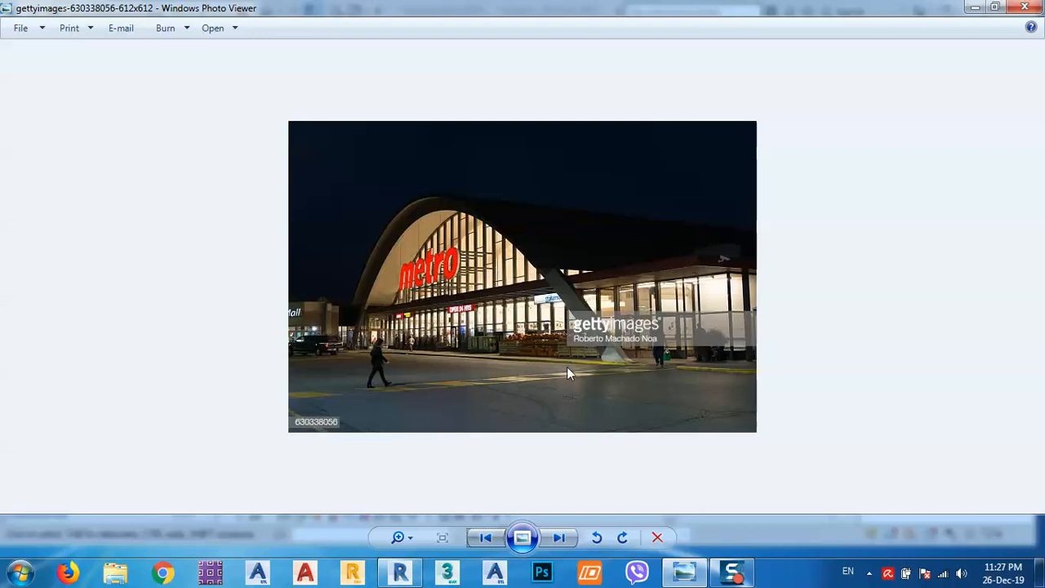
Step: Switch from the reference photo to Revit in full-screen size and open the South elevation view
left_click(975, 7)
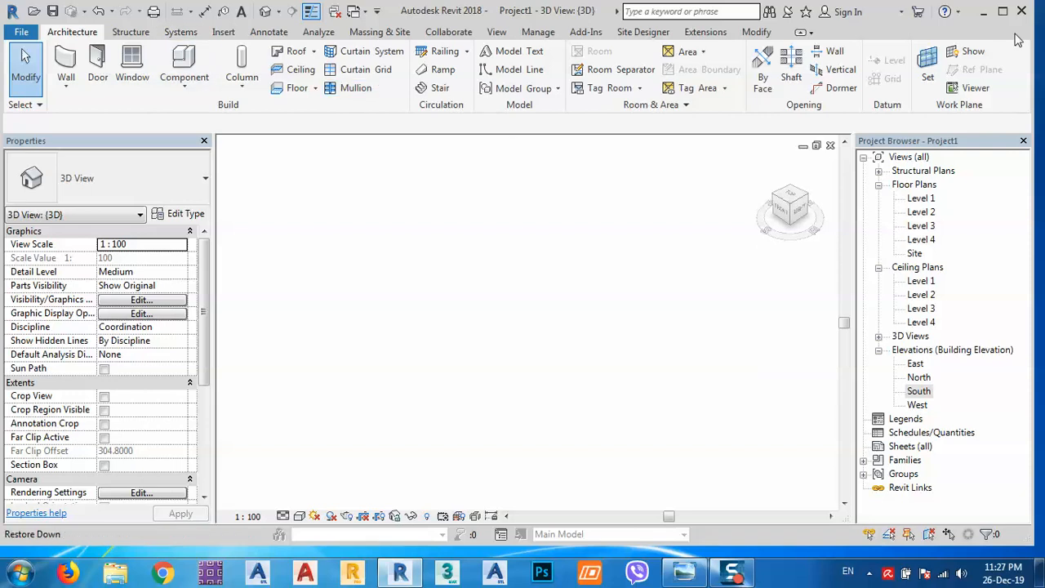
left_click(1003, 11)
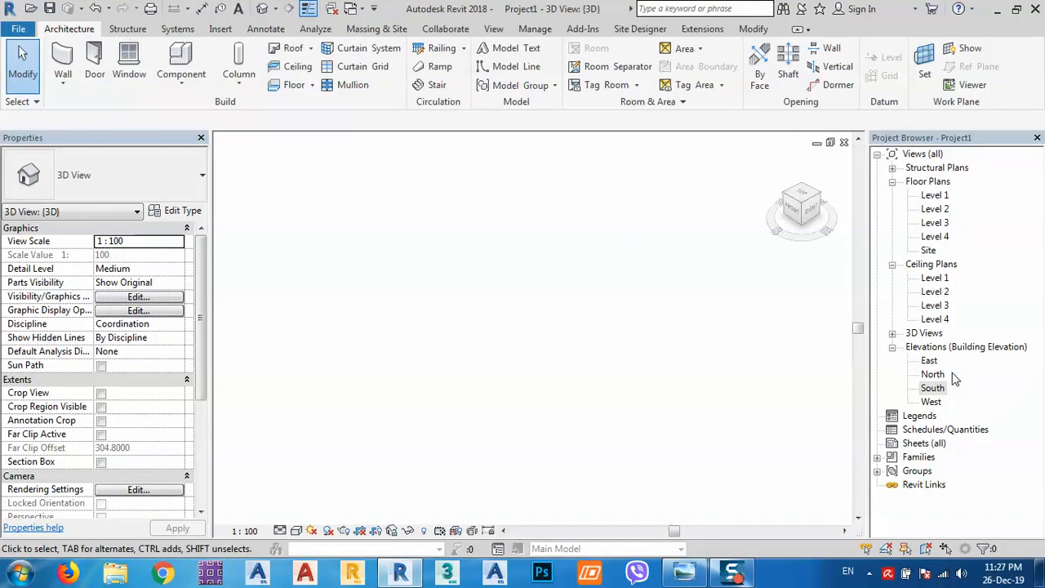
double_click(932, 389)
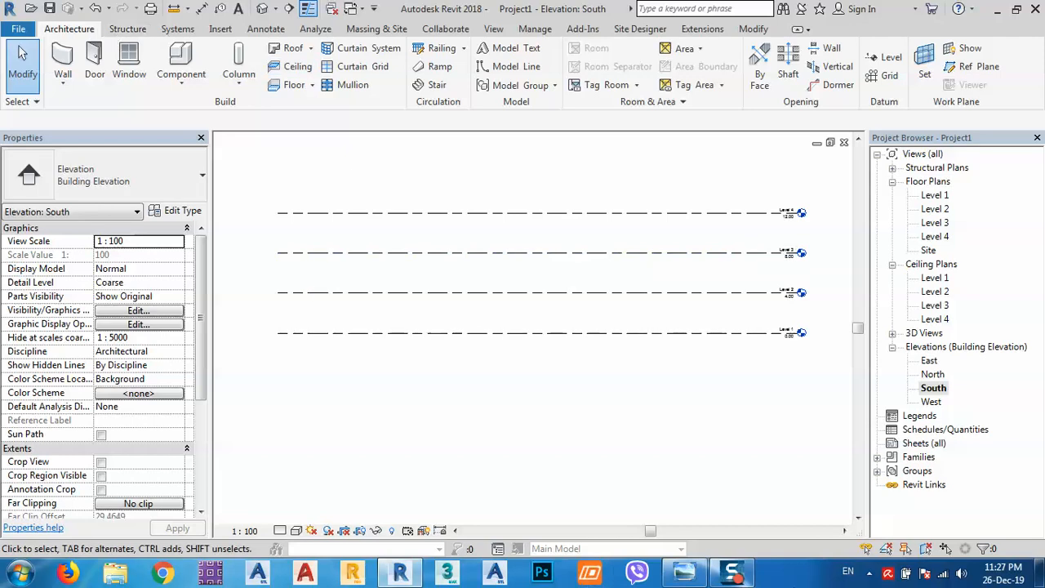
Step: Examine the arched roof in the metro store reference photo and return to the South elevation
mouse_move(735, 576)
left_click(626, 510)
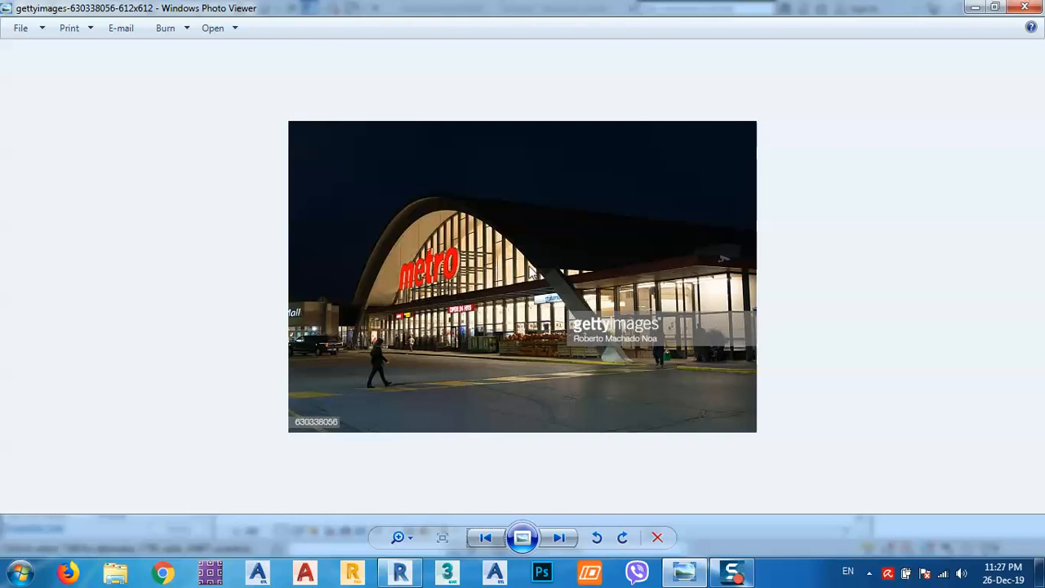
left_click(686, 573)
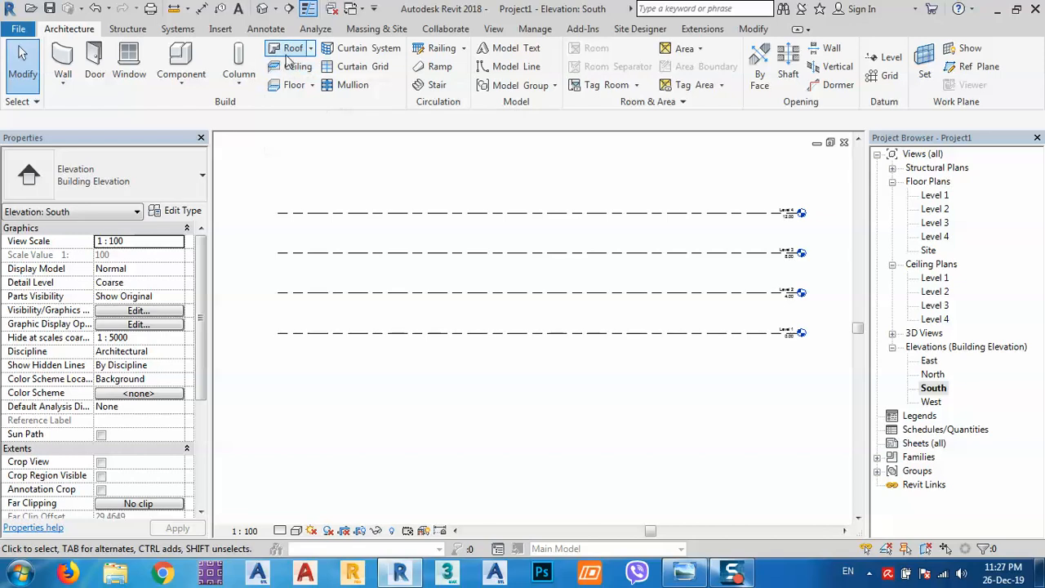
left_click(685, 574)
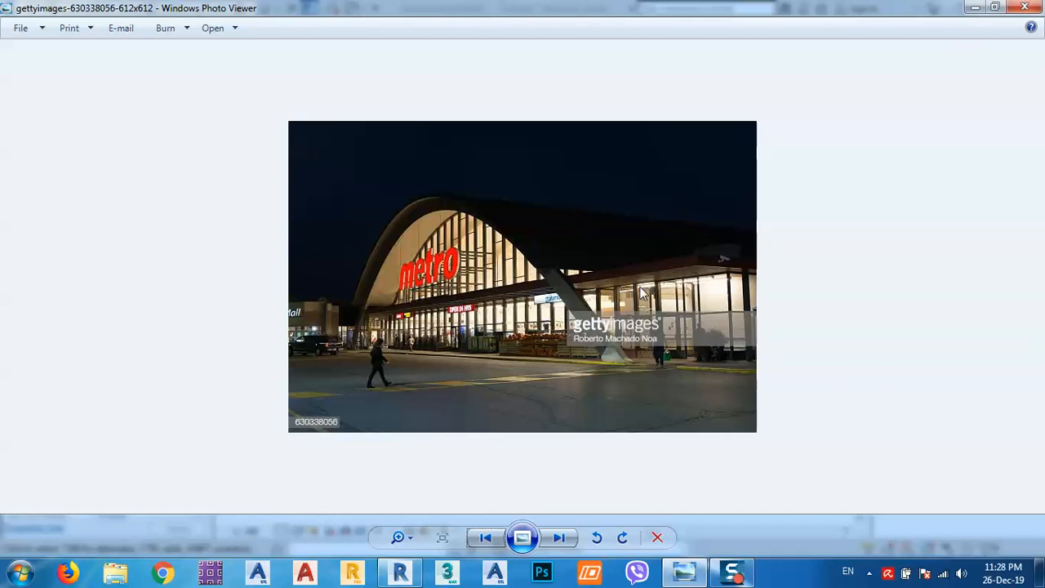
left_click(977, 9)
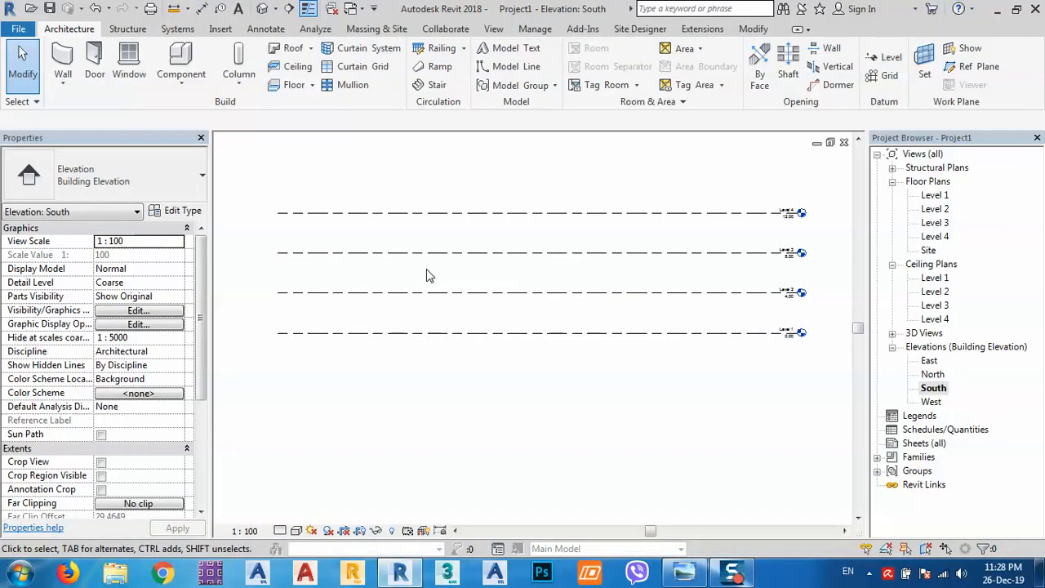
left_click(311, 49)
left_click(320, 107)
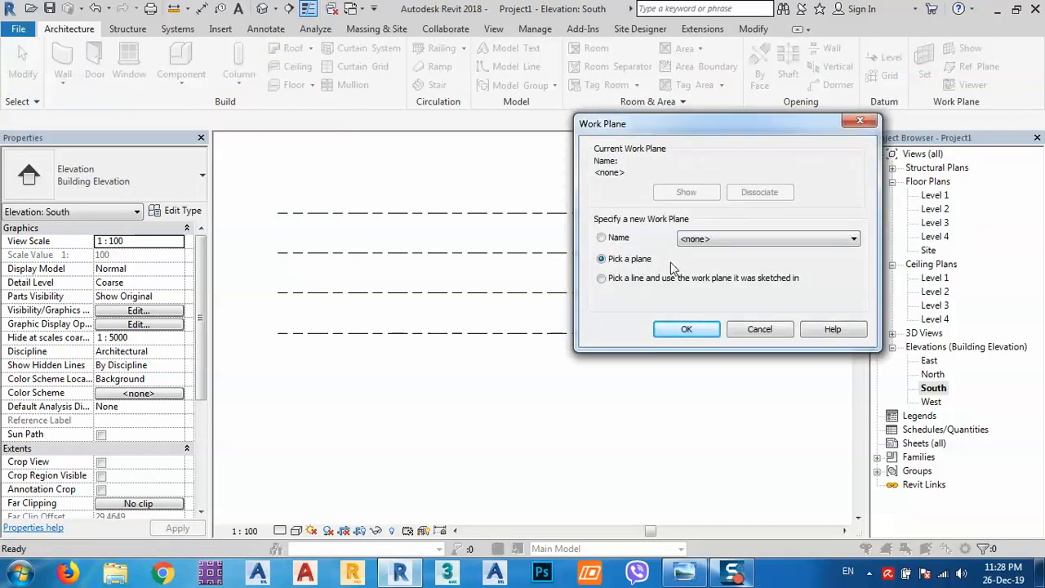
left_click(753, 330)
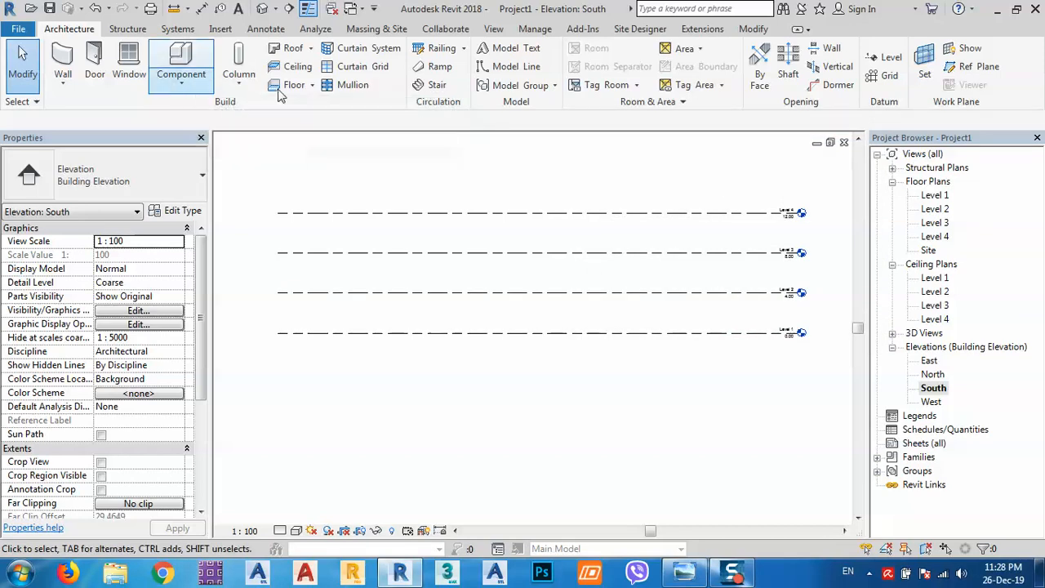
Step: Open the Level 1 floor plan and draw a short horizontal Generic - 200mm wall just outside the east elevation marker
double_click(933, 196)
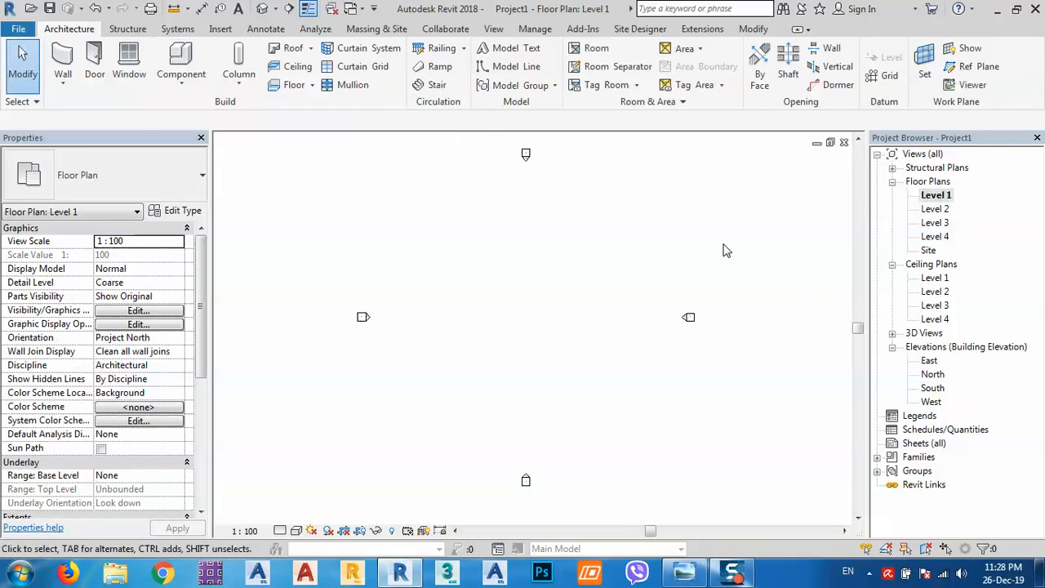
left_click(72, 72)
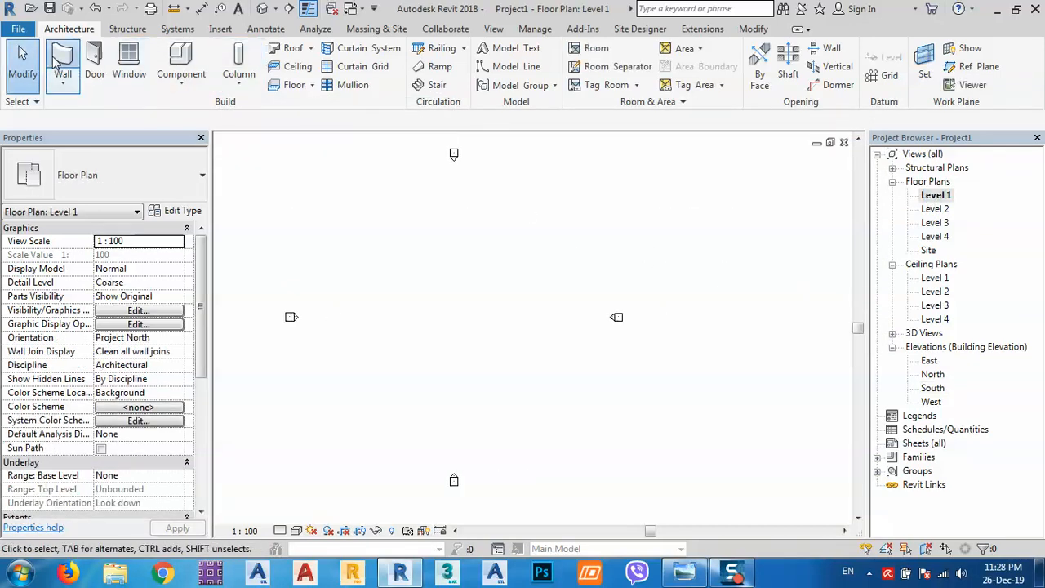
left_click(620, 316)
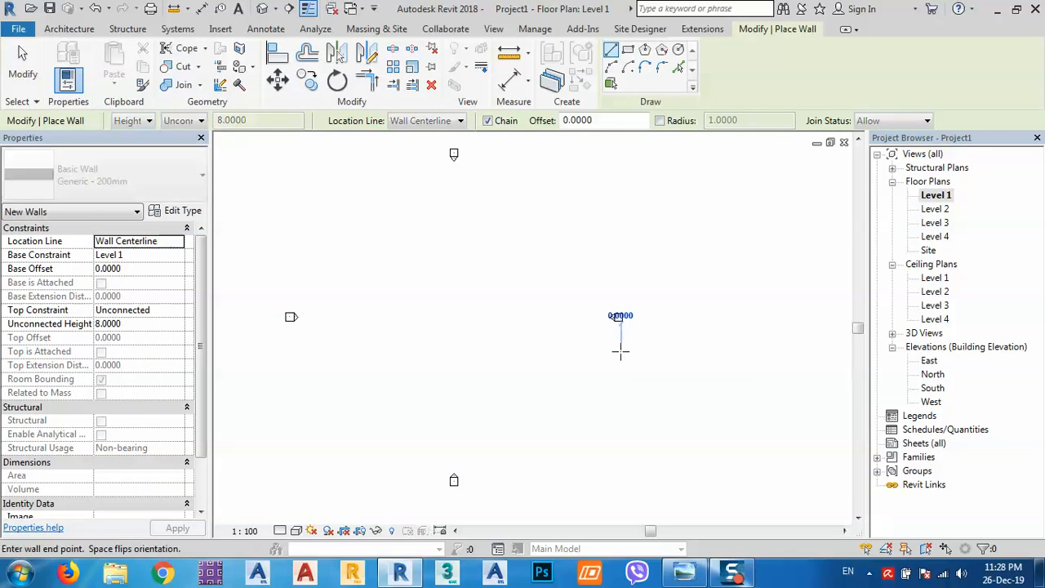
left_click(696, 351)
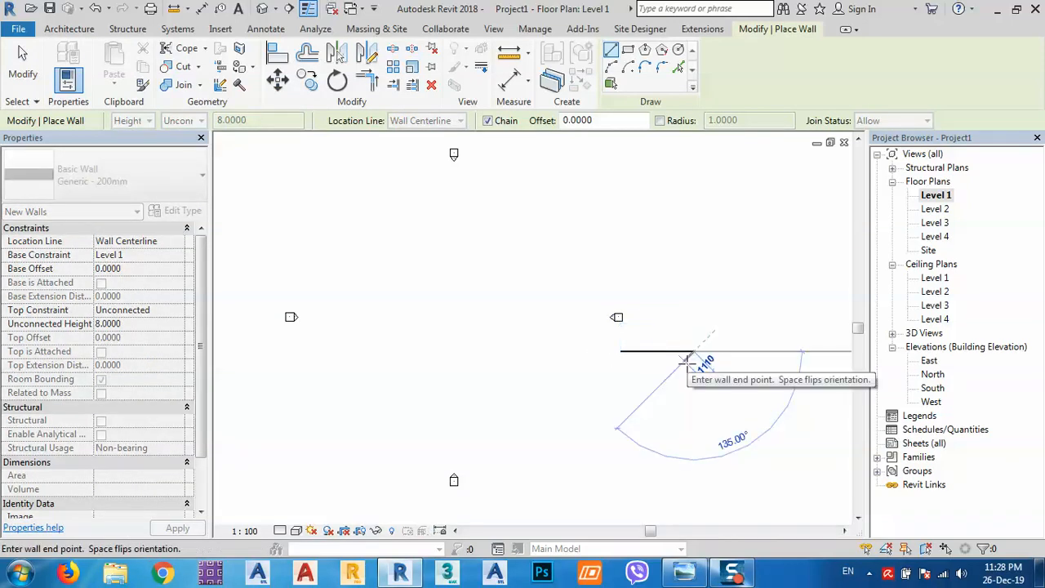
right_click(687, 360)
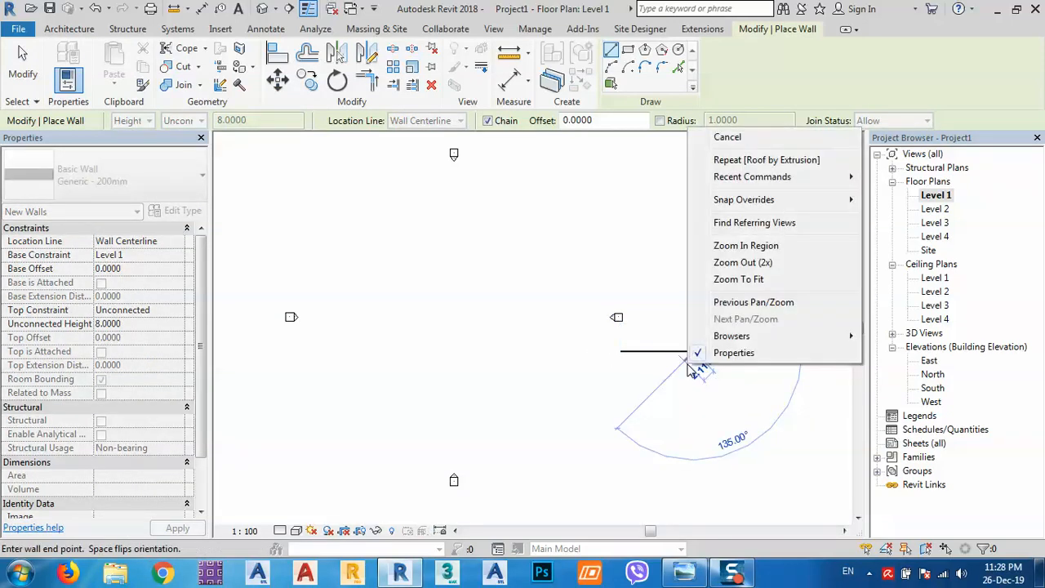
left_click(717, 140)
Step: Start a Roof by Extrusion in the South elevation, picking the wall face as work plane and Level 1 as reference level with 0 offset
double_click(933, 388)
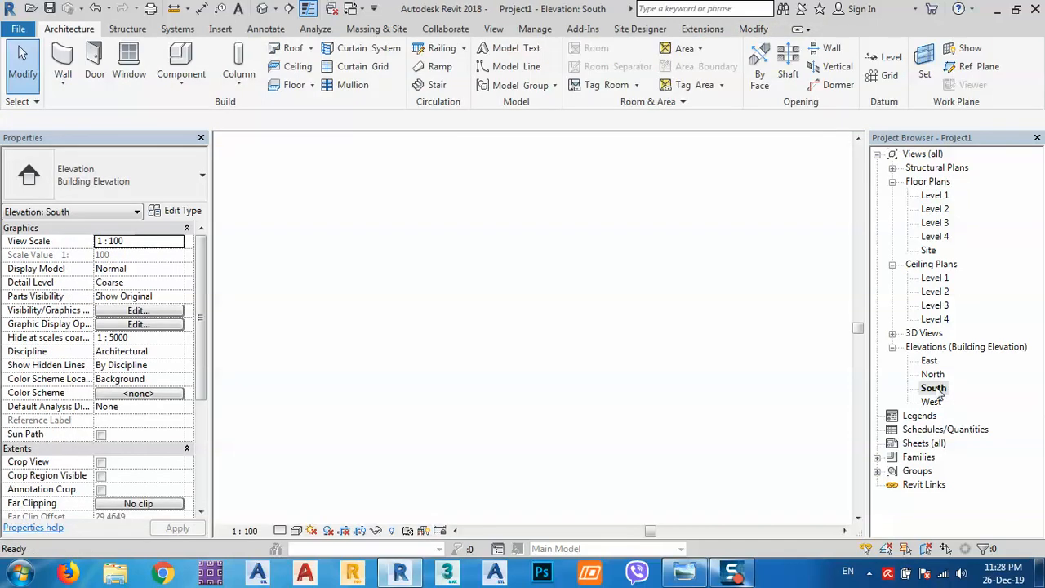
scroll(595, 345, "down", 4)
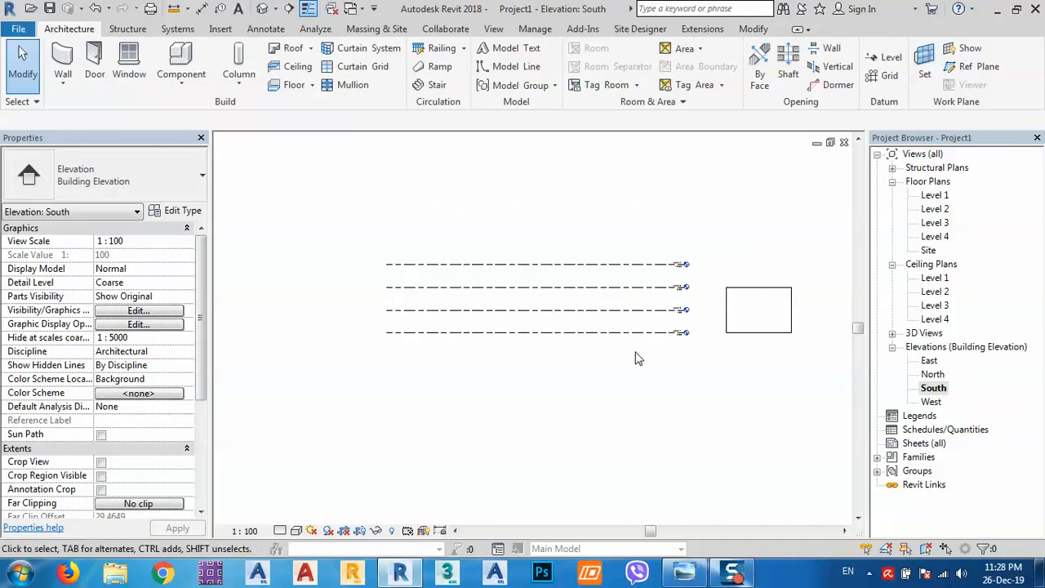
left_click(310, 49)
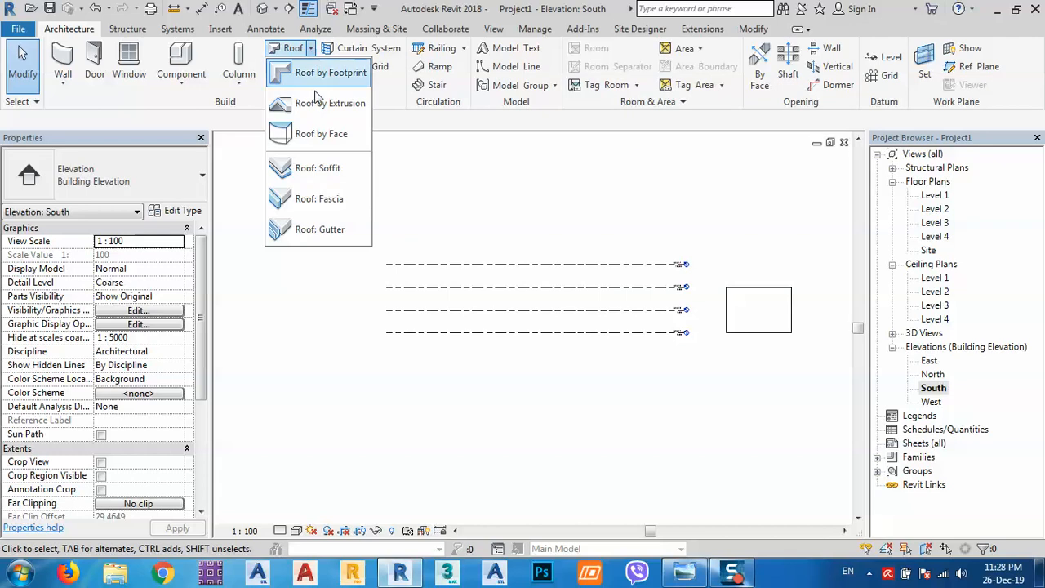
left_click(323, 105)
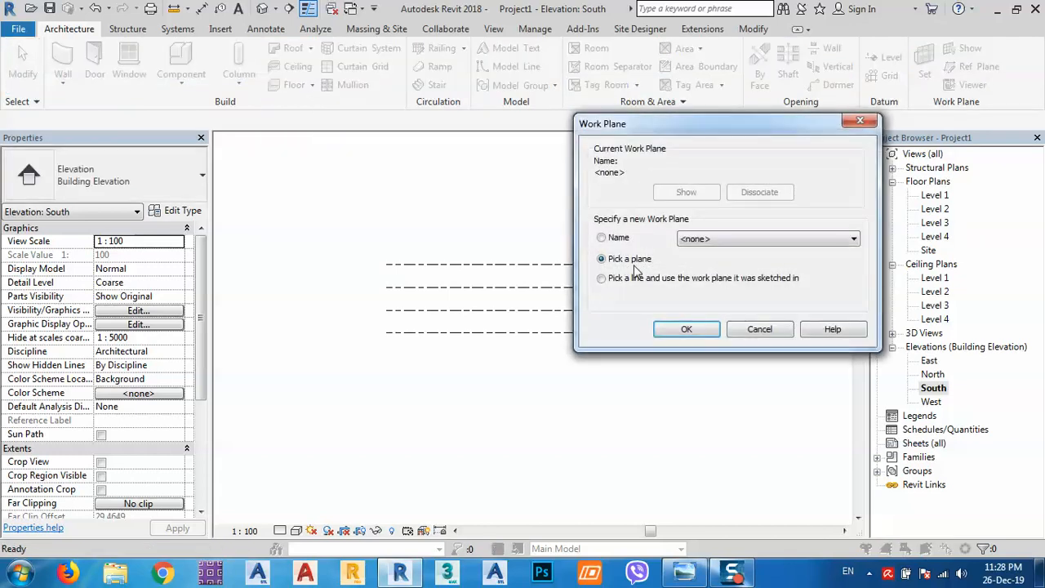
left_click(676, 335)
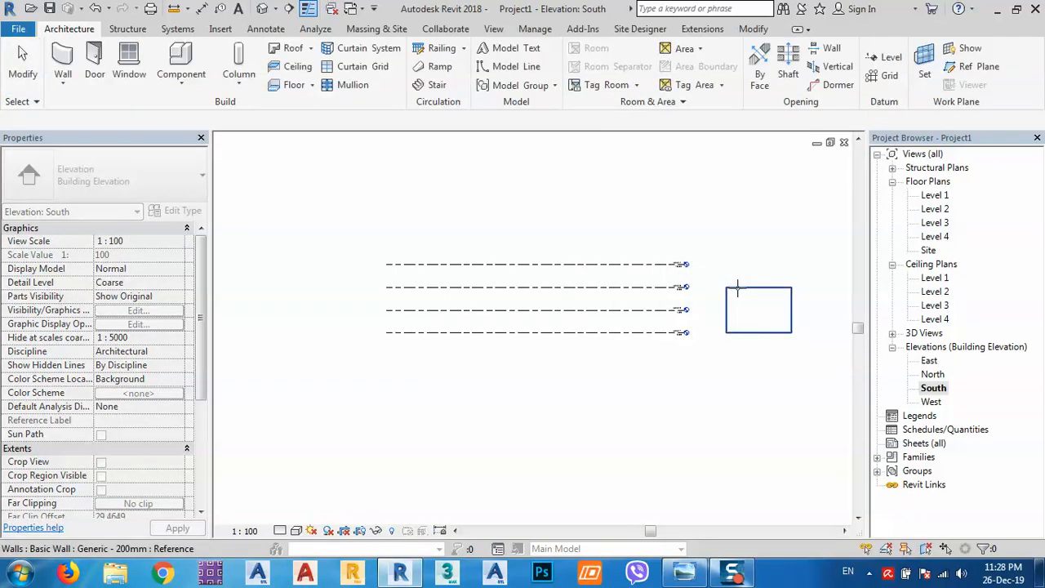
left_click(745, 298)
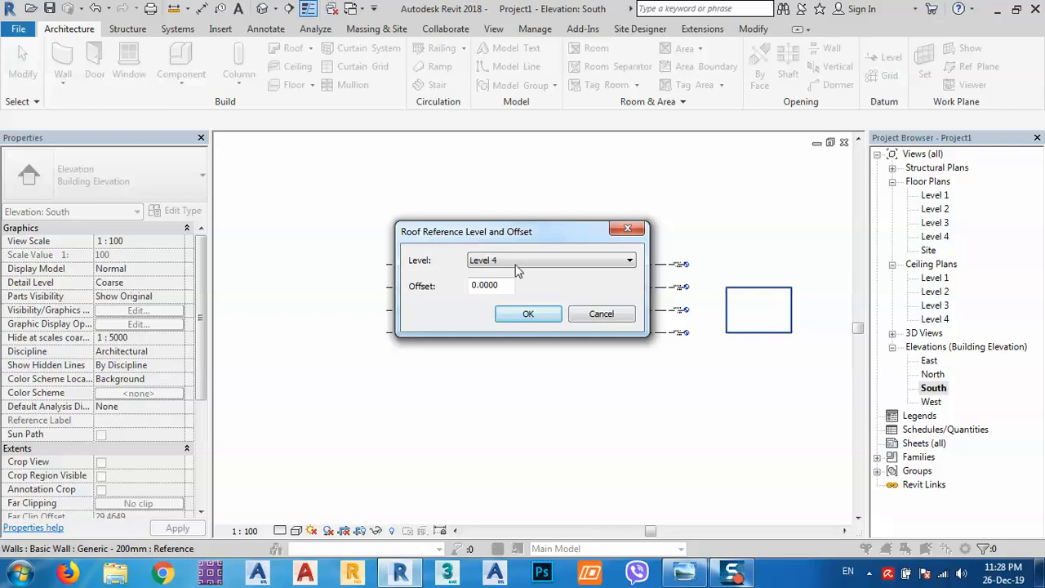
key("alt+Down")
left_click(487, 274)
left_click(526, 315)
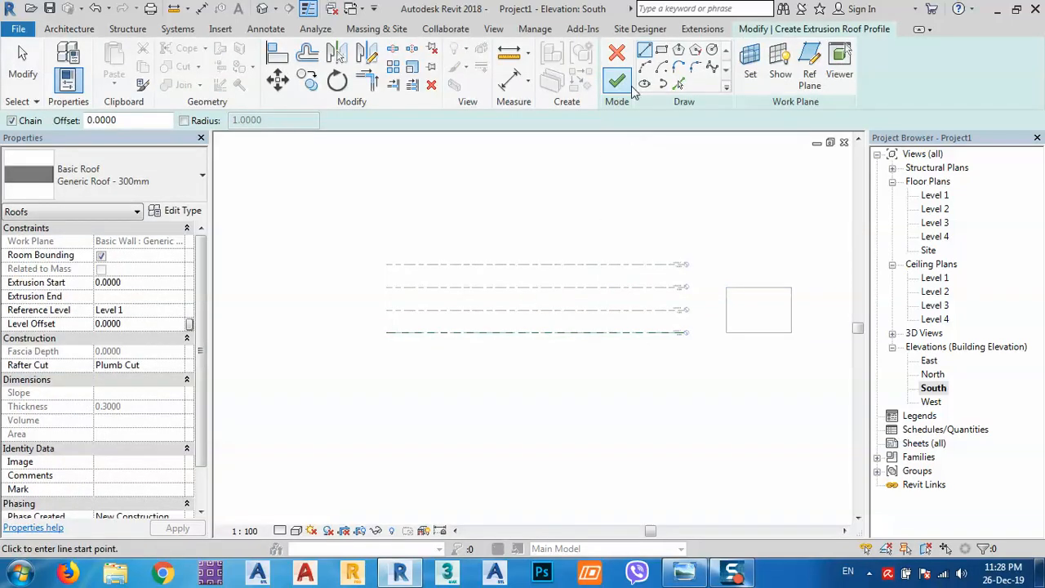
Step: Sketch a vertical line from the middle of Level 1 up to above Level 4
left_click(534, 332)
left_click(535, 240)
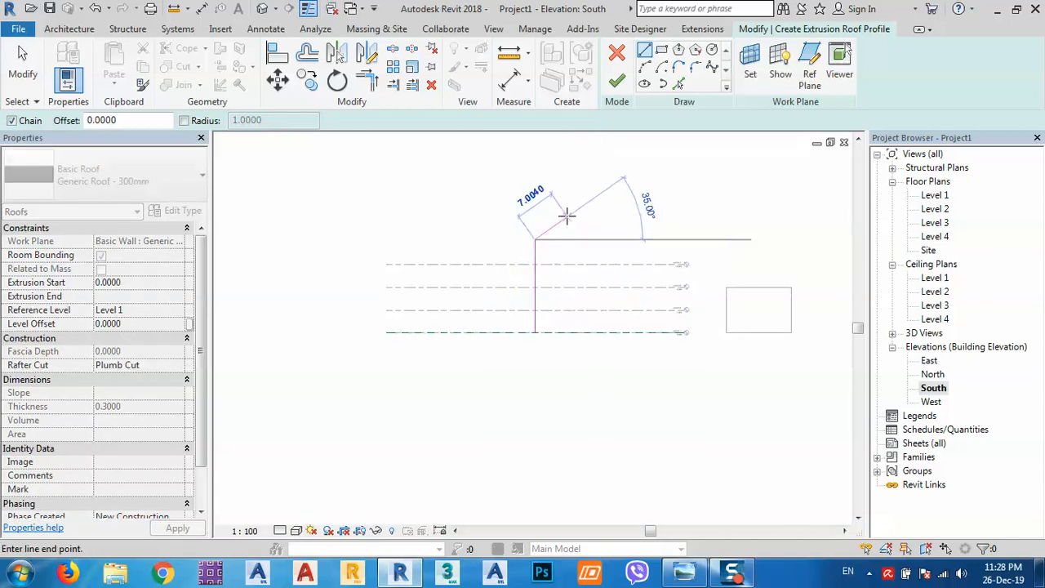
right_click(577, 231)
left_click(615, 226)
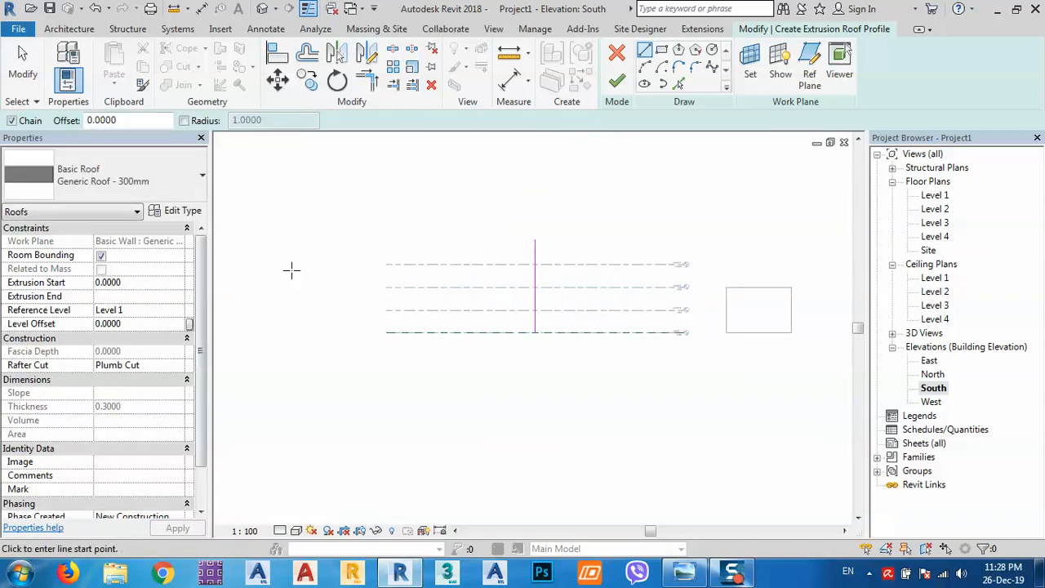
right_click(308, 251)
left_click(338, 265)
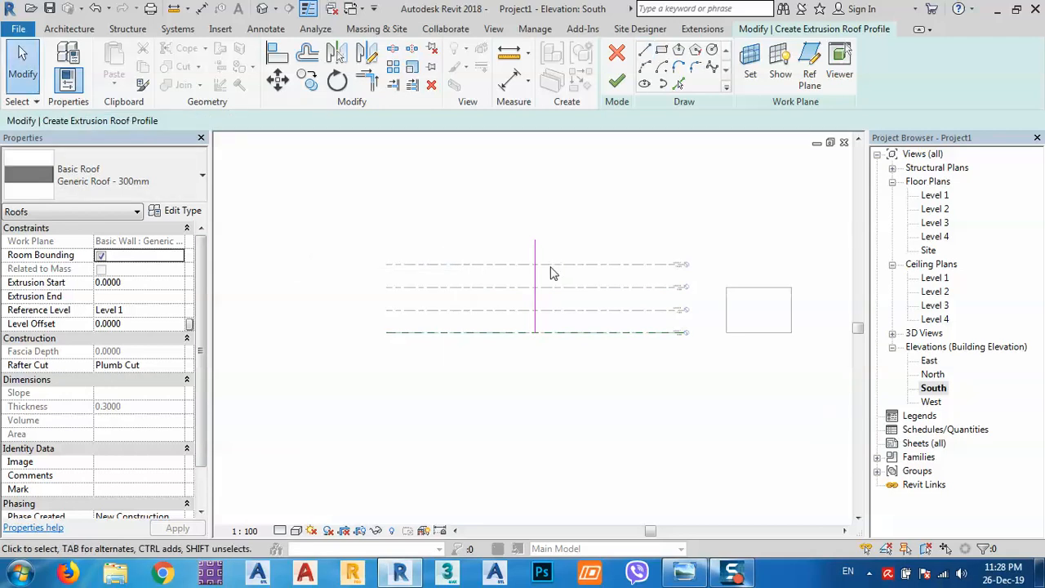
Step: Add copies of the vertical line on both sides with Pick Lines at an offset of 20
scroll(537, 268, "up", 1)
middle_click_drag(538, 268, 559, 262)
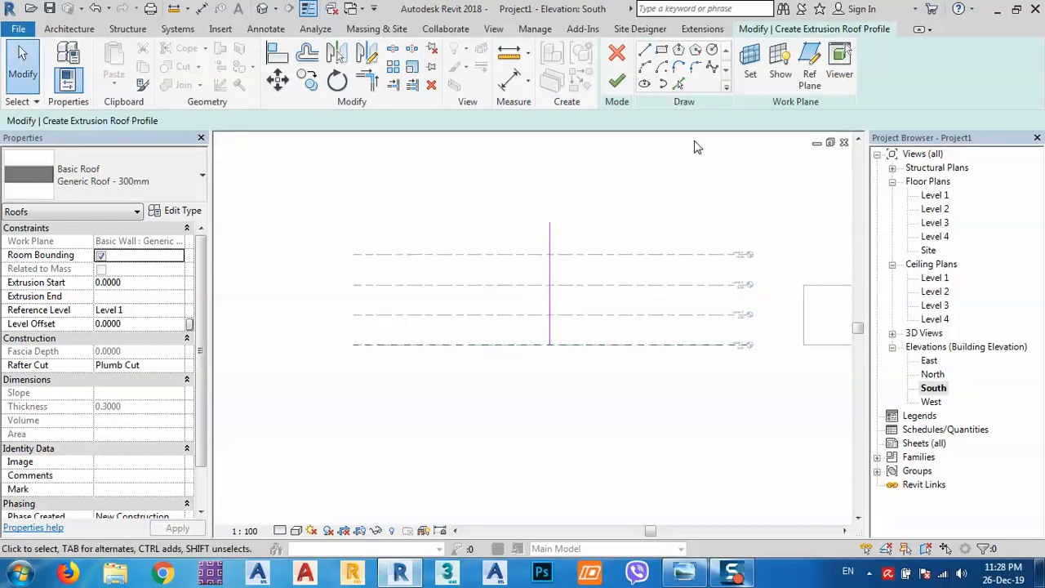
left_click(679, 85)
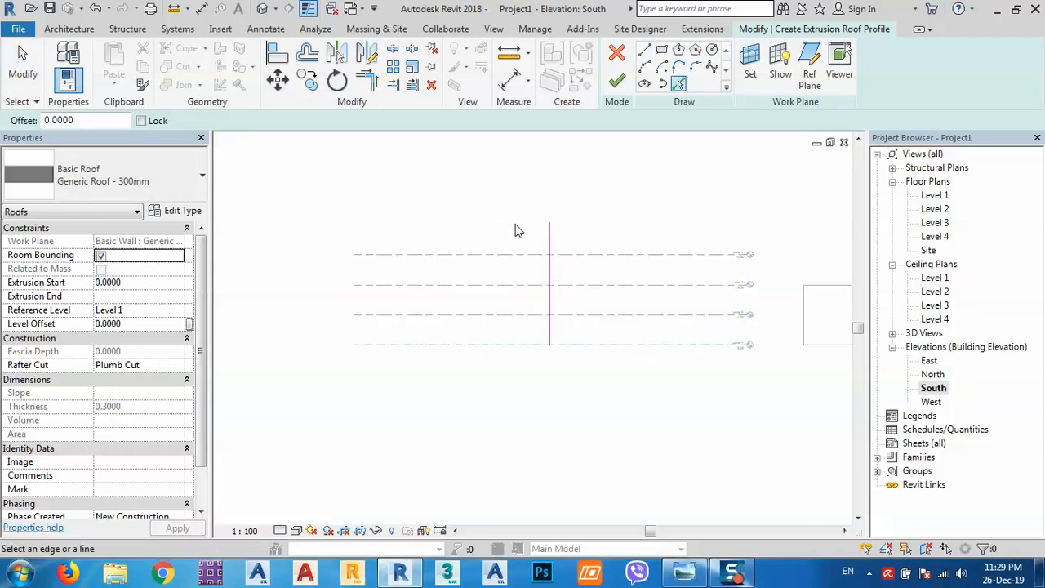
left_click(87, 120)
type("2")
left_click(550, 238)
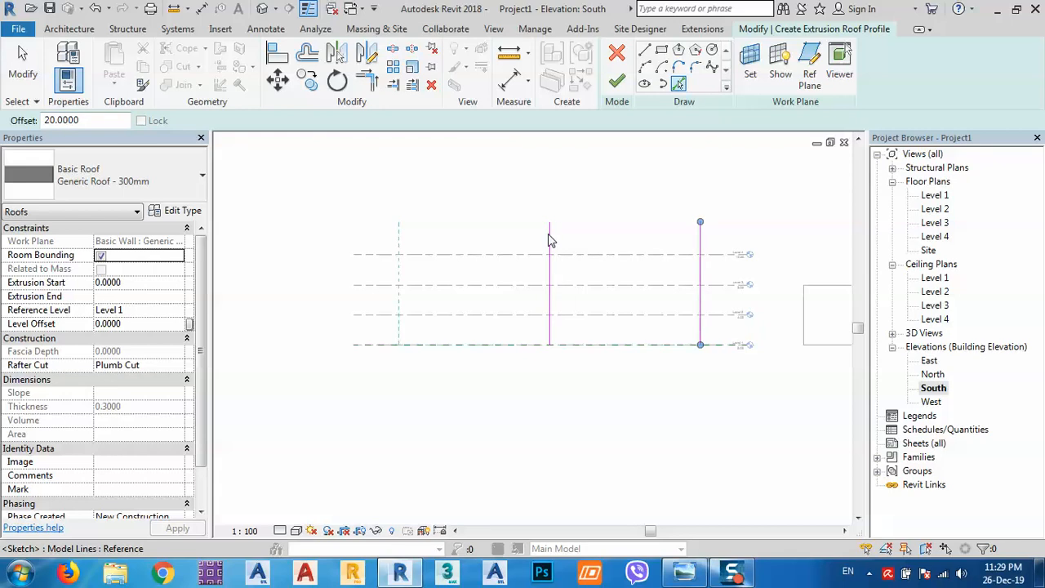
left_click(546, 239)
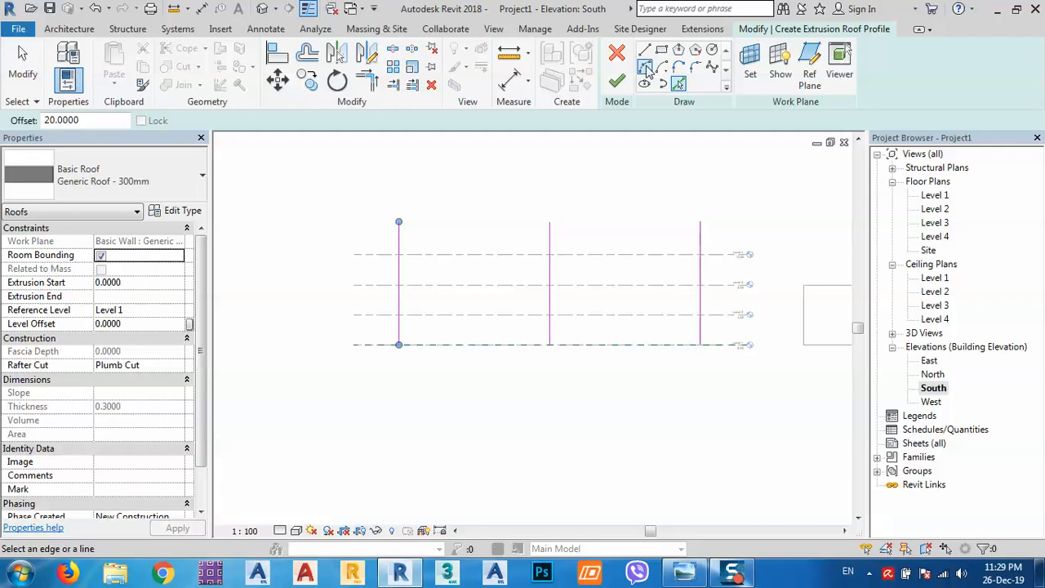
left_click(645, 67)
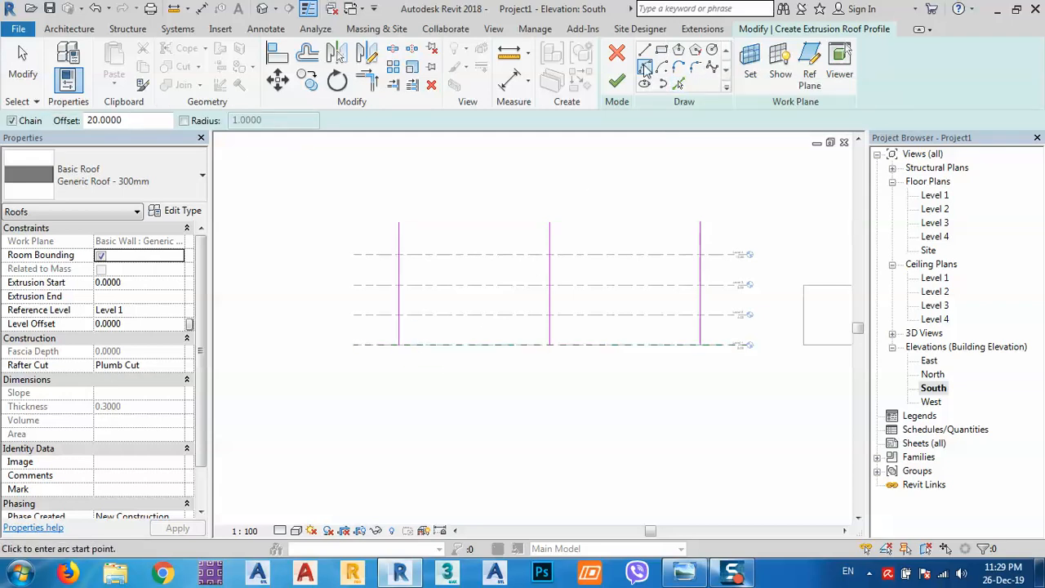
left_click(400, 345)
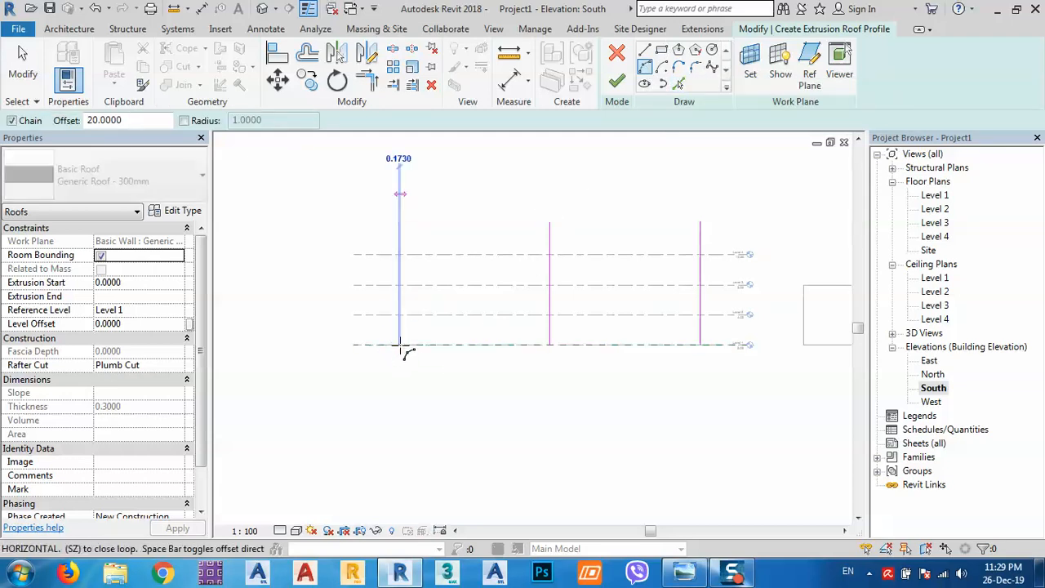
left_click(700, 345)
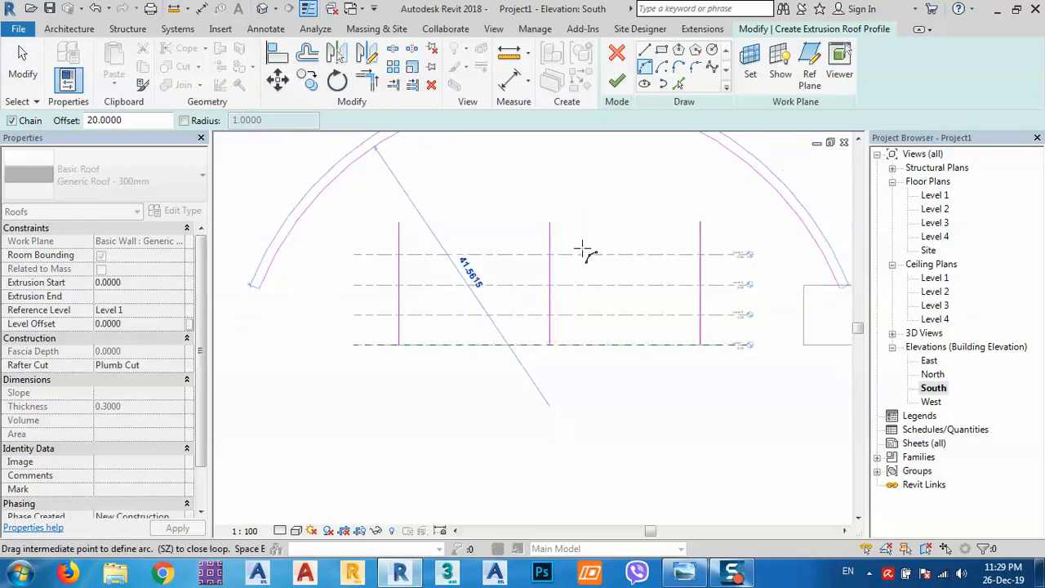
key("Escape")
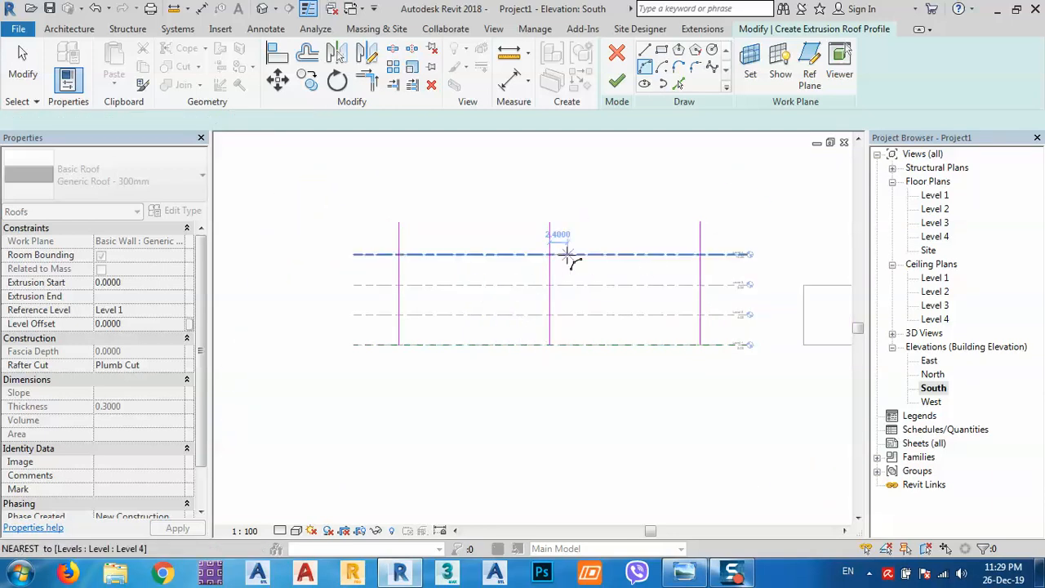
key("Escape")
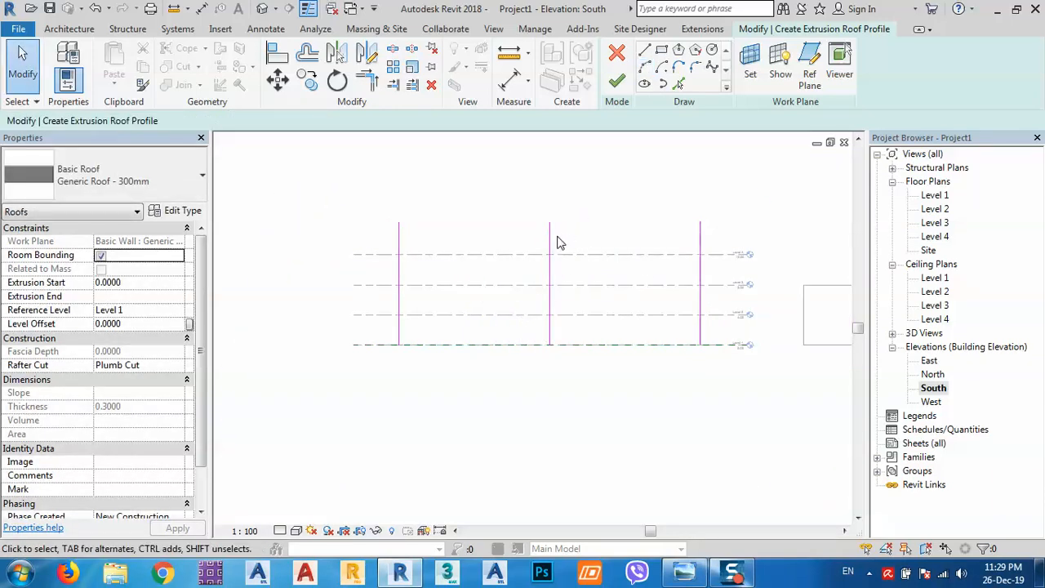
Step: Sketch a start-end-radius arc between the Level 1 ends of the outer vertical lines, peaking where the middle line meets Level 4
left_click(646, 67)
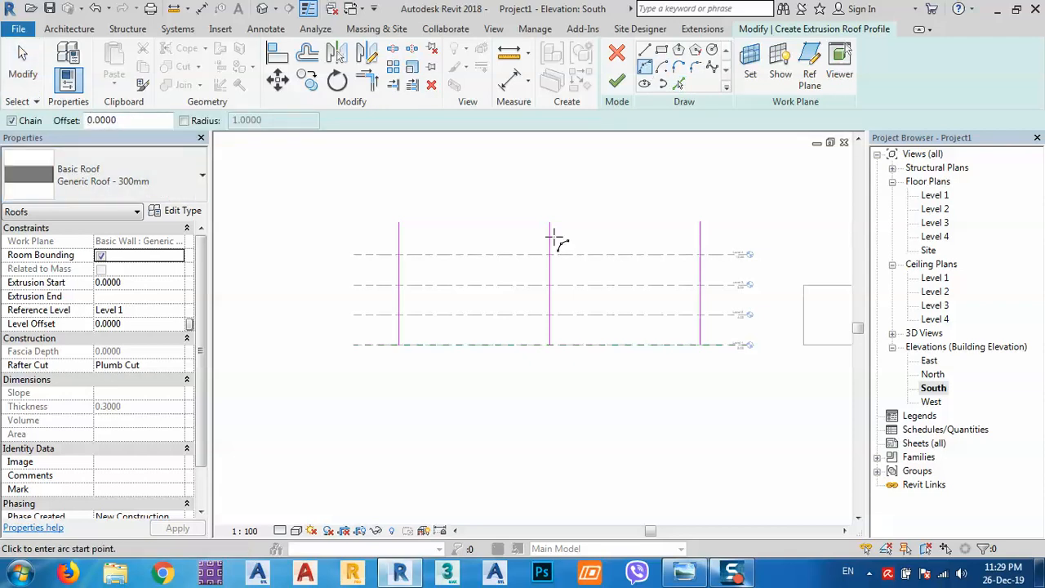
left_click(401, 345)
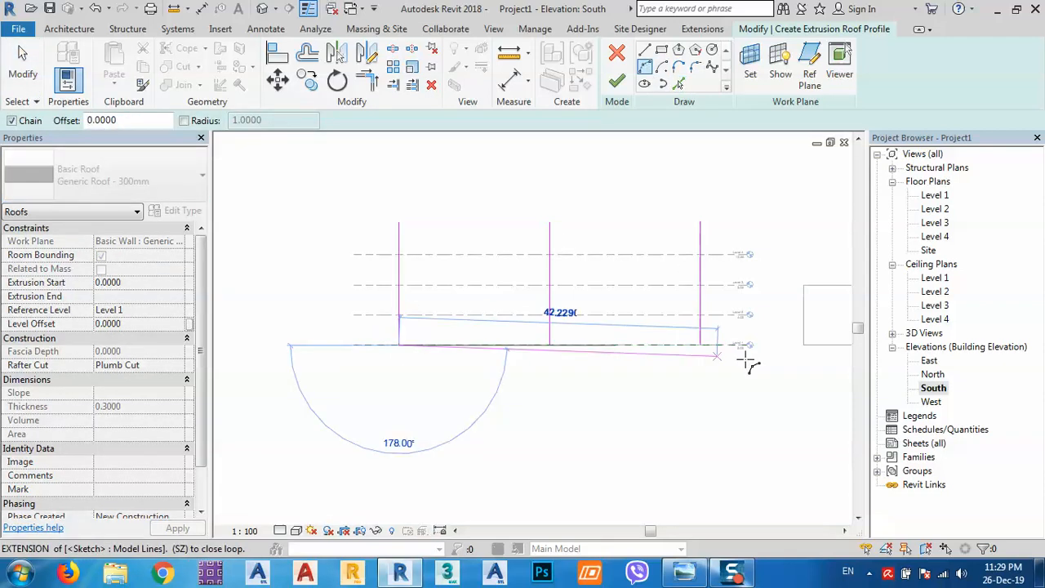
left_click(701, 344)
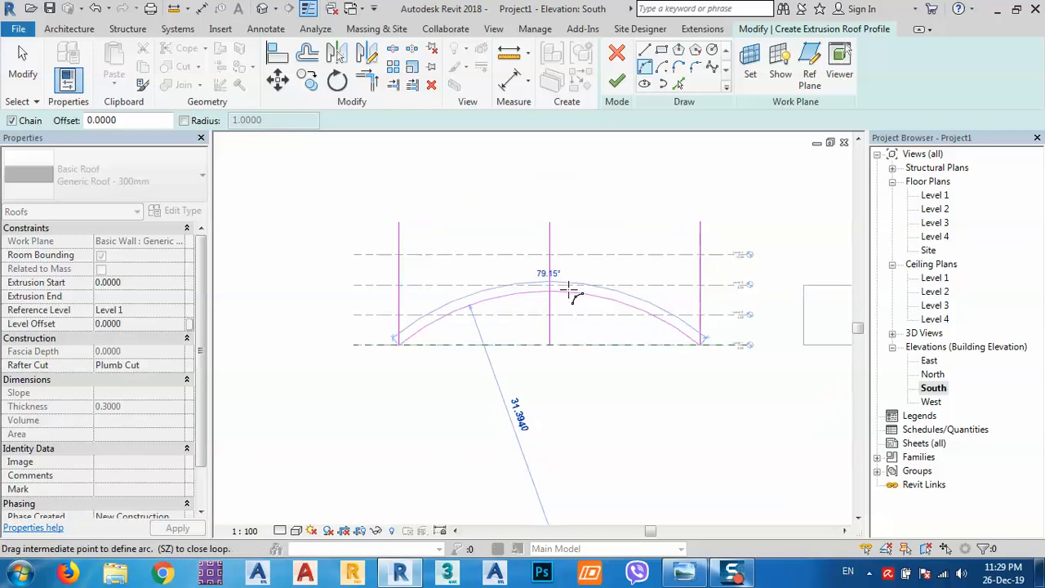
left_click(549, 254)
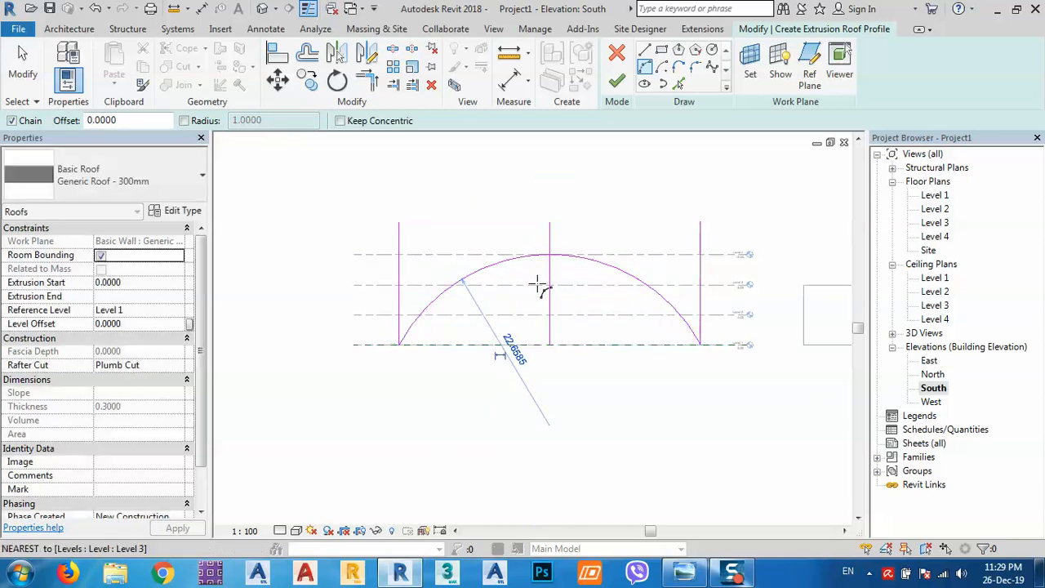
right_click(487, 223)
left_click(510, 226)
right_click(743, 200)
left_click(763, 215)
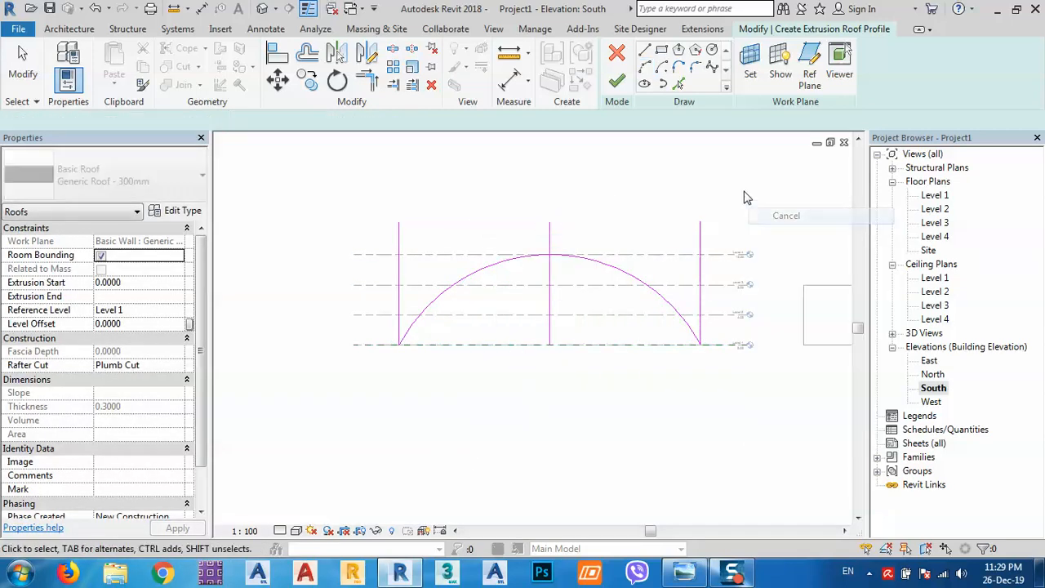
Step: Delete the three vertical guide lines and finish the arched roof profile
mouse_move(724, 188)
left_mouse_down()
mouse_move(354, 275)
mouse_move(339, 245)
left_mouse_up()
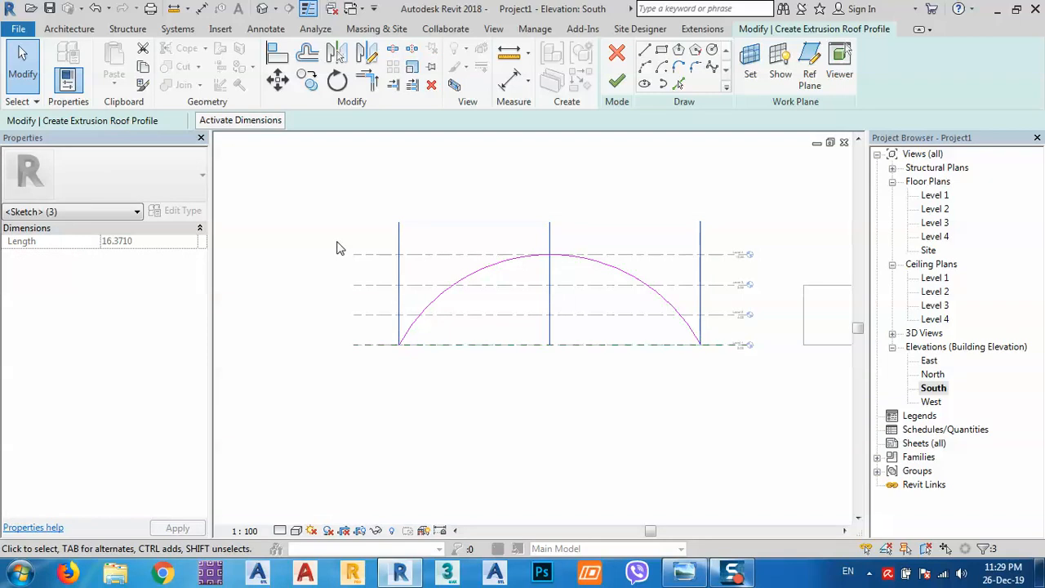
key("Delete")
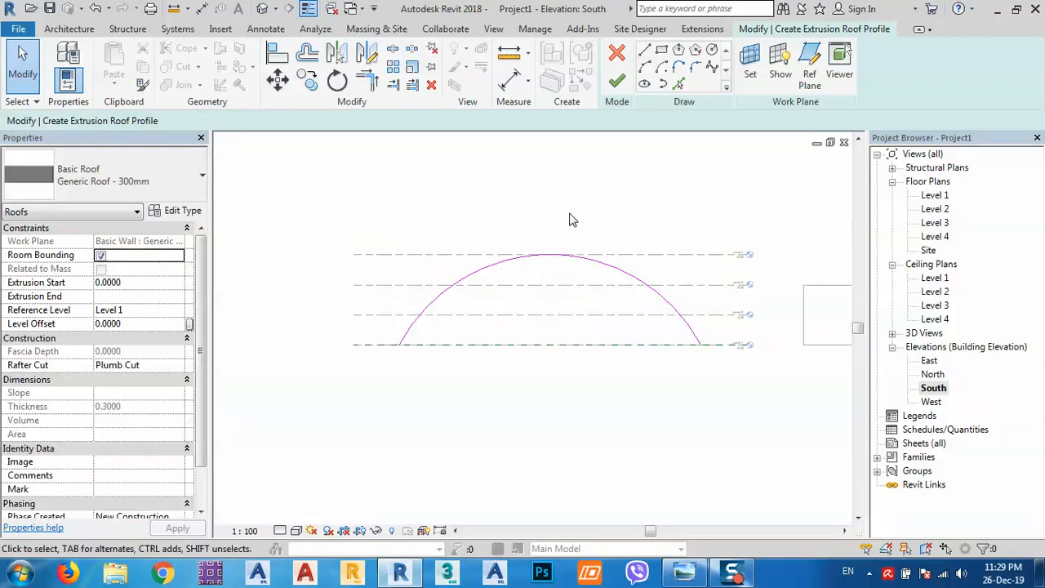
left_click(617, 80)
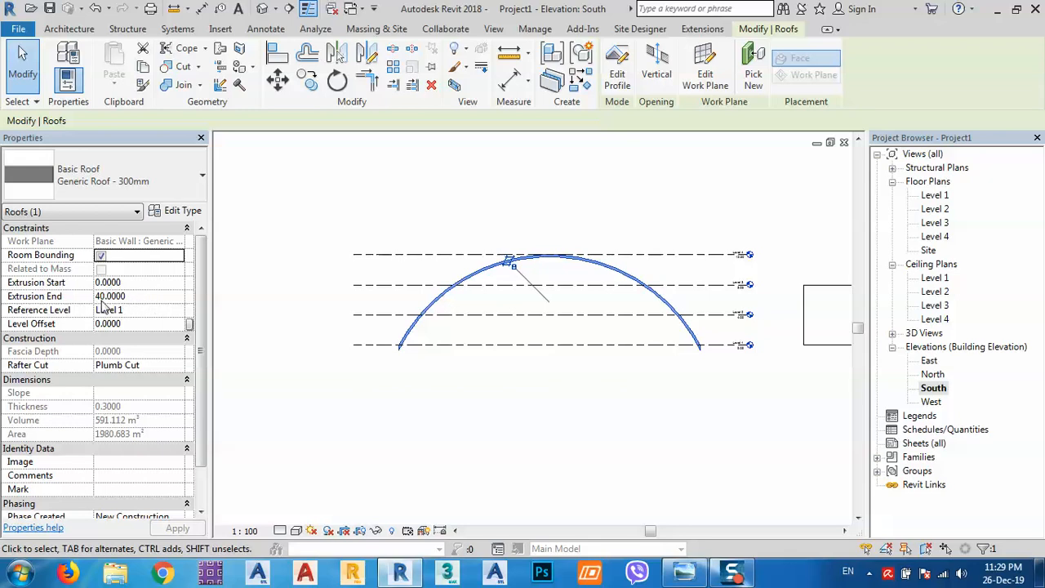
Step: Set the arched roof's rafter cut to Two Cut - Square
scroll(399, 346, "up", 6)
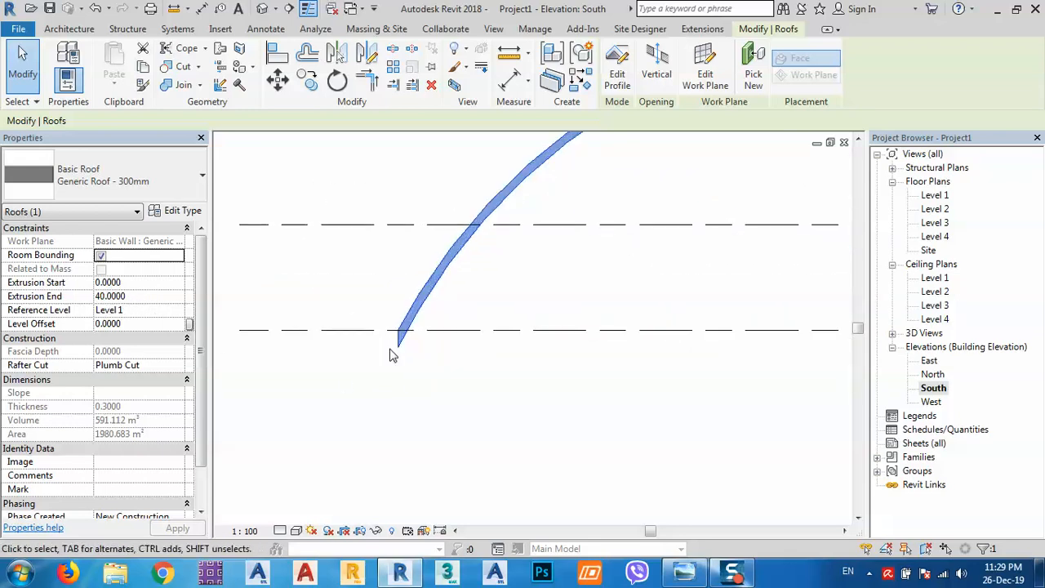
left_click(177, 368)
left_click(178, 368)
left_click(151, 407)
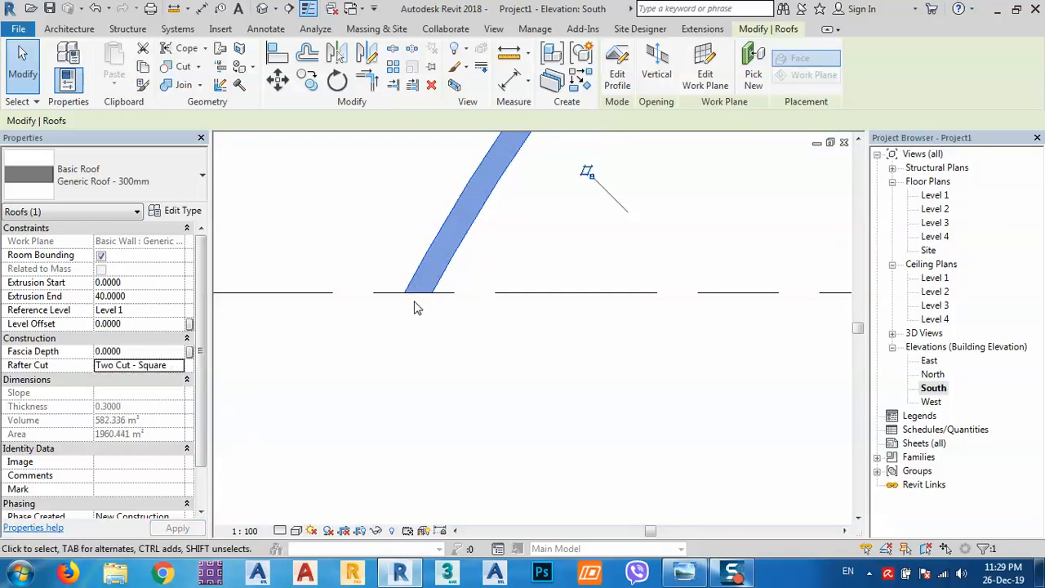
scroll(423, 308, "down", 5)
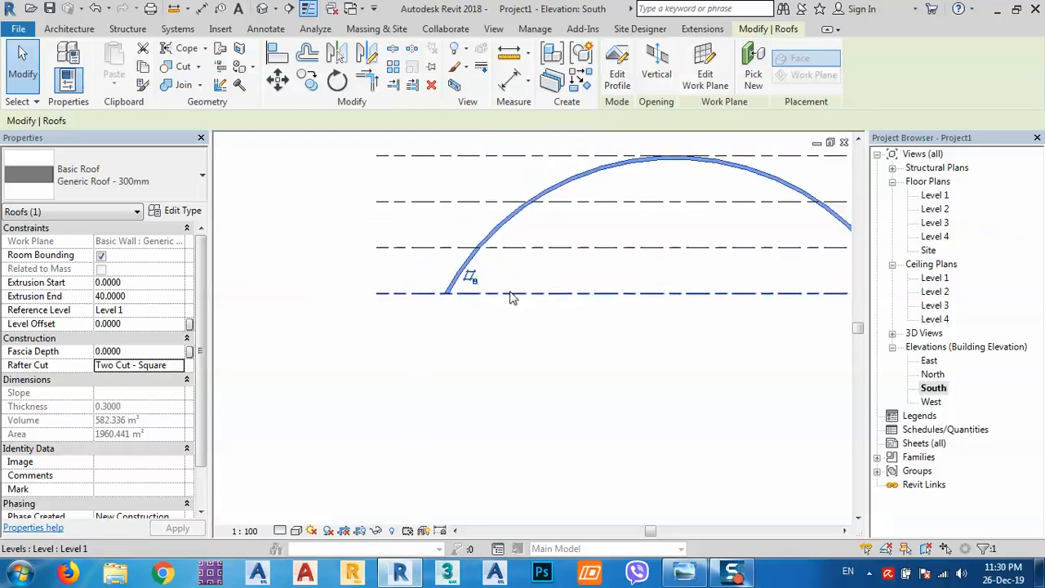
scroll(560, 236, "down", 3)
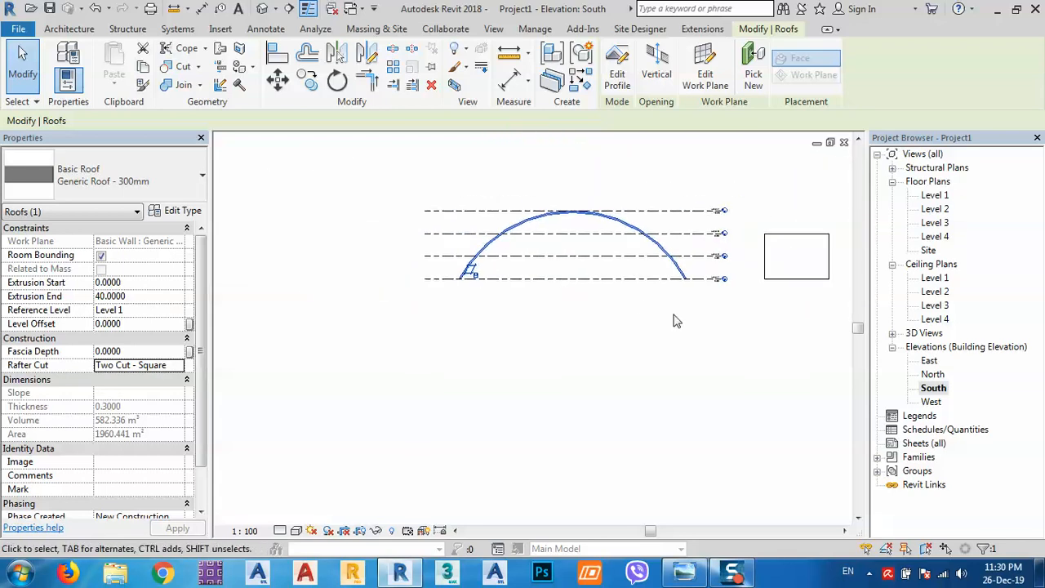
middle_click_drag(676, 321, 656, 333)
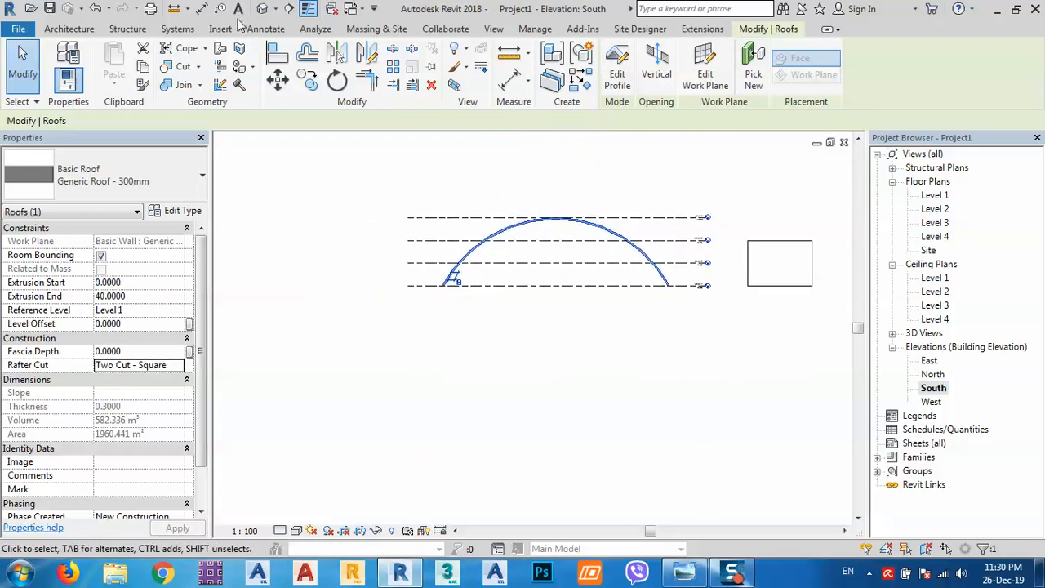
Step: Open the default 3D view with the whole roof in sight and compare it with the metro reference photo
left_click(262, 8)
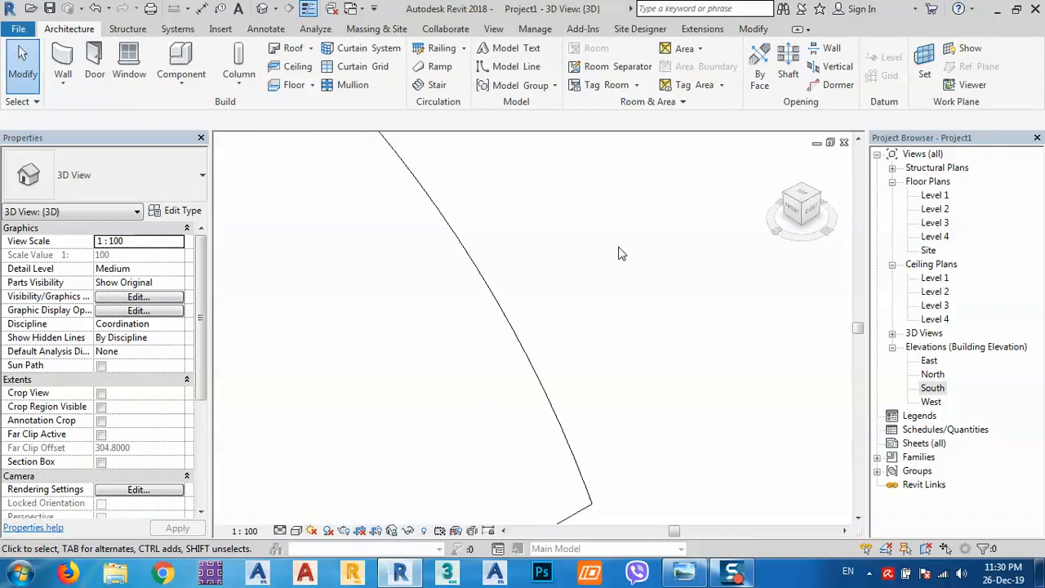
scroll(621, 255, "down", 5)
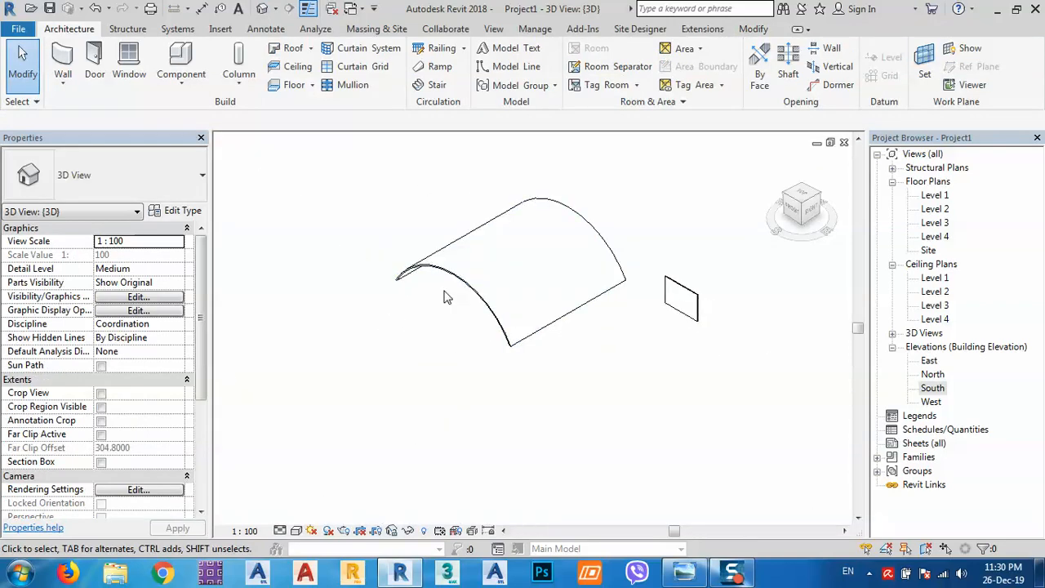
mouse_move(691, 575)
left_click(683, 575)
left_click(461, 279)
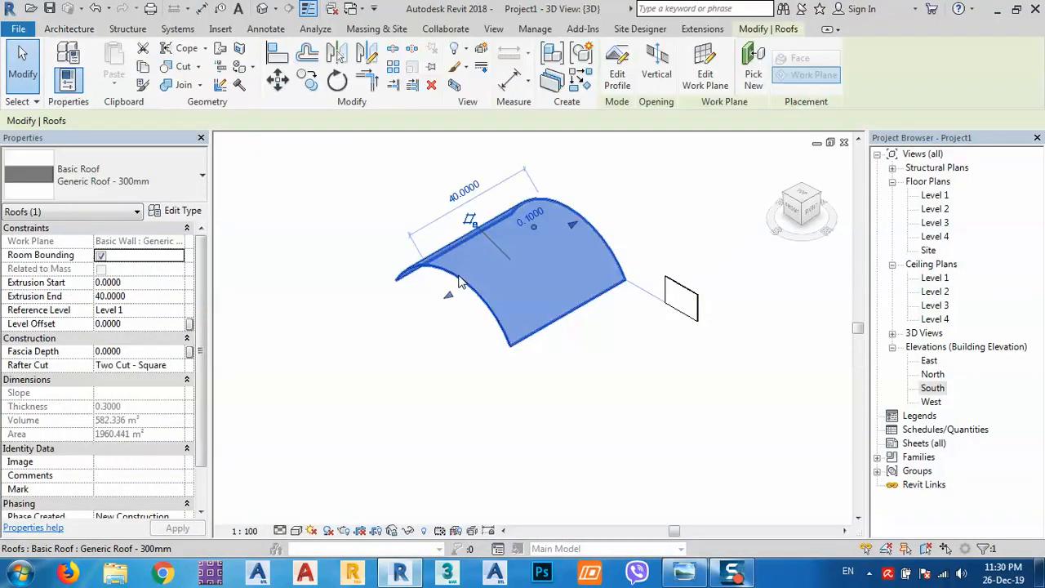
left_click(175, 212)
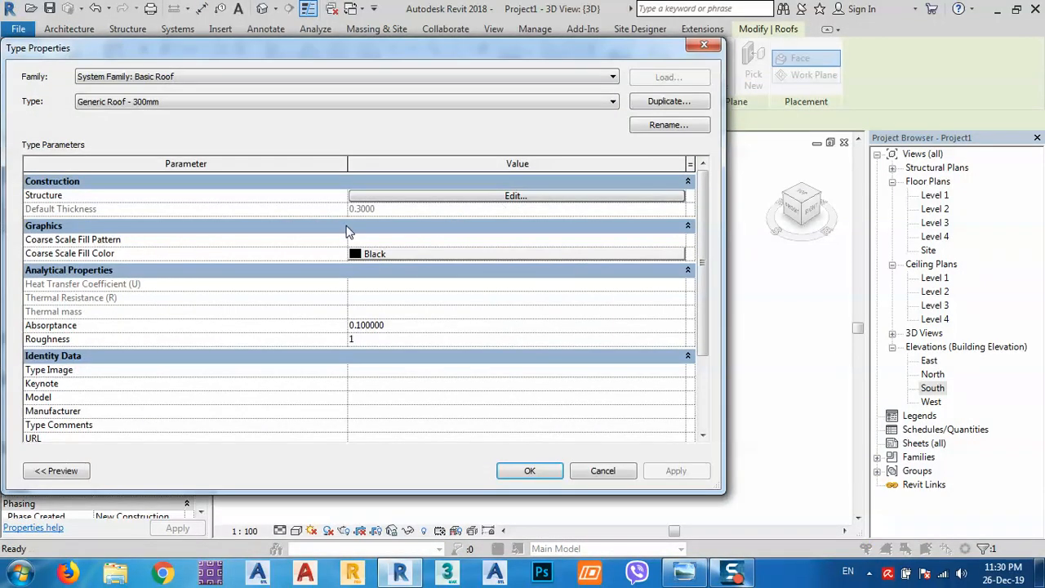
left_click(601, 470)
left_click(512, 419)
Step: Orient the 3D view to the front and compare the arch with the store front in the reference photo
left_click(786, 223)
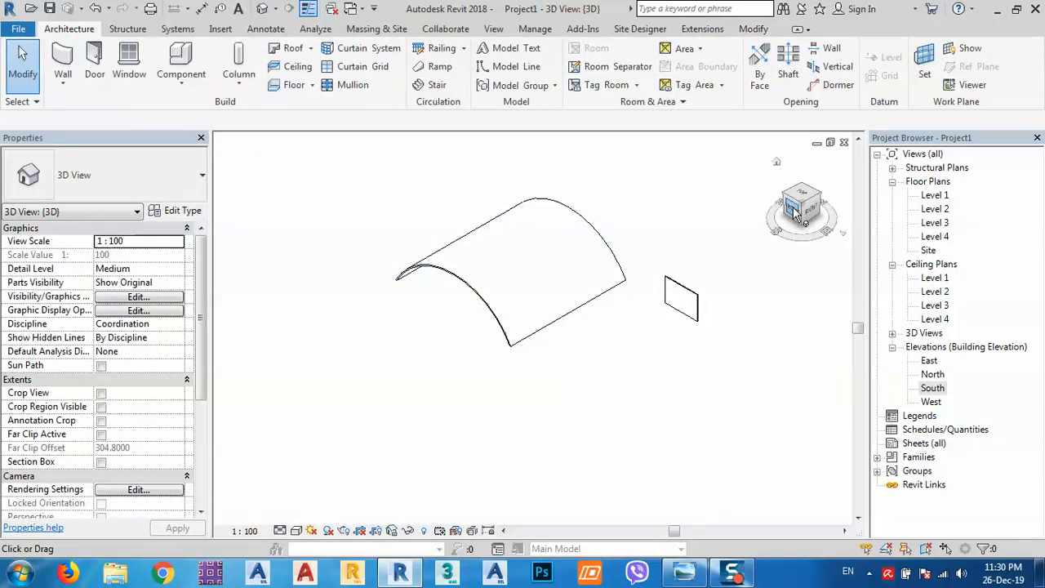
middle_click_drag(437, 311, 460, 324)
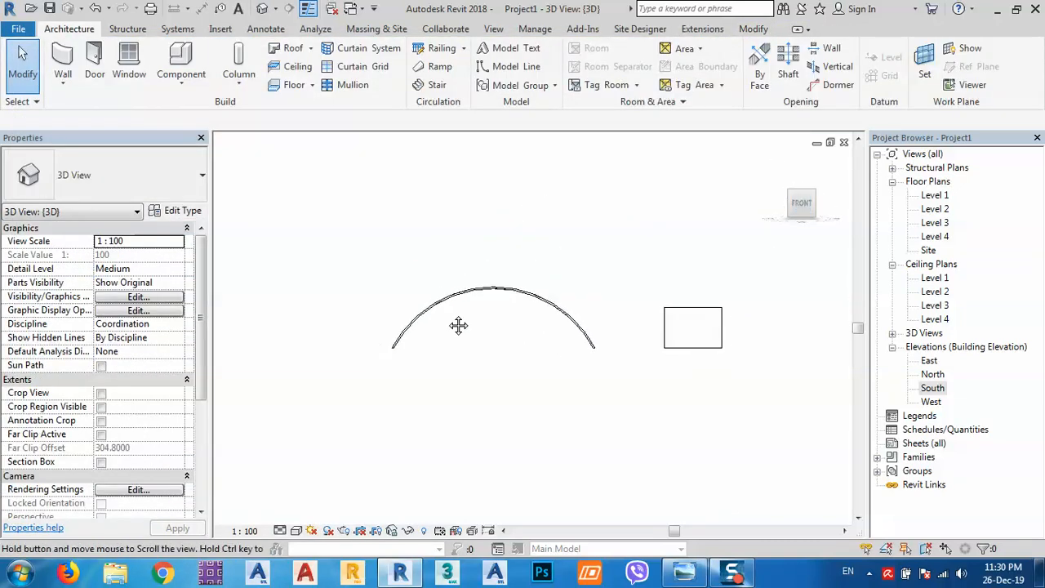
scroll(457, 303, "up", 5)
scroll(445, 335, "down", 1)
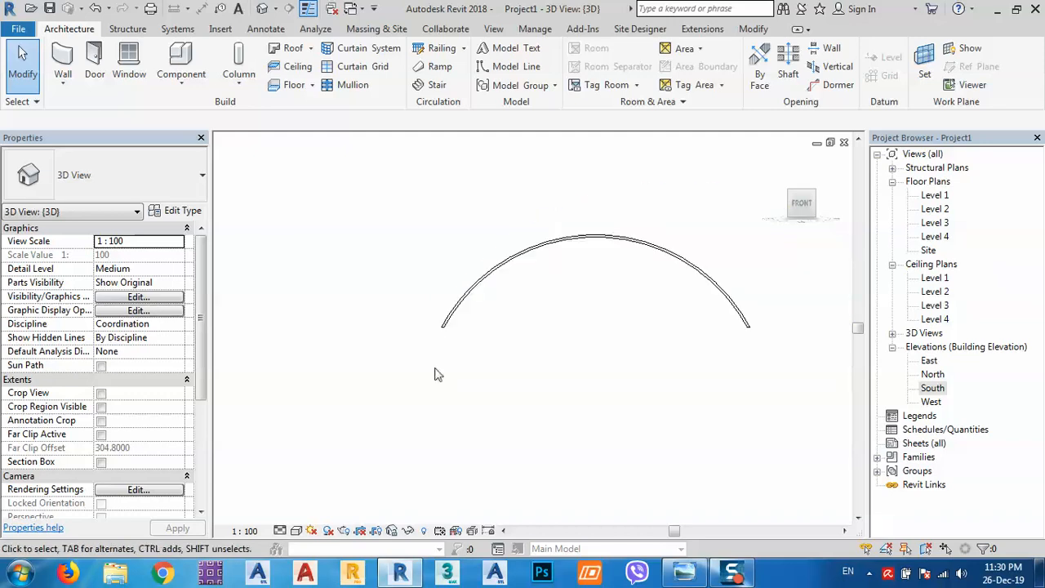
left_click(684, 571)
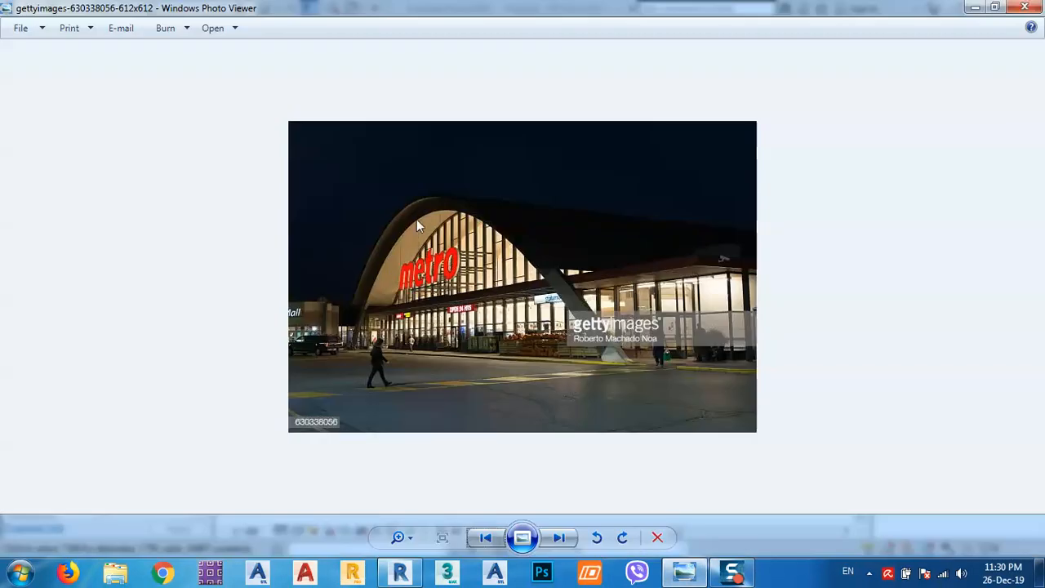
left_click(976, 7)
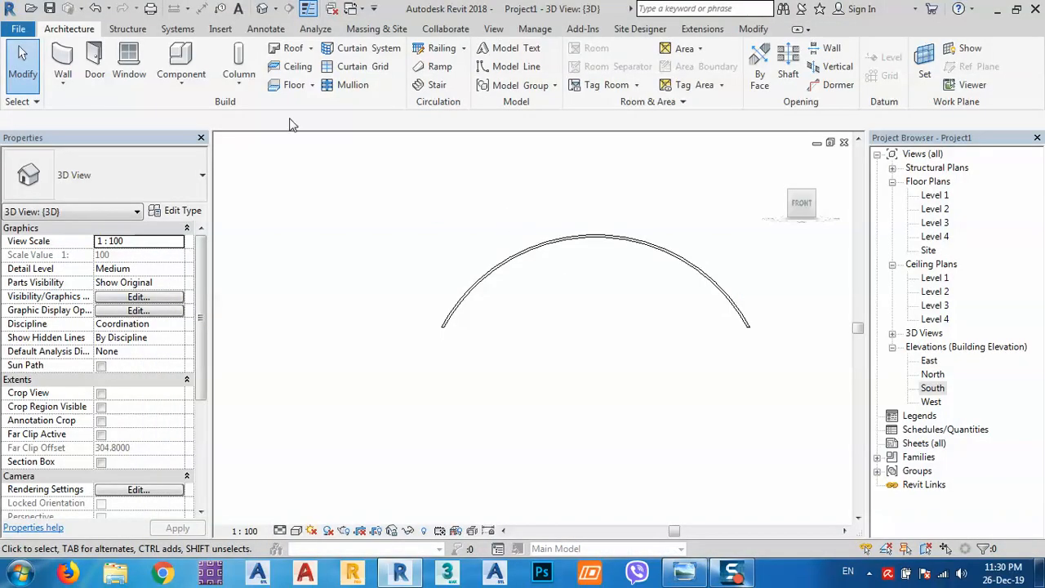
left_click(291, 47)
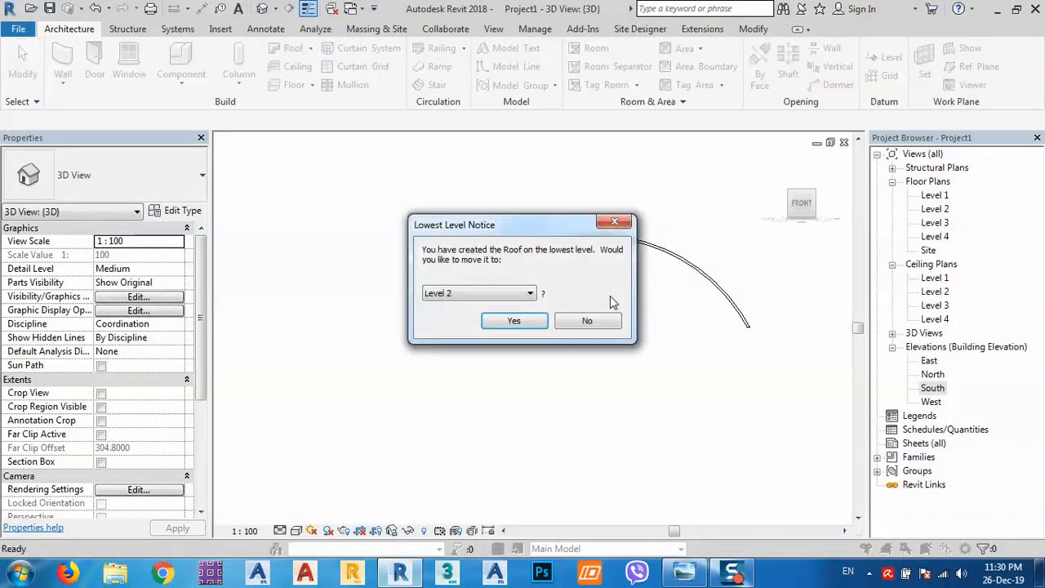
left_click(587, 320)
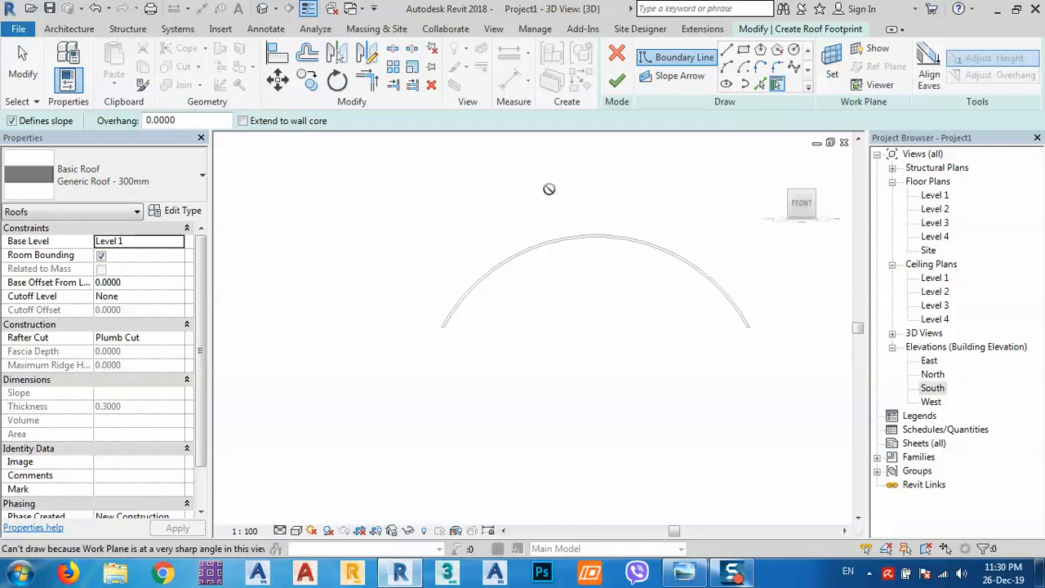
left_click(617, 53)
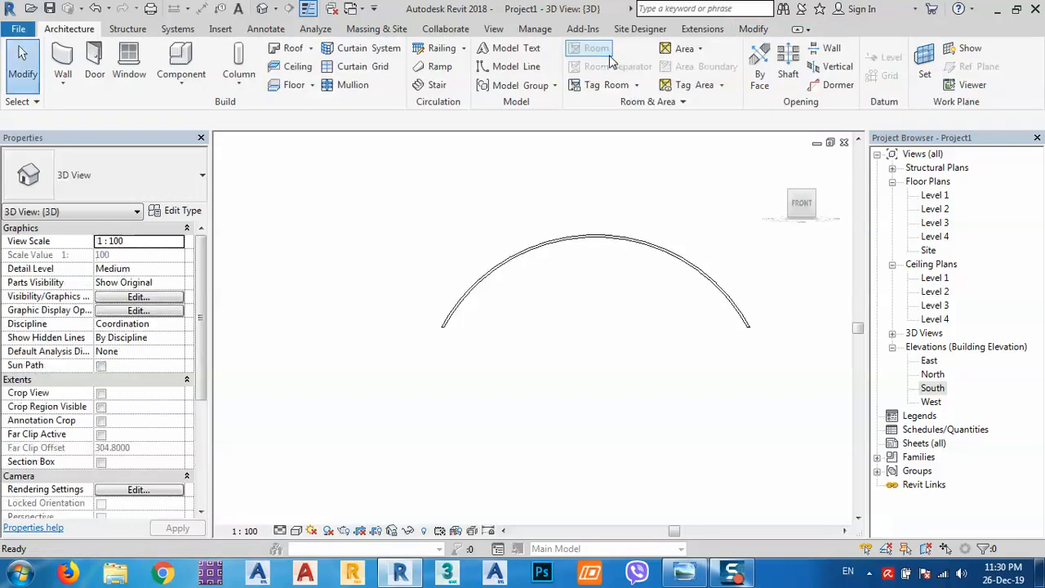
Step: Start a second Roof by Extrusion with the separate wall's face as work plane and Level 1 as reference level at 0 offset
left_click(311, 48)
left_click(319, 103)
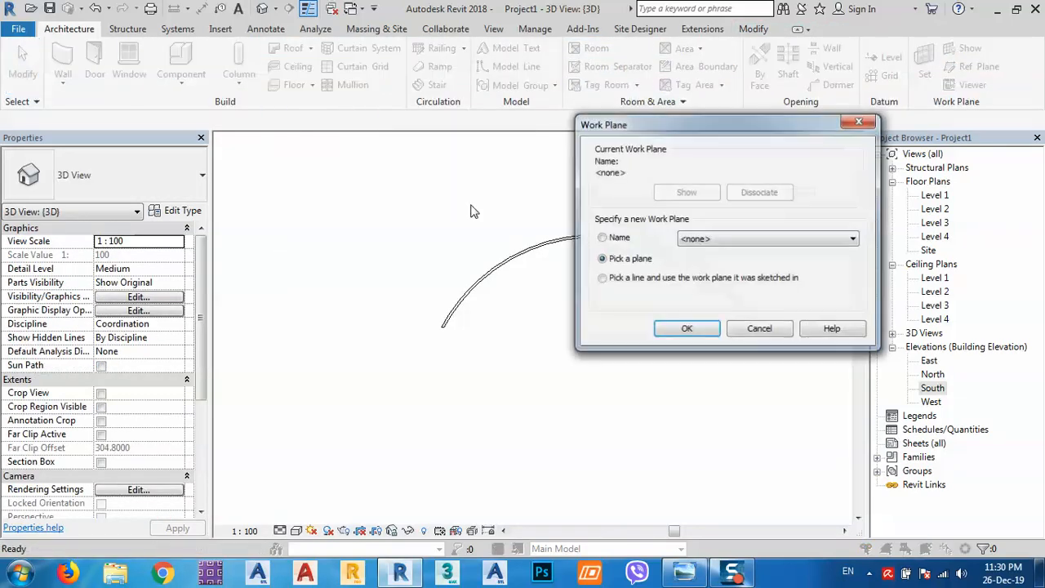
left_click(686, 329)
middle_click_drag(788, 231, 490, 314)
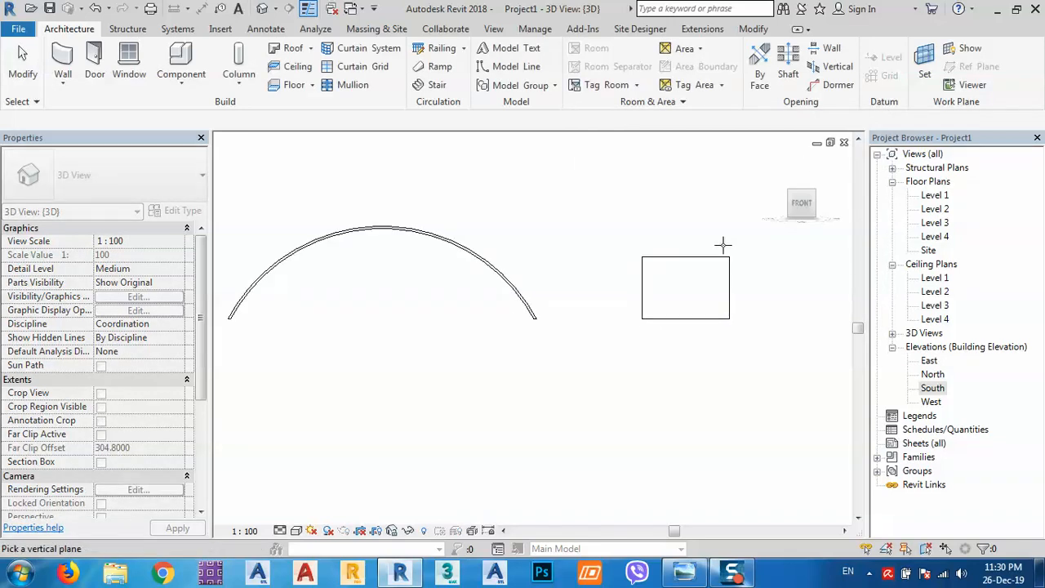
left_click(688, 261)
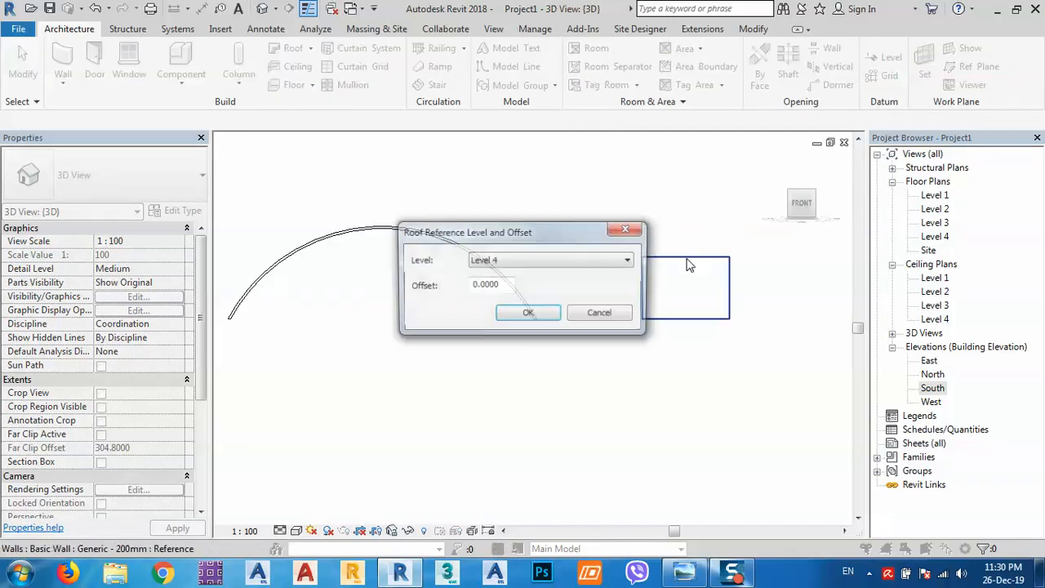
left_click(527, 259)
left_click(490, 271)
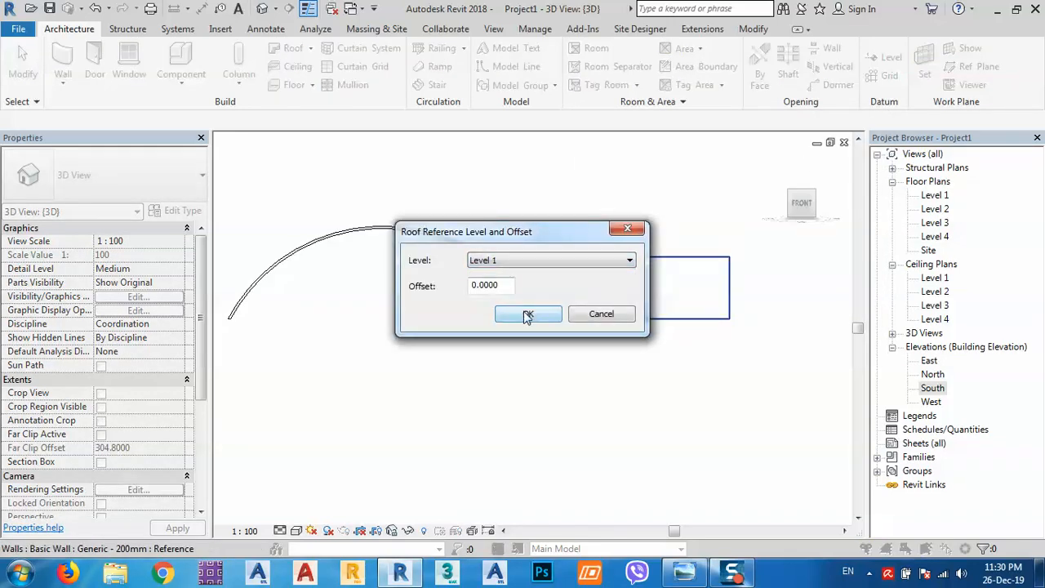
left_click(527, 317)
Step: Trace the underside arc of the existing roof with Pick Lines at 0 offset and finish the second roof profile
middle_click_drag(448, 319, 595, 304)
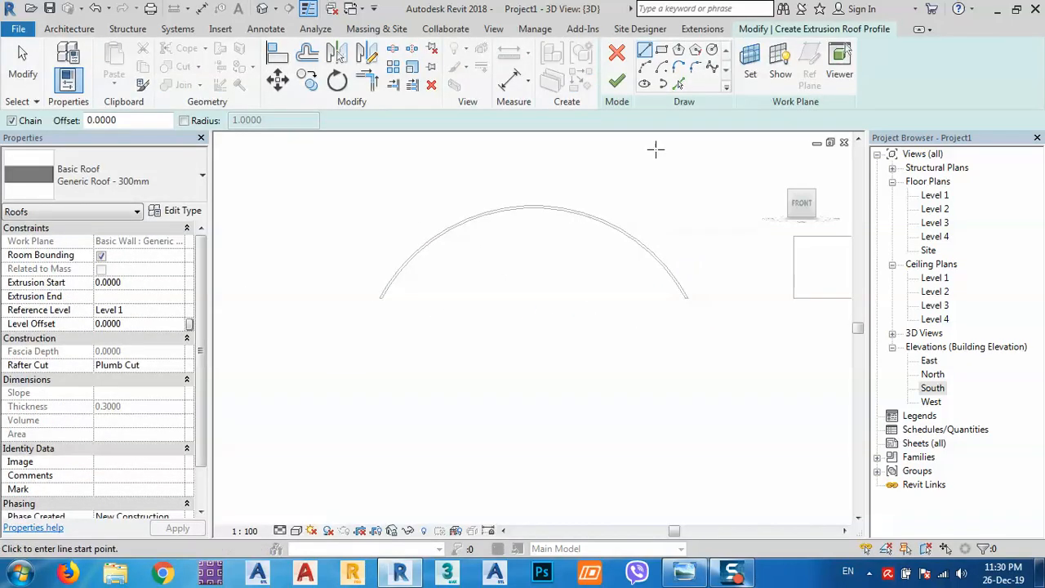
left_click(680, 85)
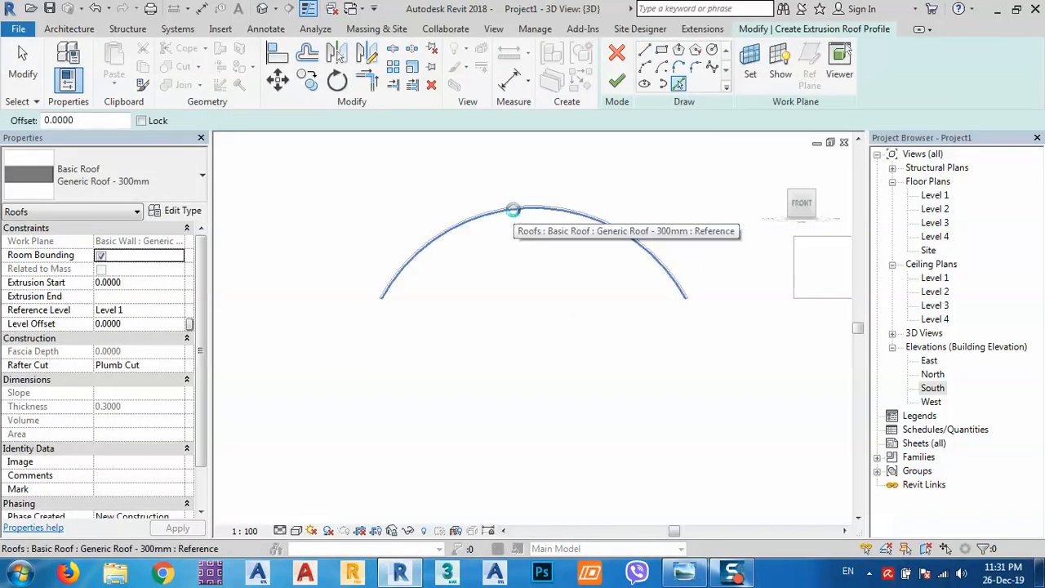
left_click(513, 210)
scroll(390, 297, "up", 8)
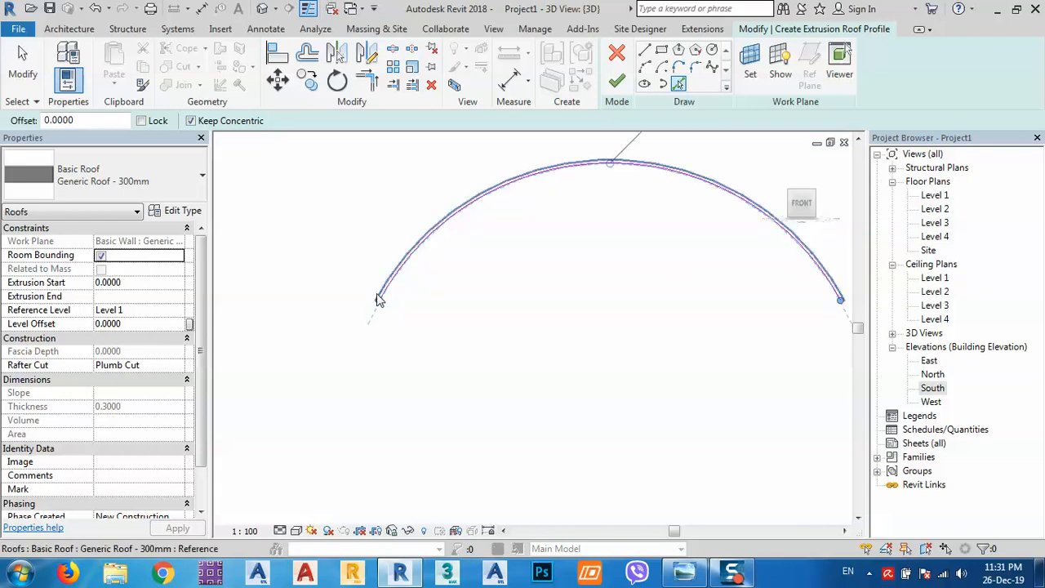
scroll(365, 317, "down", 6)
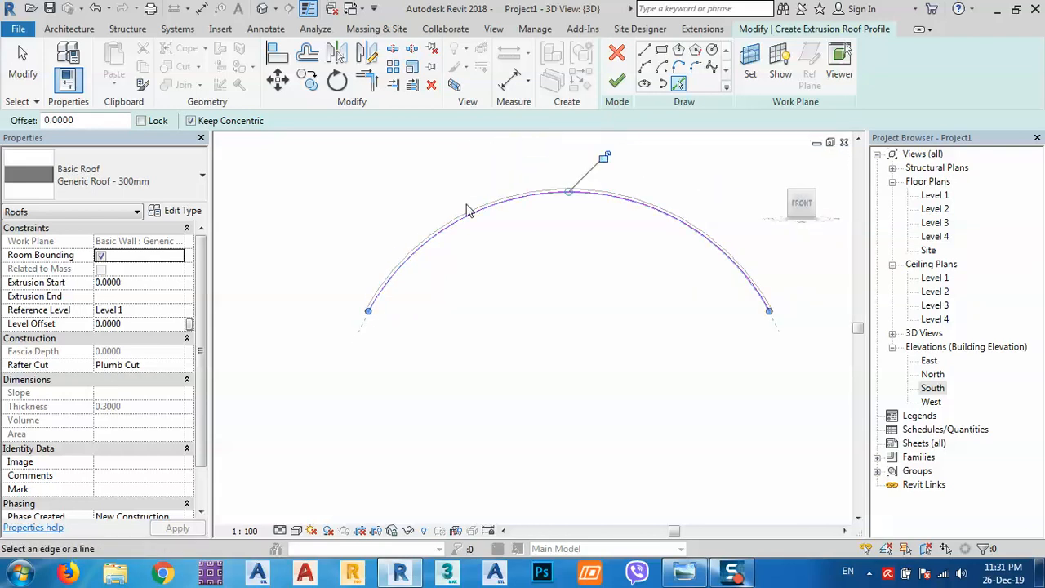
left_click(618, 82)
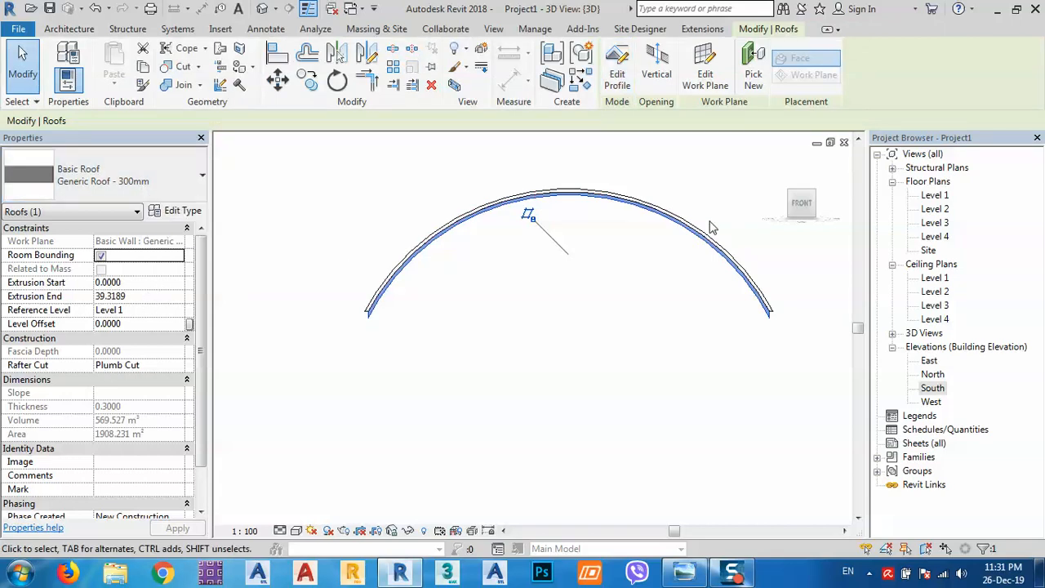
Step: Check the lower arch against the metro reference photo and set its Extrusion End to 5
left_click(683, 575)
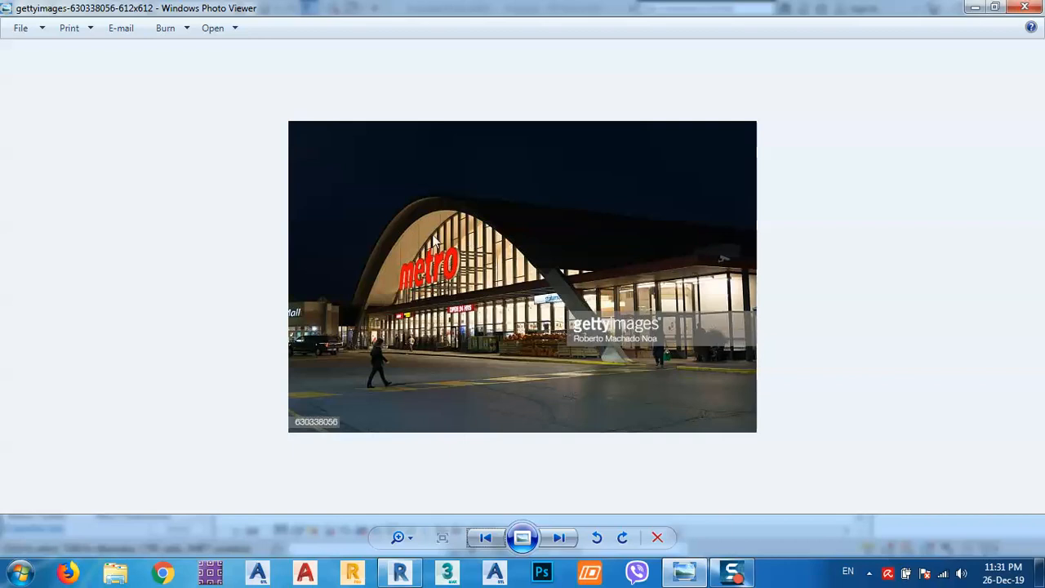
left_click(975, 8)
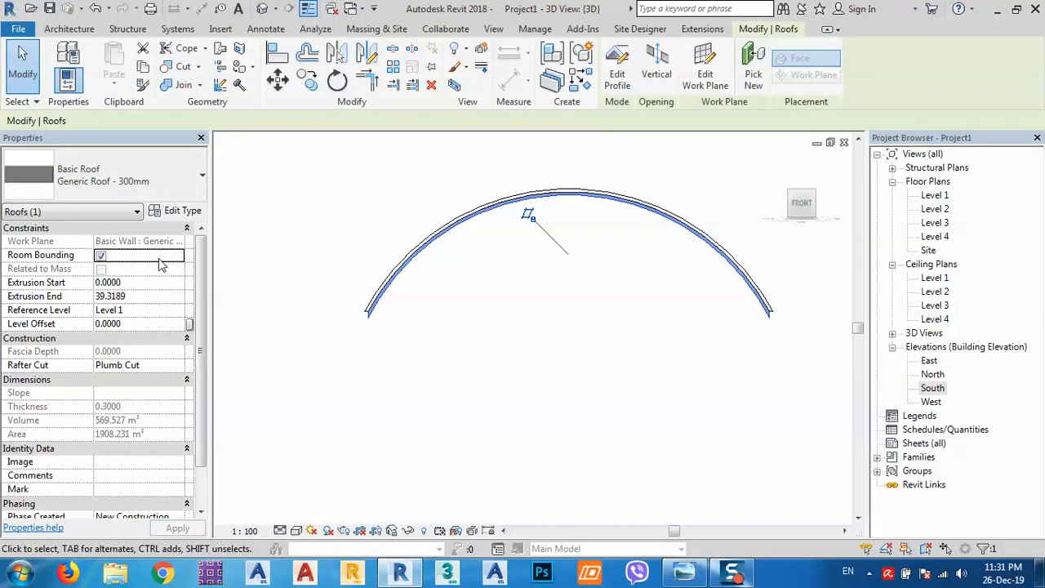
left_click(139, 297)
type("5.0000")
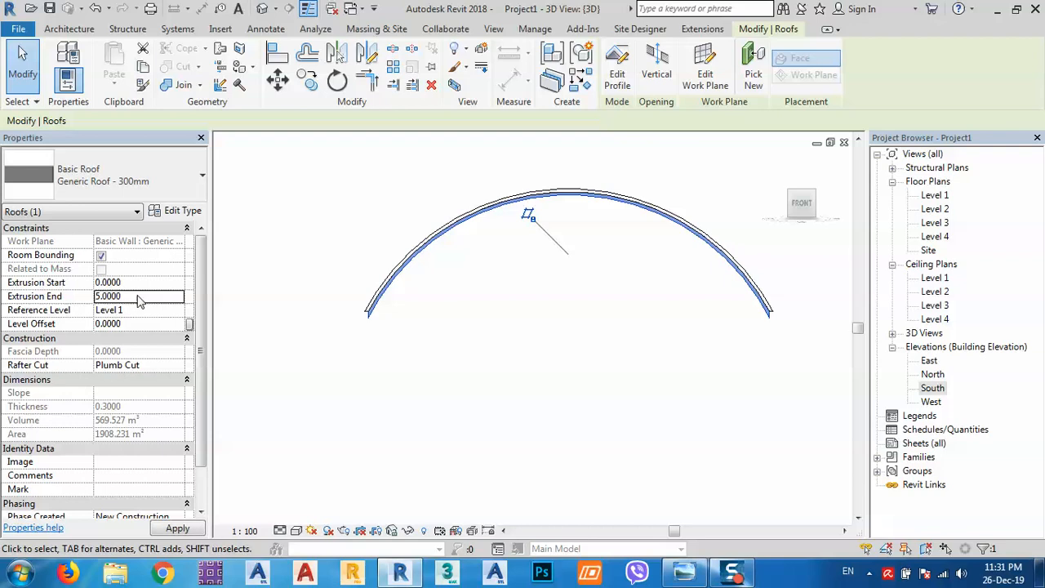
Step: Duplicate the lower arch's roof type under the name "Generic Roof - .6 m"
left_click(176, 212)
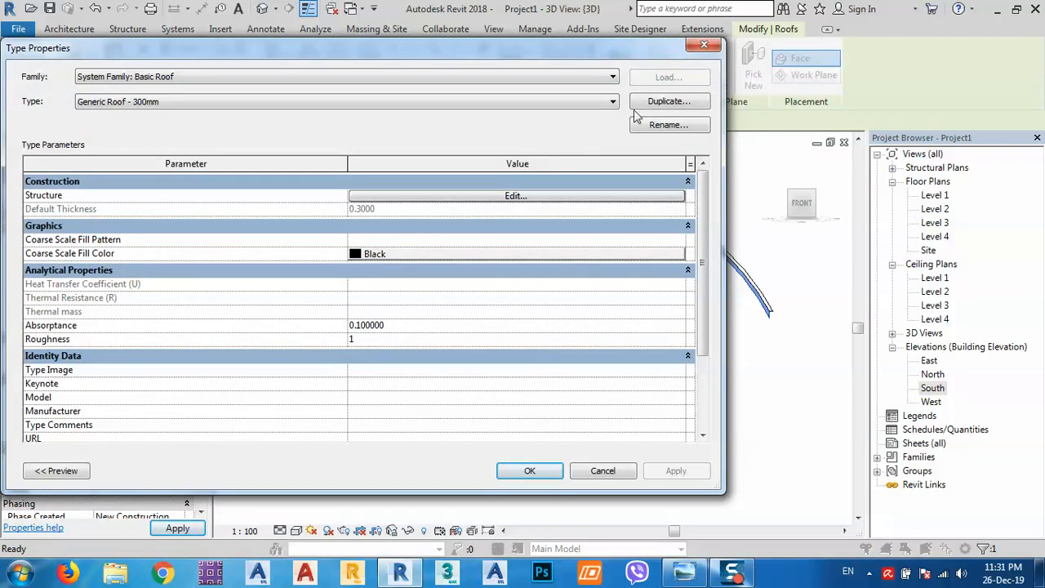
left_click(669, 101)
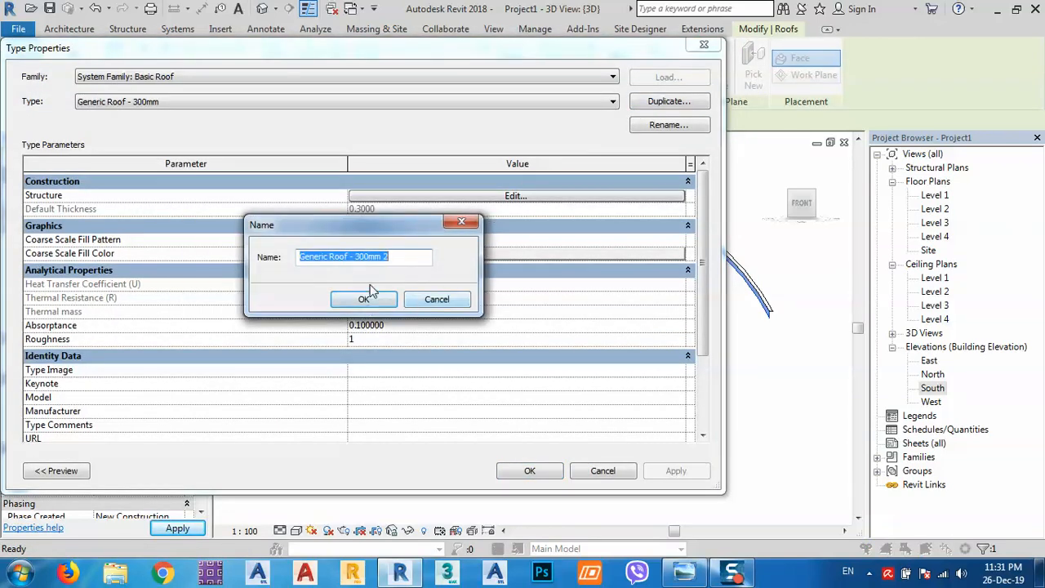
left_click(392, 258)
left_click_drag(392, 258, 361, 260)
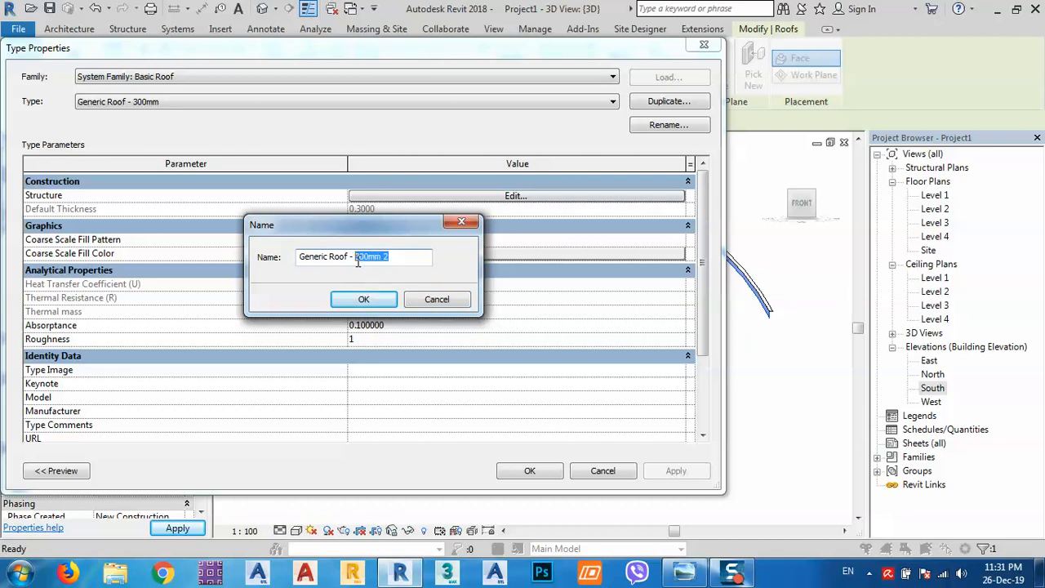
type(".6")
left_click(398, 299)
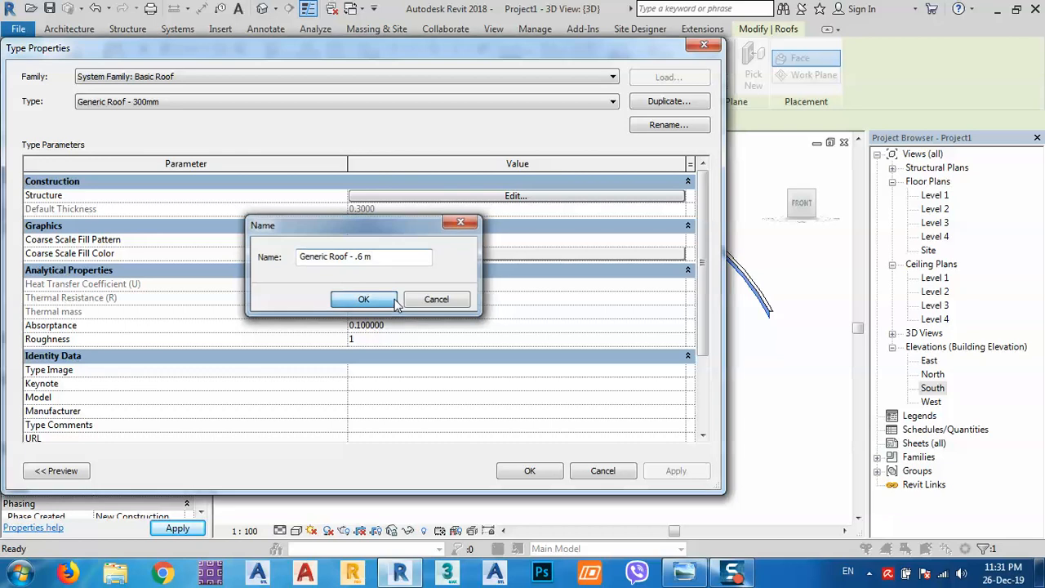
Step: Set the Structure layer thickness of the new roof type to 0.6 and accept the type changes
left_click(532, 196)
left_click(406, 194)
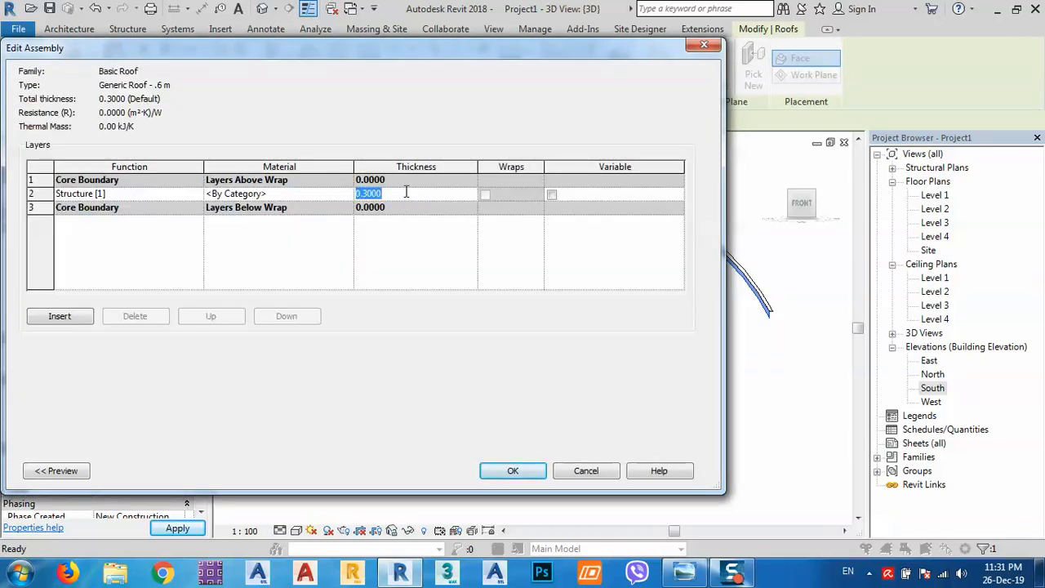
key("BackSpace")
type(".6")
key("Tab")
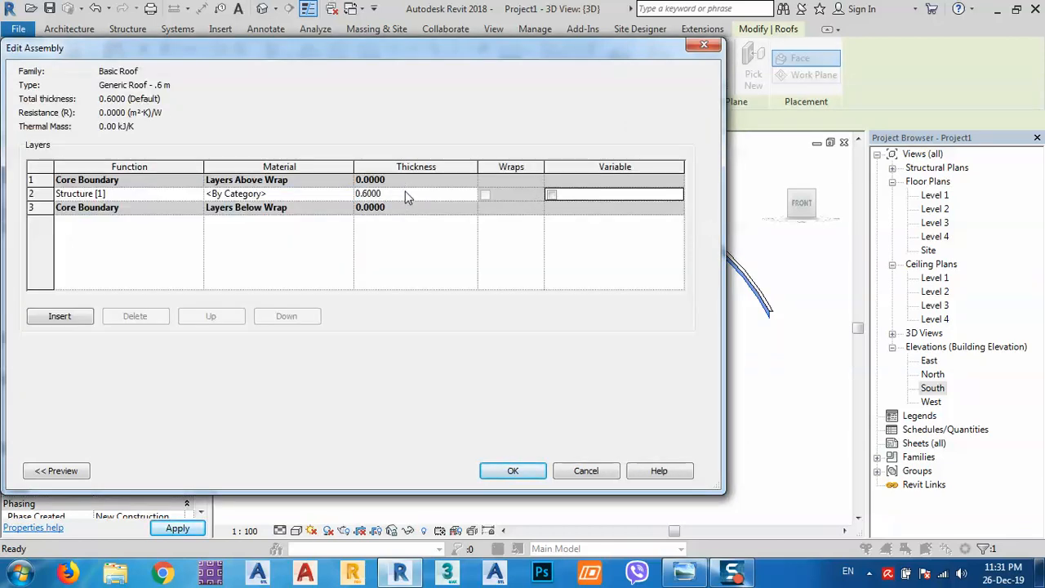
left_click(514, 473)
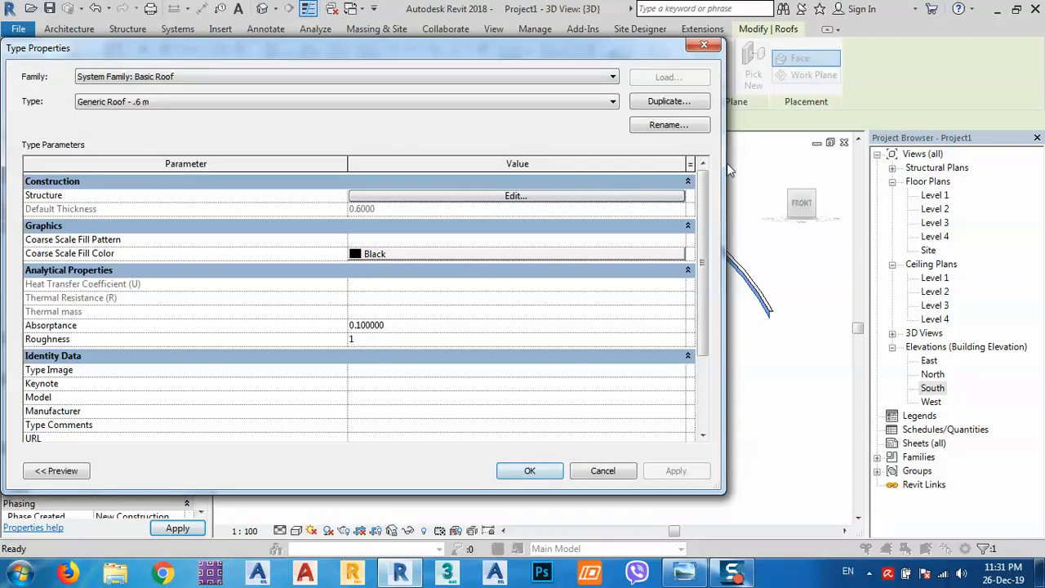
left_click(529, 475)
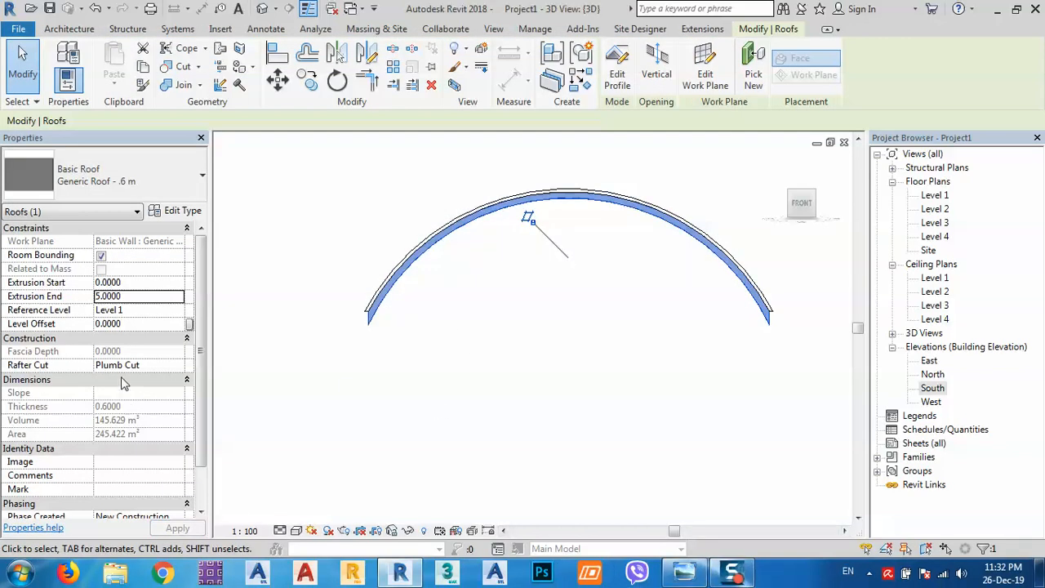
Step: Set the lower arch roof's Rafter Cut to Two Cut - Square
left_click(160, 368)
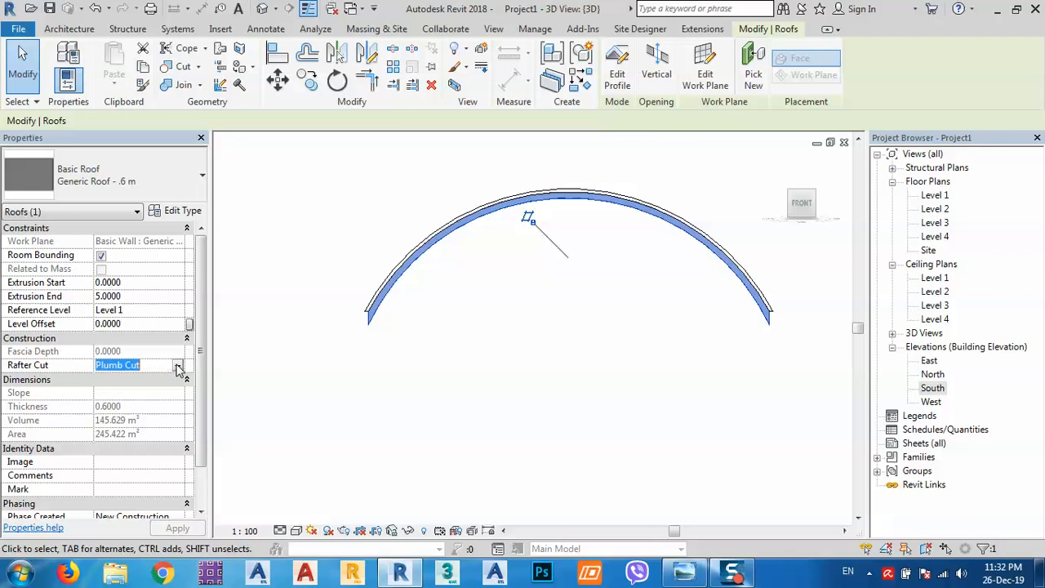
left_click(178, 365)
left_click(143, 406)
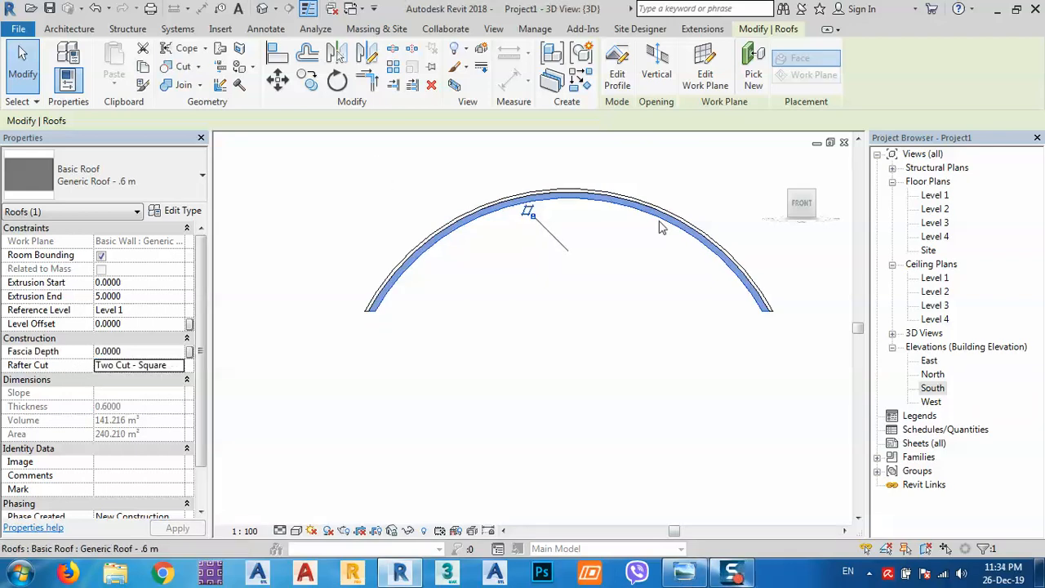
Step: Try to move the lower arch strip by hand along the vault towards its front end
middle_click_drag(600, 338, 455, 304, "shift")
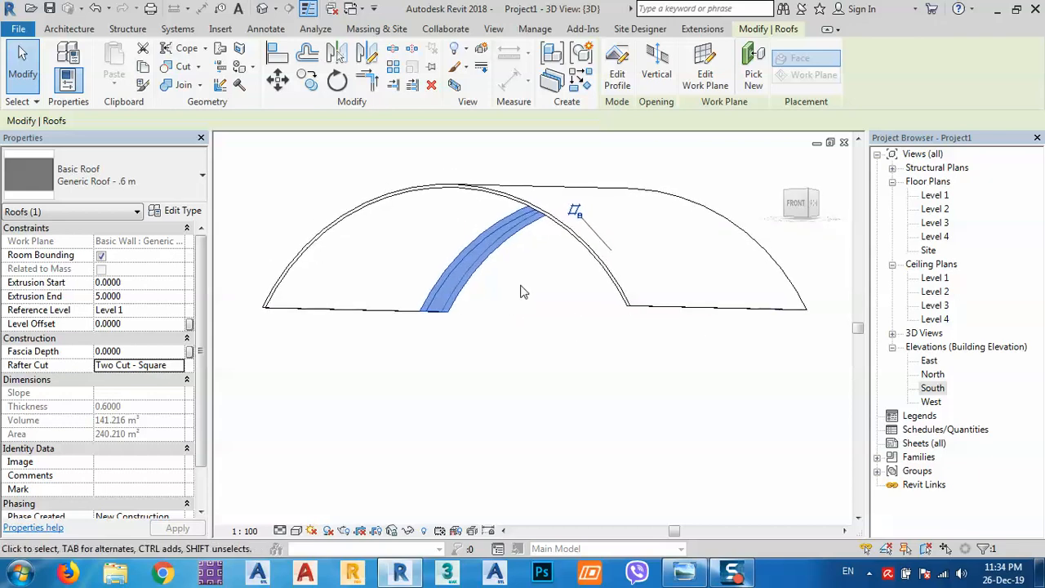
scroll(520, 291, "up", 2)
middle_click_drag(498, 245, 511, 291)
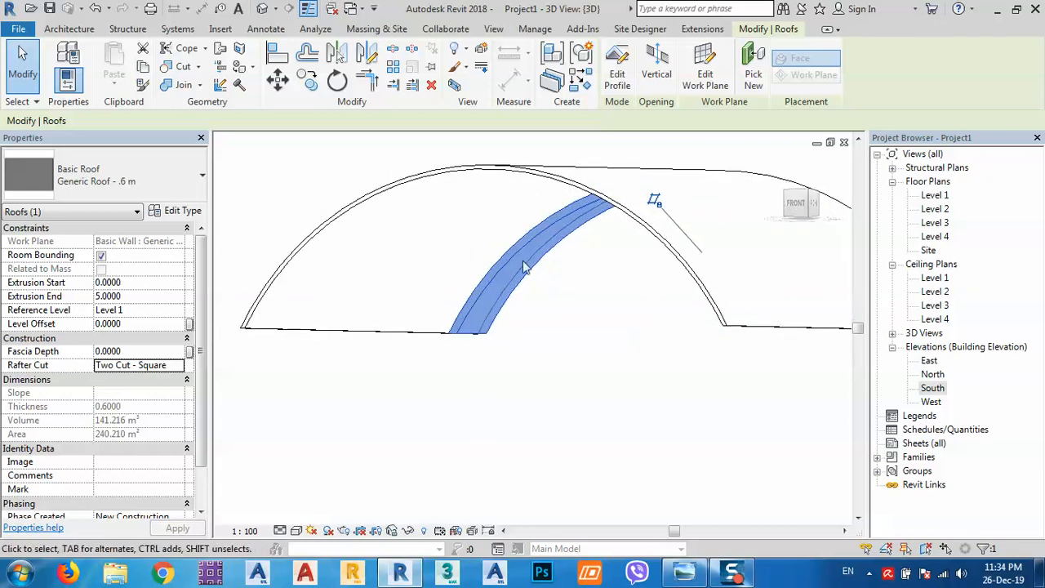
left_click_drag(506, 302, 378, 299)
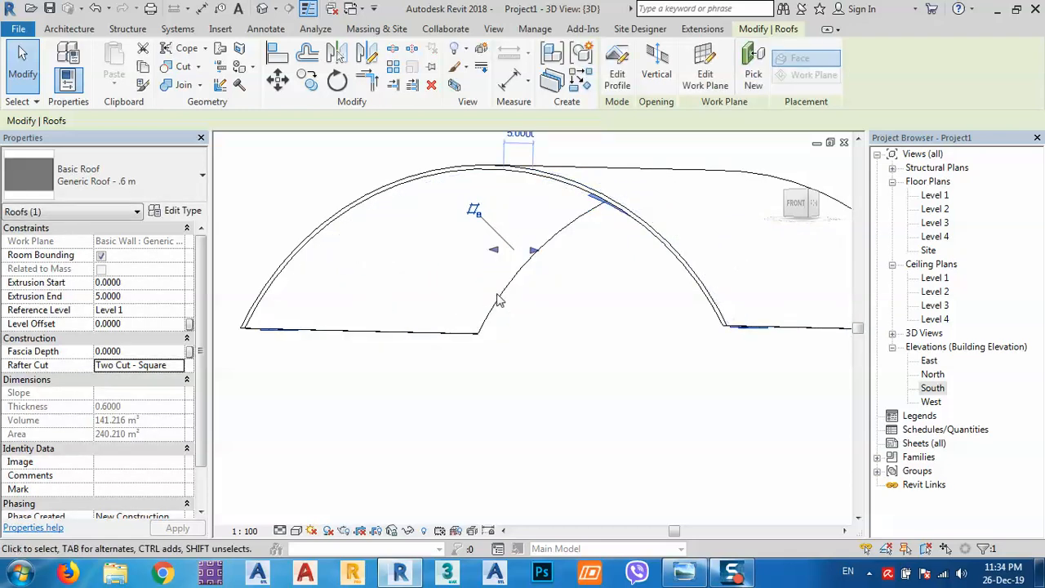
left_click(555, 307)
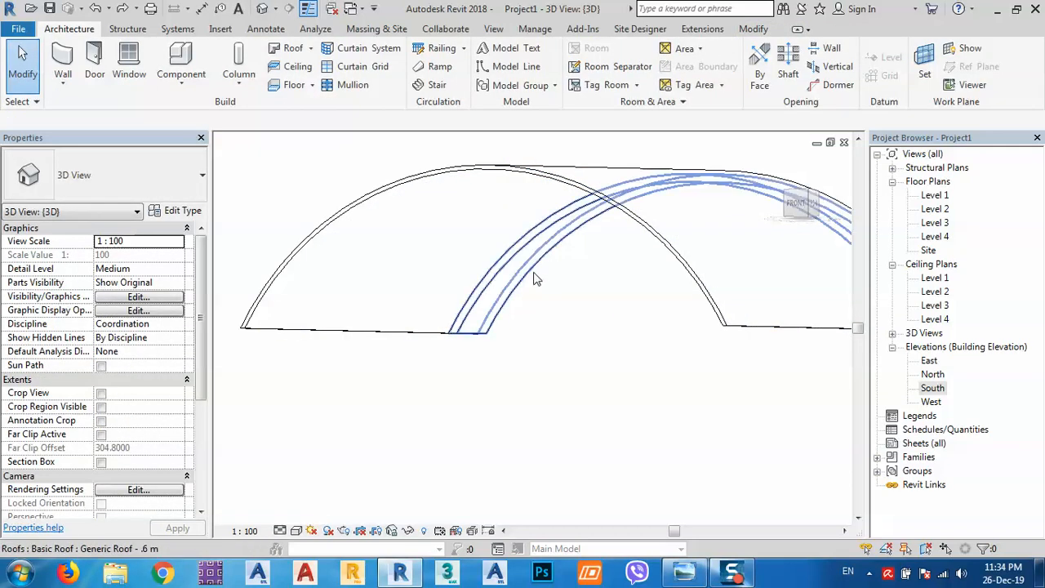
left_click(535, 278)
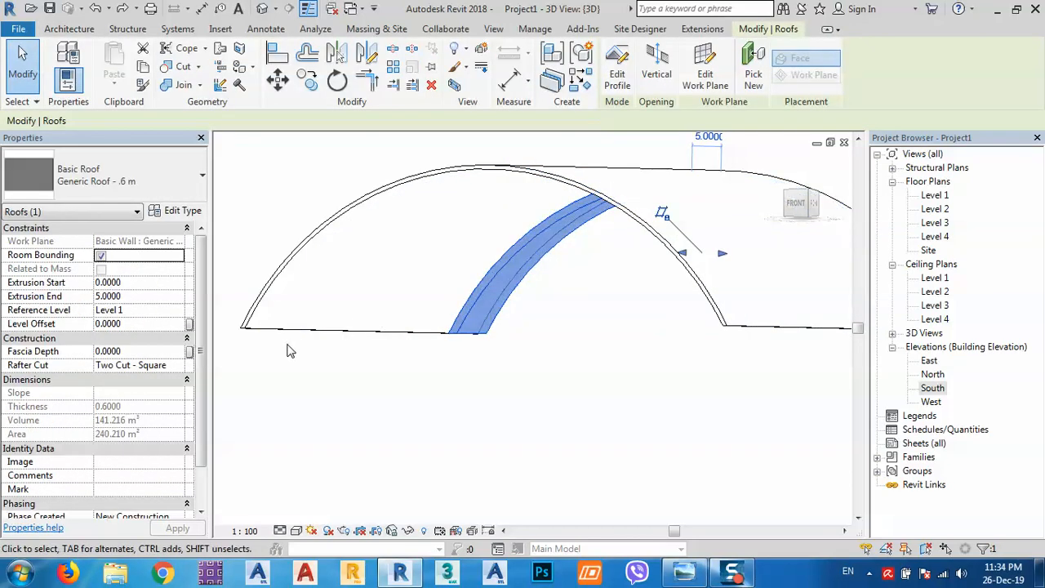
Step: Try to set the lower arch's Extrusion Start to 5
scroll(438, 410, "down", 2)
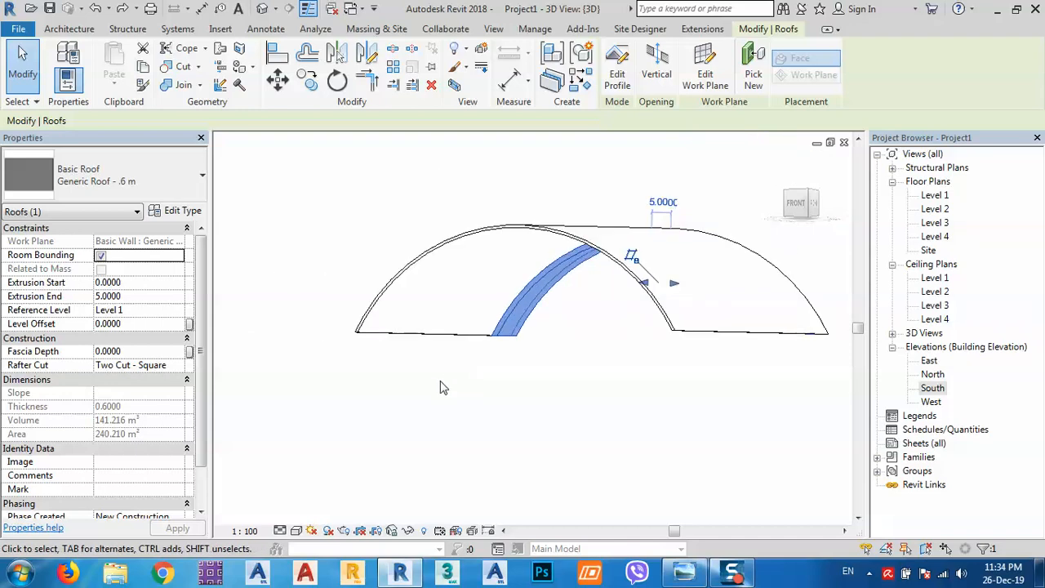
left_click(133, 282)
type("5.0000")
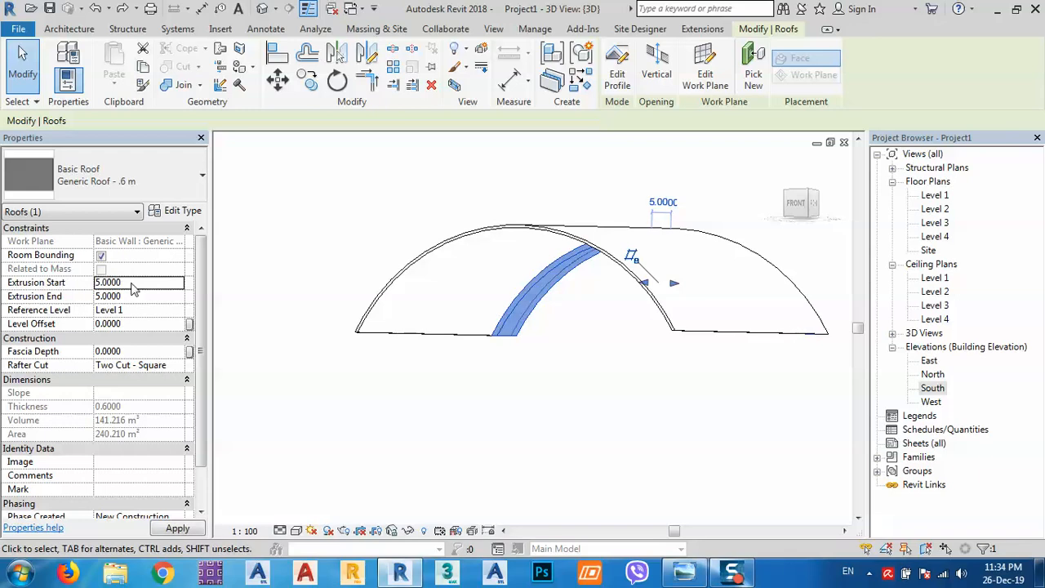
key("Return")
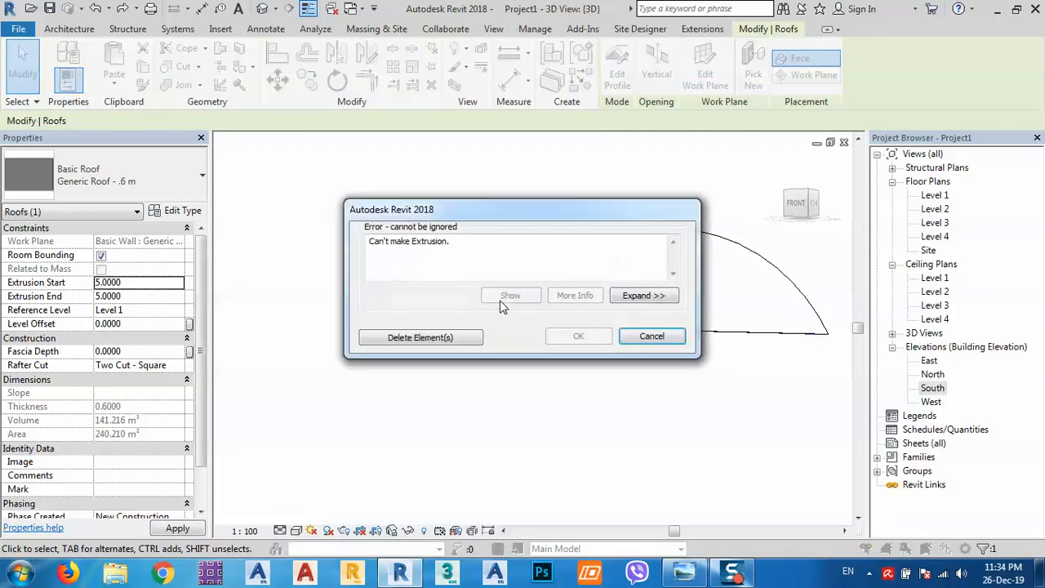
left_click(652, 339)
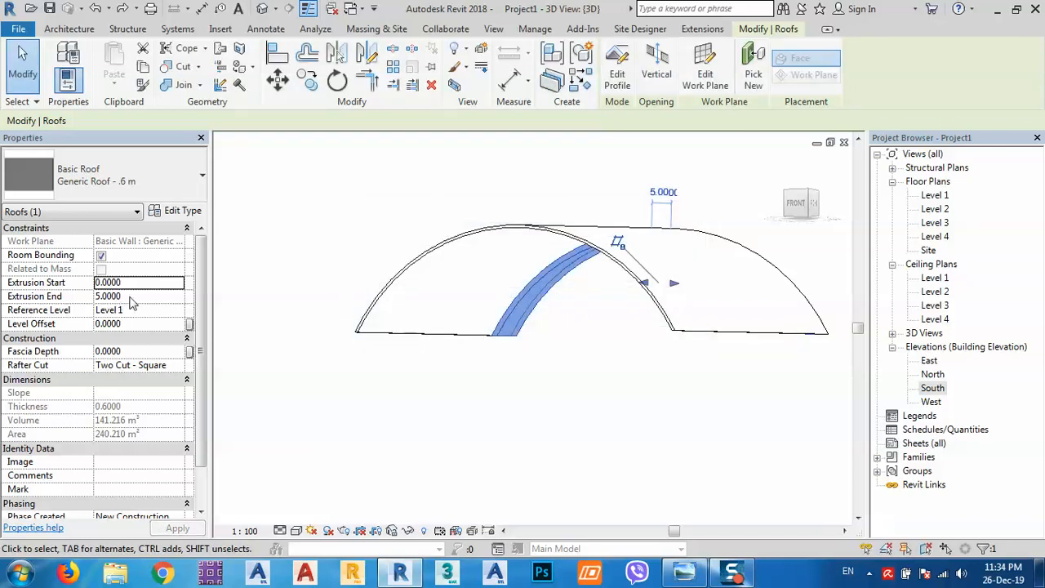
Step: Set the lower arch's Extrusion End to -5 and its Extrusion Start to 5
left_click(133, 296)
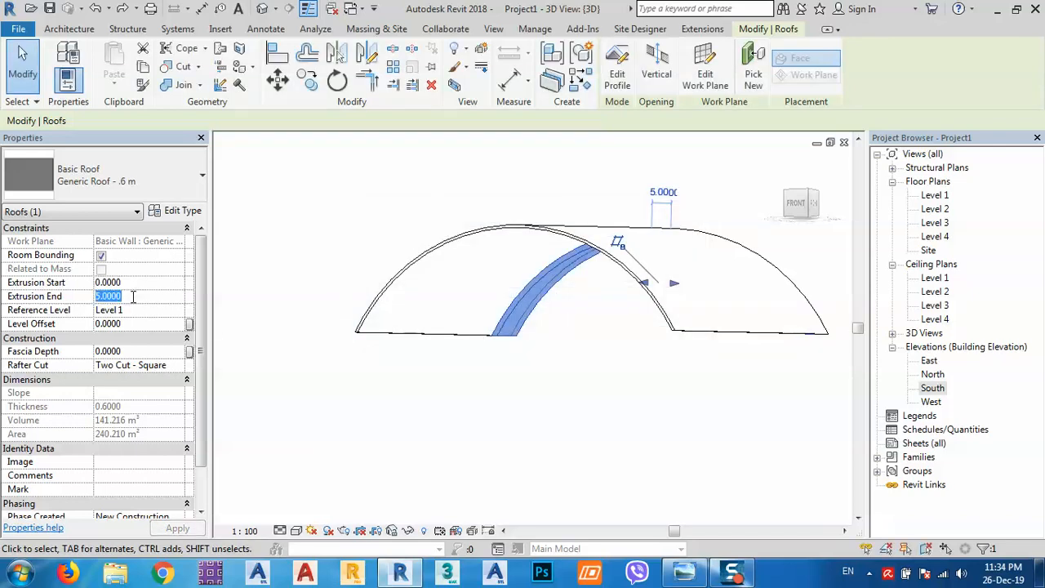
type("-5.0000")
key("Return")
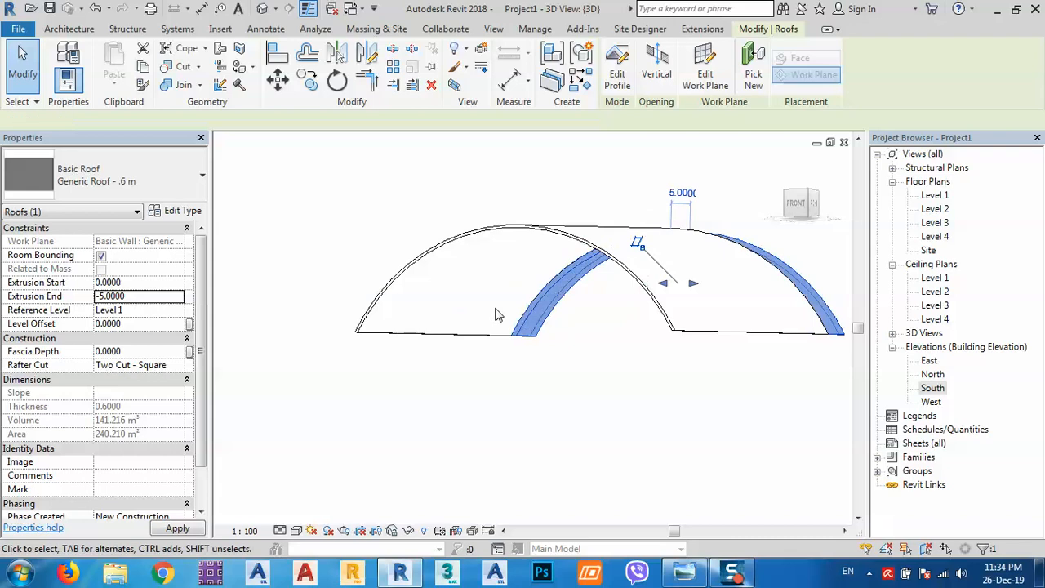
left_click(142, 298)
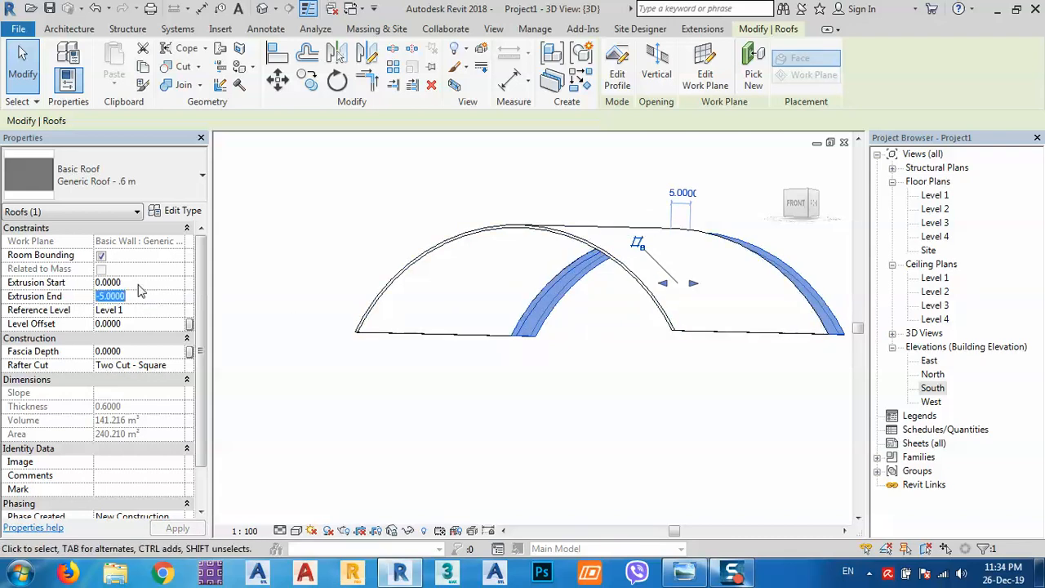
left_click(139, 282)
type("5")
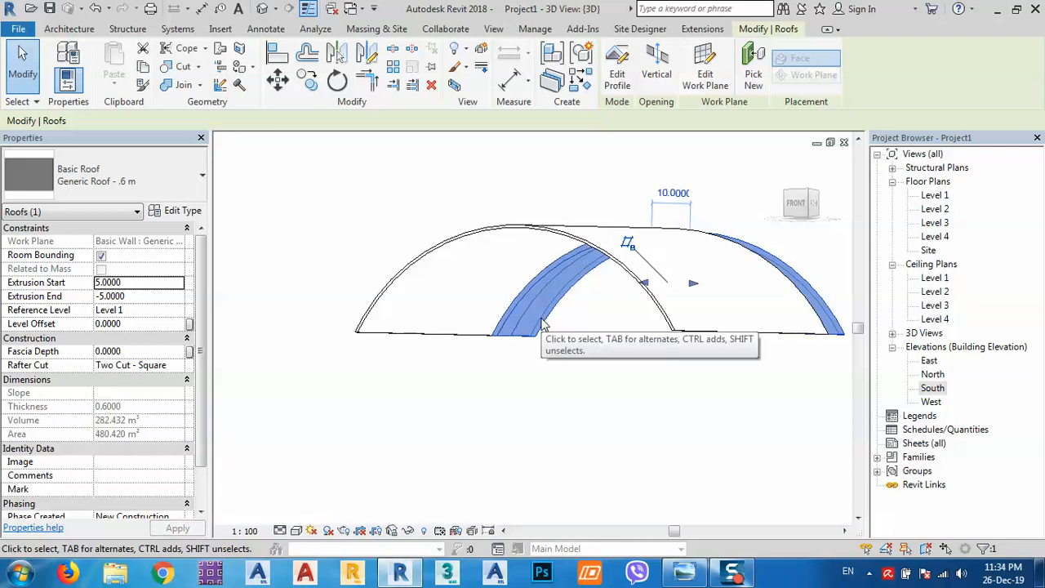
Step: Place the lower arch near the vault's front with Extrusion Start 39 and Extrusion End 34, and check its base up close
left_click(131, 283)
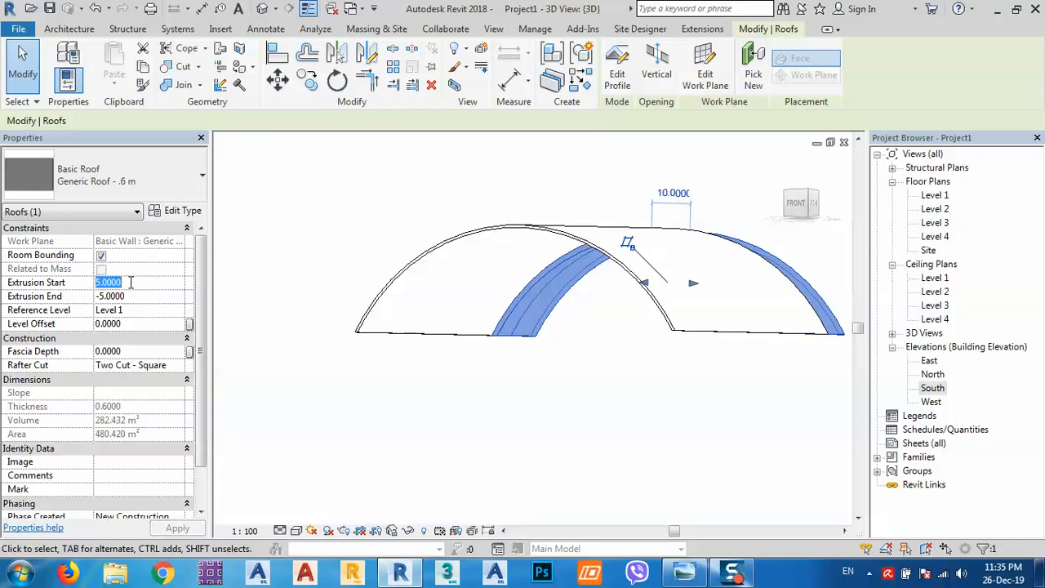
left_click_drag(131, 284, 96, 284)
type("29")
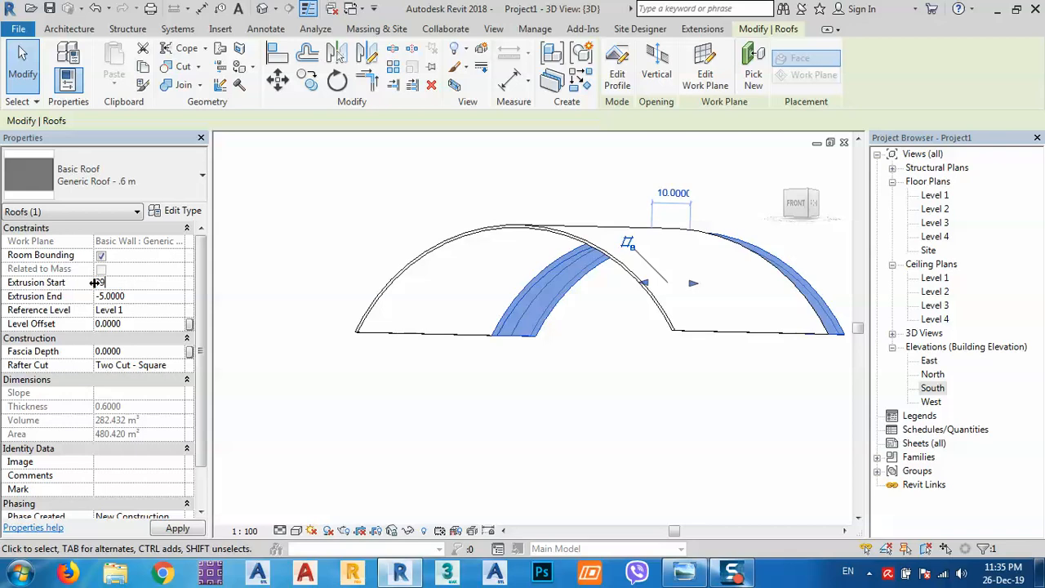
left_click(151, 298)
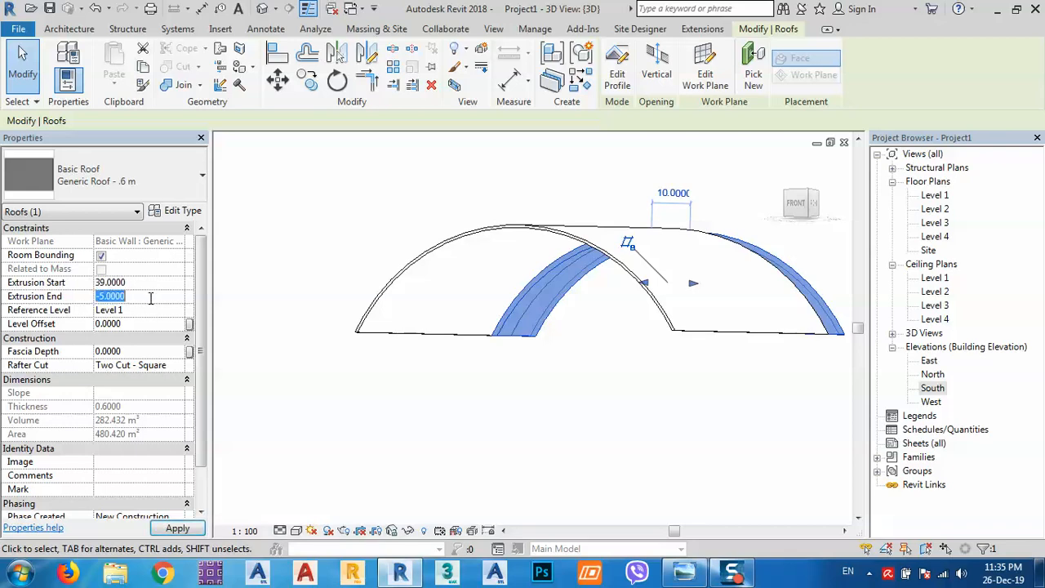
type("34")
left_click(140, 310)
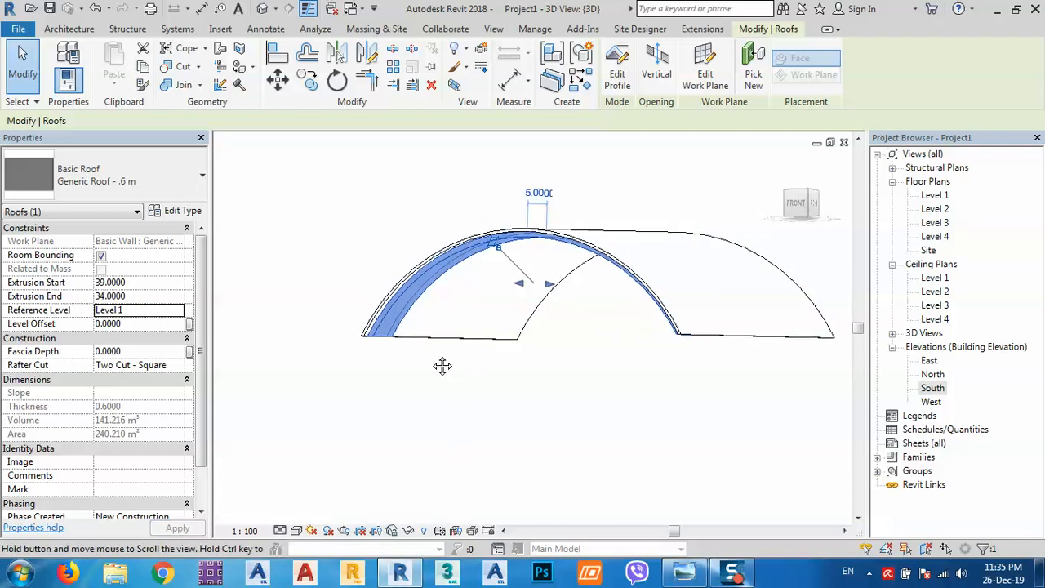
scroll(392, 339, "up", 5)
scroll(332, 351, "down", 2)
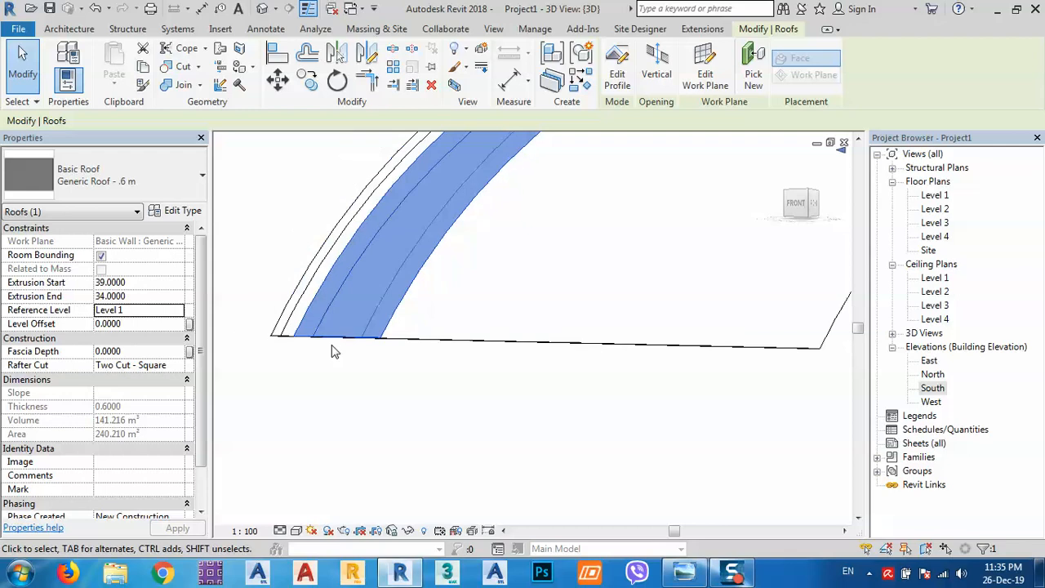
scroll(393, 348, "down", 3)
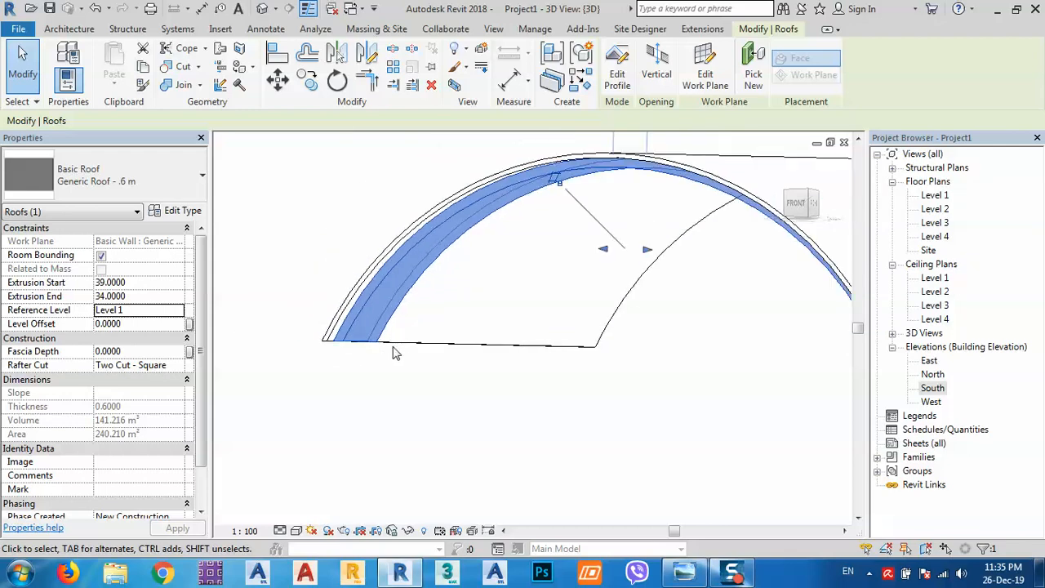
Step: Set the 3D view's detail level to Fine and its visual style to Shaded, dismissing the save reminder
left_click(455, 393)
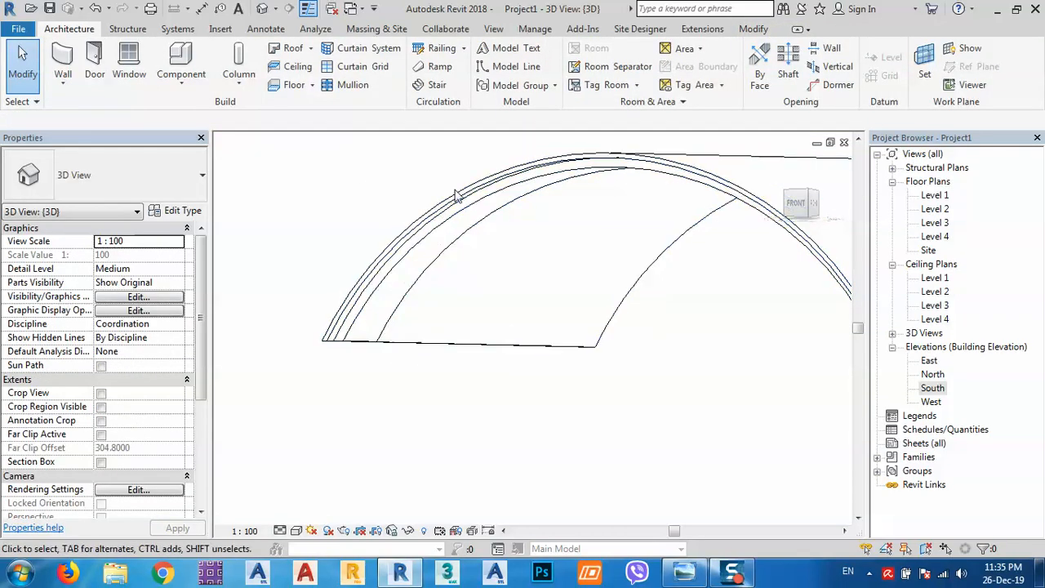
scroll(458, 202, "down", 2)
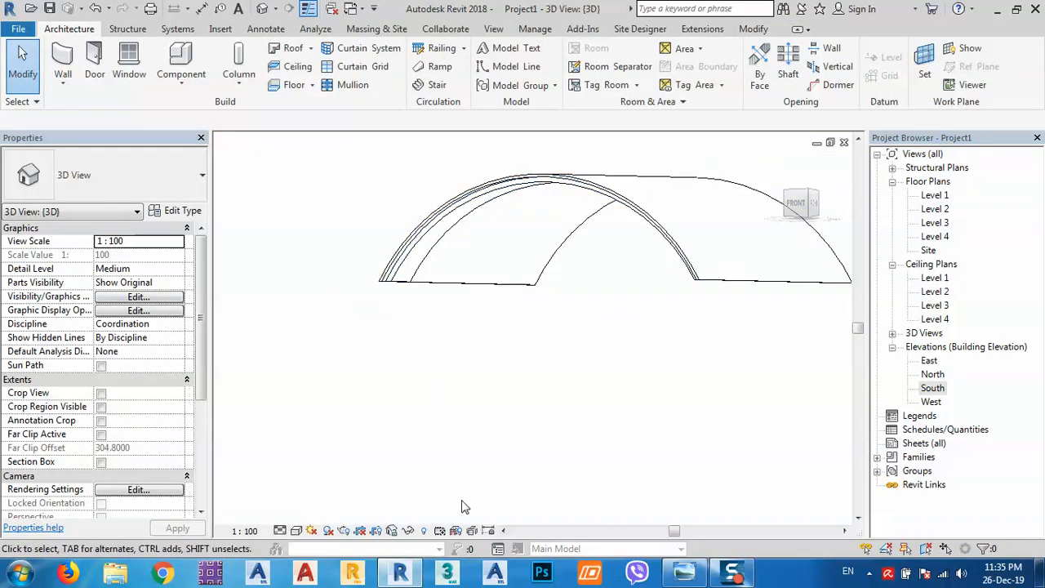
left_click(279, 531)
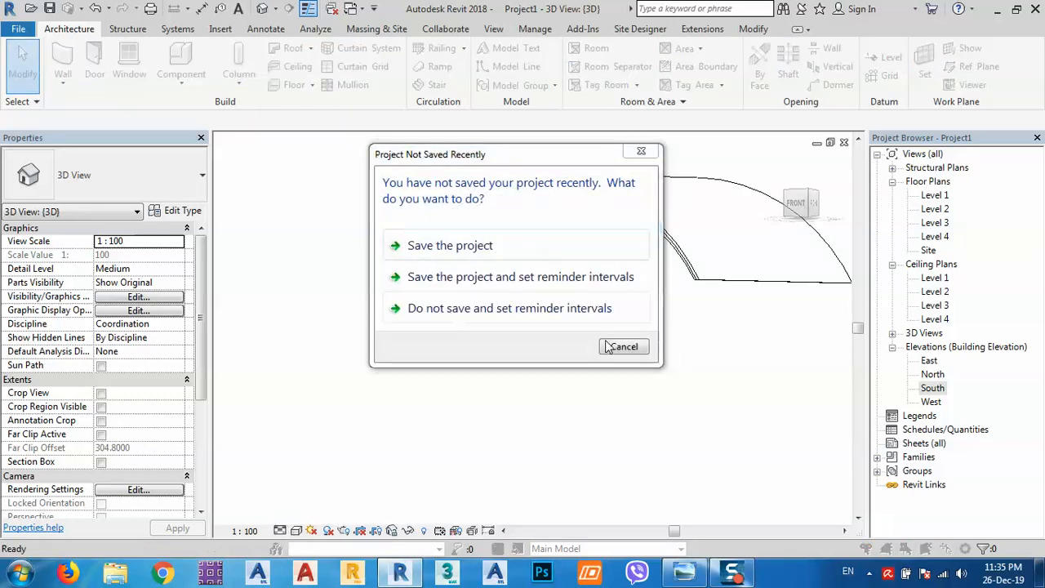
left_click(622, 344)
left_click(296, 531)
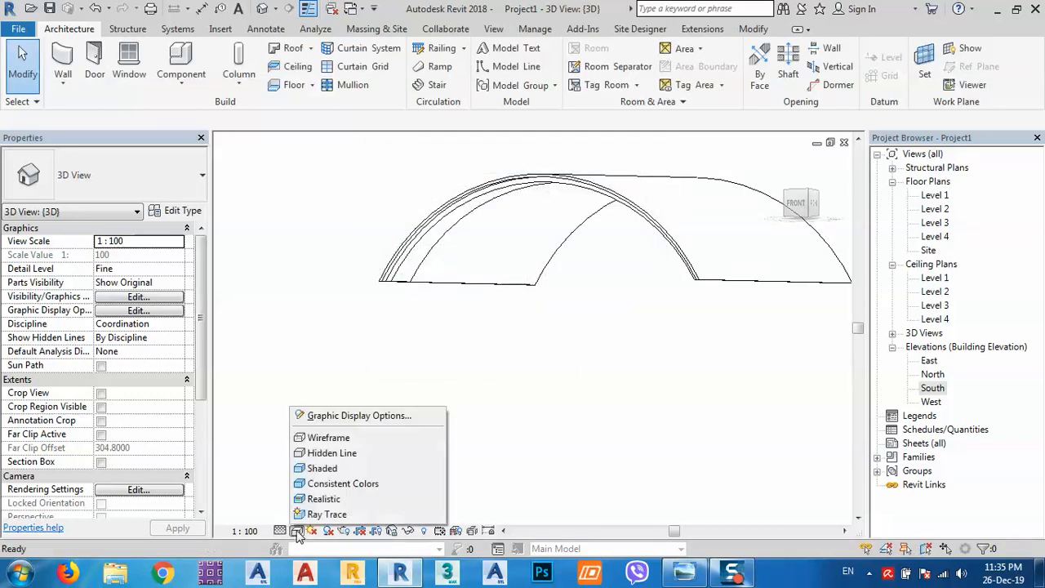
left_click(322, 468)
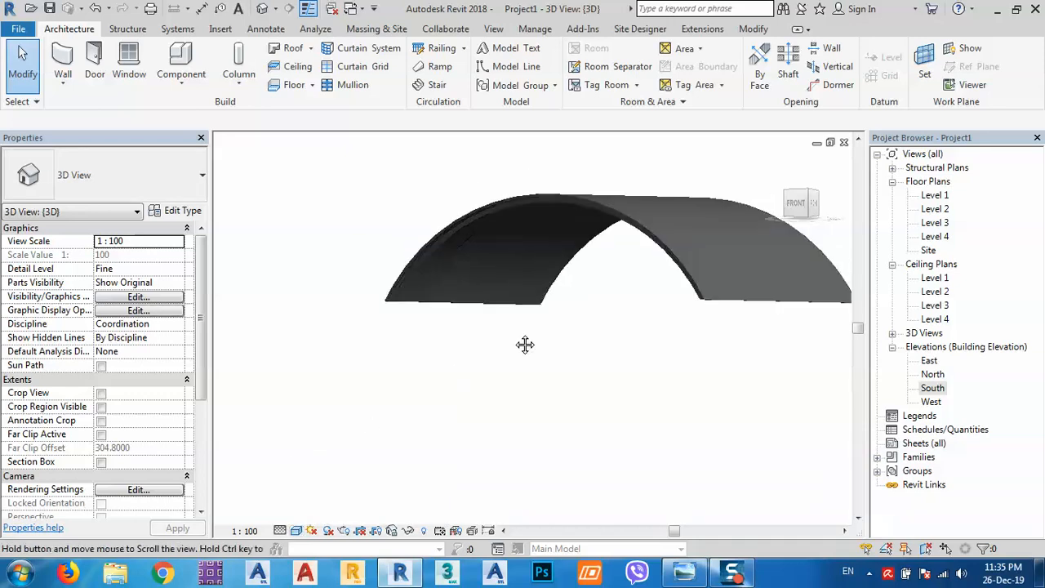
Step: Inspect the lower arch strip's base at the shaded vault's front end and compare the roof with the reference photo
scroll(444, 292, "up", 5)
scroll(361, 354, "down", 3)
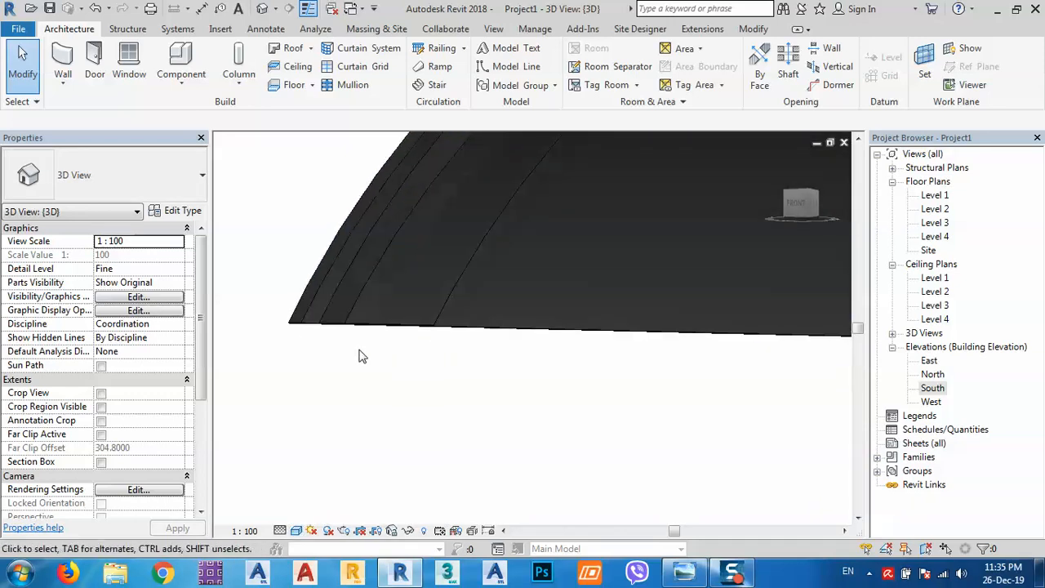
scroll(342, 351, "up", 2)
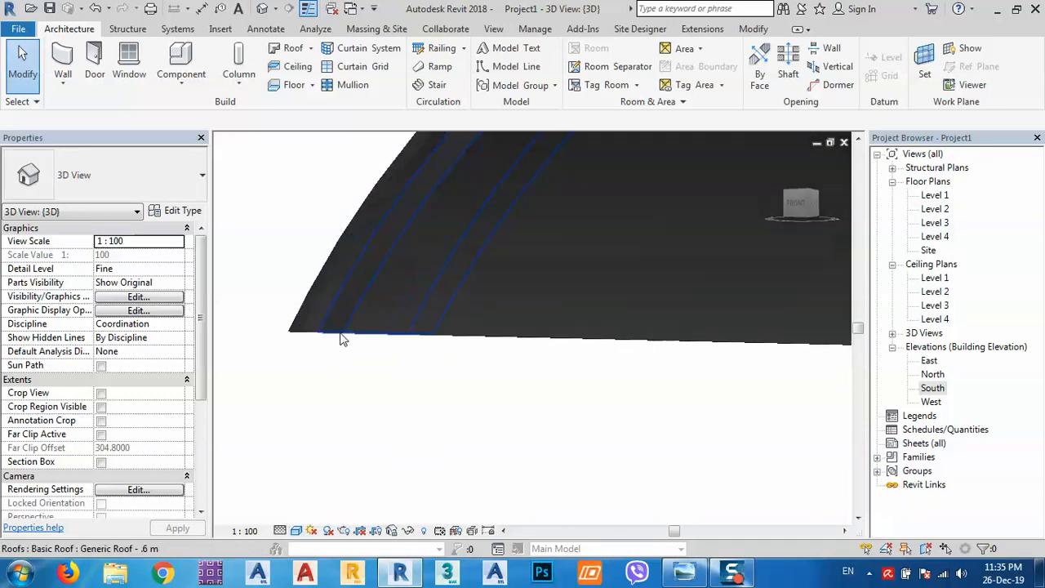
mouse_move(285, 360)
middle_mouse_down("shift")
mouse_move(373, 397)
mouse_move(349, 349)
mouse_move(331, 346)
mouse_move(395, 367)
mouse_move(401, 392)
mouse_move(372, 401)
mouse_move(469, 420)
mouse_move(368, 329)
middle_mouse_up("shift")
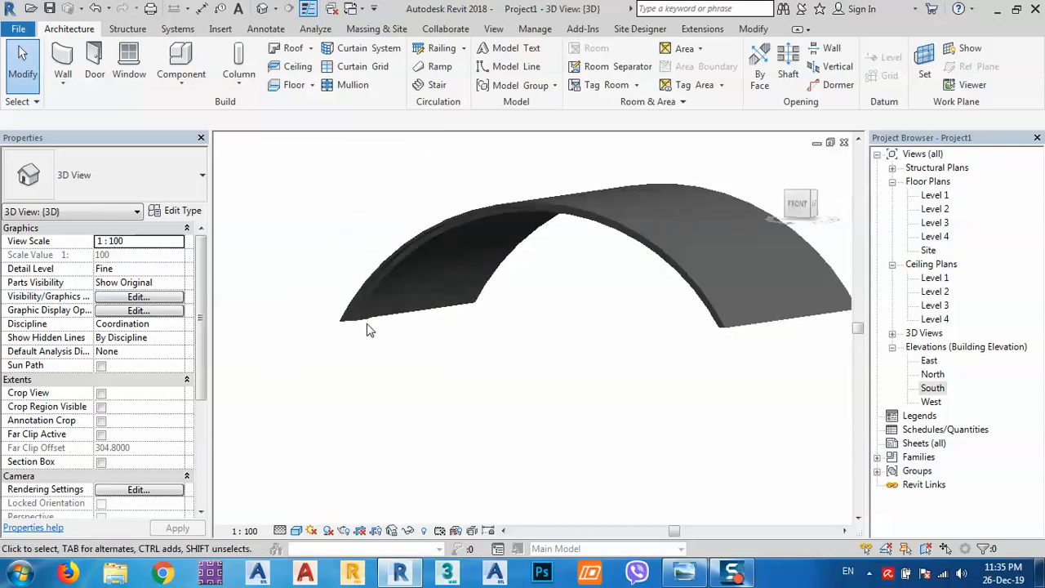
left_click(685, 573)
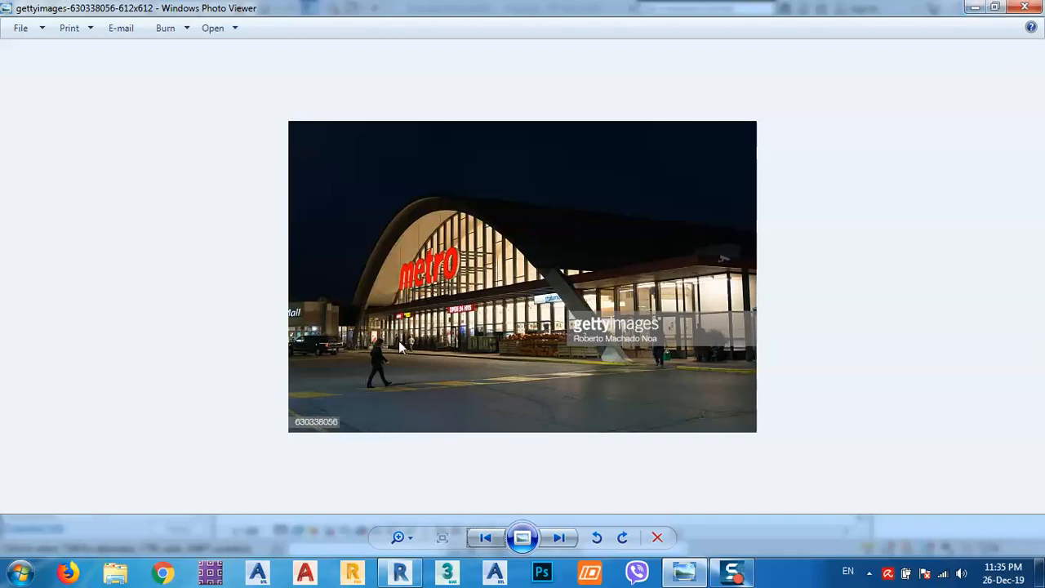
left_click(975, 9)
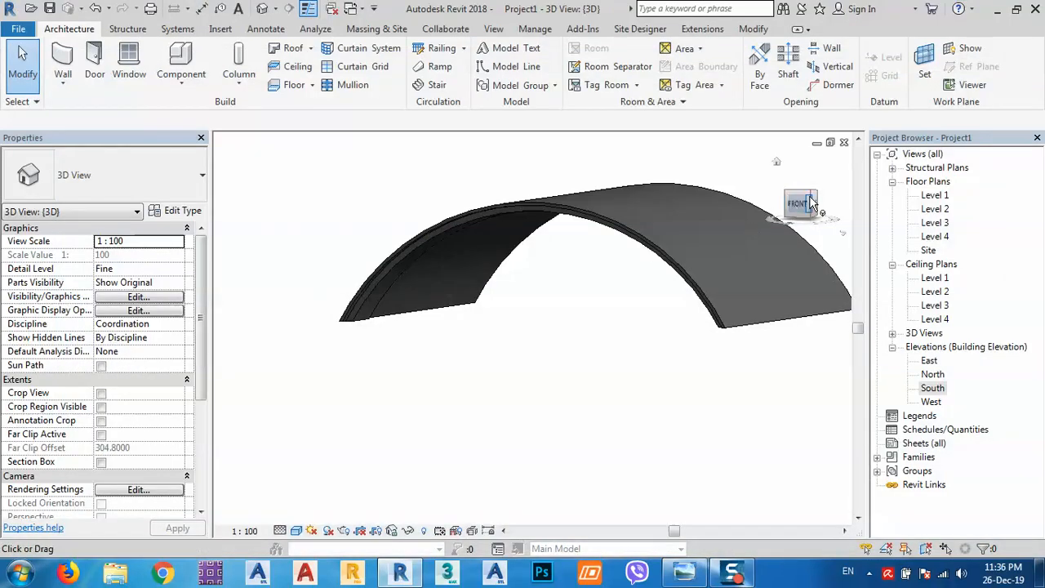
middle_click_drag(579, 325, 467, 340)
Step: Open the Level 1 floor plan at the vault's front and choose the Curtain Wall Storefront type for a new architectural wall
double_click(935, 195)
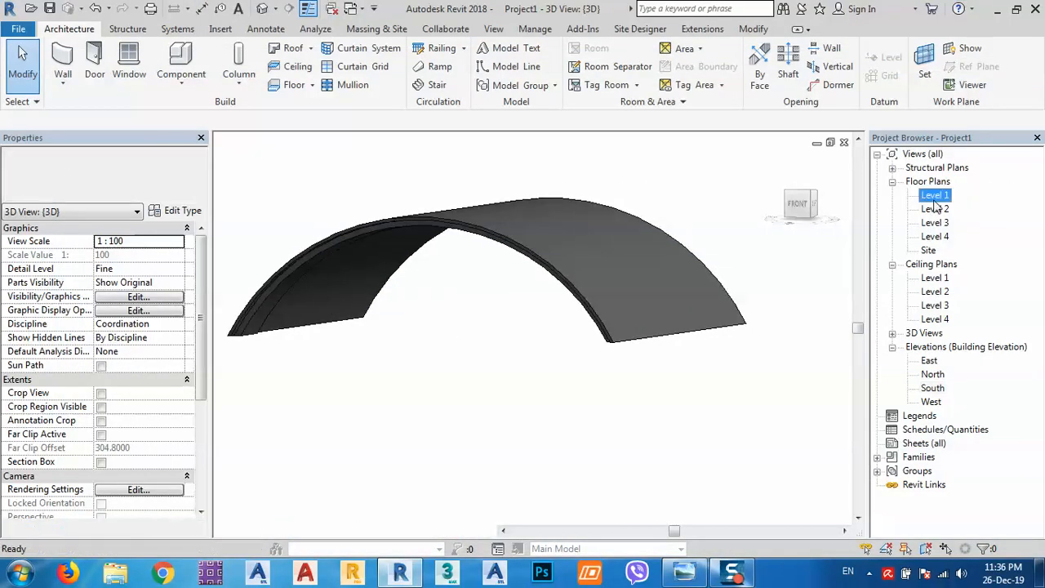
middle_click_drag(565, 398, 567, 251)
scroll(560, 238, "down", 1)
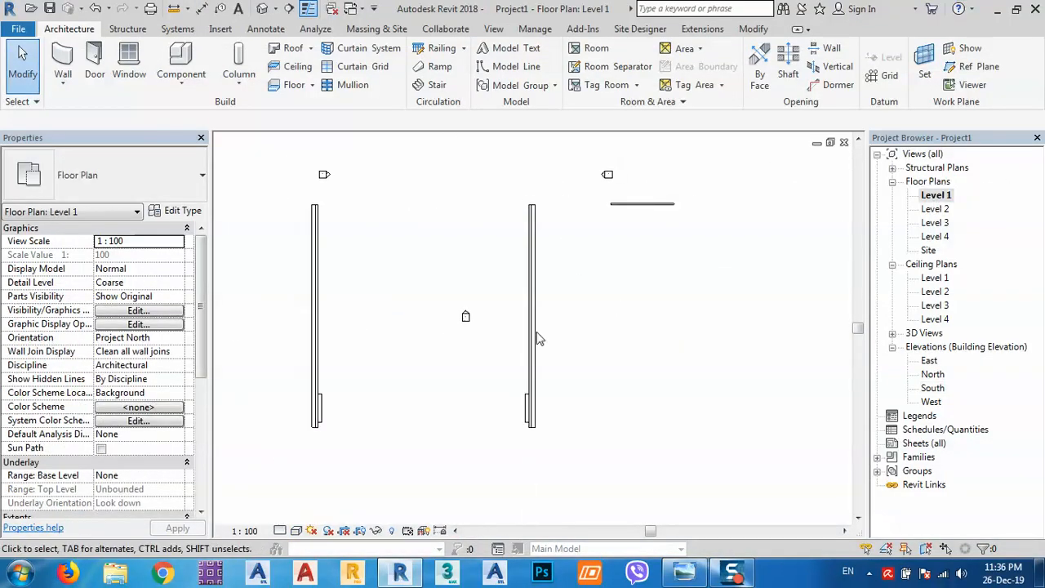
middle_click_drag(469, 410, 607, 332)
scroll(445, 338, "up", 3)
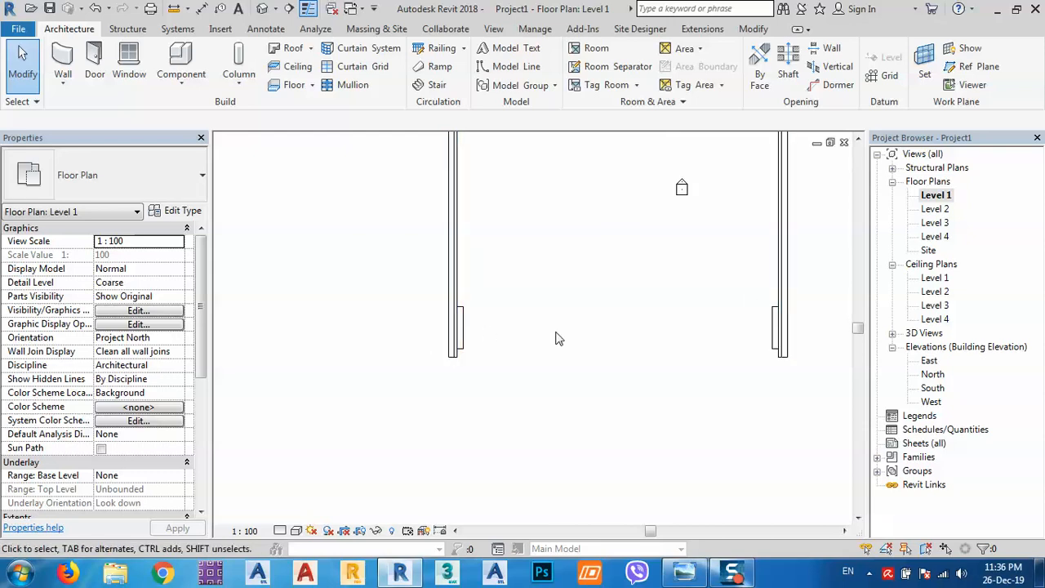
middle_click_drag(517, 352, 469, 345)
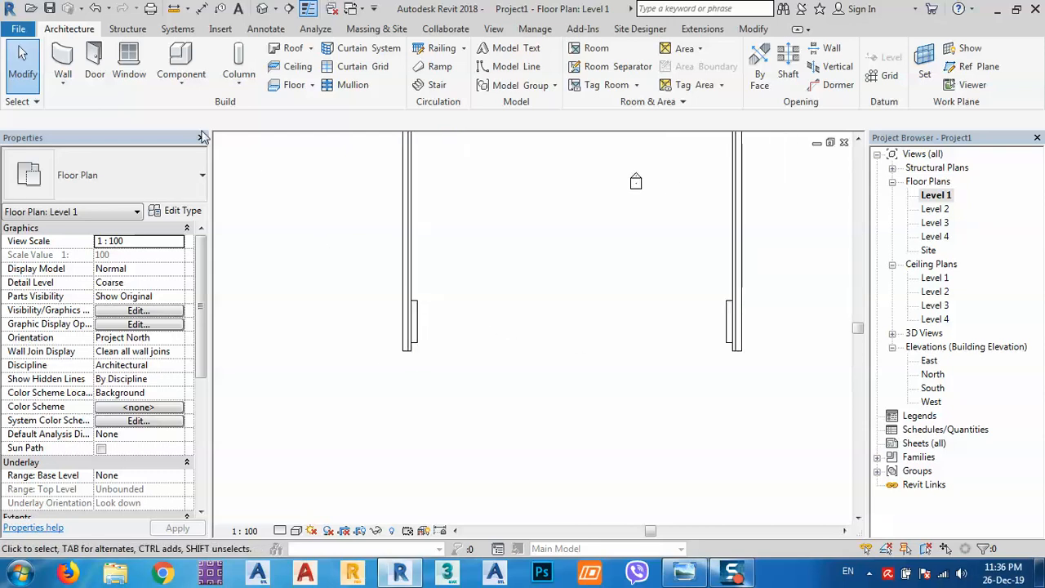
left_click(63, 87)
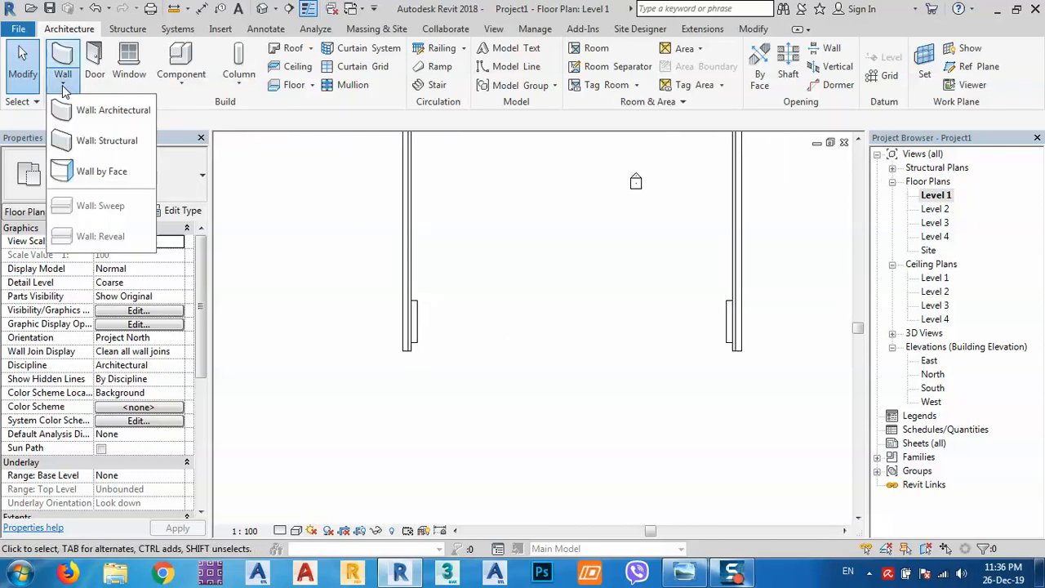
left_click(90, 119)
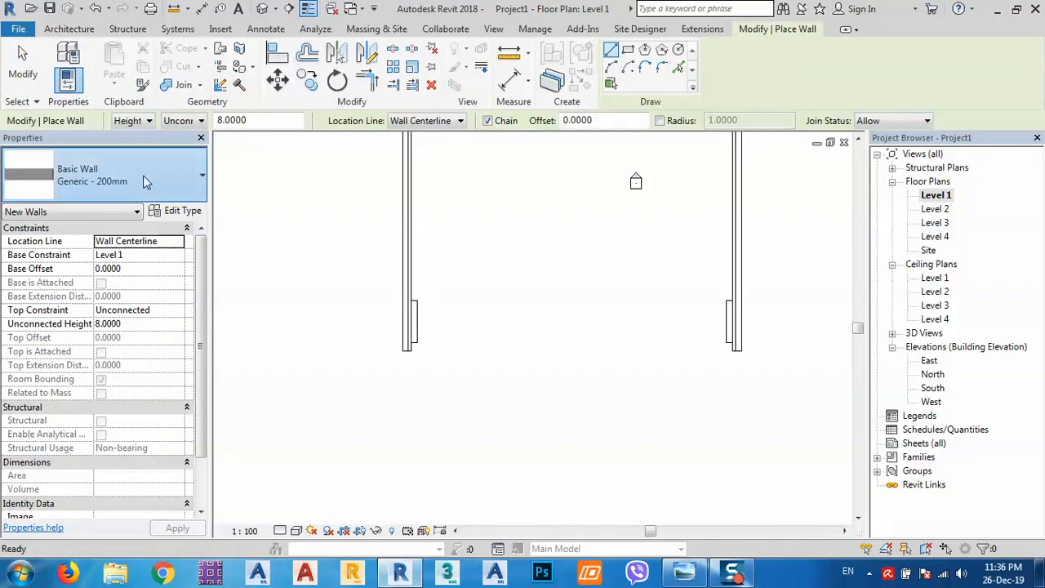
left_click(143, 188)
scroll(135, 331, "down", 5)
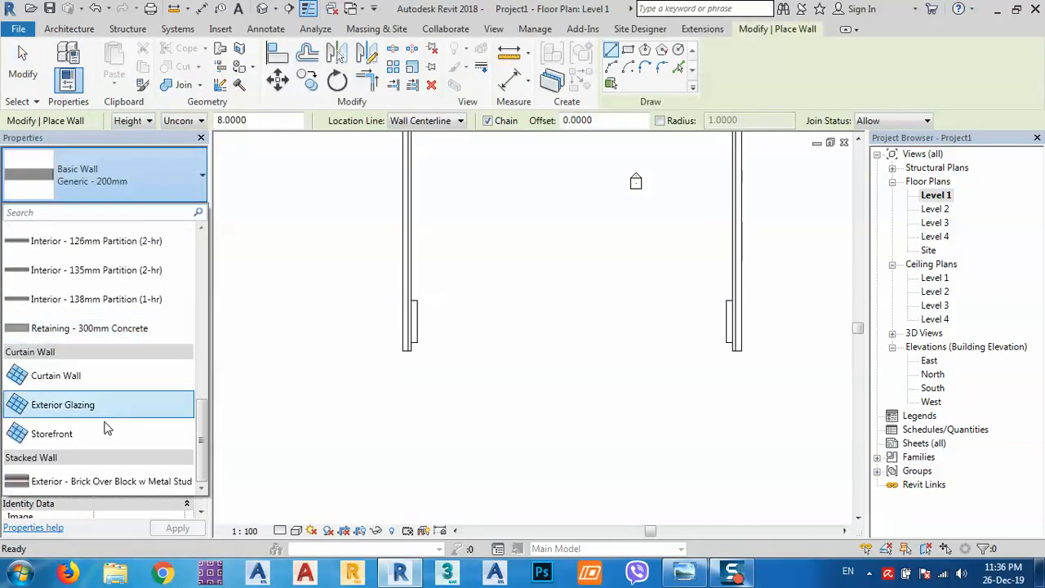
left_click(59, 435)
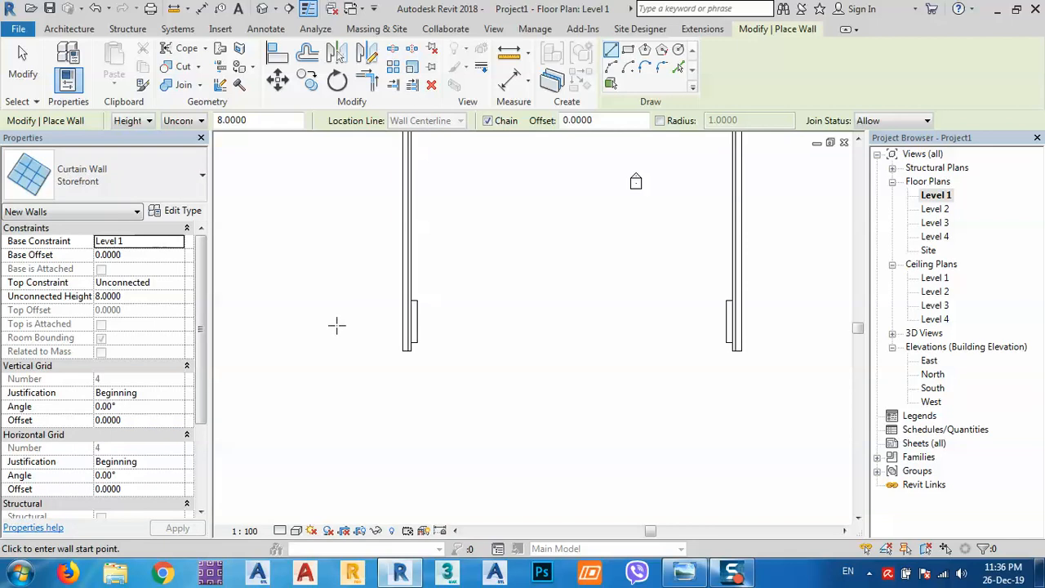
Step: Draw a storefront wall about 56.9 m long across the vault's front with a perpendicular return about 10.2 m long, checking the reference photo
left_click(321, 325)
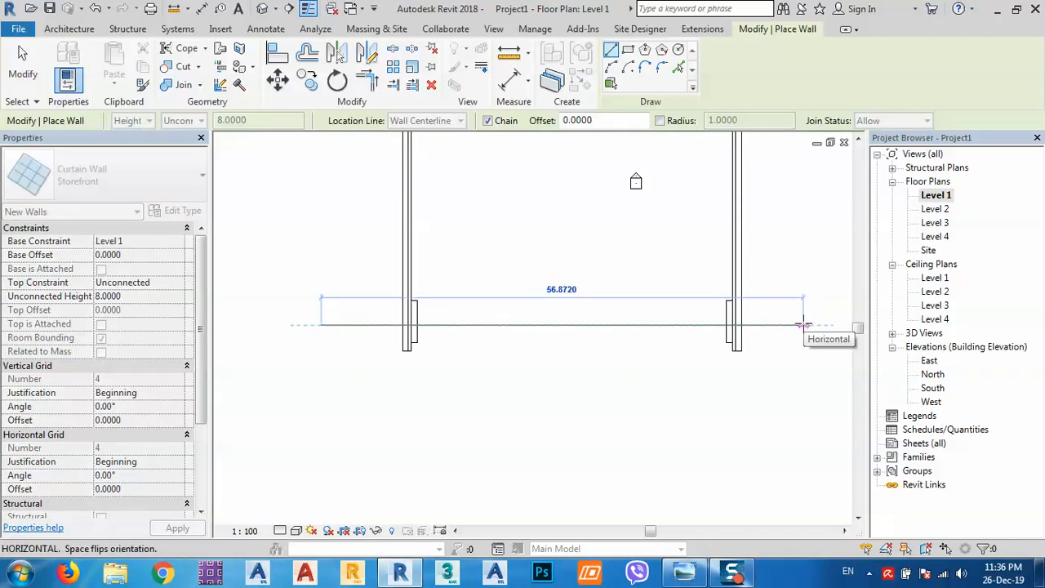
middle_click_drag(803, 325, 722, 327)
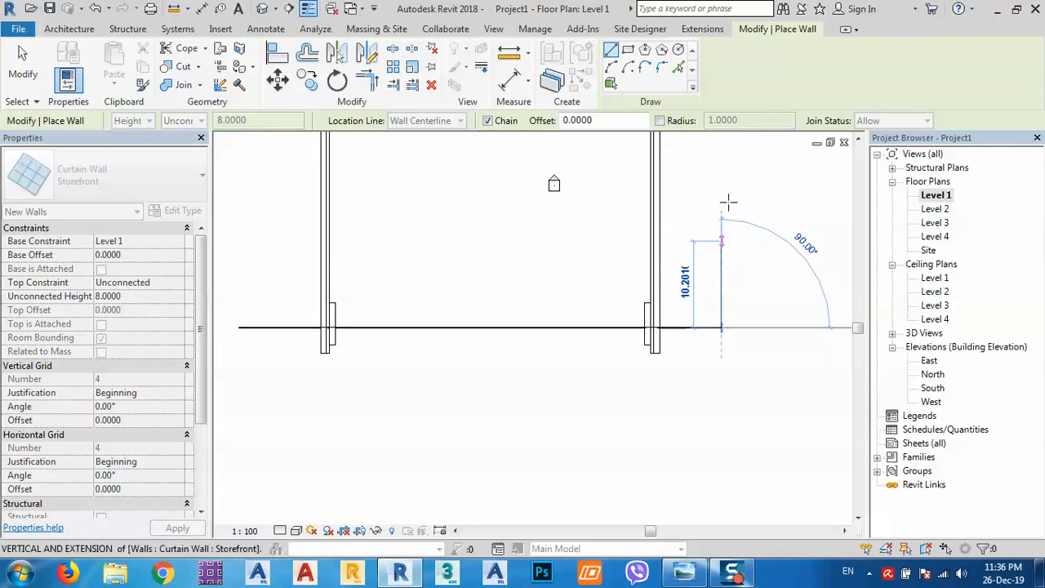
left_click(686, 575)
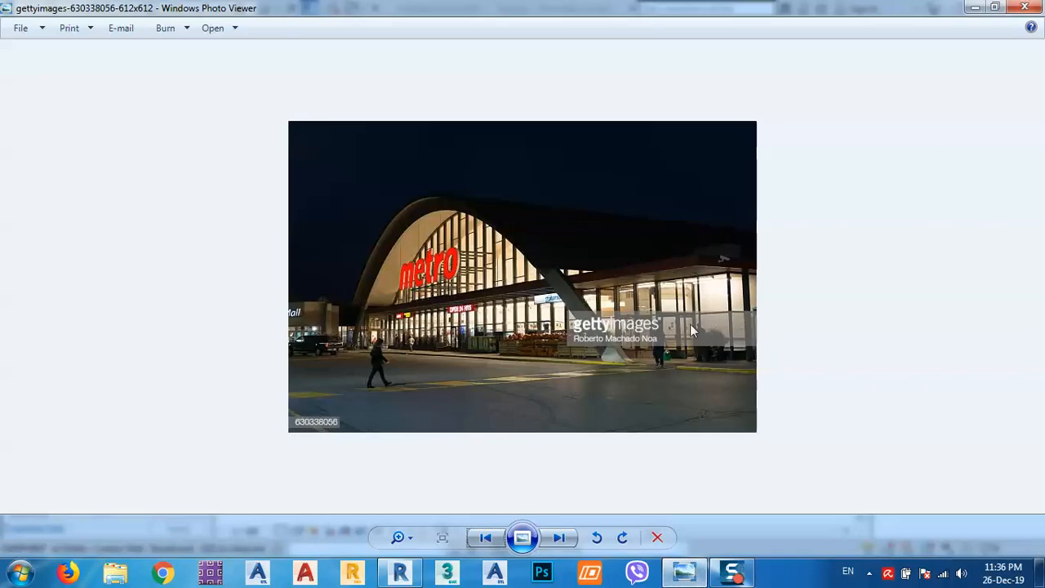
left_click(976, 8)
right_click(476, 283)
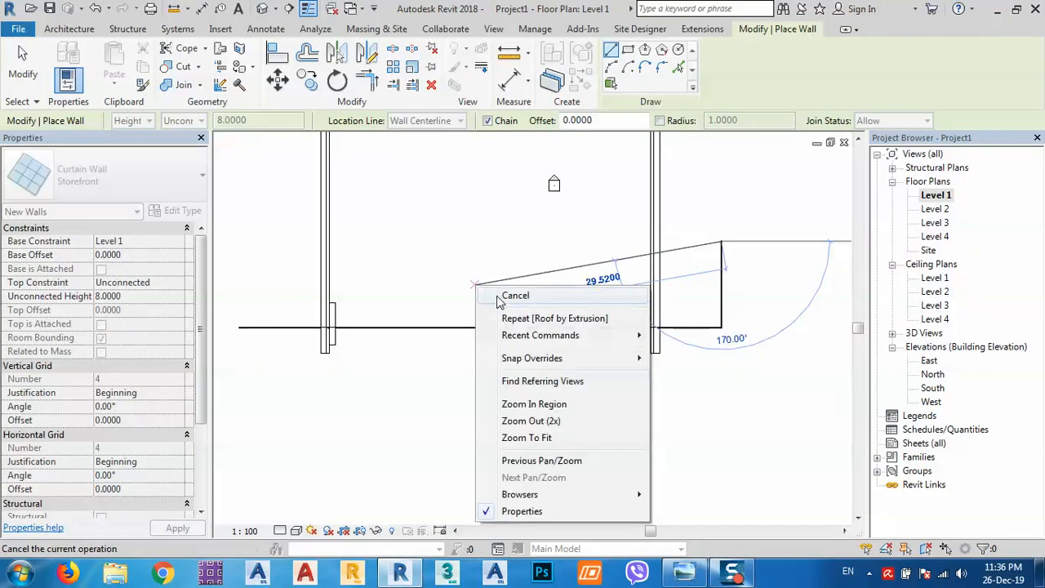
left_click(497, 295)
left_click(691, 576)
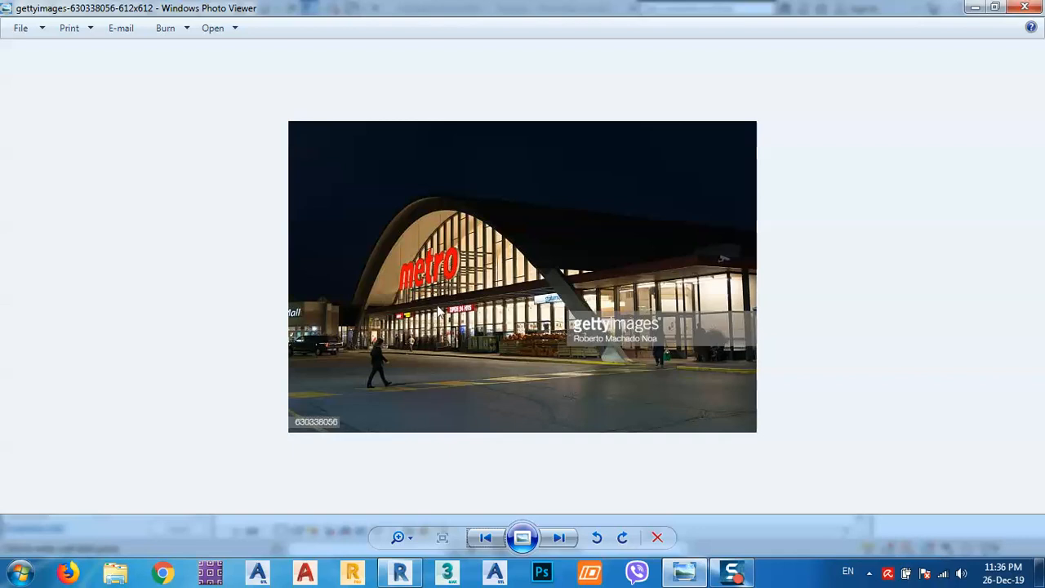
left_click(976, 8)
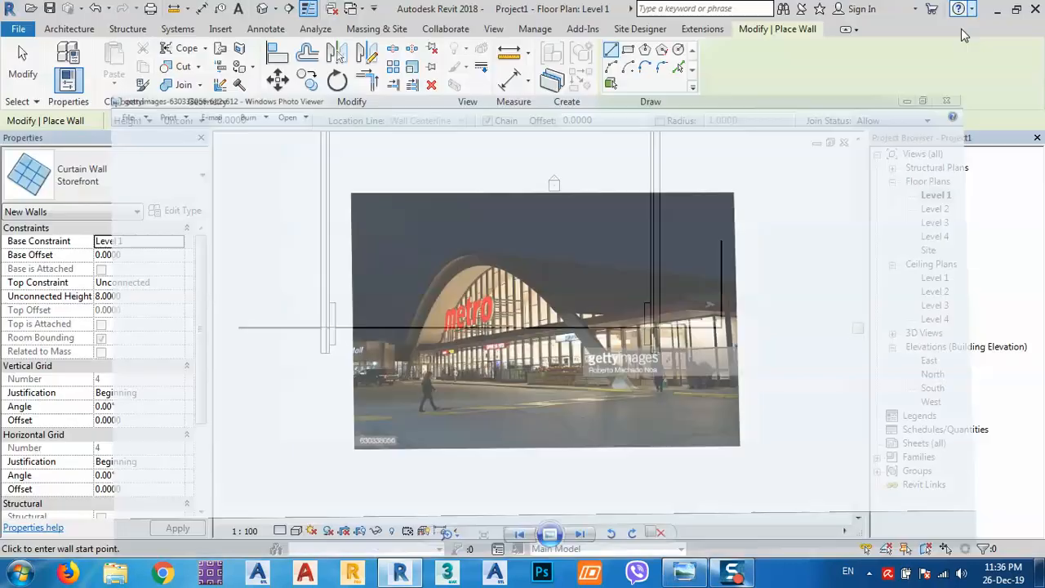
right_click(505, 287)
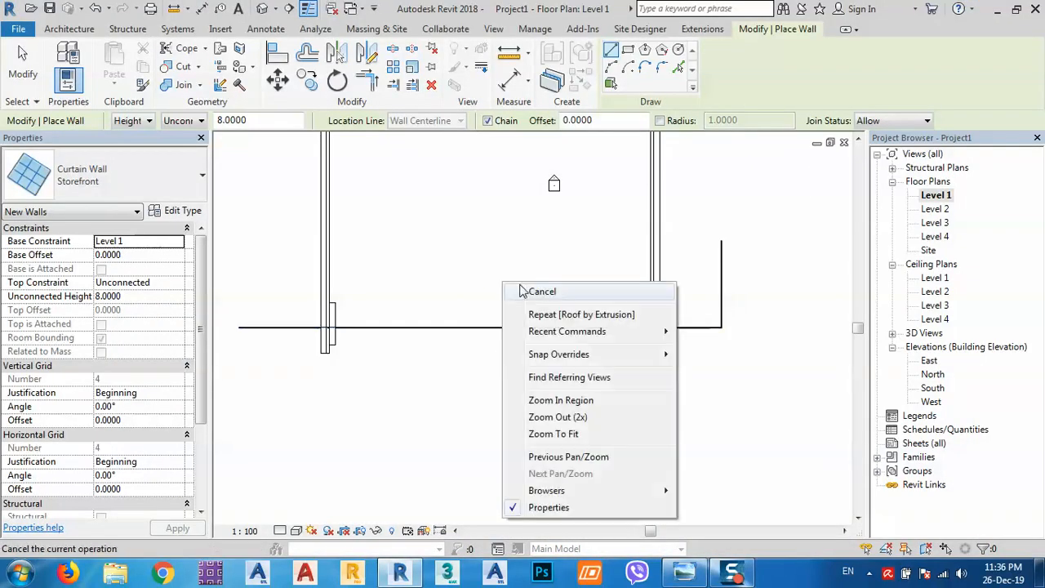
left_click(527, 291)
Step: Move both storefront walls back together so the long one runs just behind the lower arch strip
left_click(529, 329)
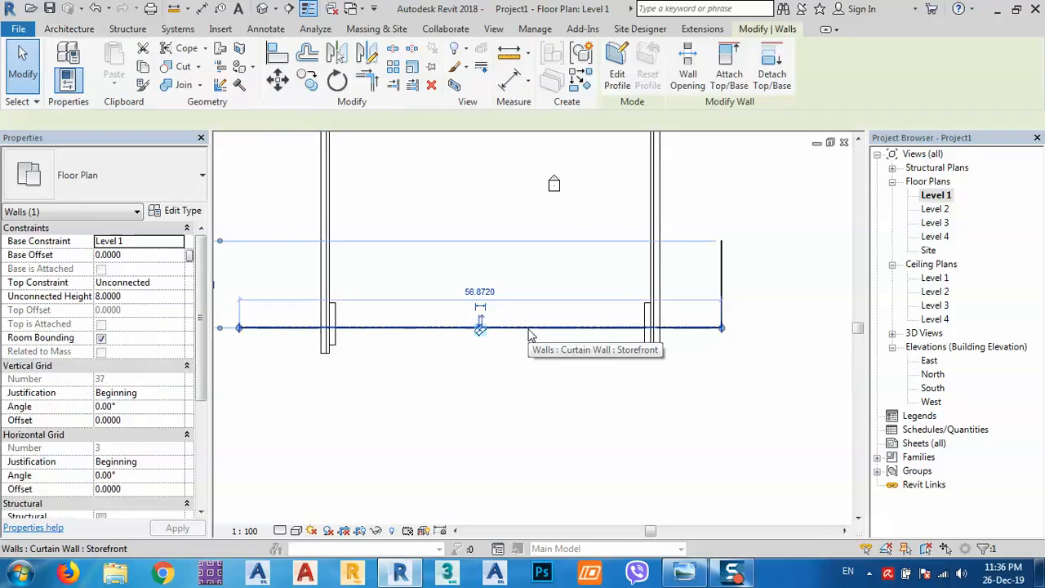
left_click(733, 320)
left_click_drag(762, 275, 469, 327)
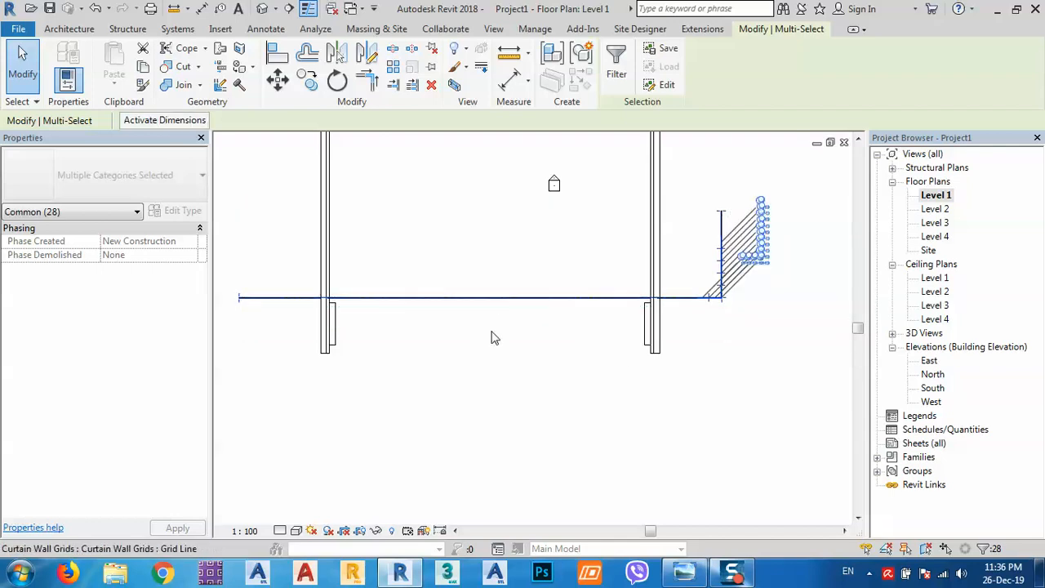
left_click(409, 340)
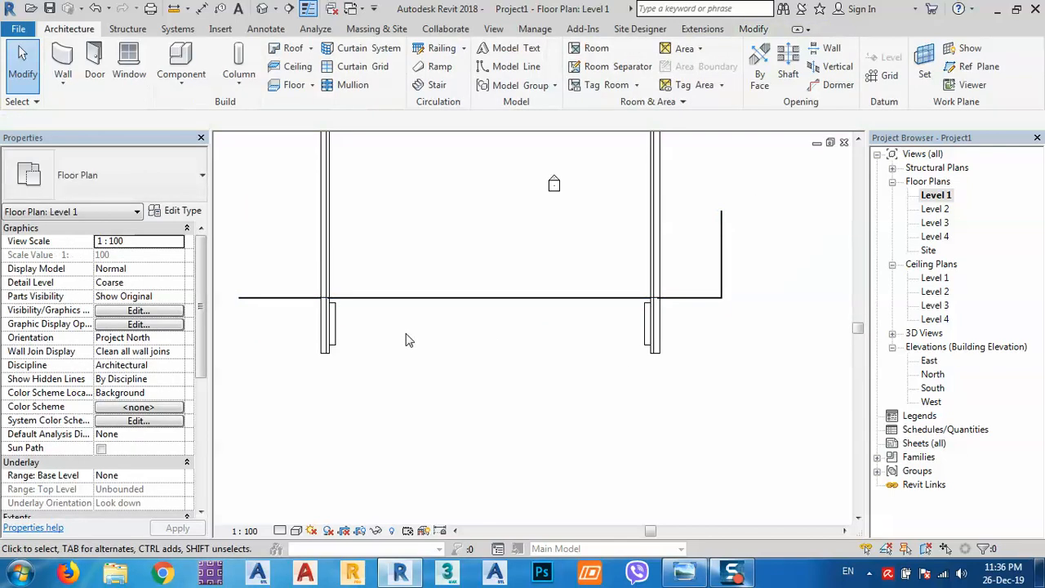
Step: Open the Level 2 floor plan and start a roof by footprint with a rectangular boundary
double_click(937, 210)
middle_click_drag(742, 344, 754, 345)
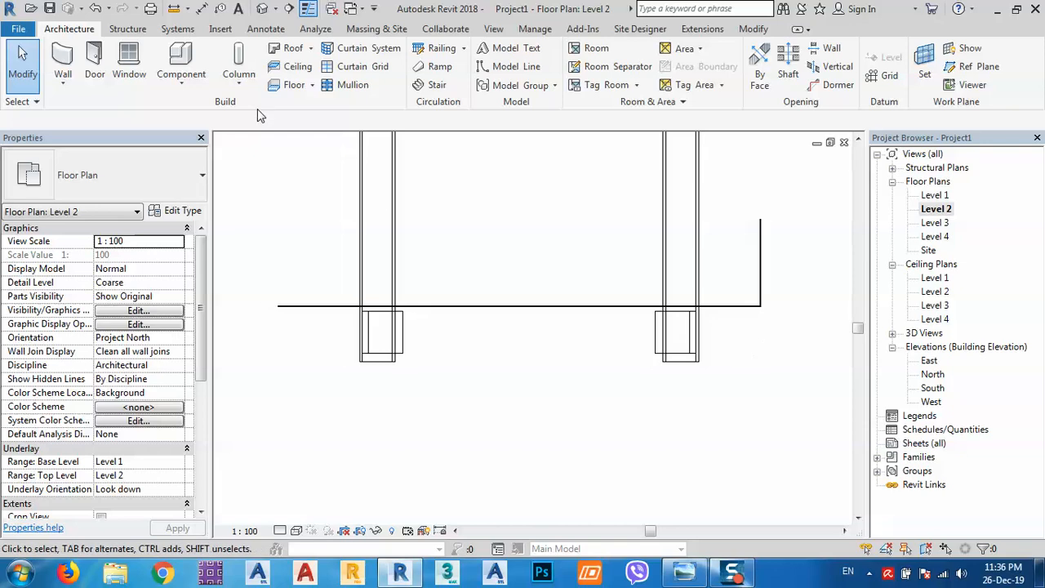
left_click(302, 50)
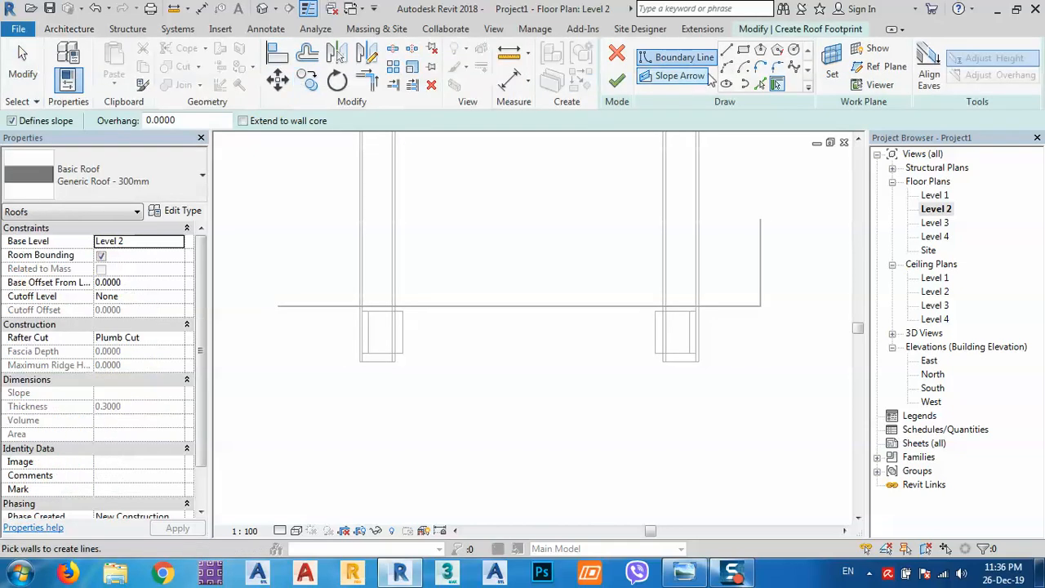
left_click(743, 49)
Step: Sketch a rectangular roof boundary about 58.5 m long enclosing both storefront walls and crossing the arch's base
scroll(760, 307, "up", 5)
scroll(770, 296, "up", 4)
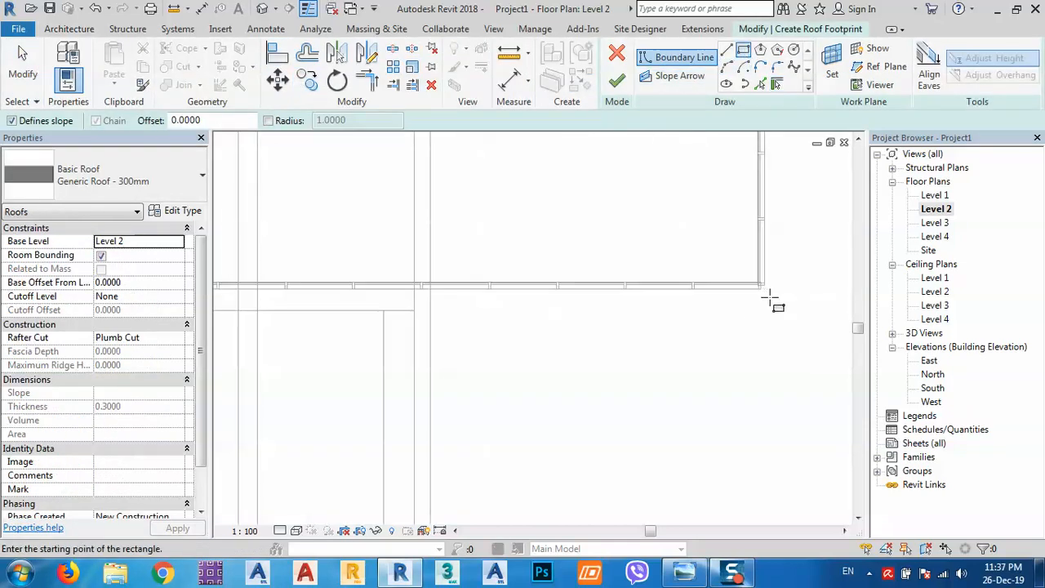
scroll(780, 338, "down", 2)
scroll(783, 351, "down", 2)
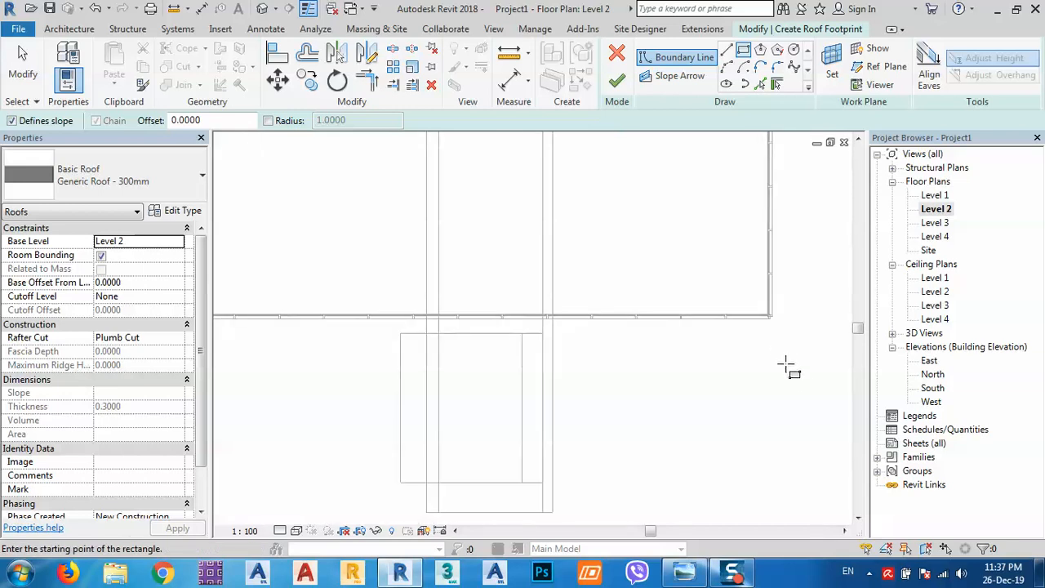
left_click(820, 379)
scroll(820, 379, "down", 3)
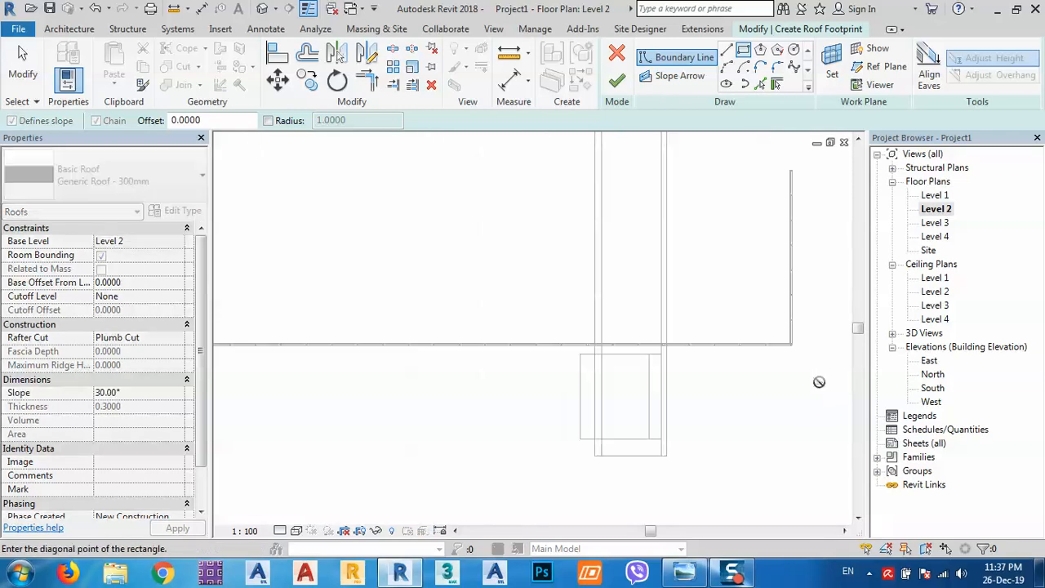
scroll(749, 358, "down", 2)
middle_click_drag(481, 247, 810, 268)
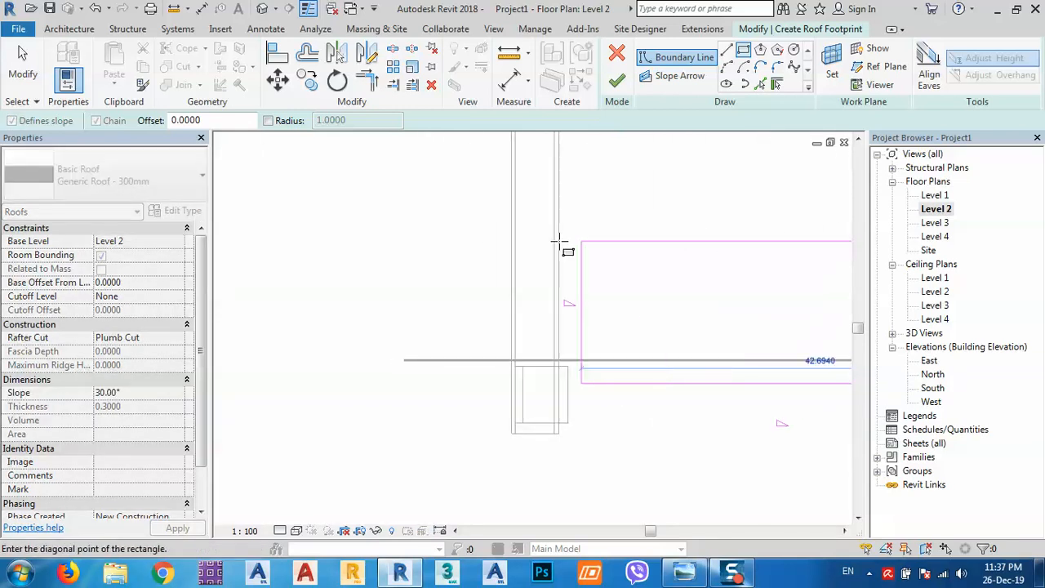
scroll(527, 239, "down", 1)
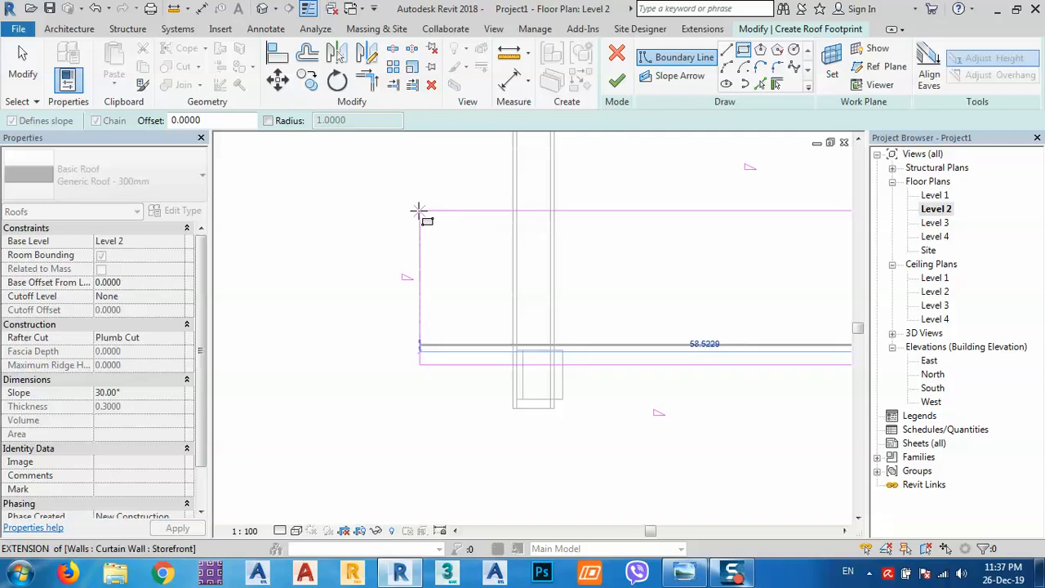
left_click(423, 212)
right_click(477, 261)
left_click(507, 270)
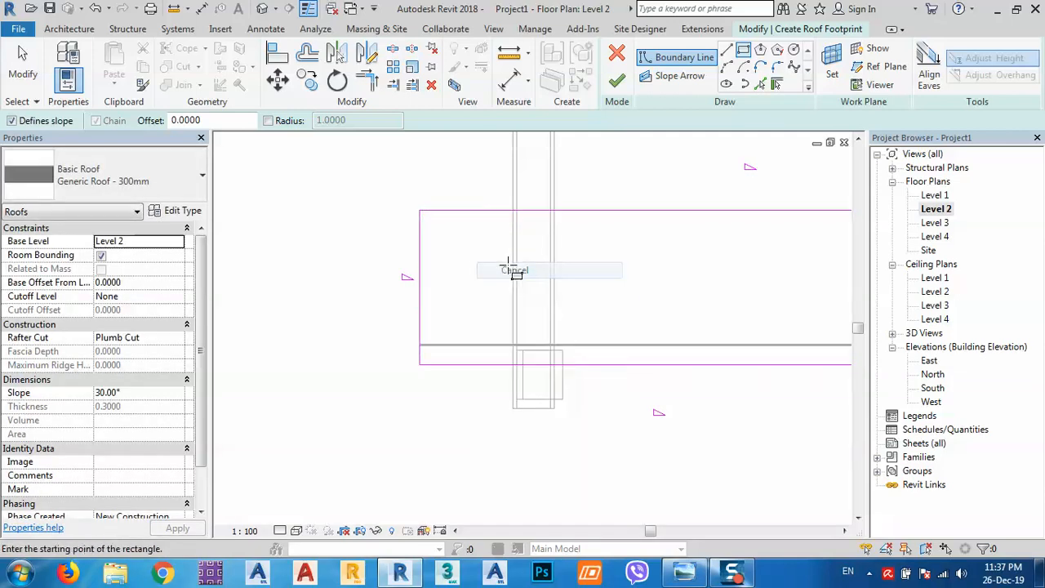
Step: Finish the footprint roof without attaching the highlighted walls and inspect it in the 3D view
left_click(618, 81)
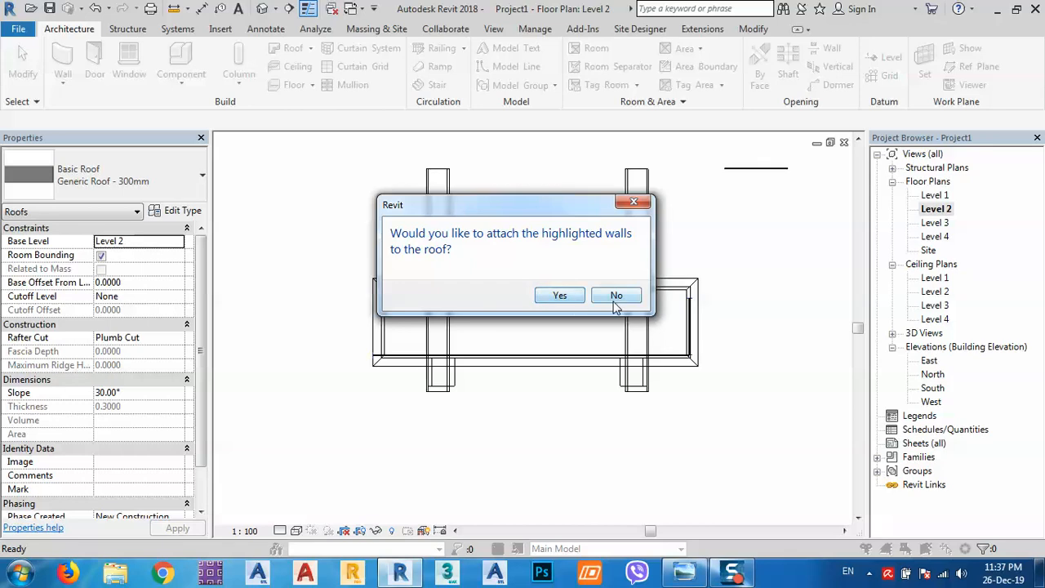
left_click(617, 303)
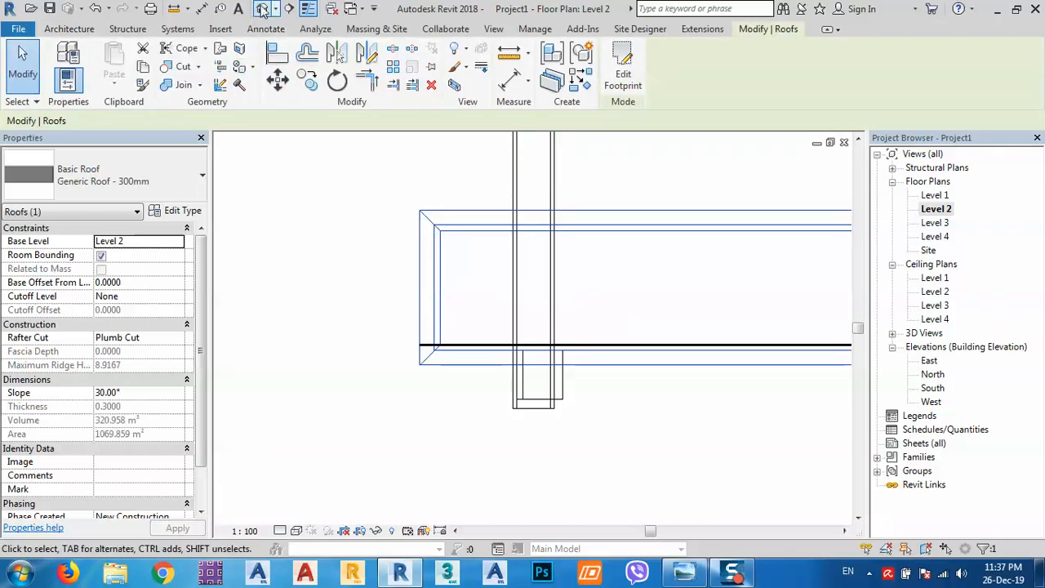
left_click(262, 8)
middle_click_drag(608, 365, 625, 296, "shift")
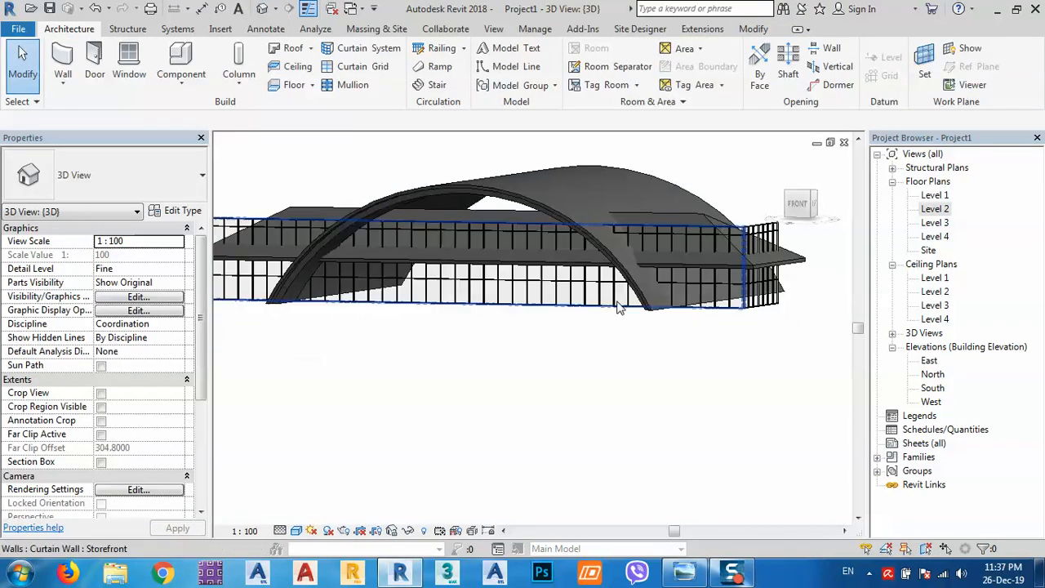
middle_click_drag(634, 351, 668, 319, "shift")
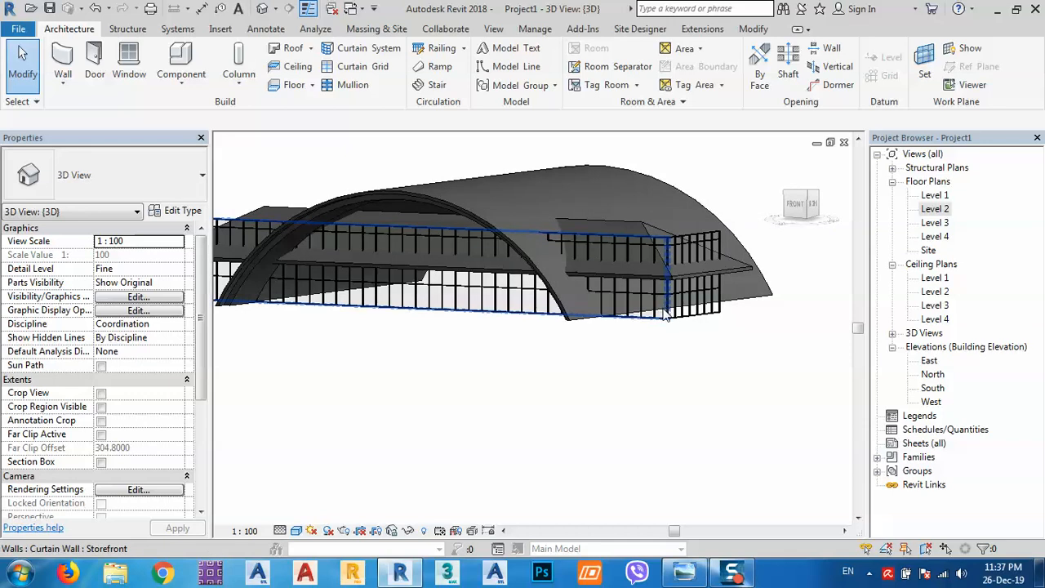
Step: Set the top constraint of both storefront walls to Up to level: Level 2
left_click(678, 313)
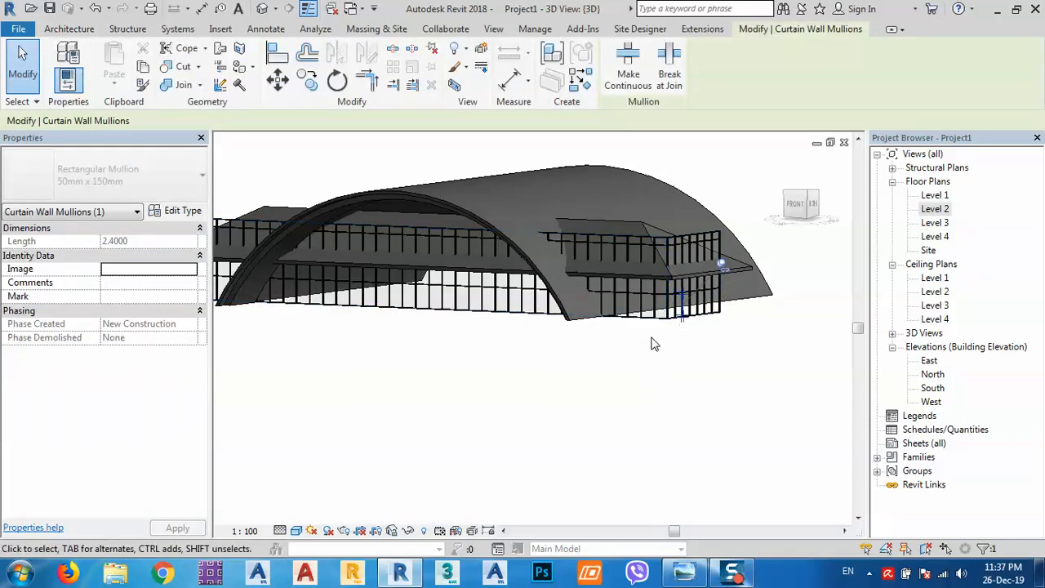
left_click(652, 344)
left_click(703, 319)
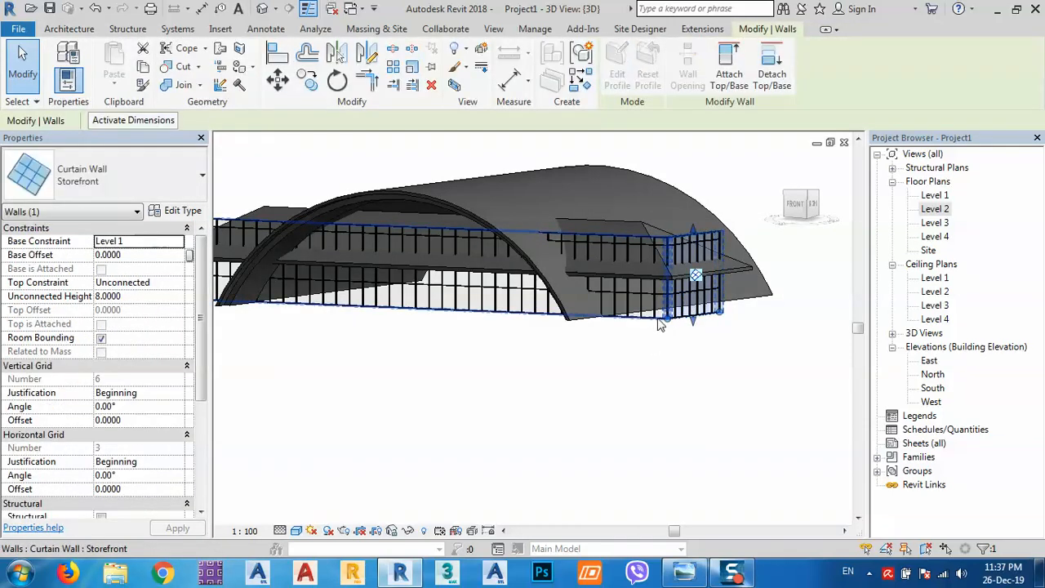
left_click(655, 326, "ctrl")
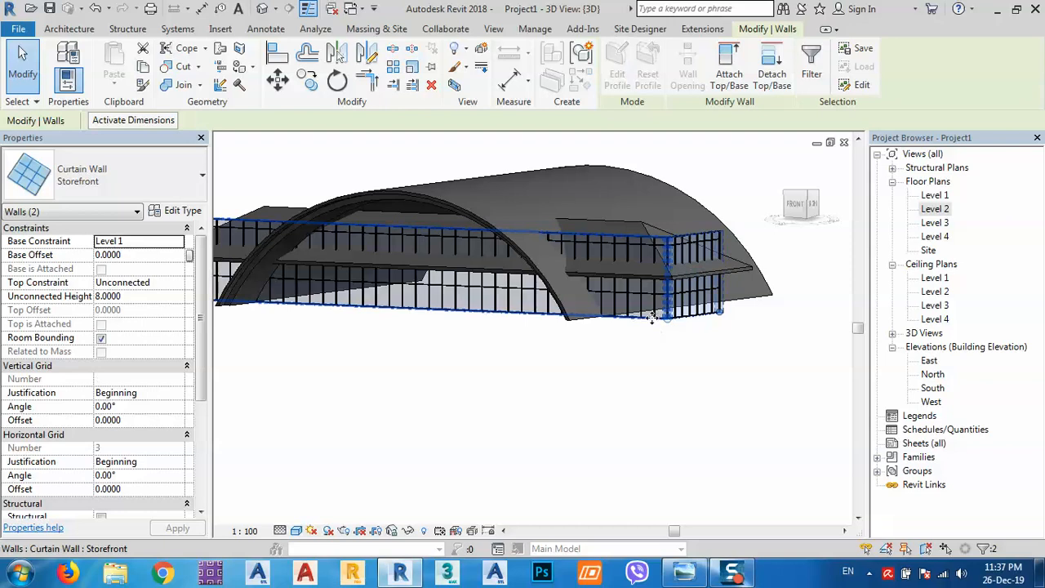
left_click(137, 283)
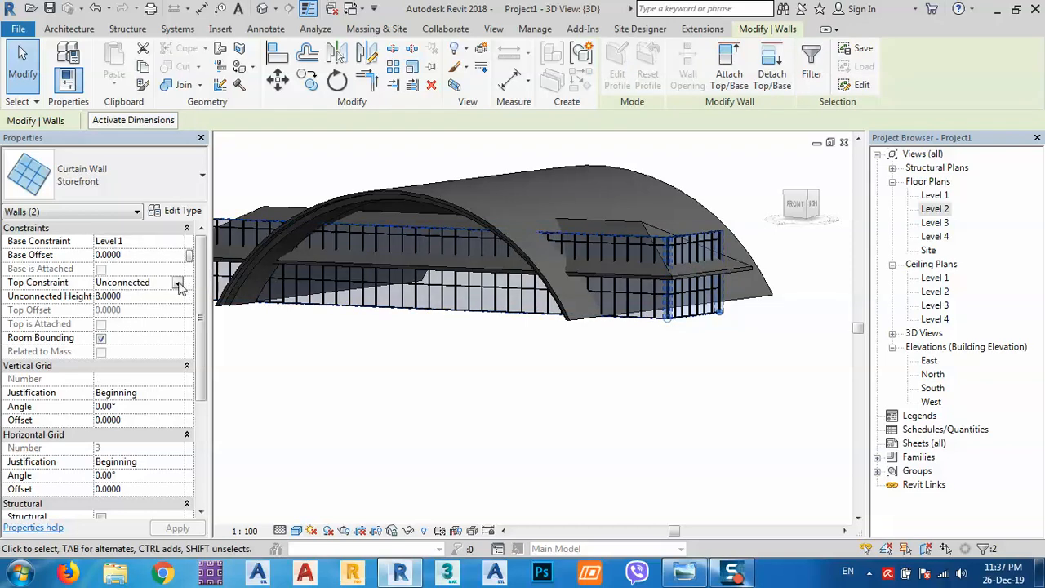
left_click(178, 283)
left_click(155, 319)
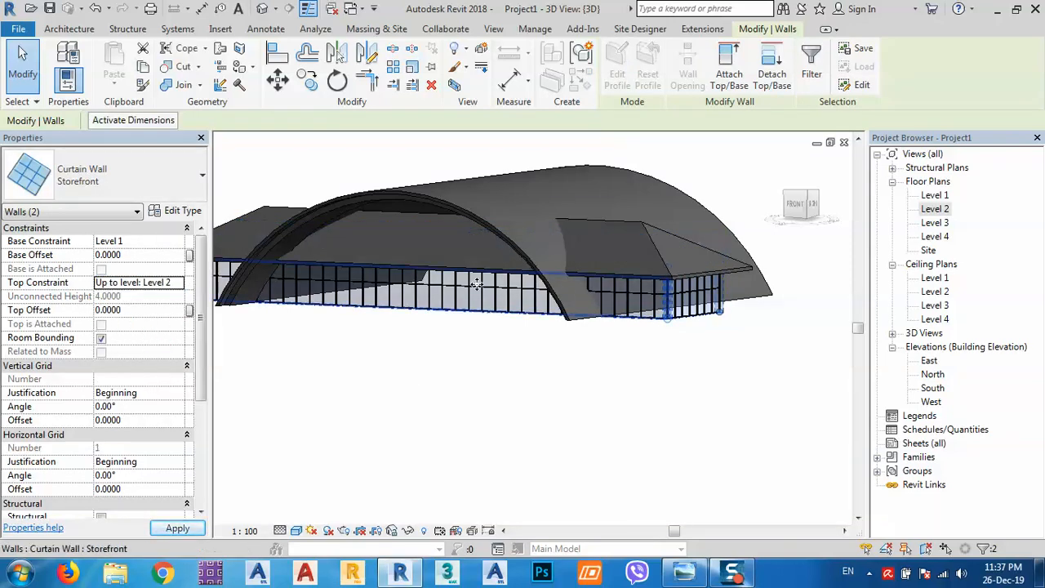
left_click(481, 329)
Step: Delete the sloped footprint roof above the storefront walls
middle_click_drag(480, 329, 460, 262, "shift")
left_click(337, 206)
middle_click_drag(338, 206, 397, 303, "shift")
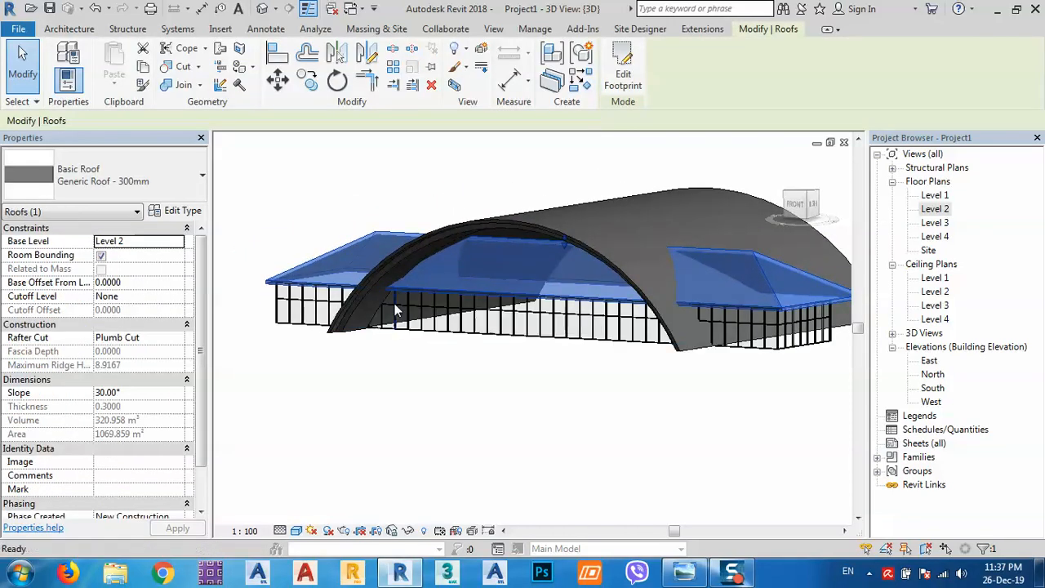
key("Delete")
Step: On the Level 2 floor plan, sketch a rectangular Generic Floor - 400mm boundary around the storefront walls, extending about 2.3 m in front of the long wall
double_click(922, 210)
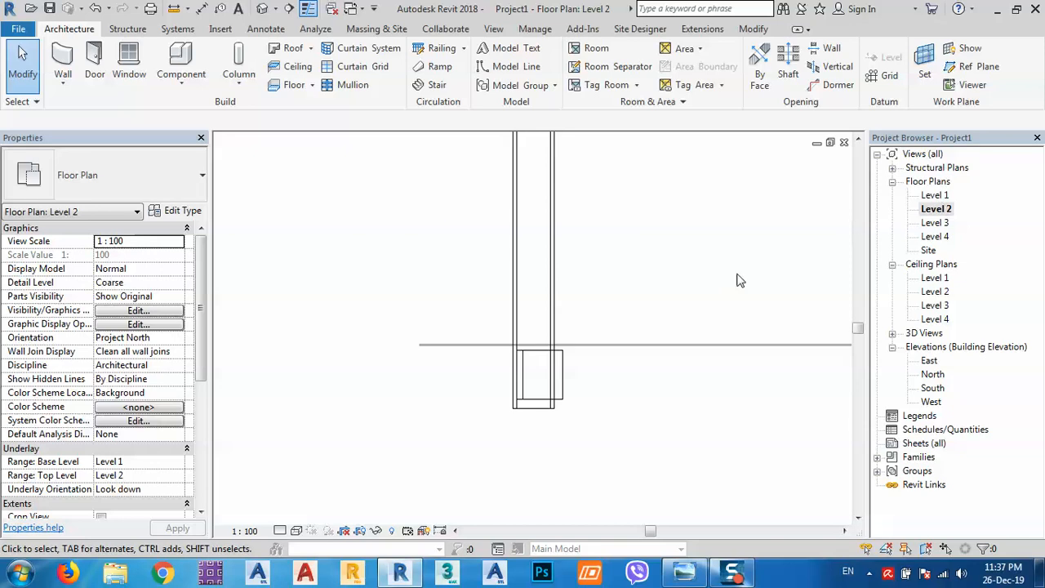
left_click(292, 82)
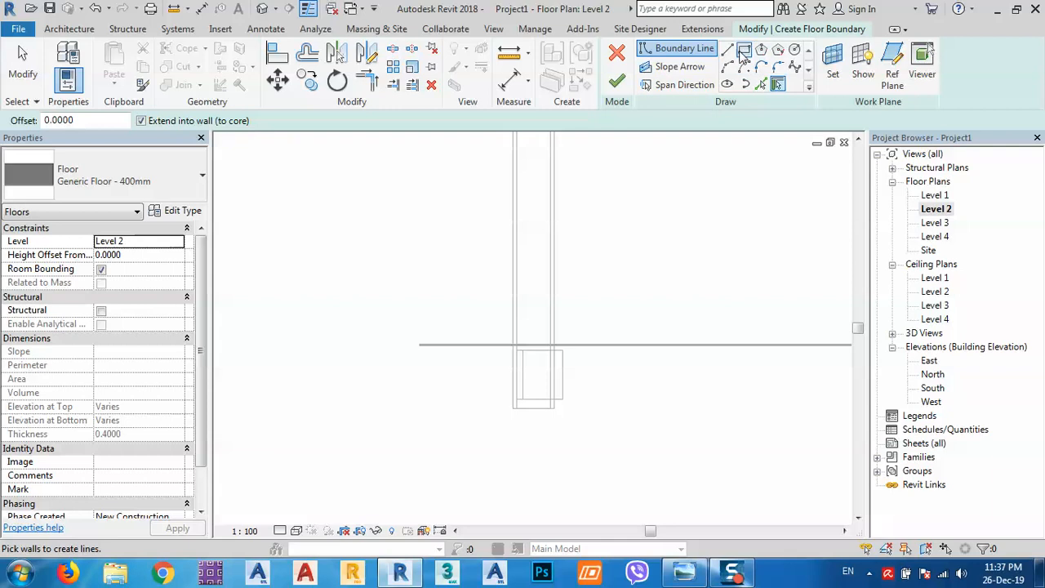
left_click(744, 51)
middle_click_drag(775, 280, 522, 280)
scroll(688, 341, "down", 2)
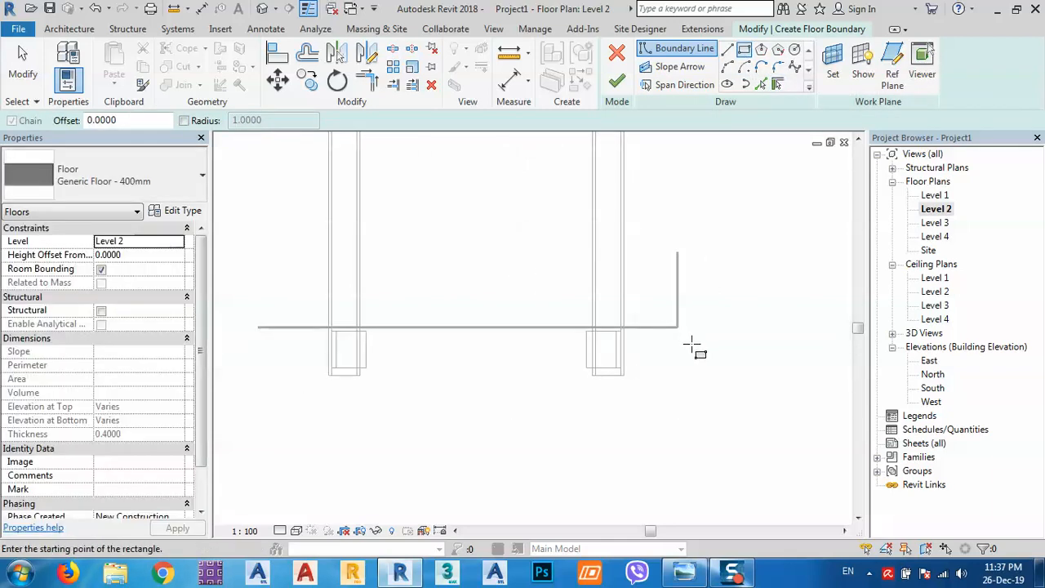
left_click(693, 344)
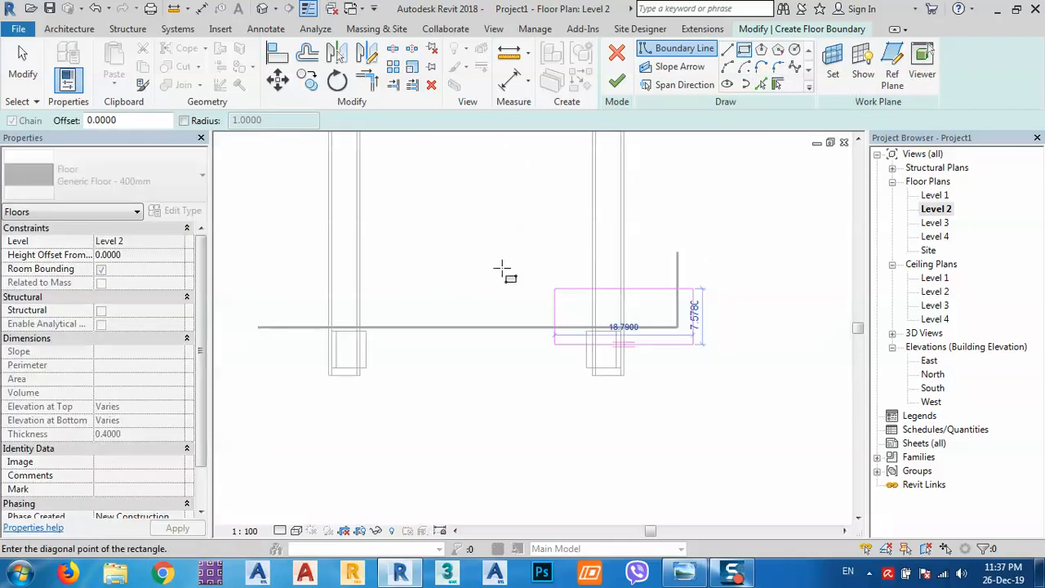
left_click(257, 182)
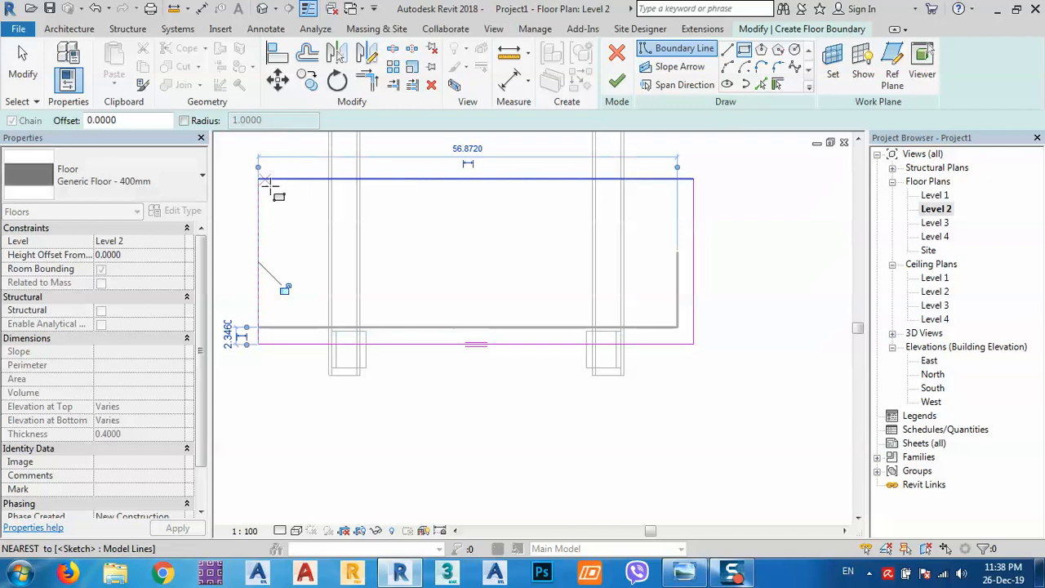
right_click(445, 232)
left_click(484, 246)
right_click(494, 357)
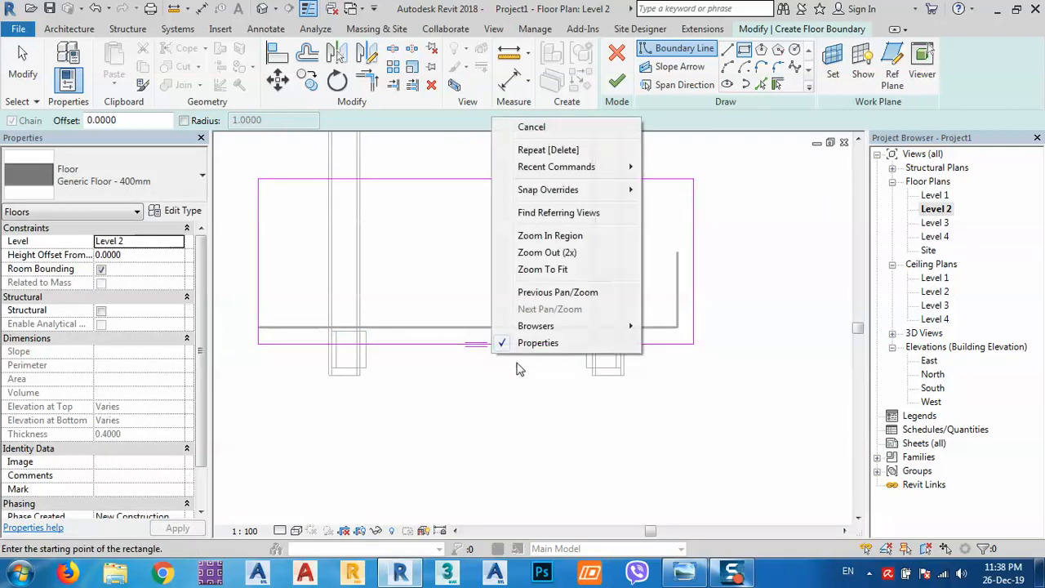
left_click(532, 128)
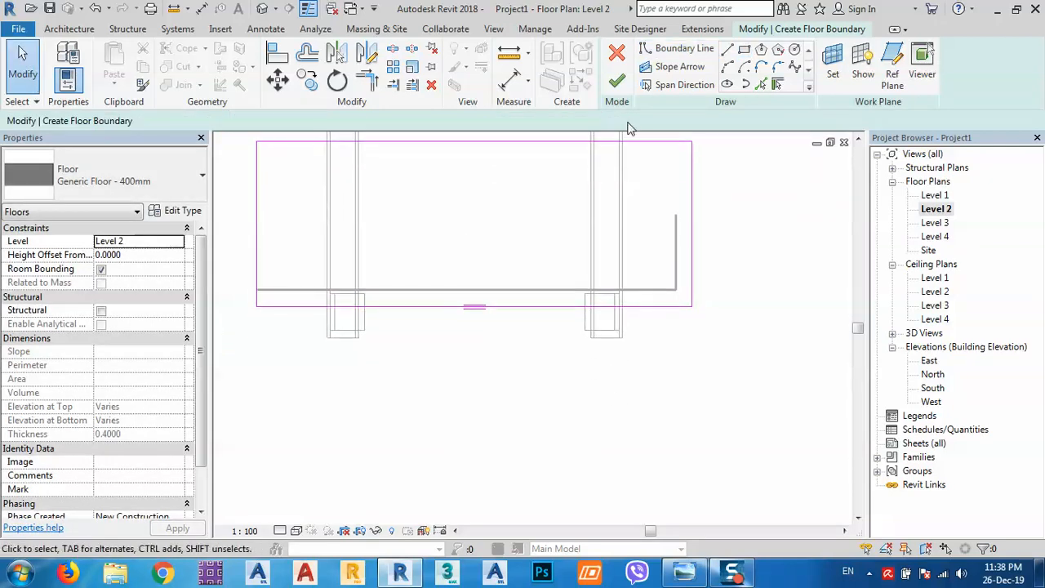
Step: Finish the floor without attaching the walls to its bottom and show the model in 3D
left_click(617, 81)
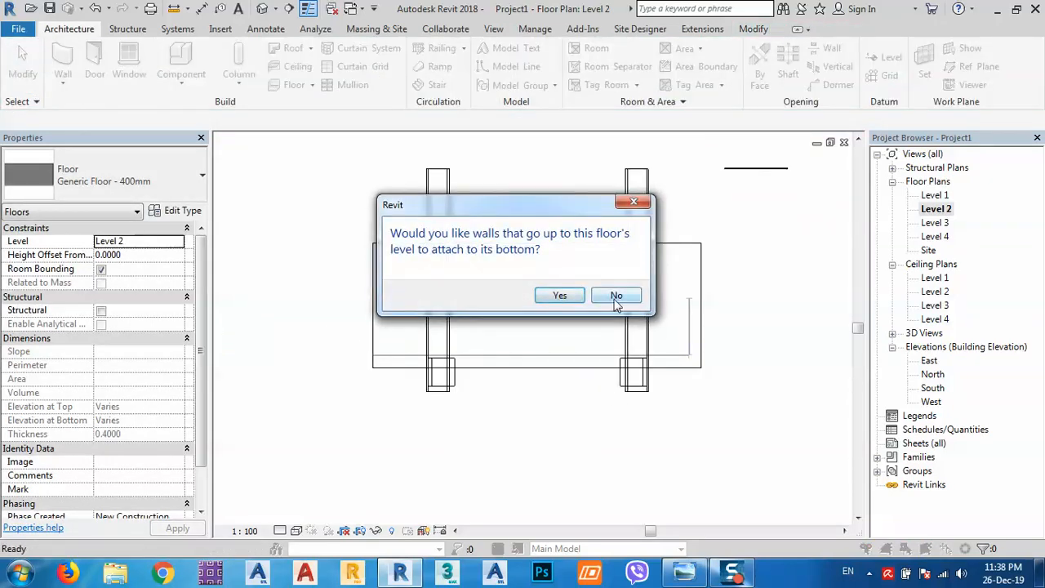
left_click(616, 295)
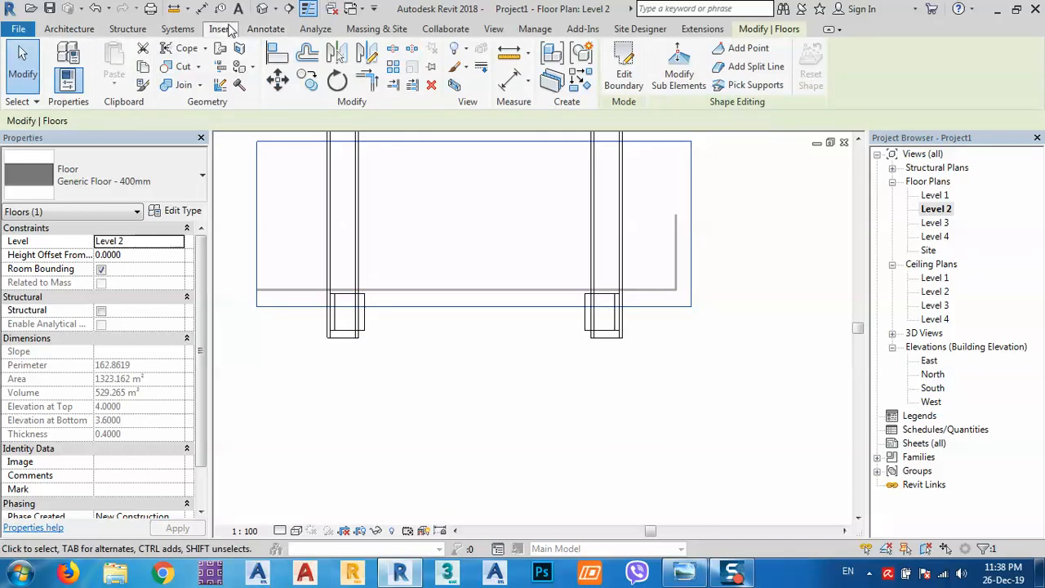
left_click(262, 9)
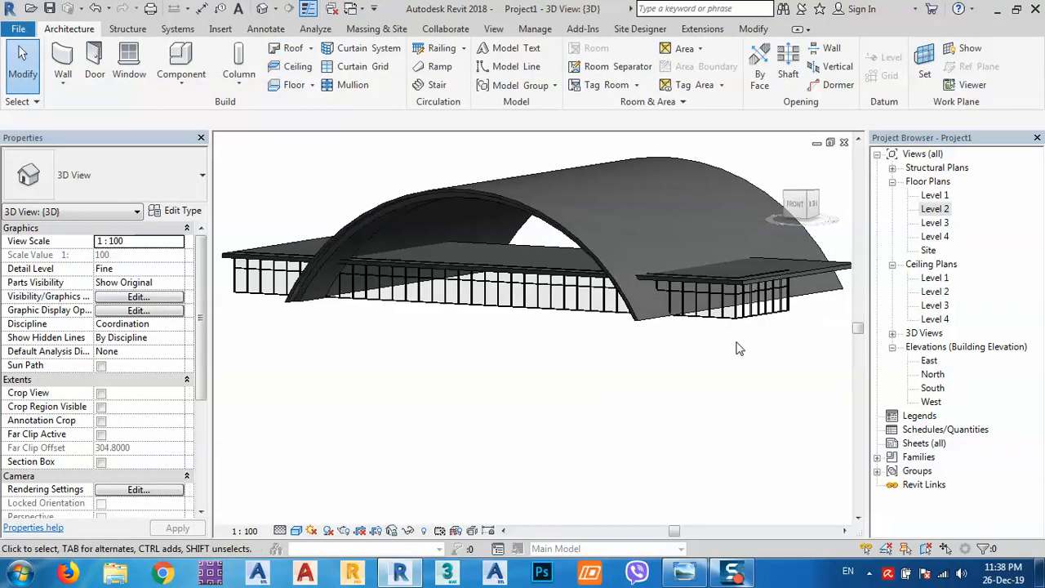
Step: Set the canopy floor's height offset from Level 2 to 0.15 m
scroll(728, 277, "up", 3)
scroll(728, 277, "up", 5)
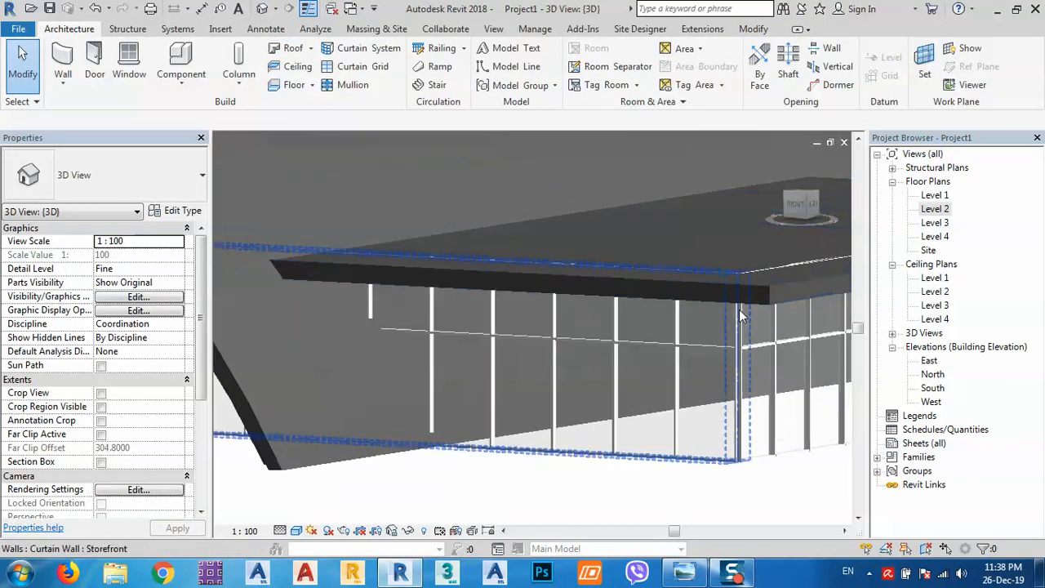
scroll(739, 309, "down", 3)
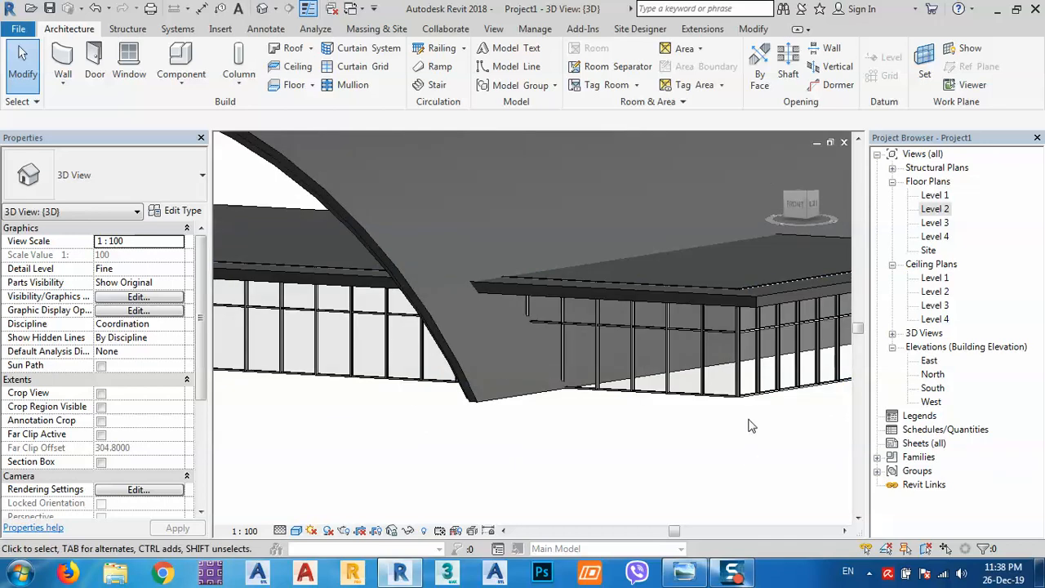
middle_click_drag(699, 337, 736, 272, "shift")
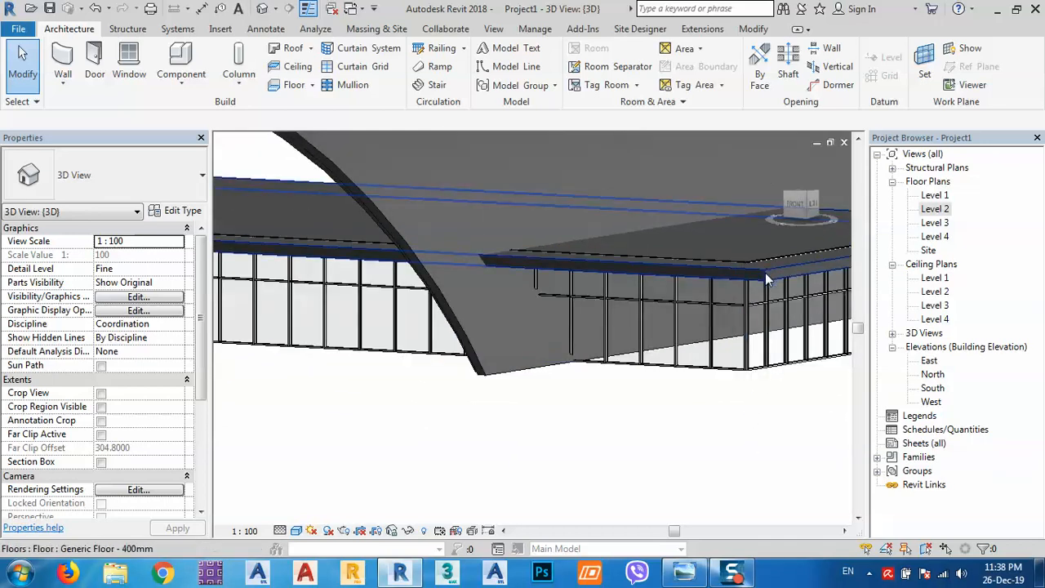
left_click(766, 280)
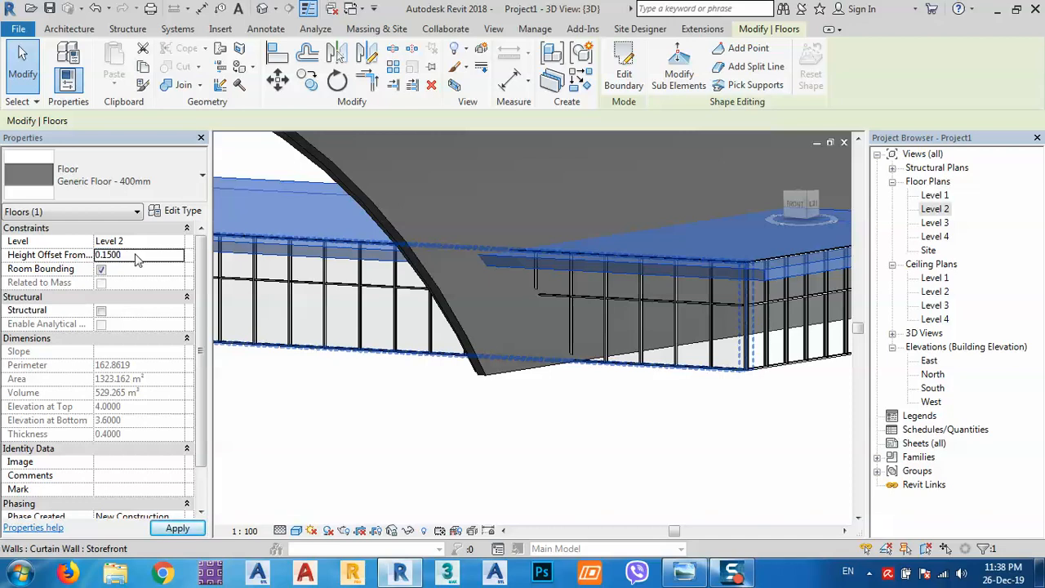
left_click(758, 473)
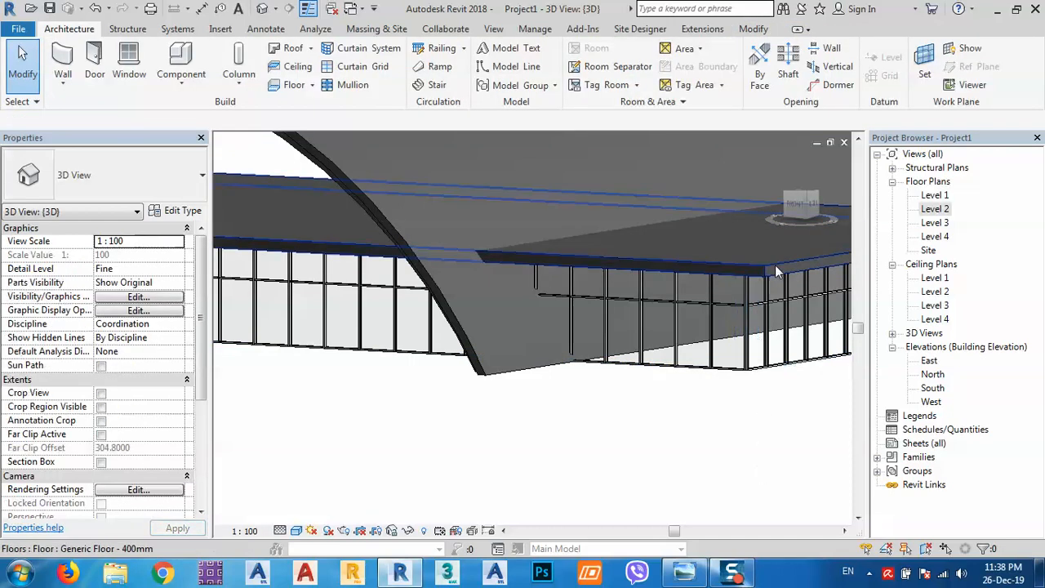
Step: Set the structure layer thickness in the canopy floor's type to 0.15 m and apply it
scroll(775, 264, "up", 2)
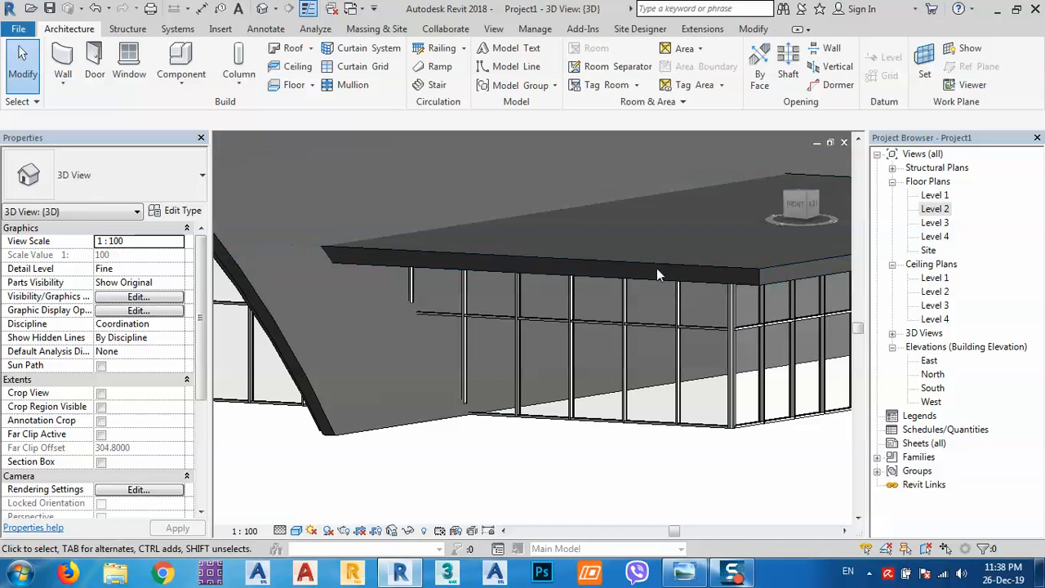
left_click(768, 270)
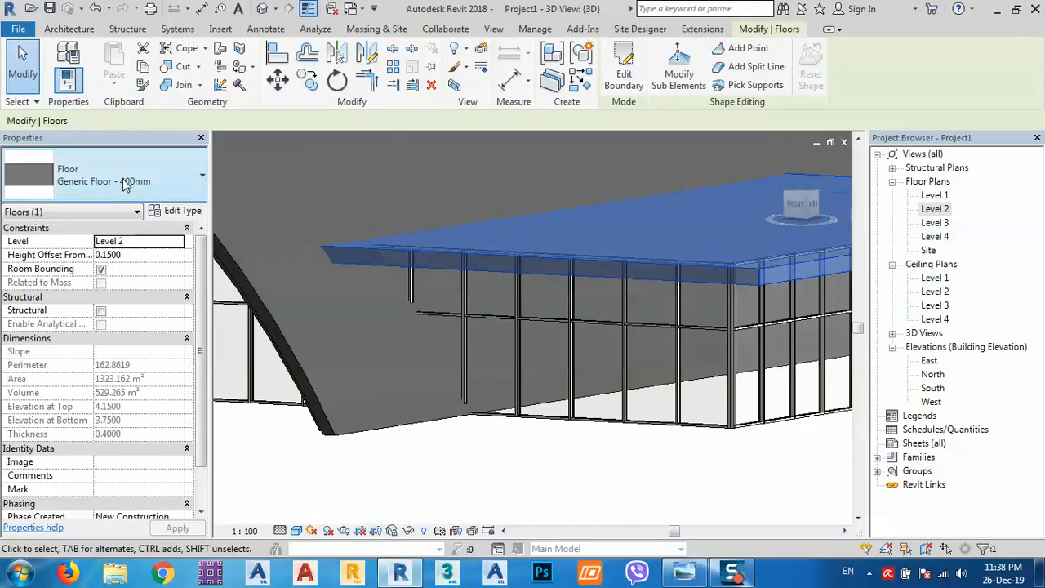
left_click(177, 213)
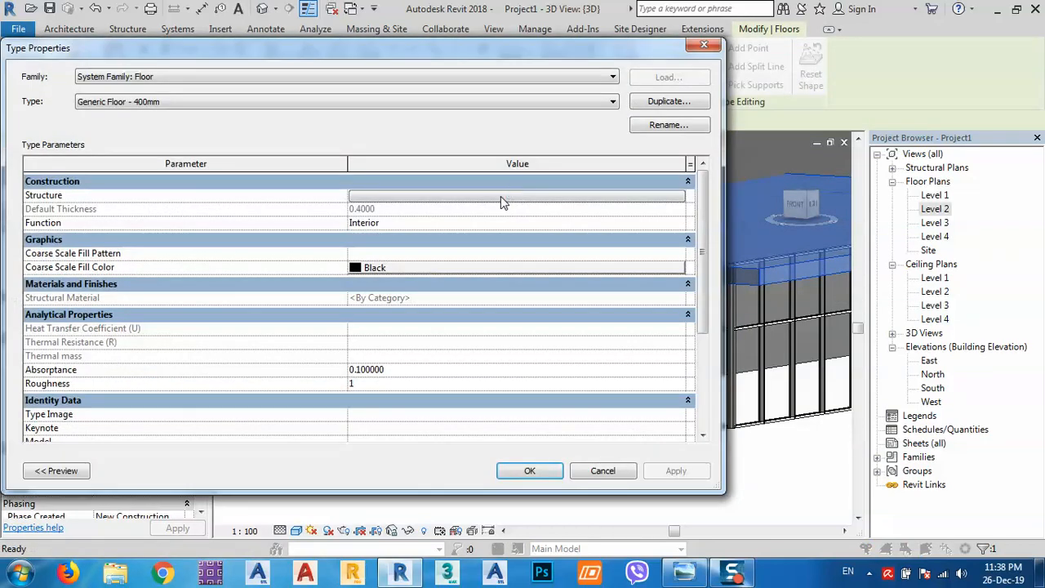
left_click(501, 196)
left_click(356, 193)
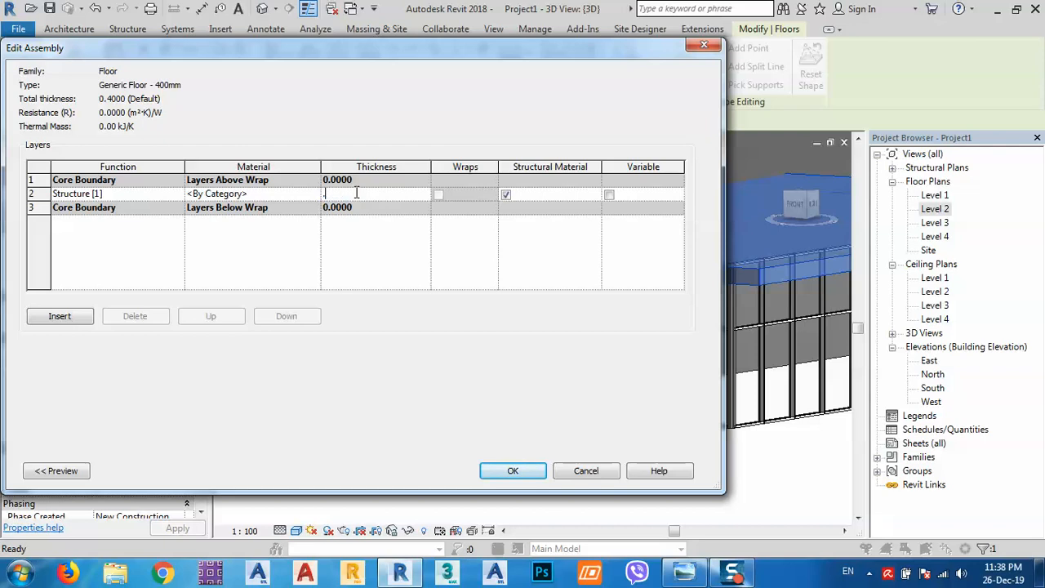
left_click(514, 474)
left_click(678, 474)
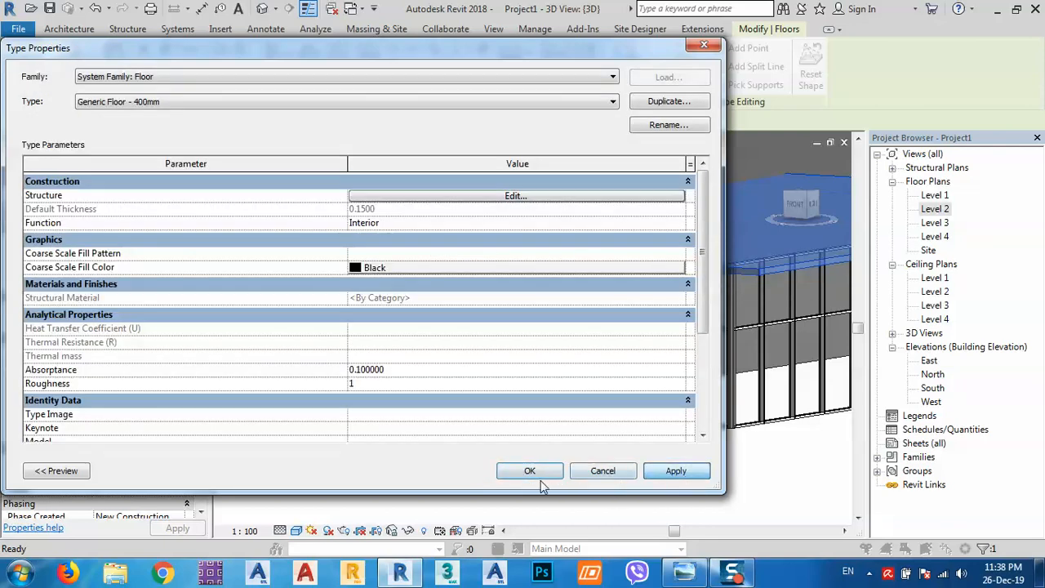
left_click(530, 471)
left_click(591, 352)
Step: Compare the model with the reference photo and move the long storefront wall farther back under the canopy
scroll(574, 229, "down", 2)
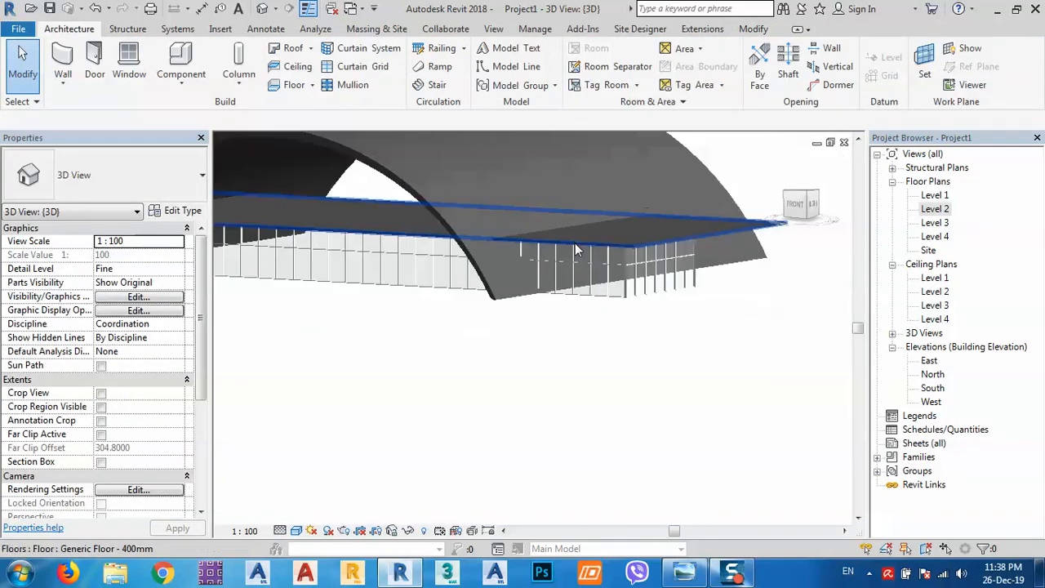
middle_click_drag(577, 245, 606, 291)
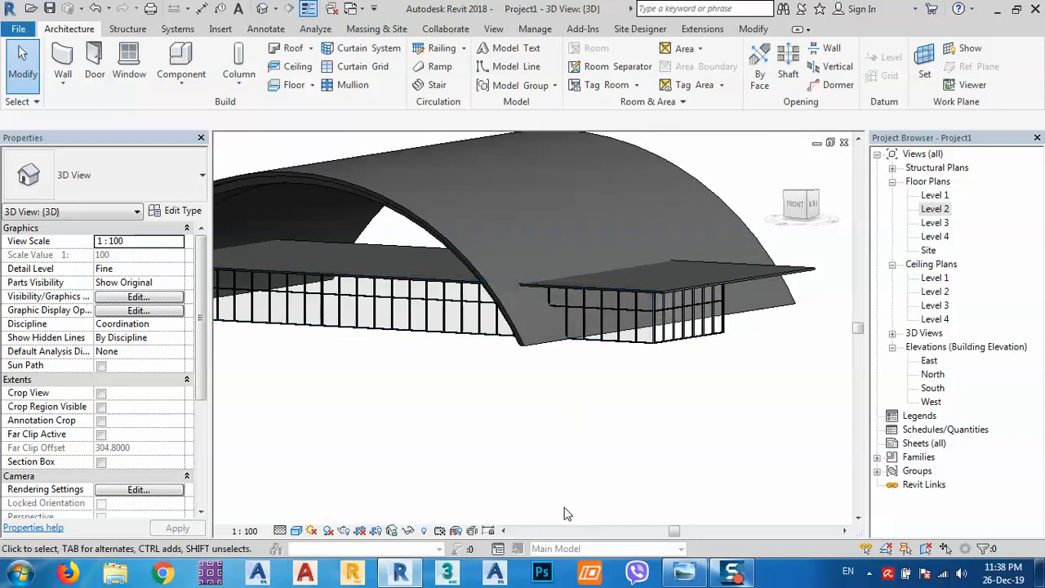
mouse_move(704, 577)
left_click(694, 486)
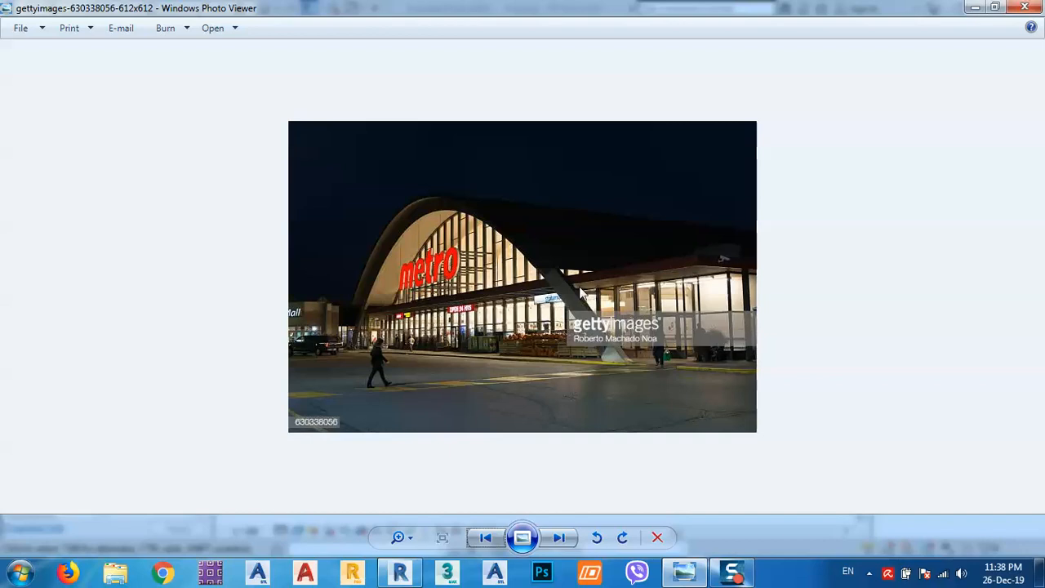
left_click(972, 10)
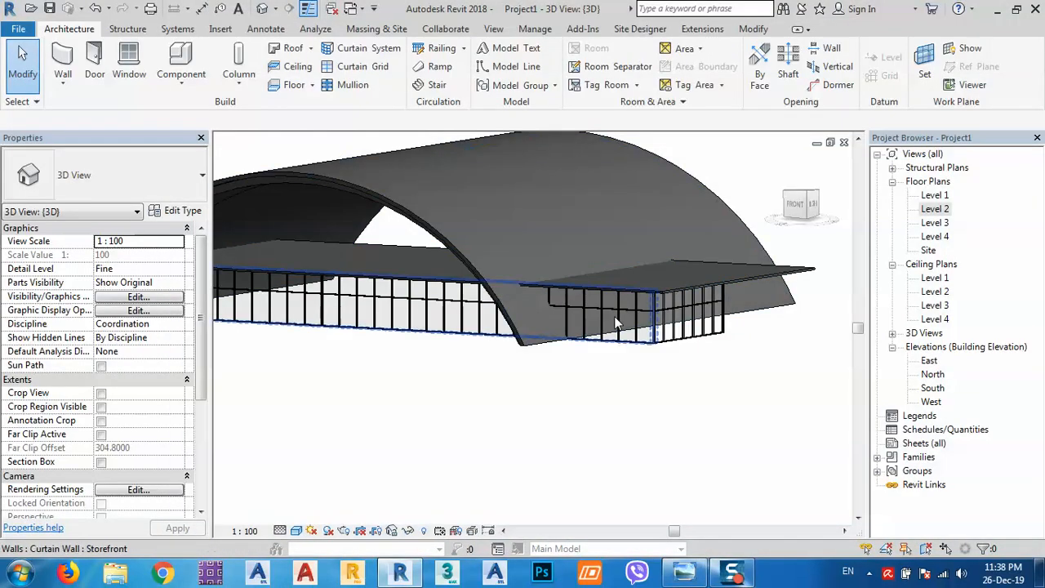
middle_click_drag(629, 338, 565, 335, "shift")
left_click(628, 280)
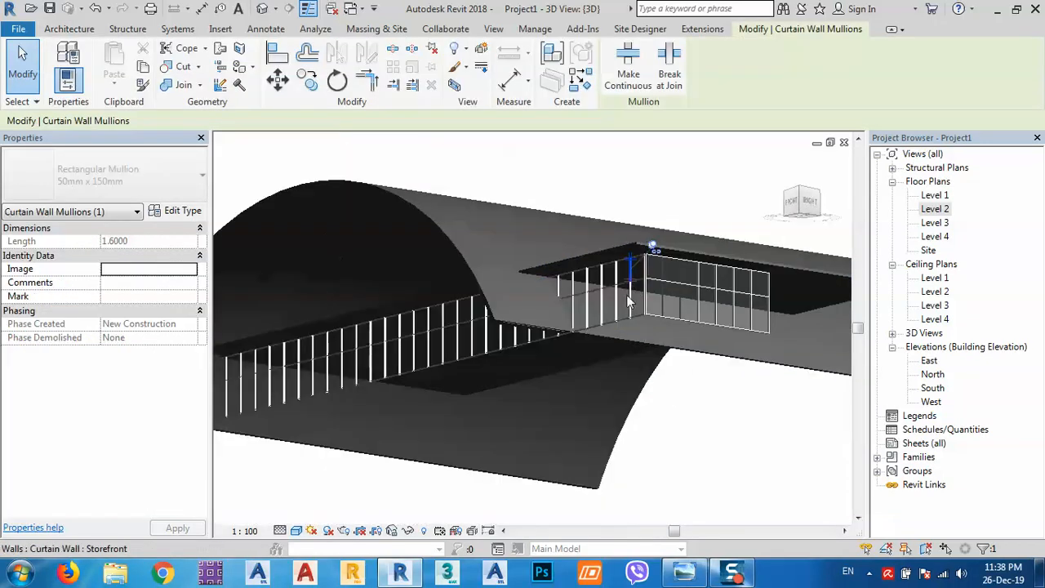
left_click(565, 337)
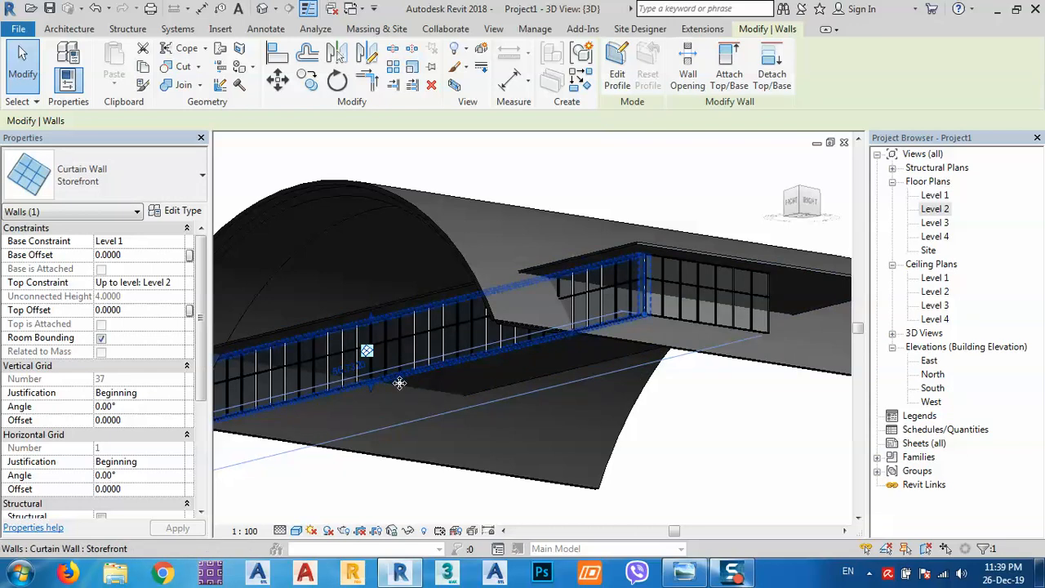
left_click_drag(400, 383, 419, 399)
middle_click_drag(557, 371, 745, 298, "shift")
scroll(596, 286, "down", 1)
left_click(466, 422)
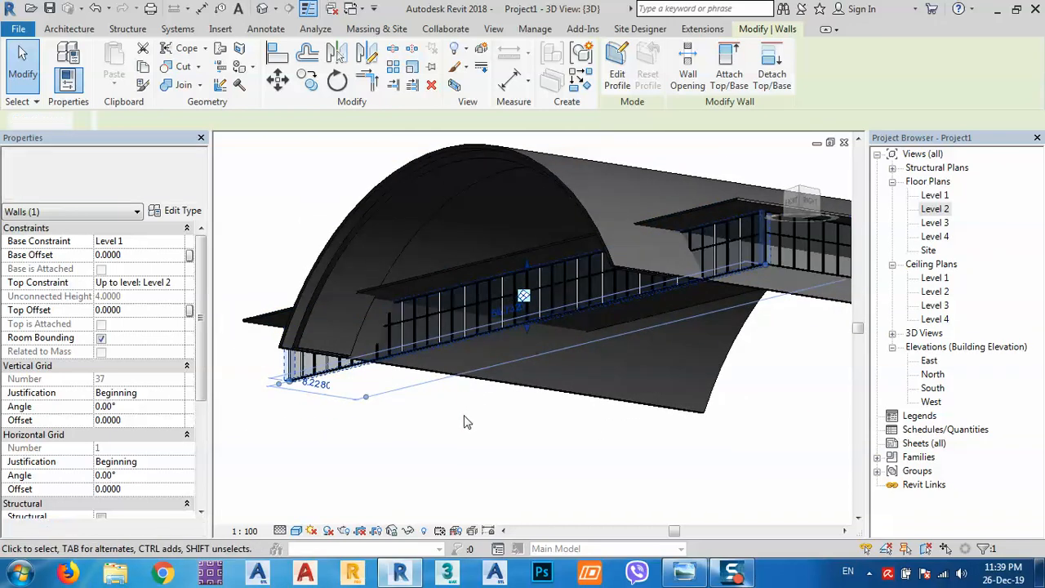
Step: Recheck the arch front against the reference photo and move the canopy floor forward on the Level 2 floor plan
scroll(704, 211, "up", 3)
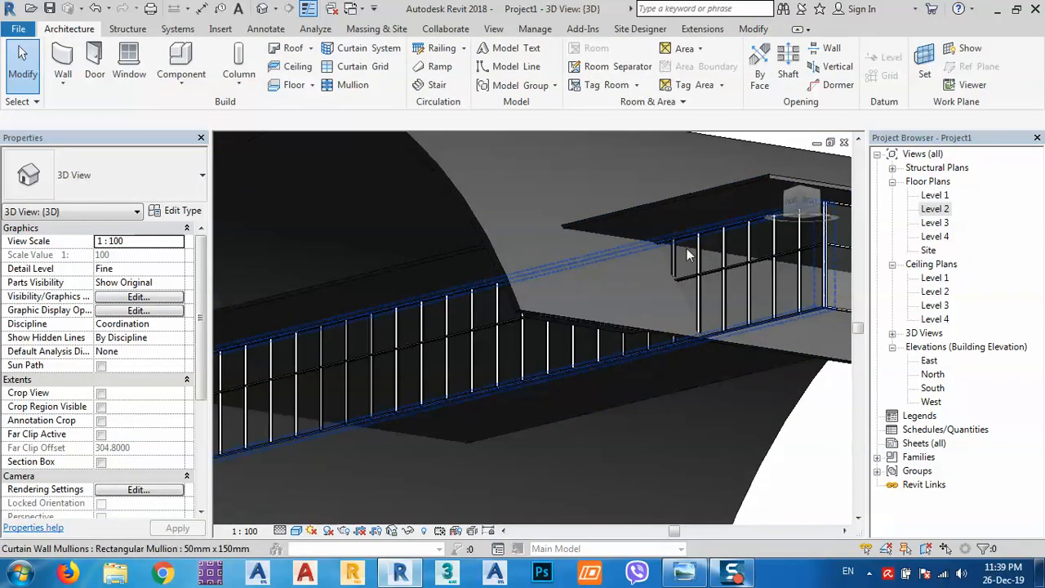
scroll(681, 251, "down", 2)
middle_click_drag(463, 301, 584, 258, "shift")
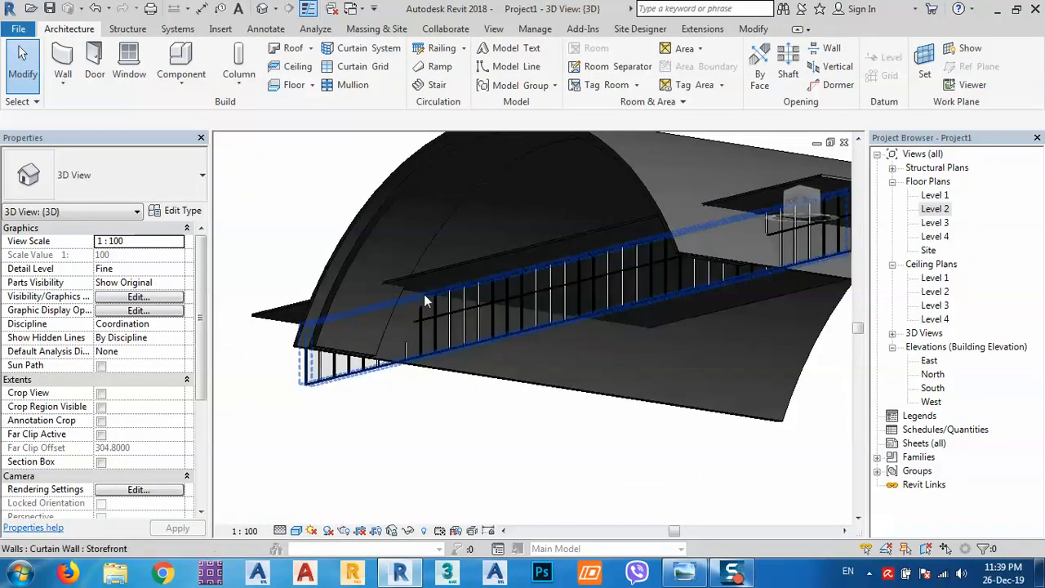
middle_click_drag(424, 294, 485, 323, "shift")
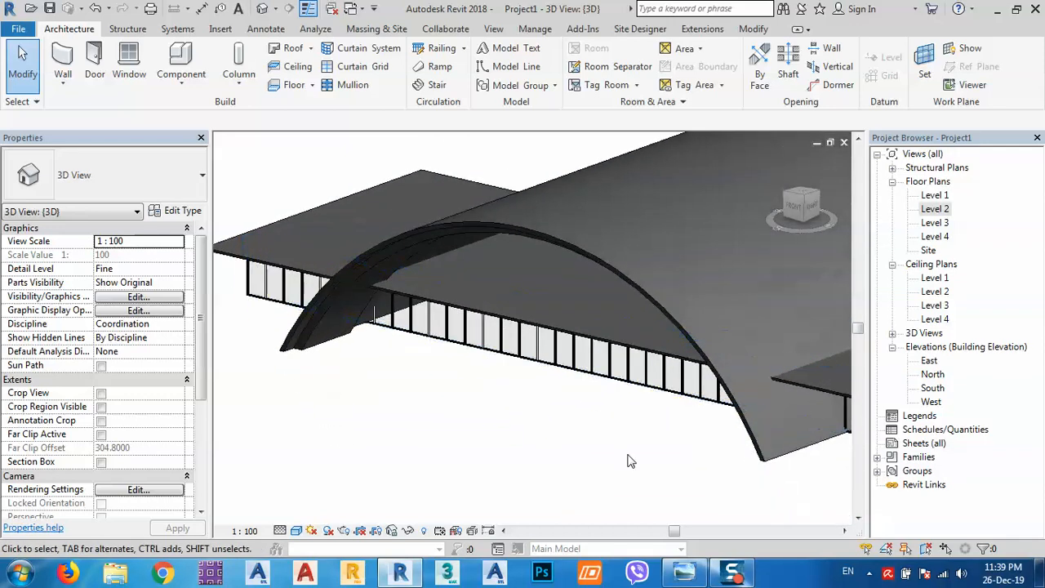
left_click(695, 577)
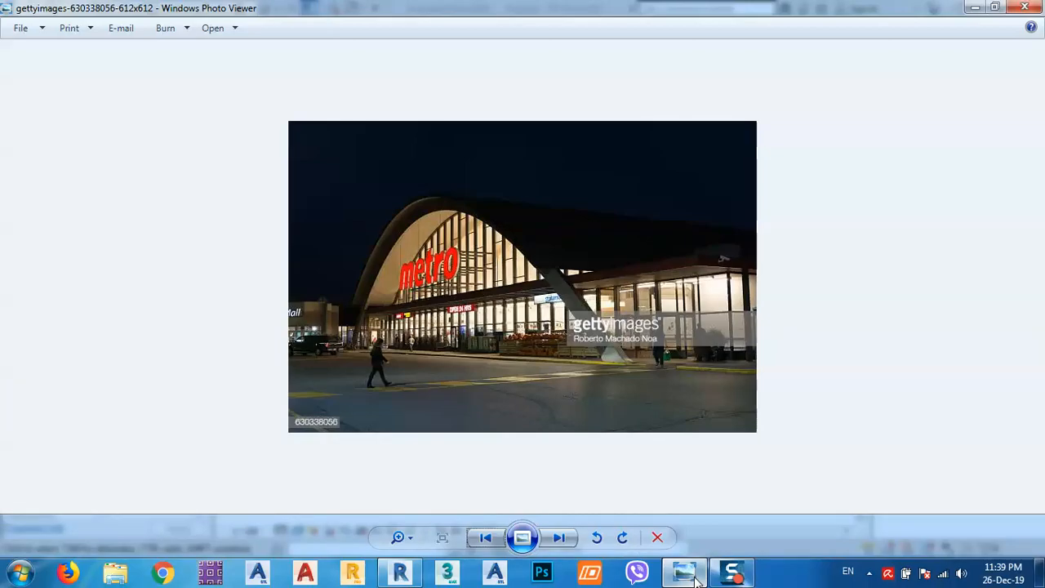
left_click(695, 577)
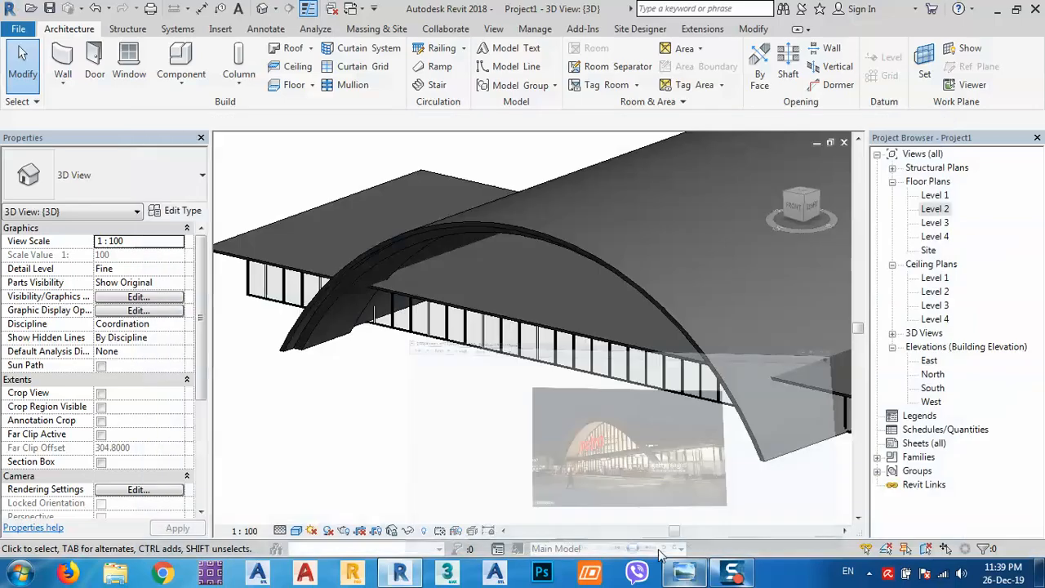
left_click(415, 299)
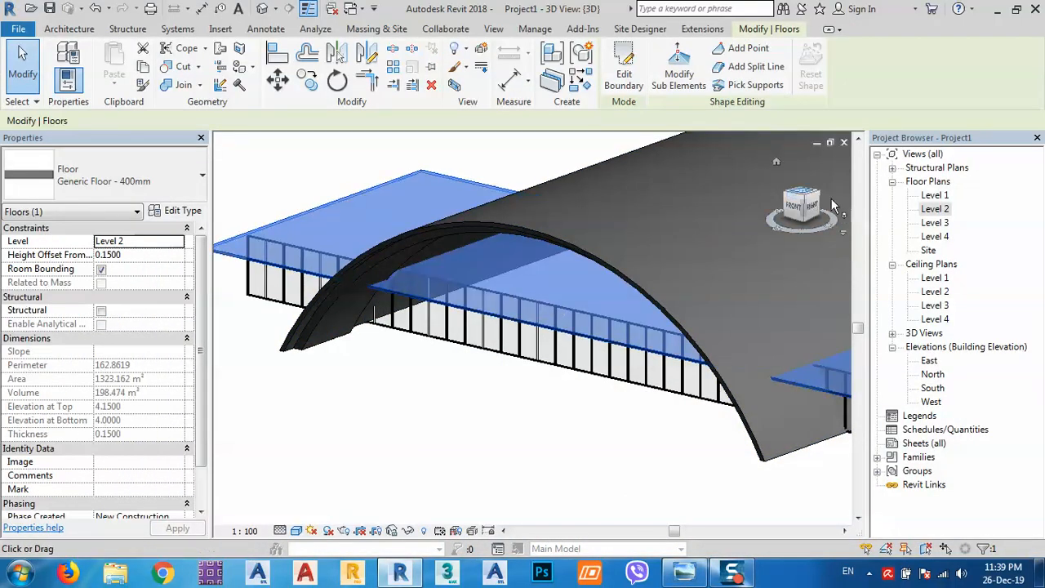
double_click(935, 209)
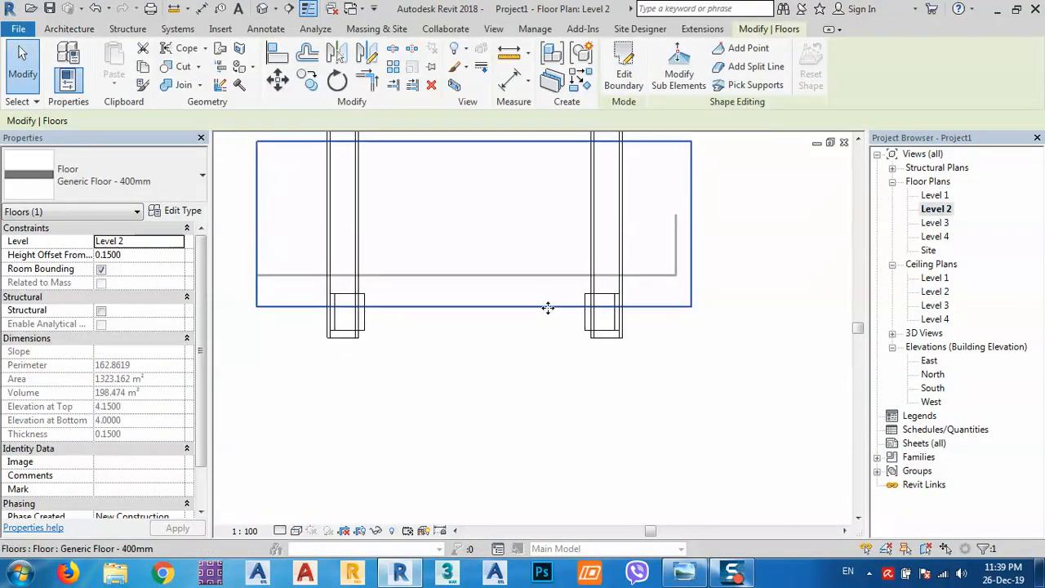
left_click_drag(548, 320, 548, 333)
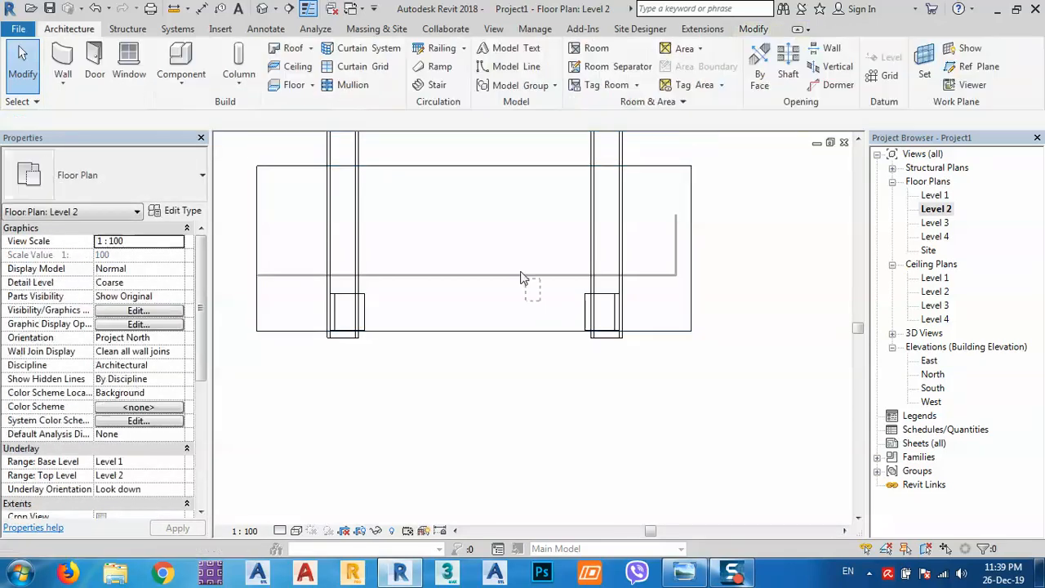
left_click(528, 285)
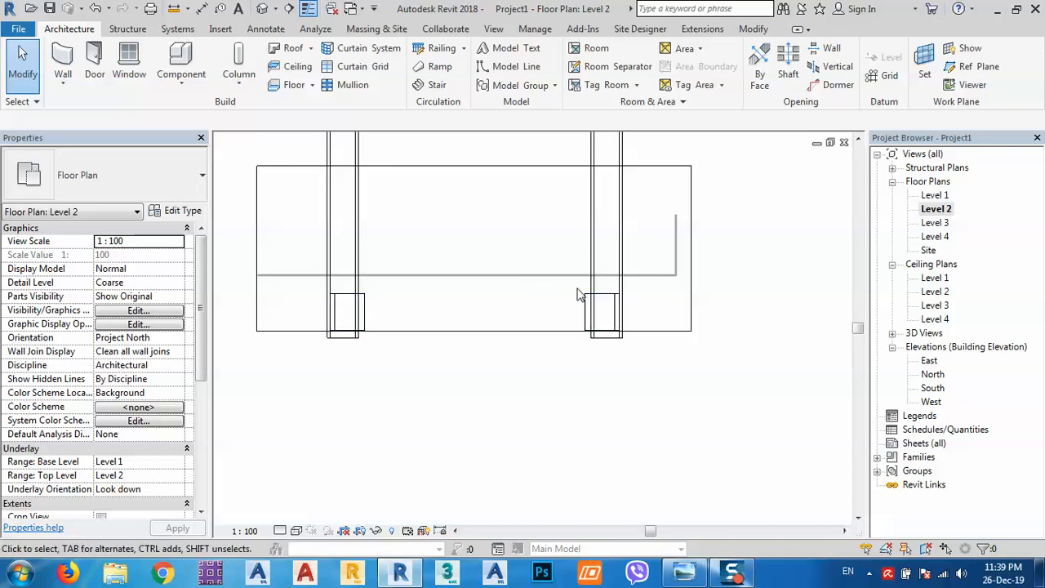
Step: Consult the reference photo again and shift the canopy floor slightly back from the front ends of the arched roof
left_click(684, 572)
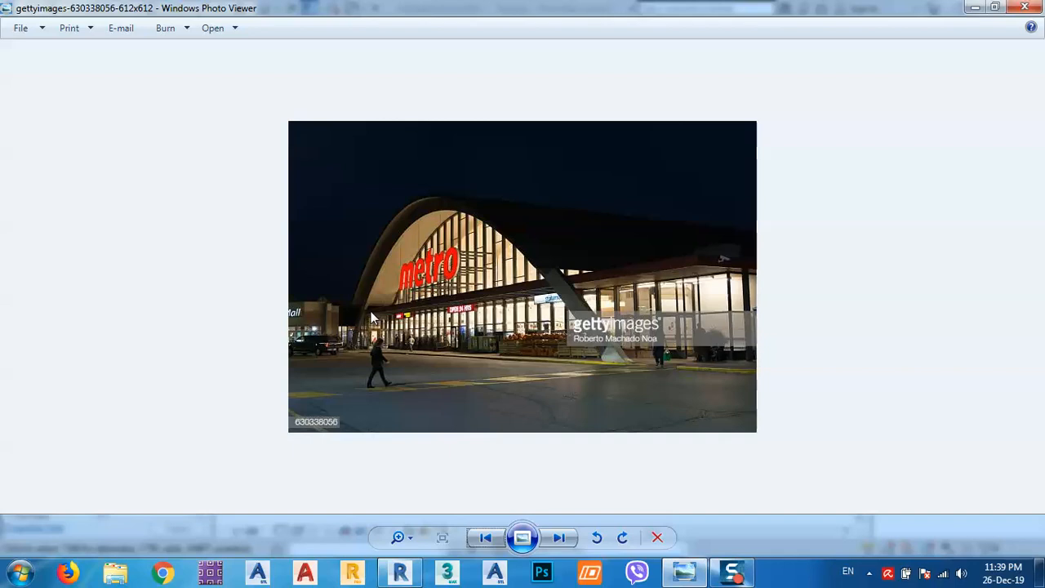
left_click(972, 8)
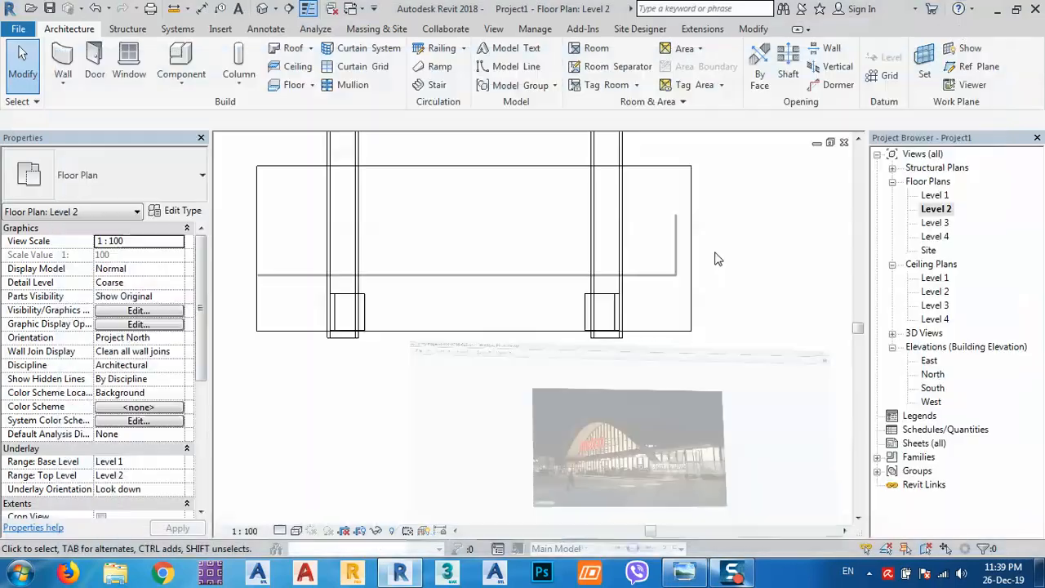
left_click(427, 330)
left_click_drag(428, 320, 417, 341)
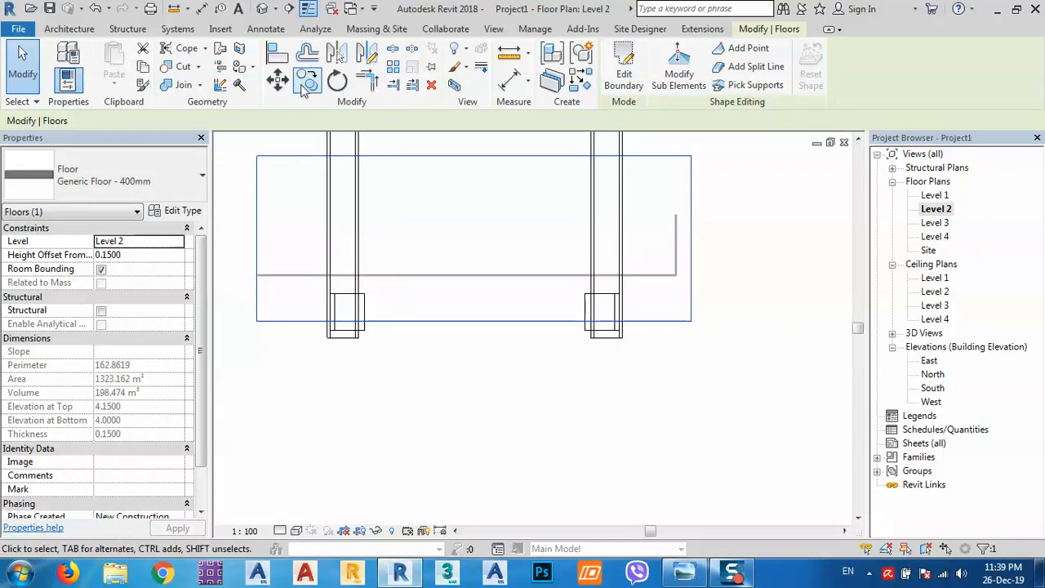
Step: In the 3D view, move the long storefront wall forward, closer to the canopy's front edge
left_click(262, 8)
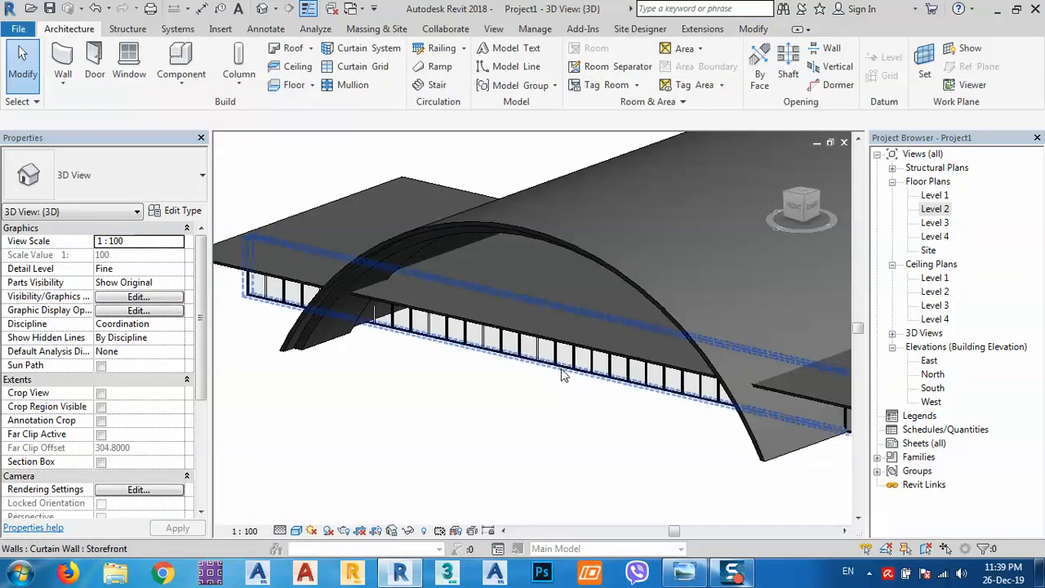
middle_click_drag(564, 374, 548, 366, "shift")
left_click(549, 367)
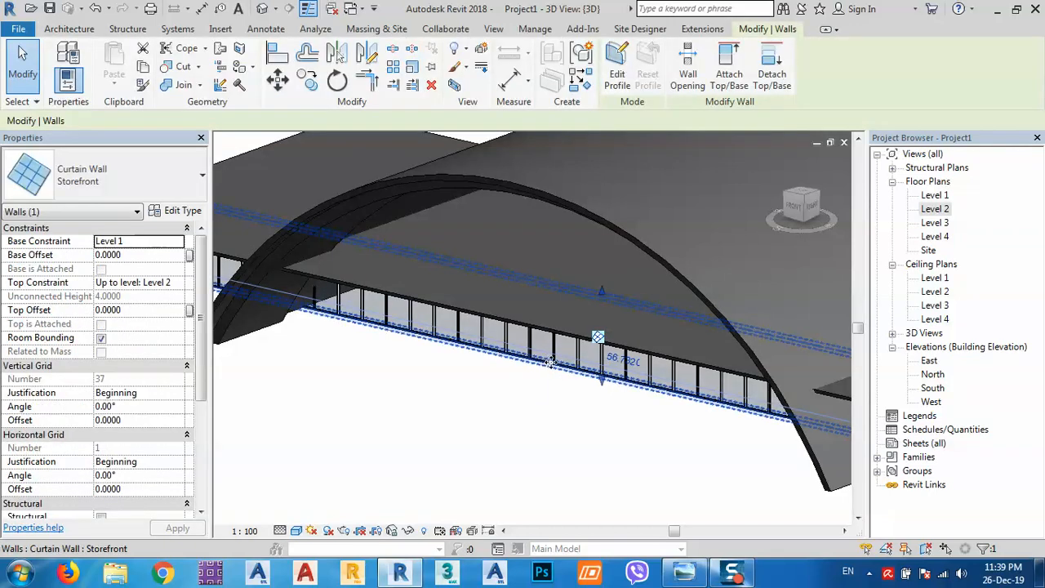
left_click_drag(530, 370, 510, 381)
scroll(500, 351, "down", 2)
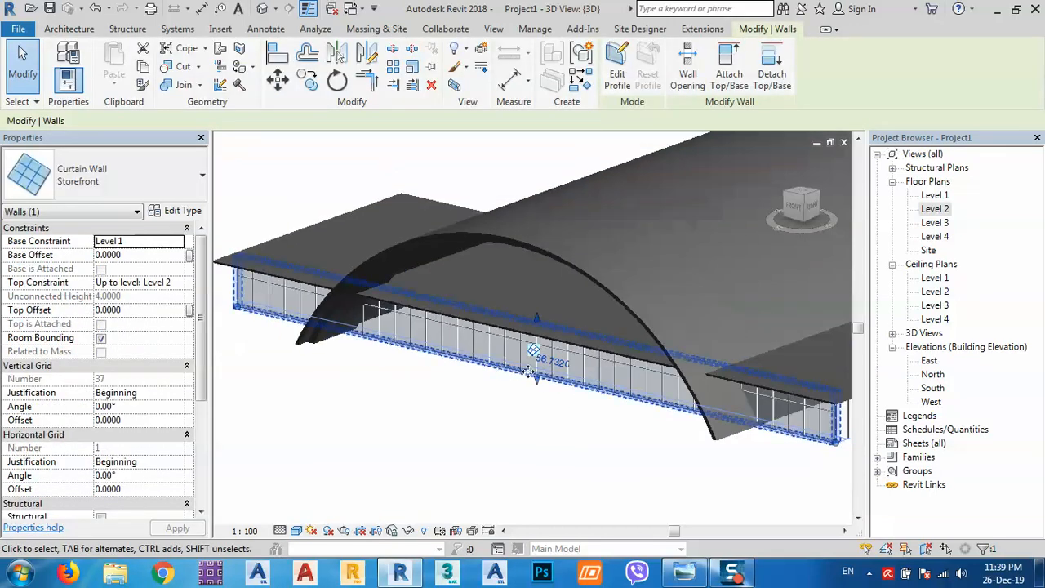
middle_click_drag(629, 410, 729, 325, "shift")
key("Escape")
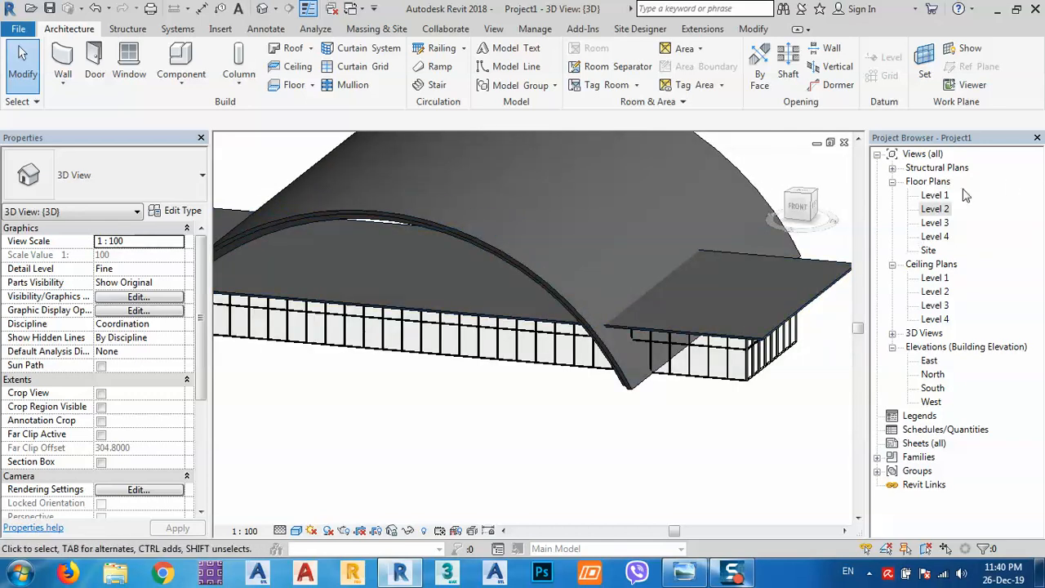
Step: On the Level 3 floor plan, start a Storefront curtain wall and set the view to Fine detail with shaded display
double_click(937, 224)
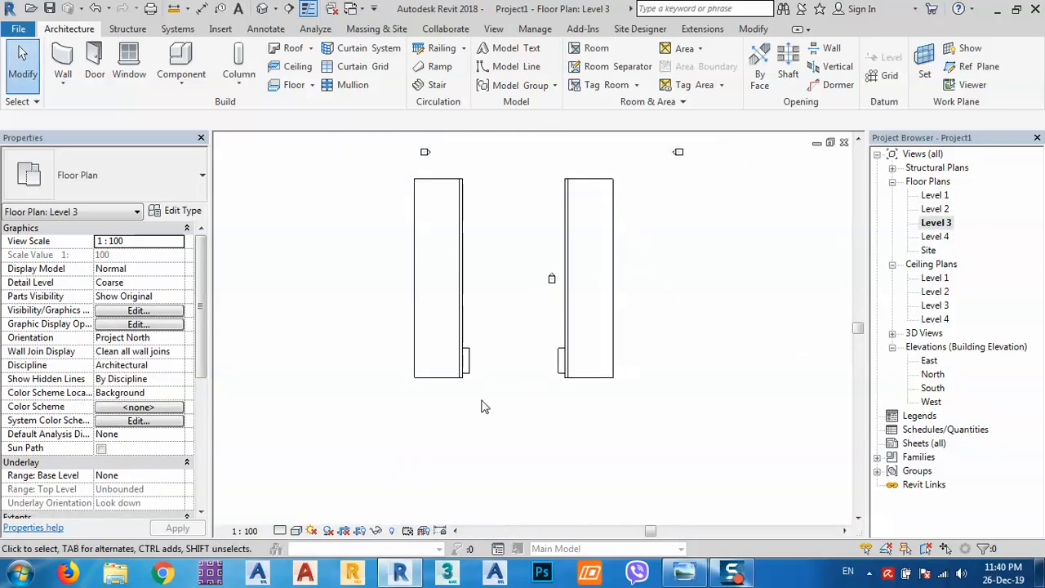
scroll(472, 392, "up", 2)
scroll(479, 359, "up", 2)
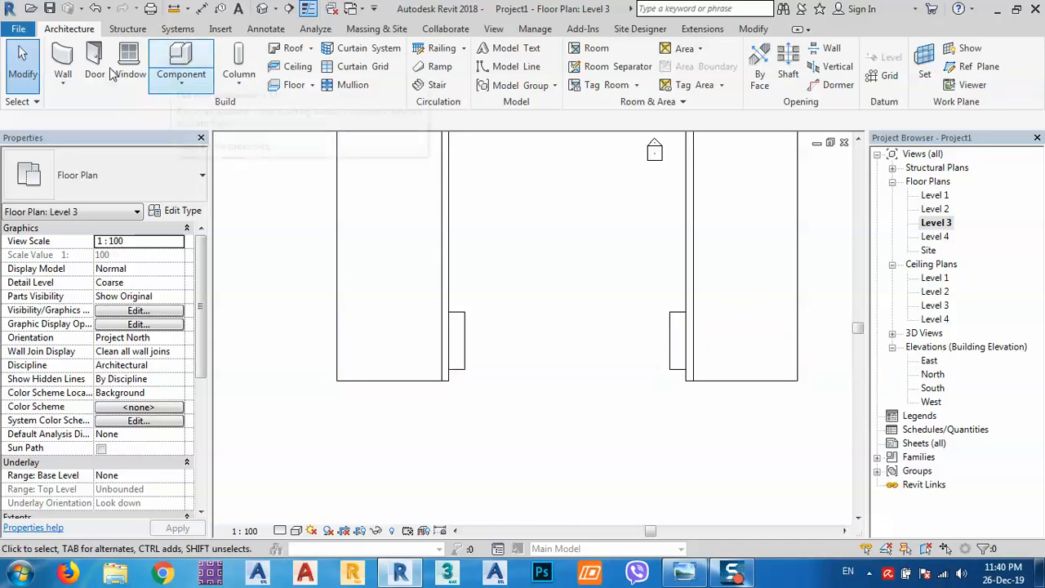
left_click(65, 86)
left_click(77, 109)
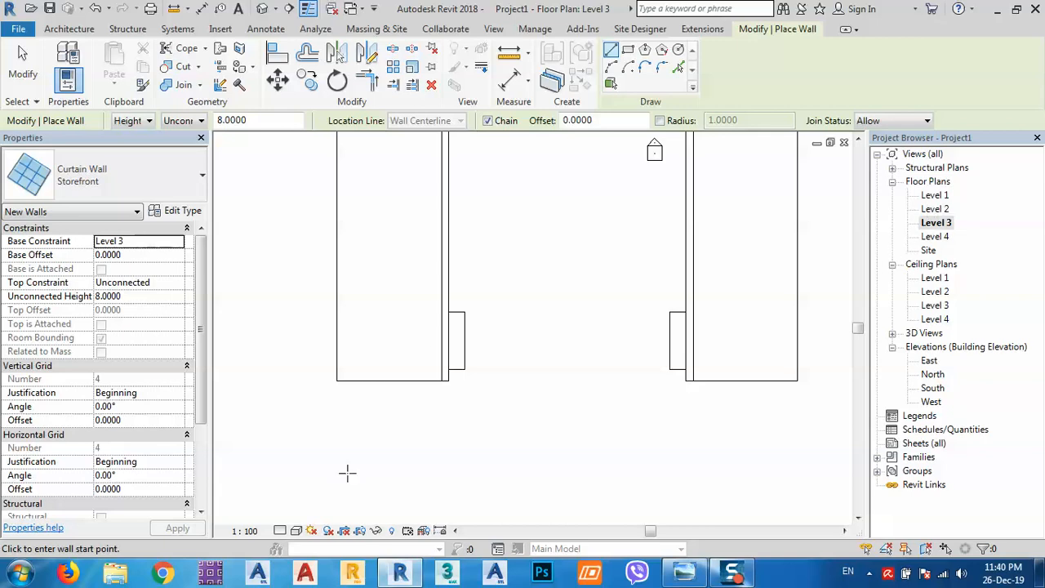
left_click(280, 531)
left_click(292, 515)
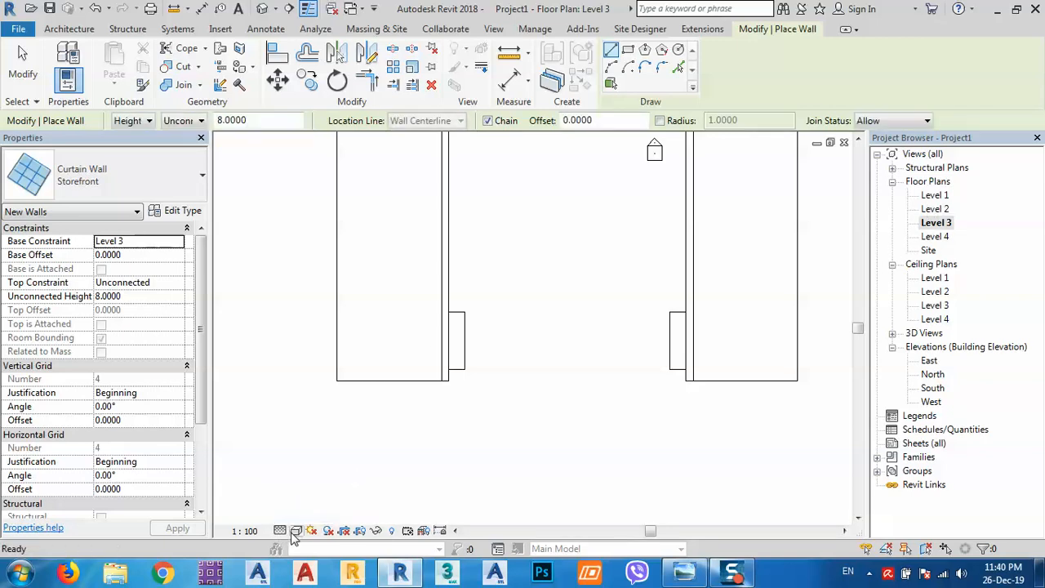
left_click(296, 531)
left_click(304, 500)
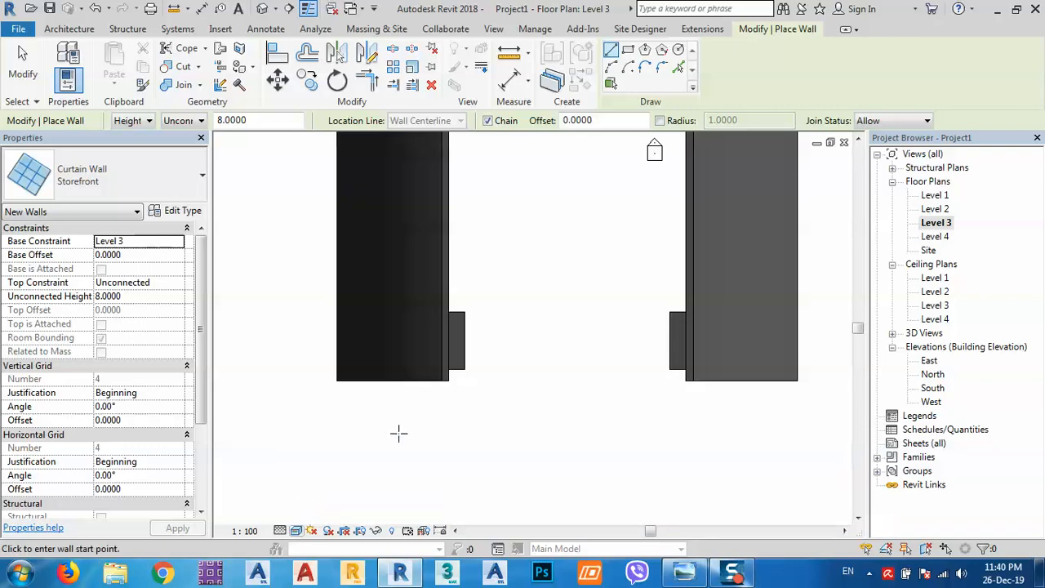
Step: Draw the Storefront curtain wall about 21.7 m long, straight across the arch opening through the arch strip near the front
scroll(455, 352, "up", 2)
left_click(435, 340)
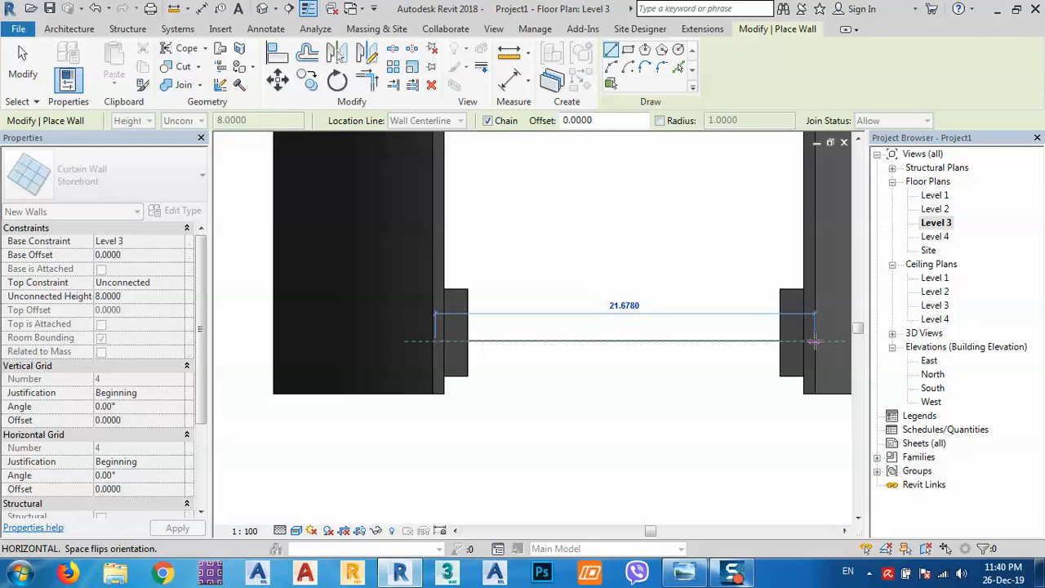
left_click(726, 369)
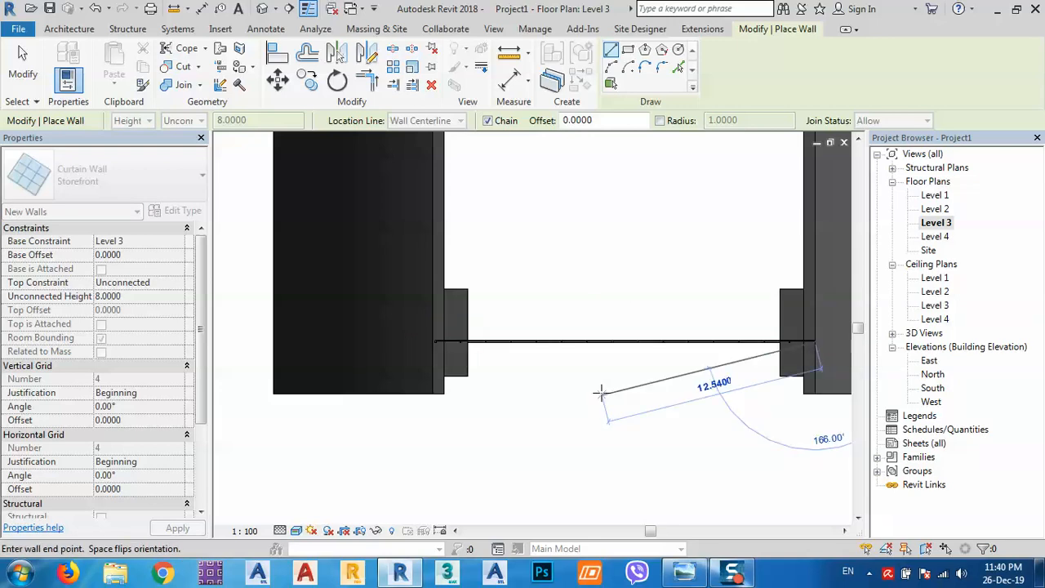
Step: Finish the wall command and delete the Level 3 Storefront wall crossing the arch opening in the 3D view
right_click(601, 393)
left_click(637, 167)
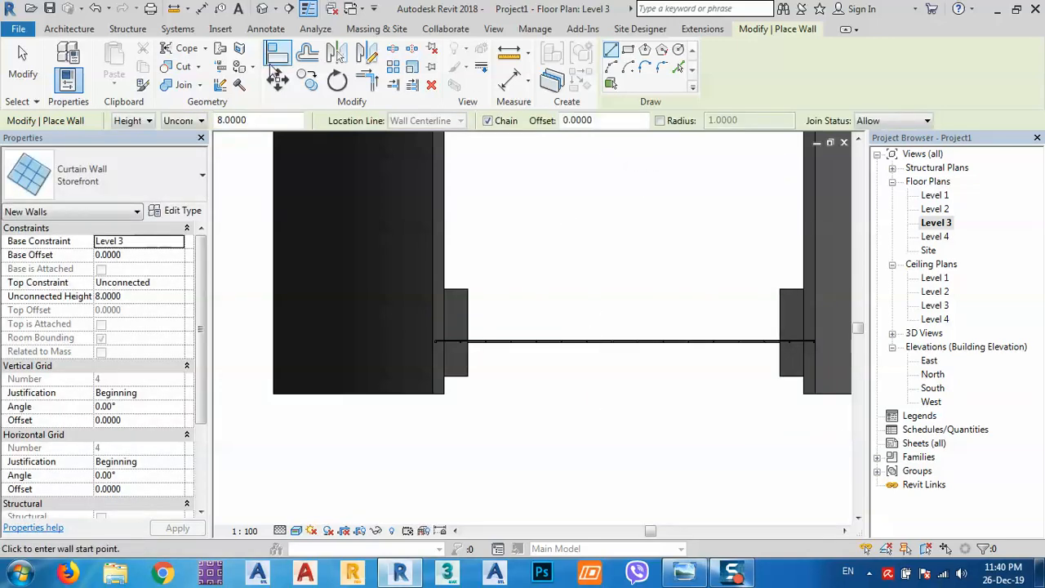
left_click(262, 8)
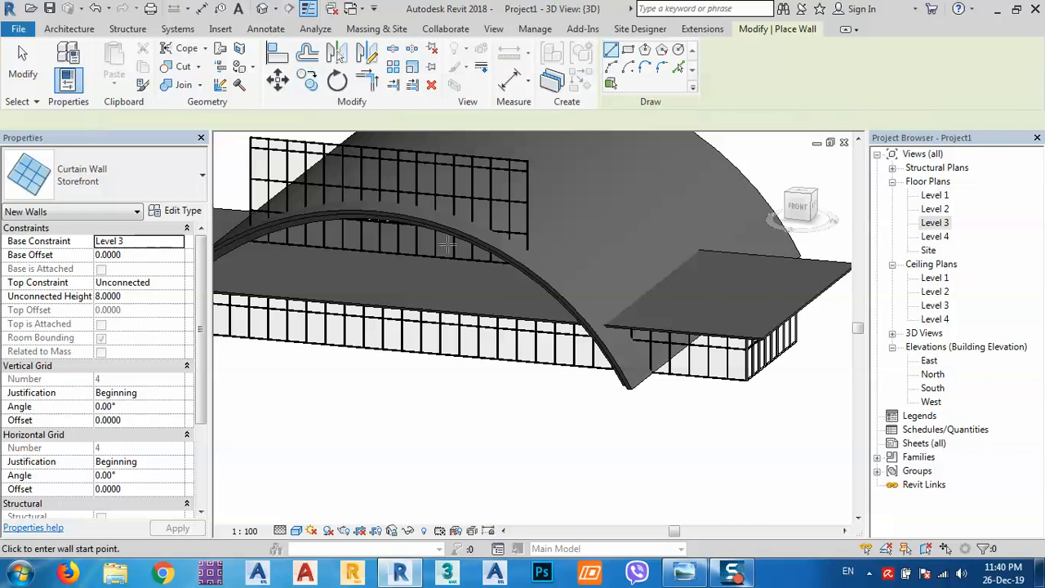
scroll(611, 359, "up", 2)
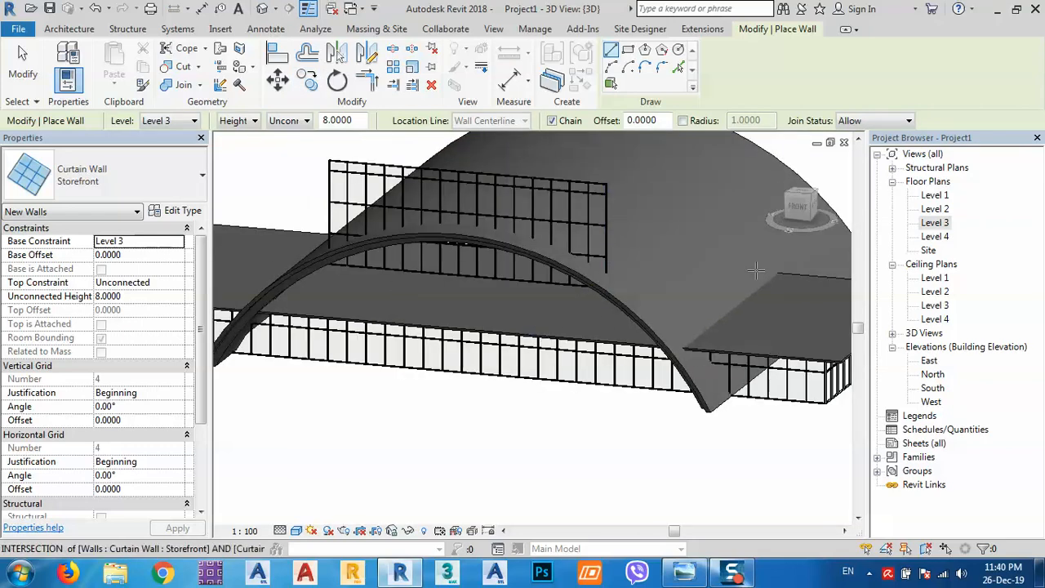
key("Escape")
key("Escape")
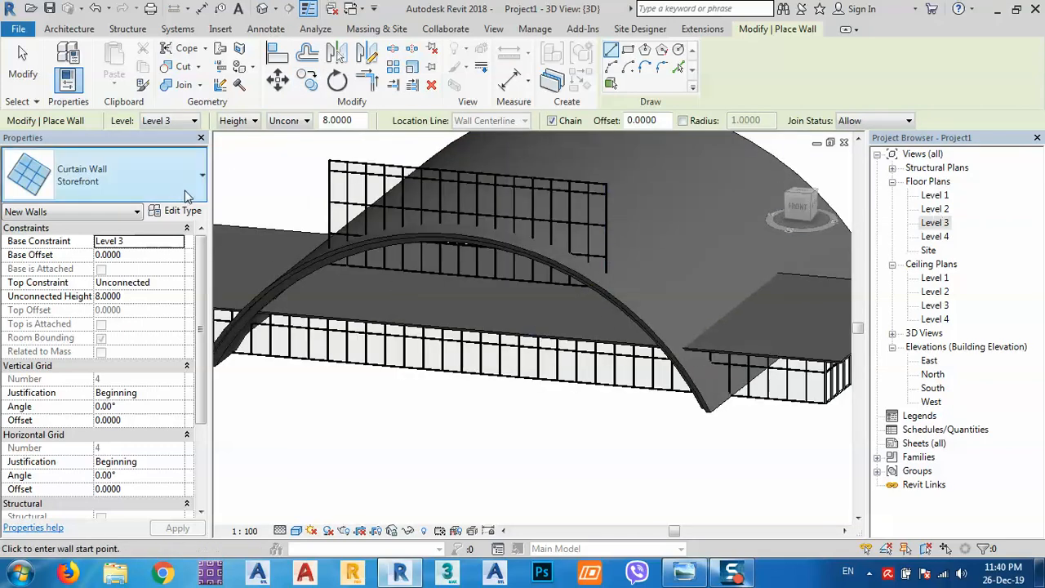
left_click(336, 167)
left_click(337, 166)
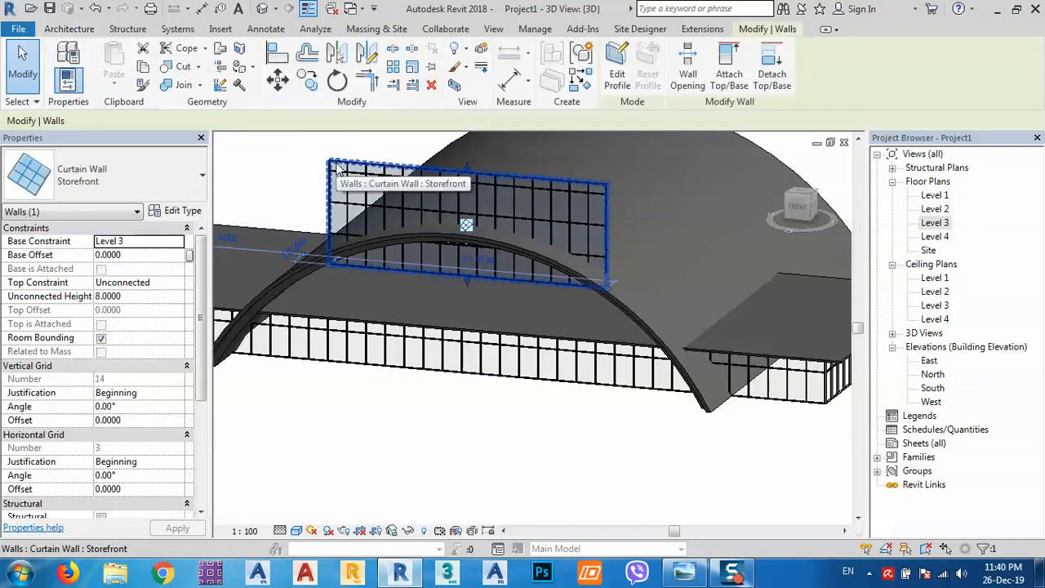
key("Delete")
Step: On the Level 2 floor plan, place an 8 m high Storefront curtain wall by picking the long front storefront line
left_click(935, 209)
double_click(935, 210)
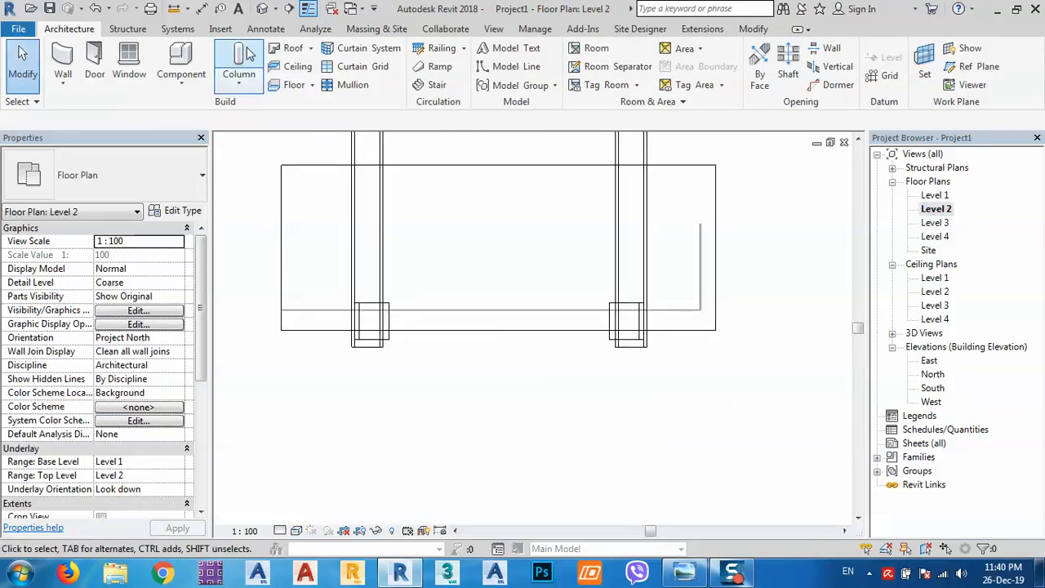
left_click(63, 59)
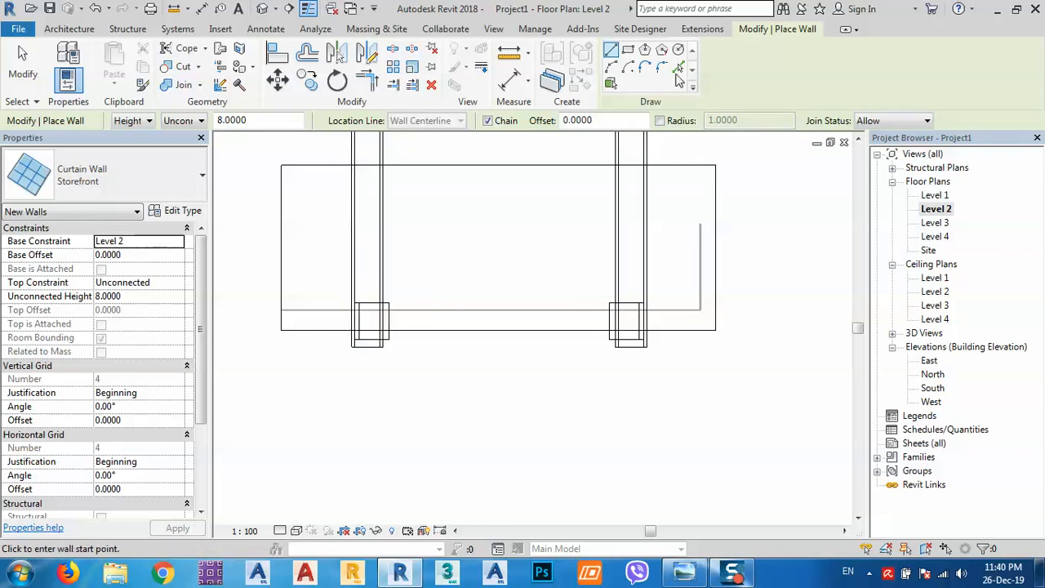
left_click(678, 71)
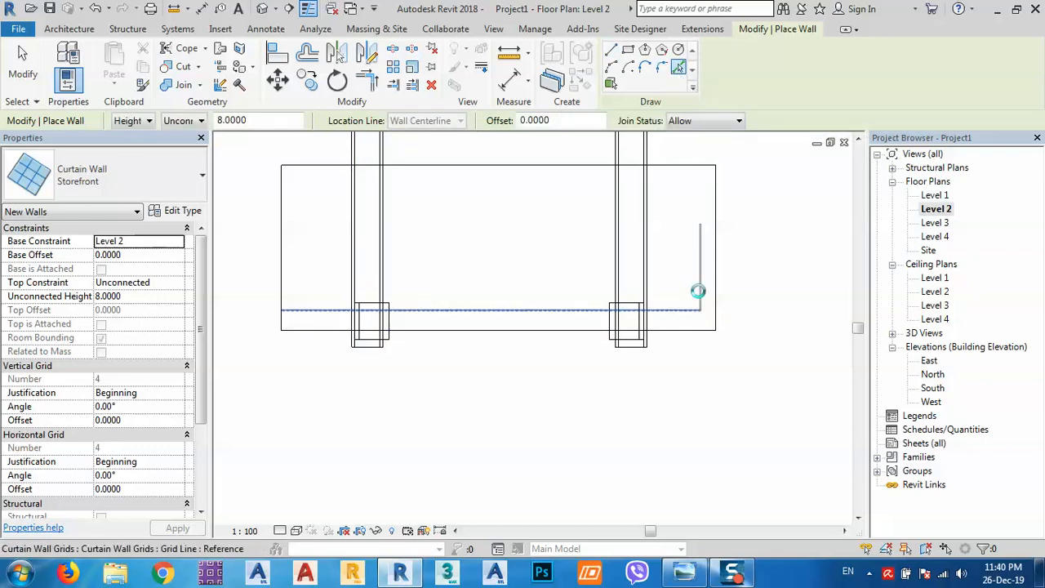
left_click(610, 302)
Step: Shorten both ends of the Level 2 Storefront wall to the arch strips, about 39.25 m long, and view it in 3D
scroll(698, 317, "up", 2)
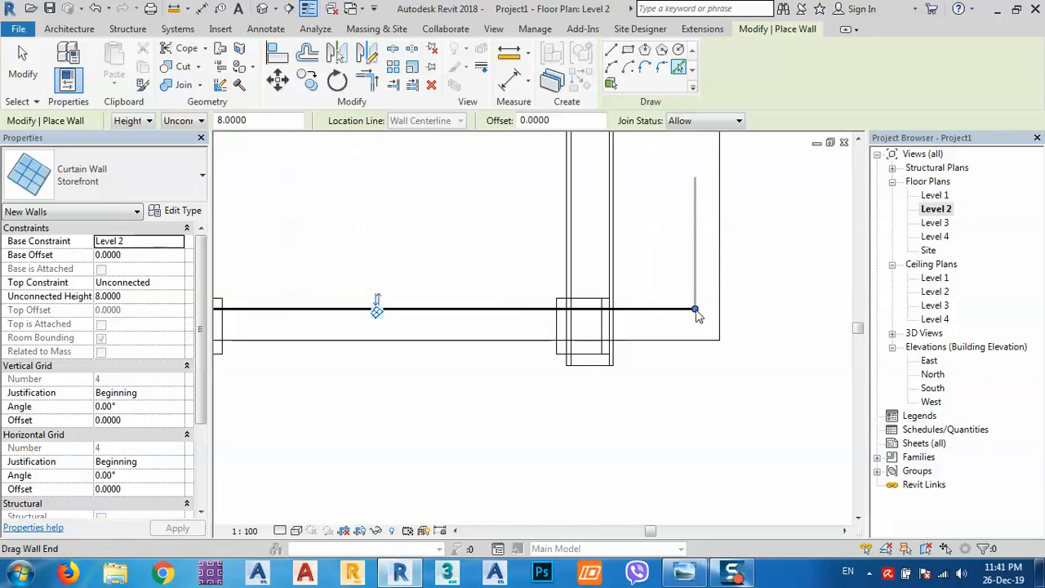
left_click_drag(694, 316, 608, 310)
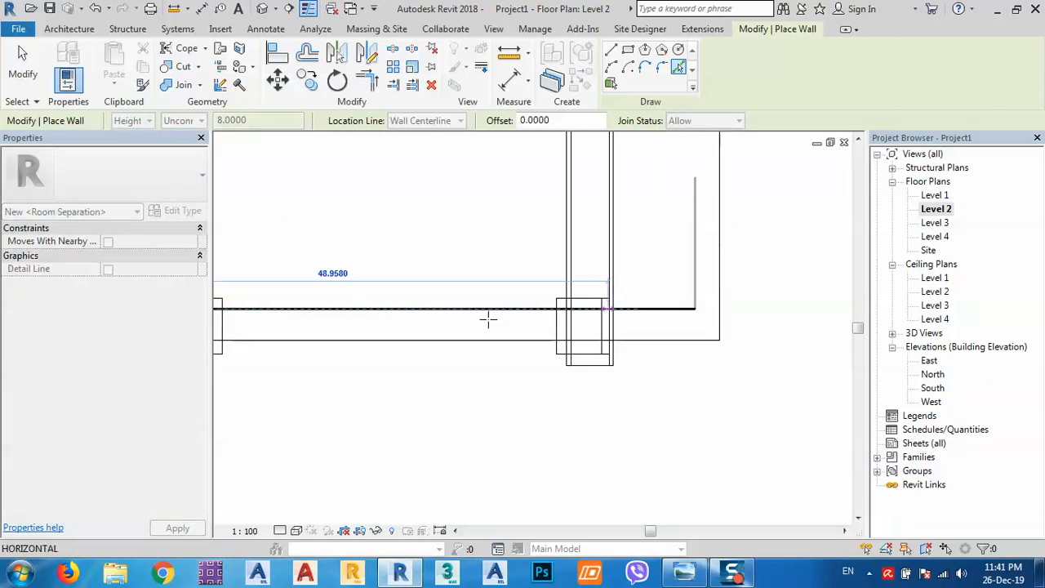
middle_click_drag(445, 331, 652, 336)
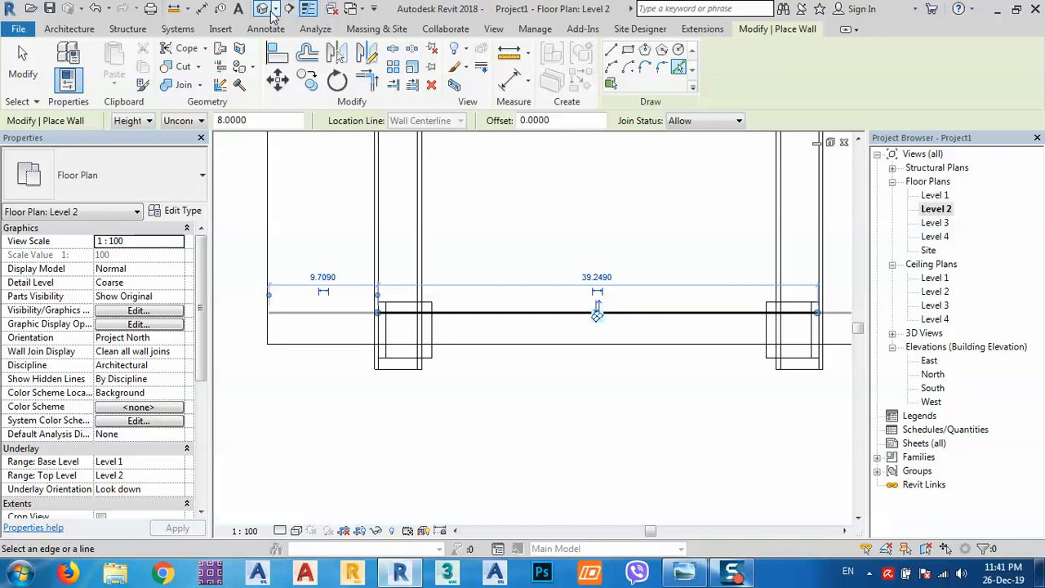
left_click(262, 9)
middle_click_drag(466, 385, 428, 335, "shift")
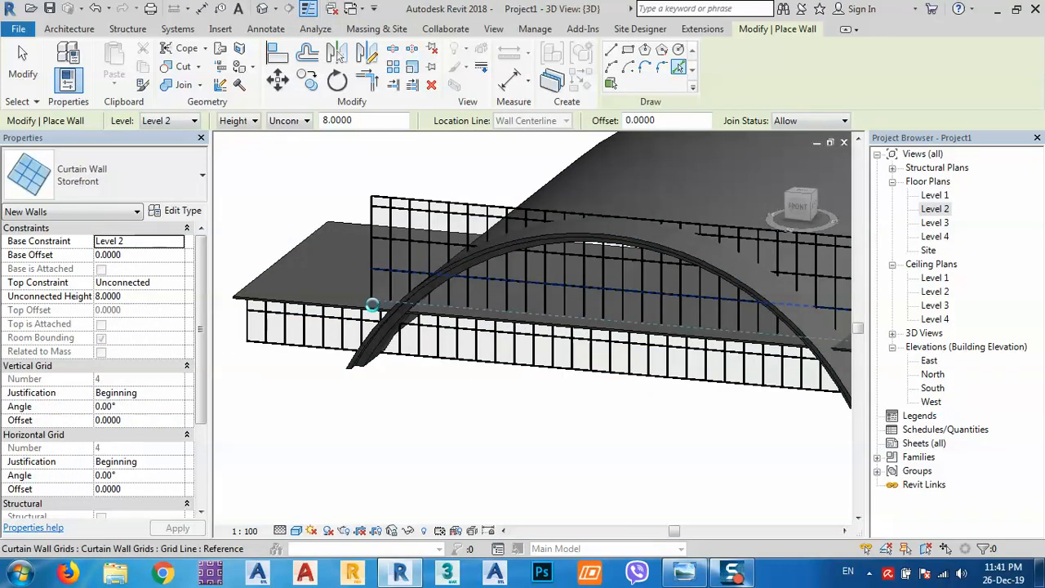
left_click(372, 307)
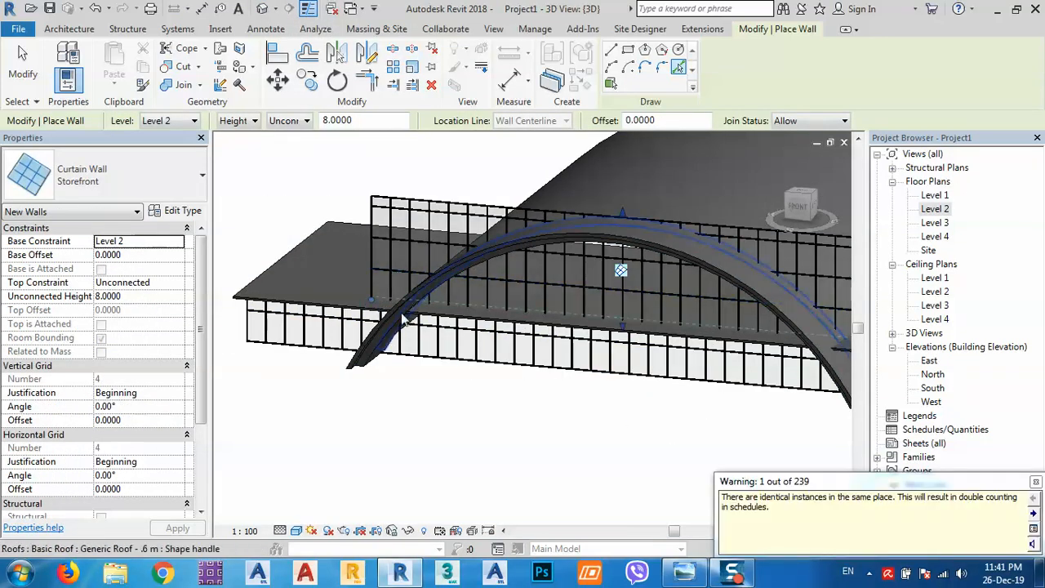
left_click_drag(372, 302, 417, 304)
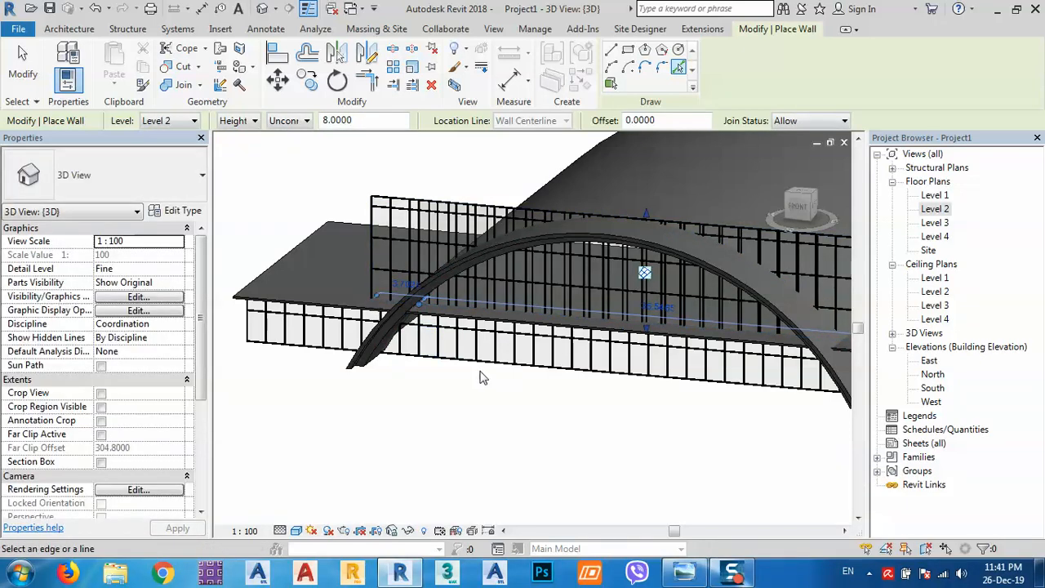
key("ctrl+z")
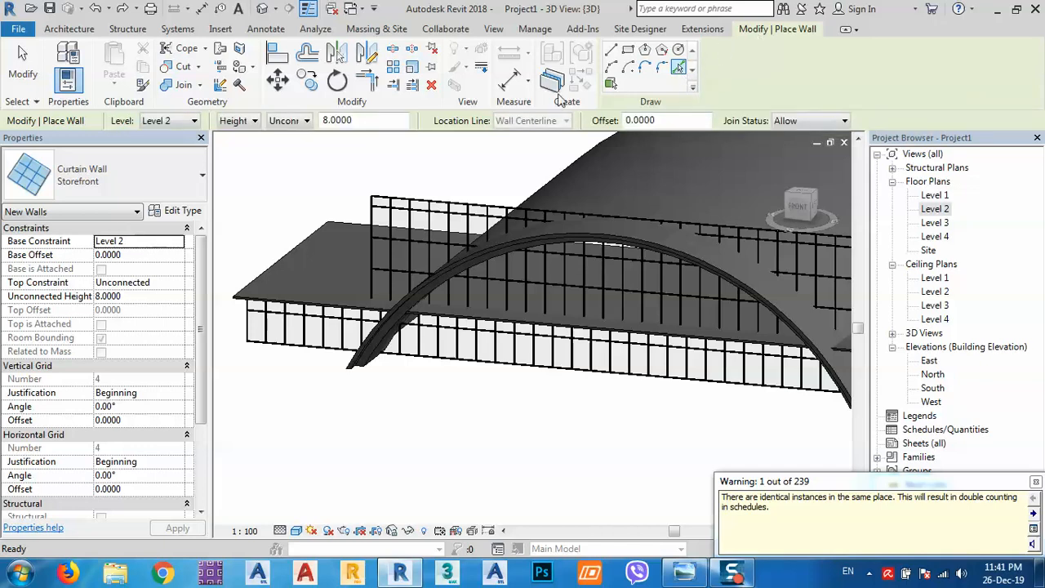
key("Escape")
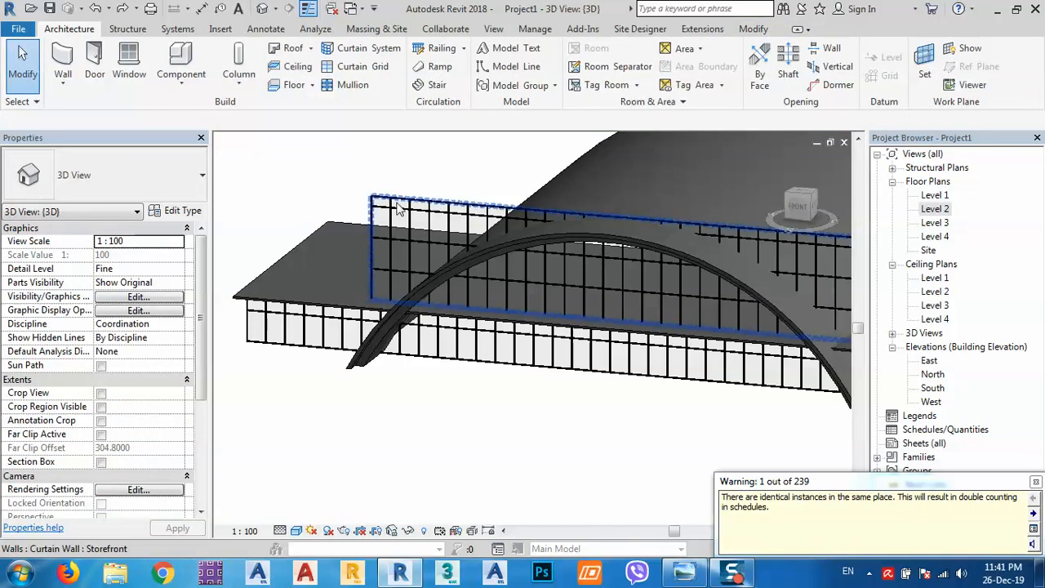
Step: Pull both ends of the upper Storefront wall inward in the 3D view so they sit closer to the arch strip
left_click(384, 205)
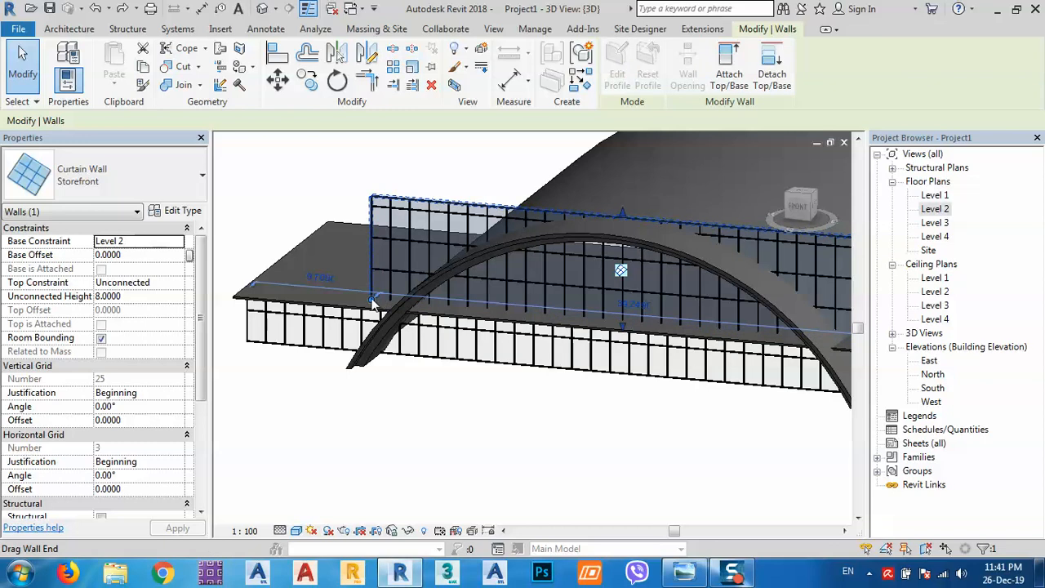
left_click_drag(374, 301, 411, 302)
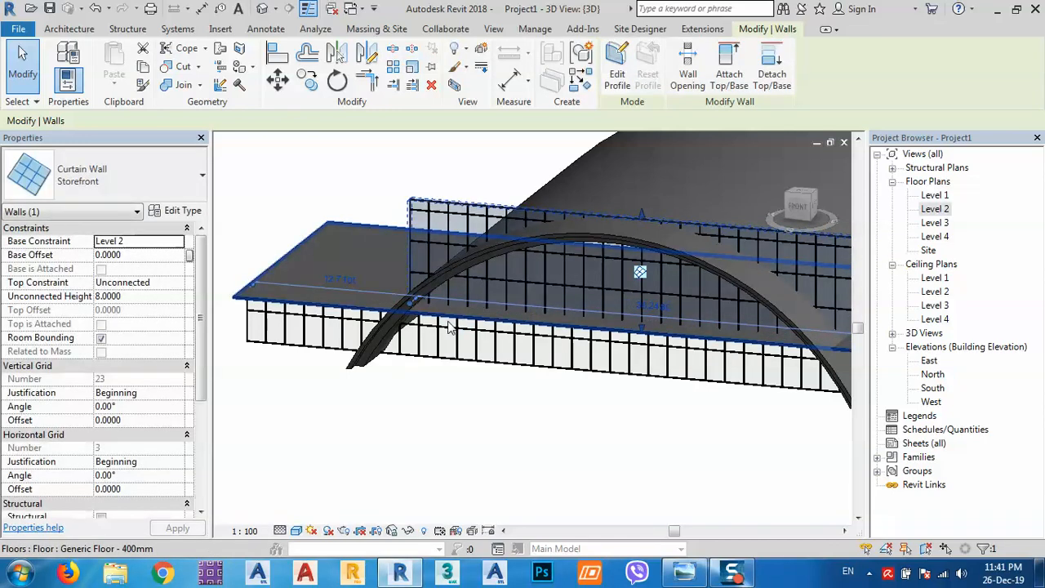
middle_click_drag(714, 263, 571, 237)
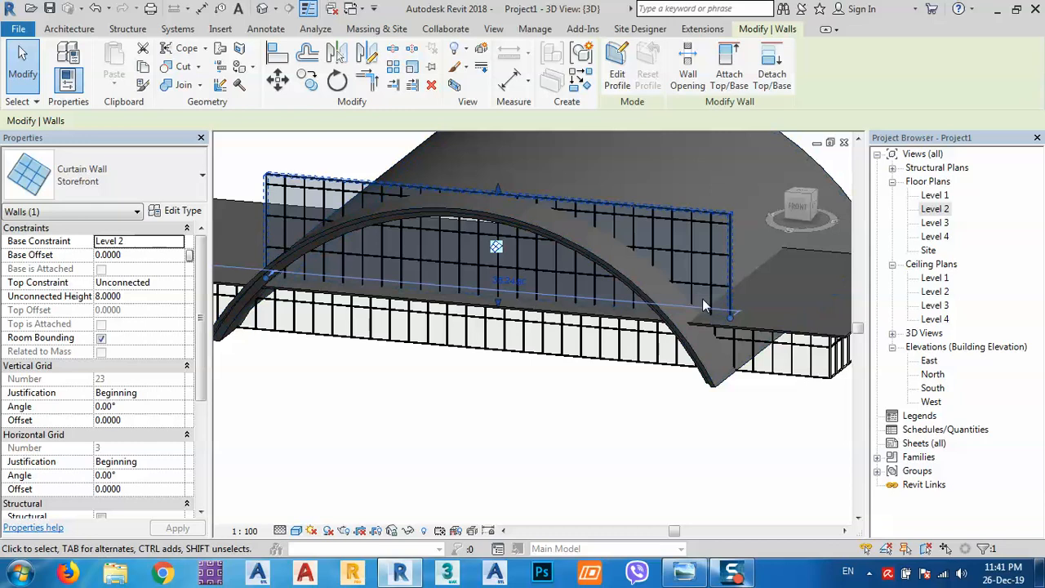
mouse_move(733, 319)
left_mouse_down()
mouse_move(693, 317)
mouse_move(717, 318)
left_mouse_up()
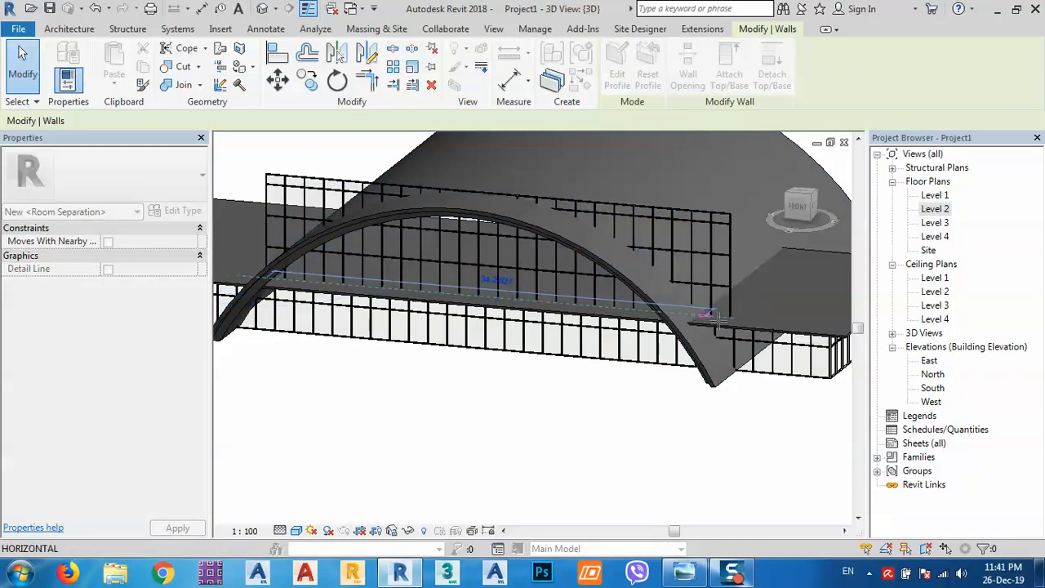
left_click_drag(715, 361, 722, 362)
key("Escape")
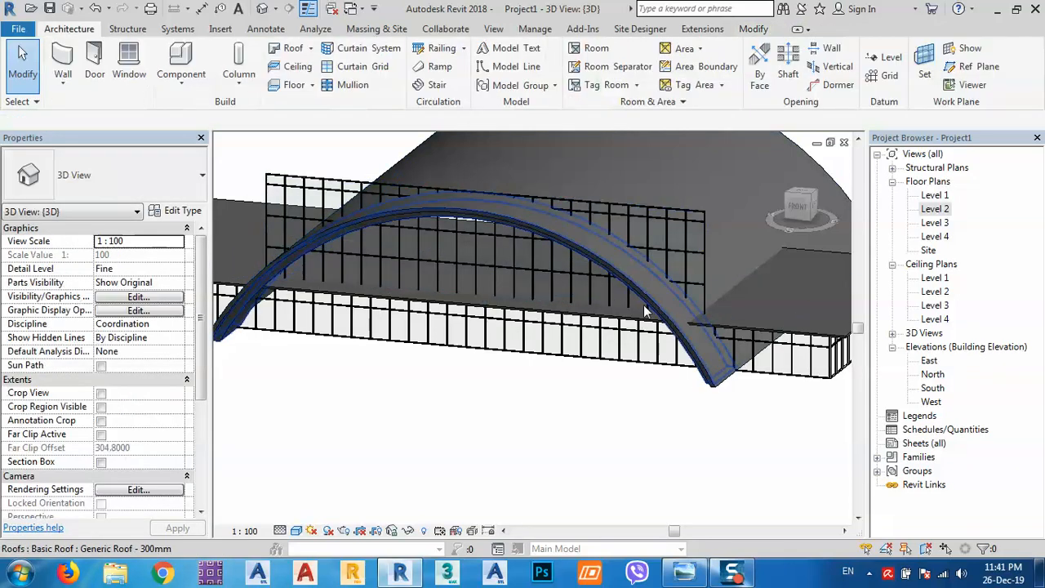
Step: Examine the upper glazing wall, the arch and the side canopy from several angles in the 3D view
scroll(600, 261, "down", 2)
middle_click_drag(600, 261, 605, 285, "shift")
scroll(612, 270, "up", 3)
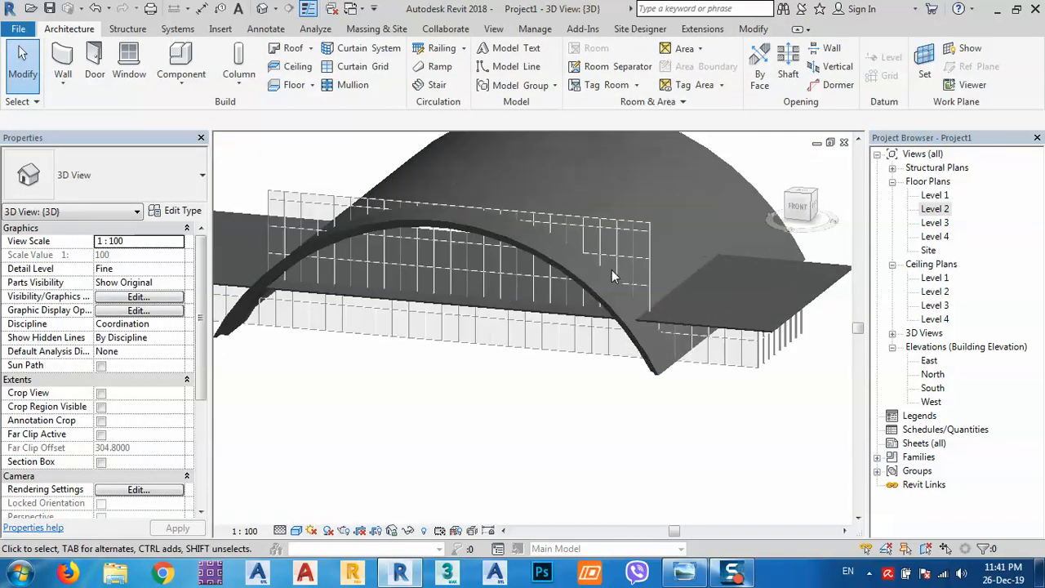
scroll(551, 302, "down", 3)
middle_click_drag(697, 306, 670, 307)
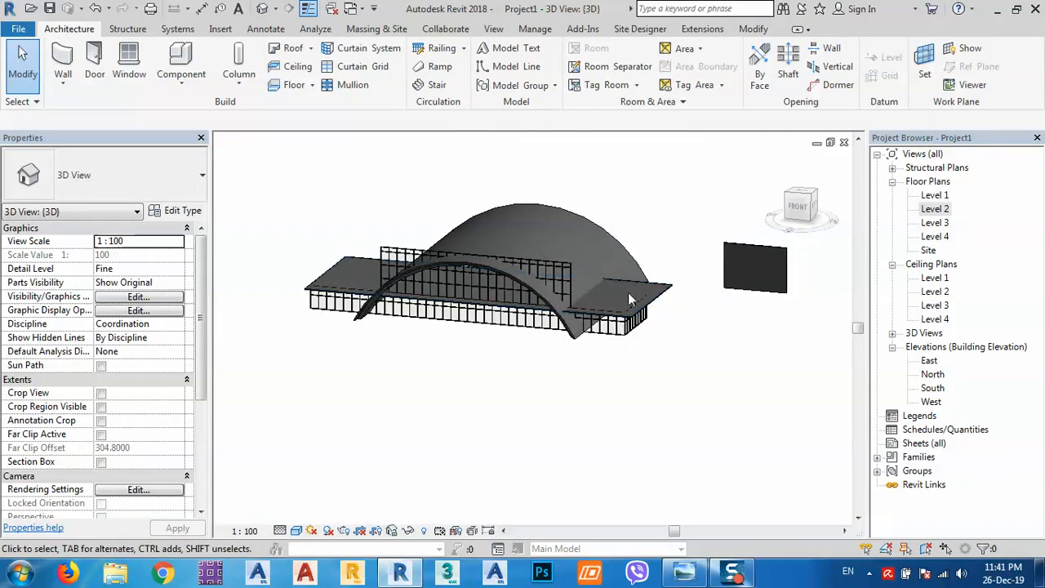
scroll(617, 297, "up", 4)
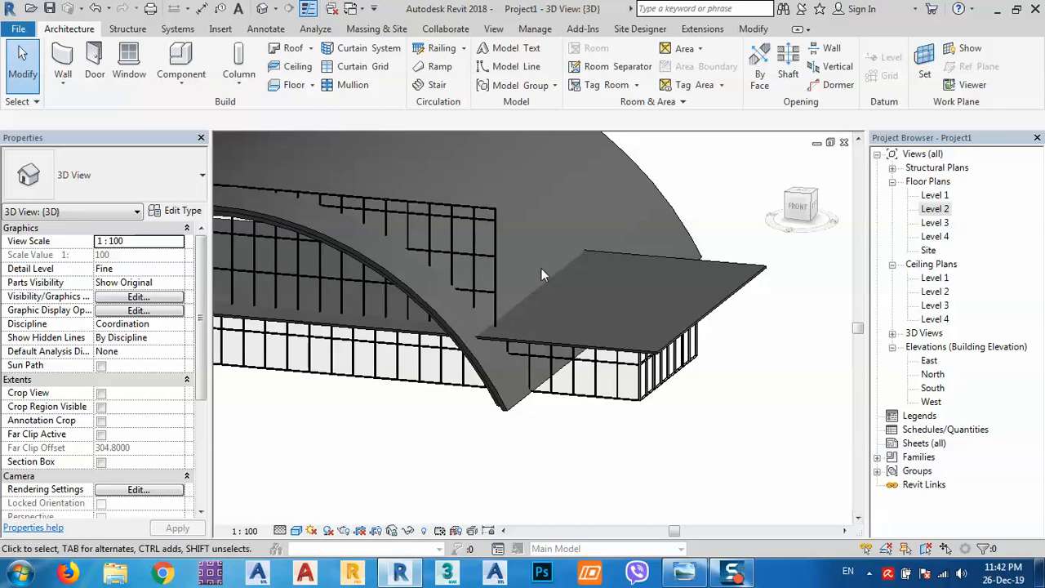
middle_click_drag(541, 268, 476, 279, "shift")
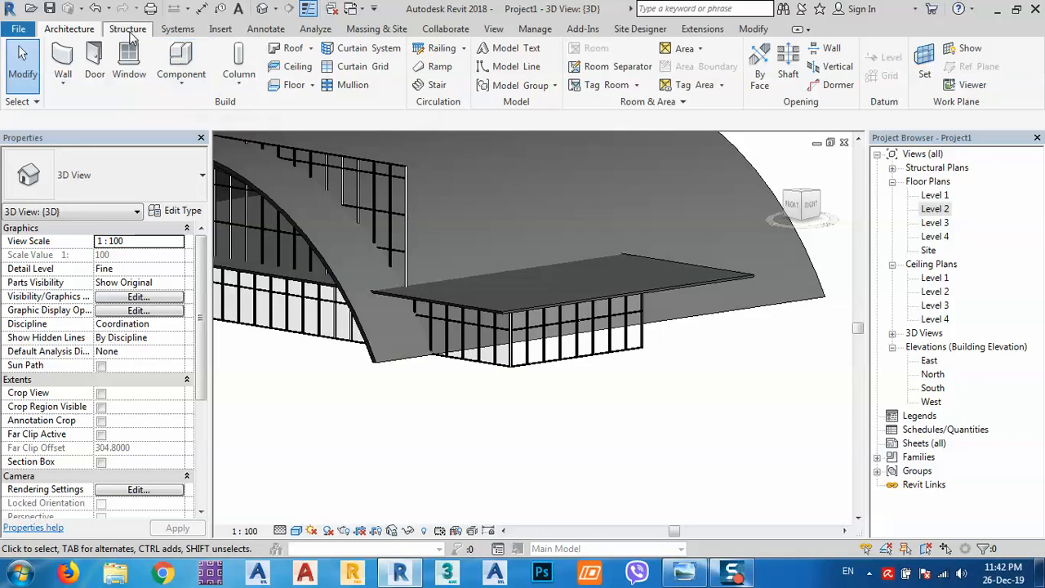
Step: Start an in-place model component in the Generic Models category, accepting the default name
left_click(183, 85)
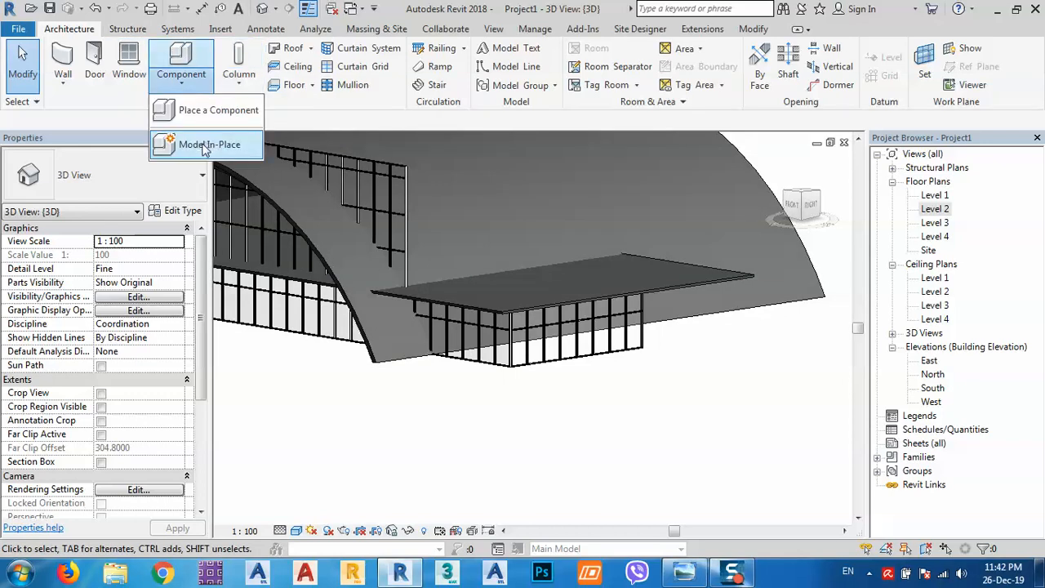
left_click(205, 146)
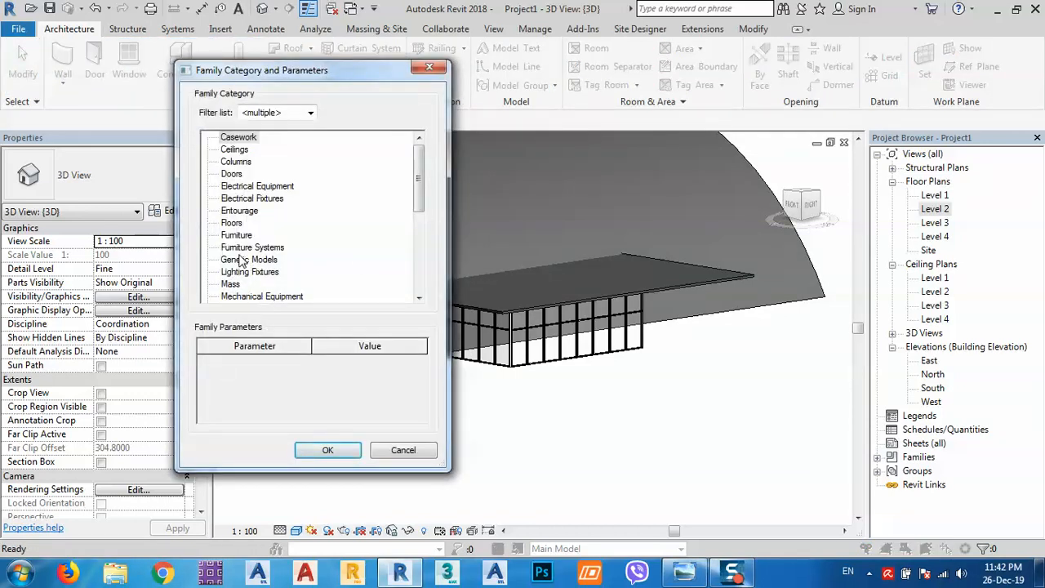
double_click(242, 260)
left_click(518, 319)
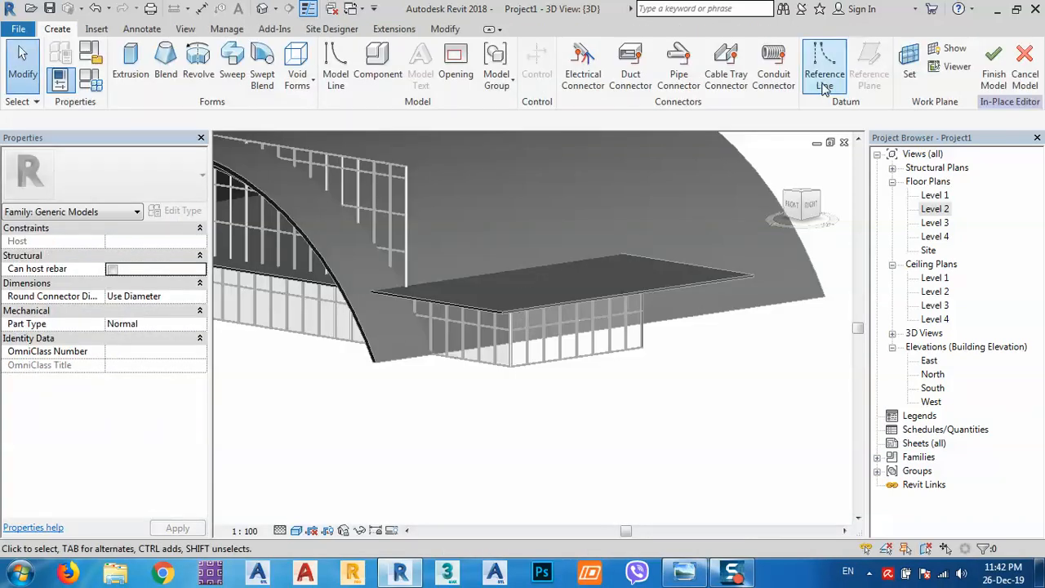
Step: Start a void extrusion and set its work plane to the side edge face of the canopy floor beside the arch
left_click(299, 72)
left_click(327, 111)
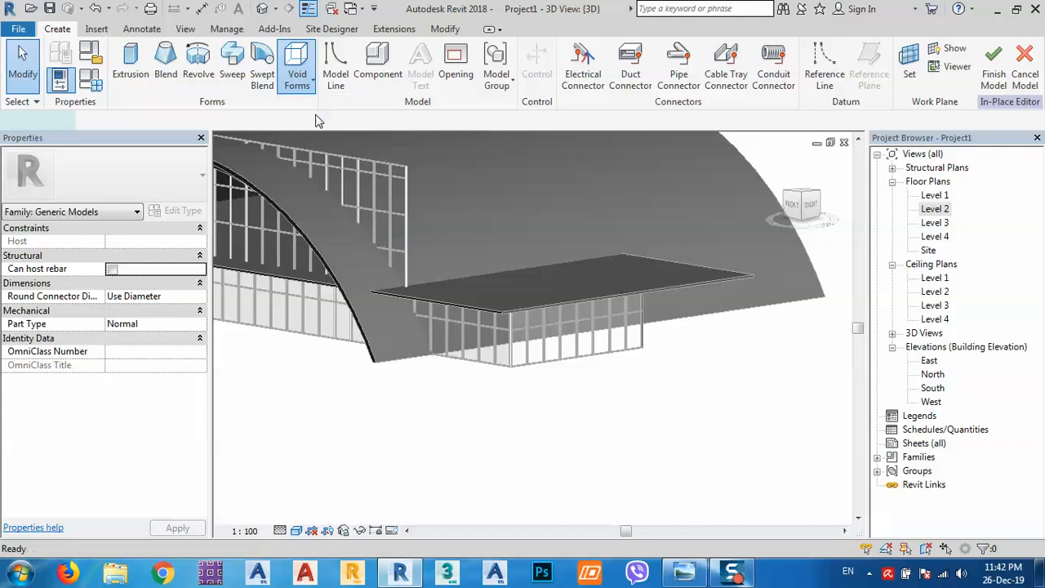
left_click(663, 72)
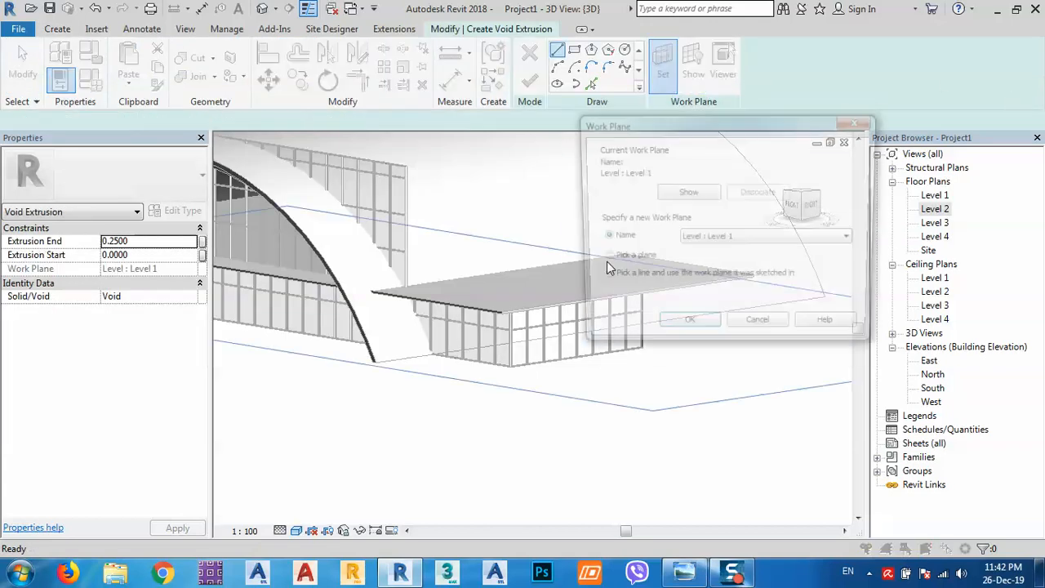
left_click(685, 331)
scroll(484, 308, "up", 10)
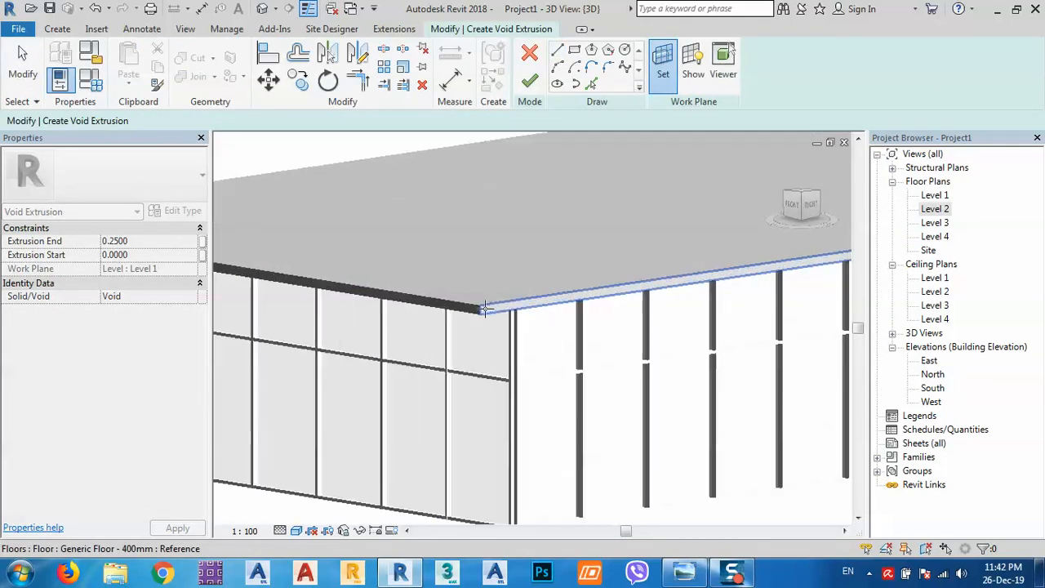
scroll(484, 308, "down", 3)
left_click(494, 315)
scroll(457, 306, "down", 6)
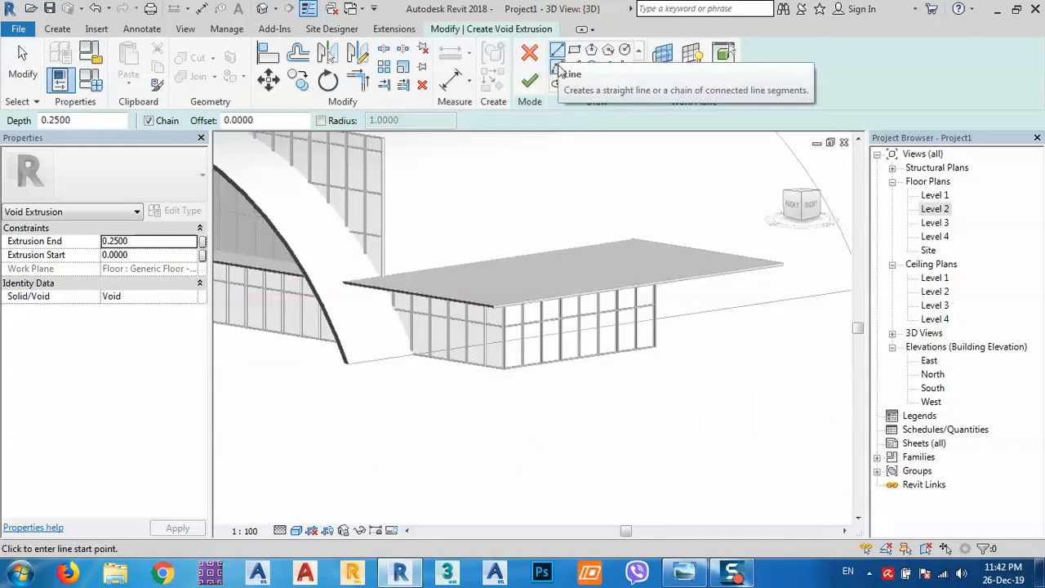
Step: Check the canopy in the reference photo and pick the canopy floor's upper side edge as the void's first sketch line
left_click(685, 572)
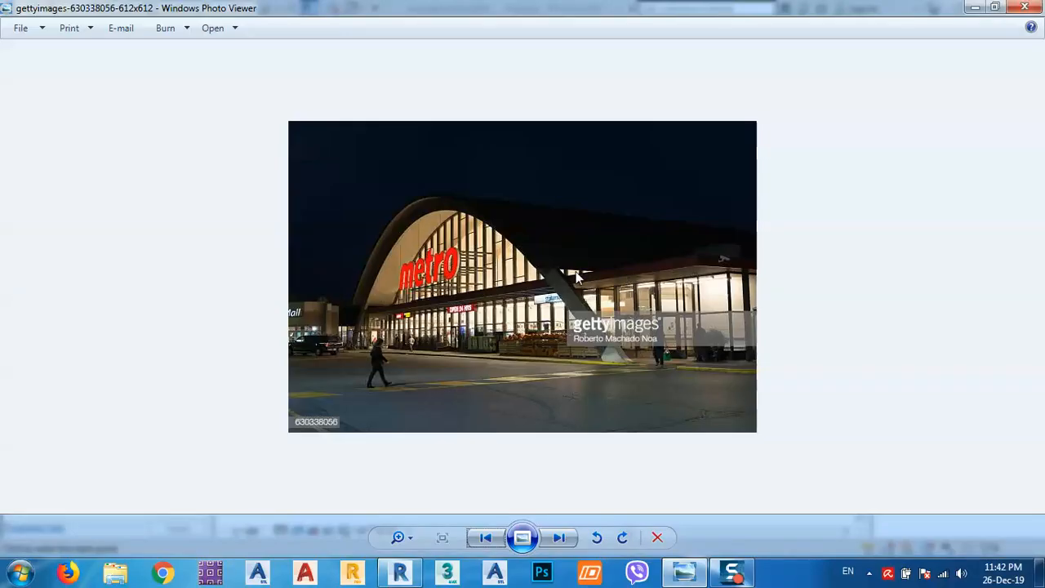
left_click(972, 8)
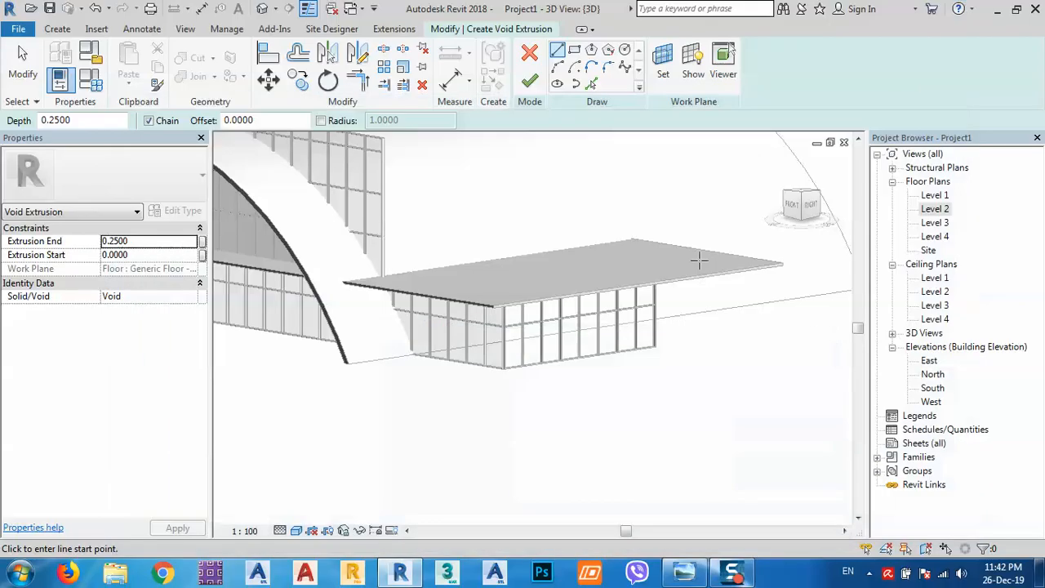
middle_click_drag(604, 282, 596, 133, "shift")
left_click(593, 85)
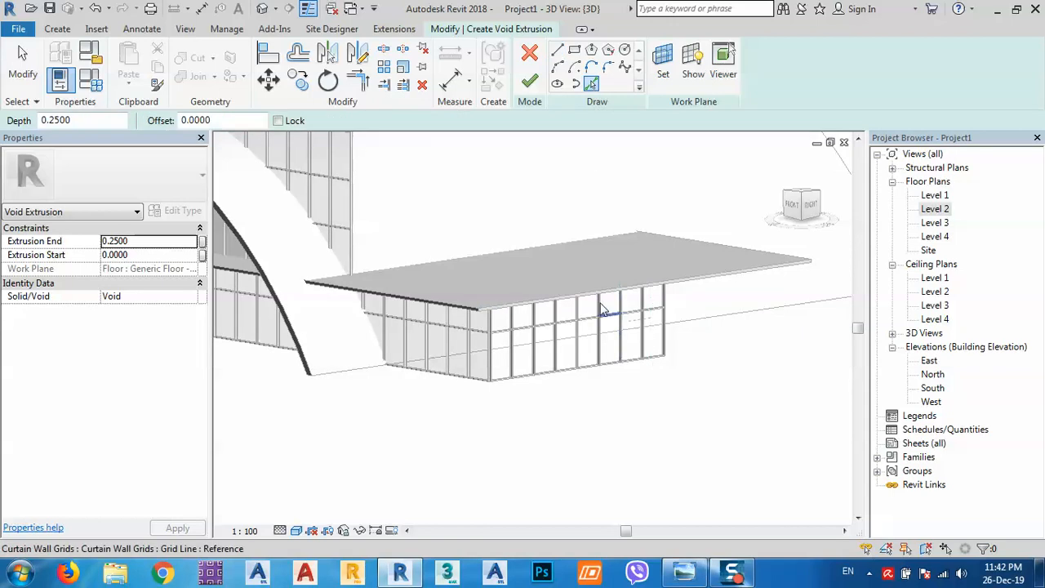
left_click(576, 299)
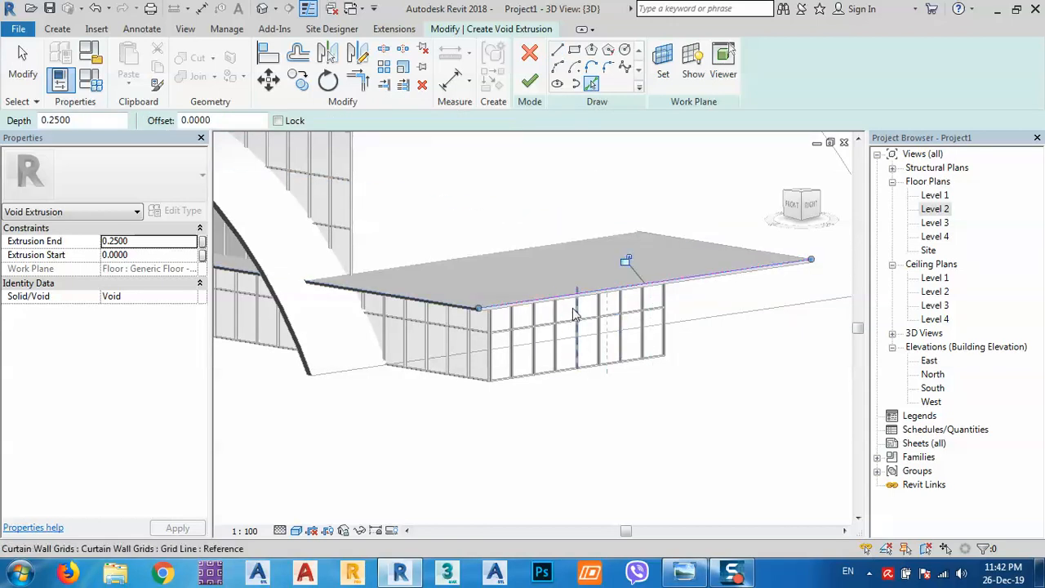
Step: Sketch a vertical line about 6.09 long down from the front corner of the canopy floor edge
left_click(558, 52)
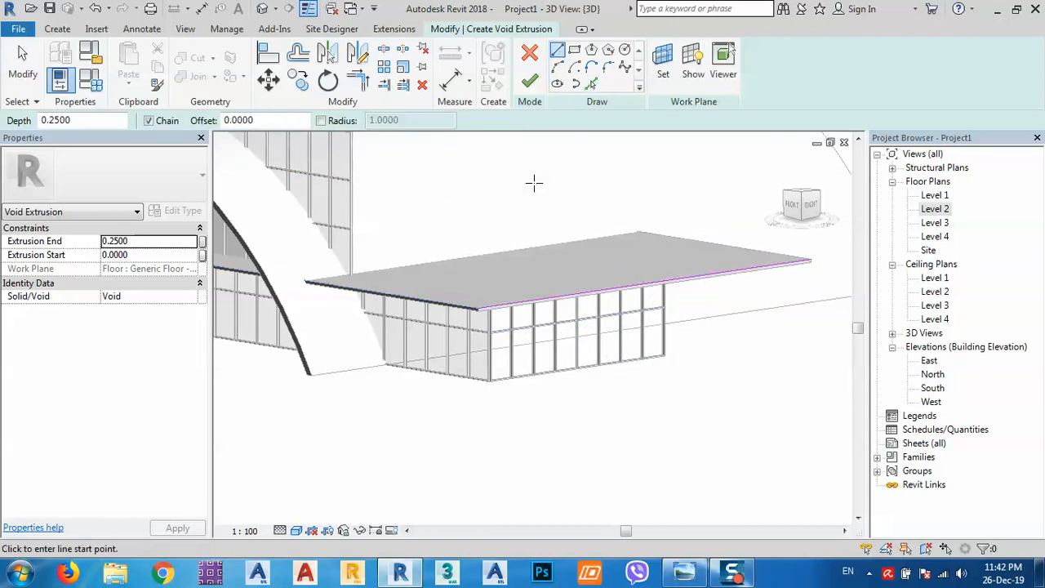
scroll(472, 308, "up", 2)
scroll(482, 309, "up", 3)
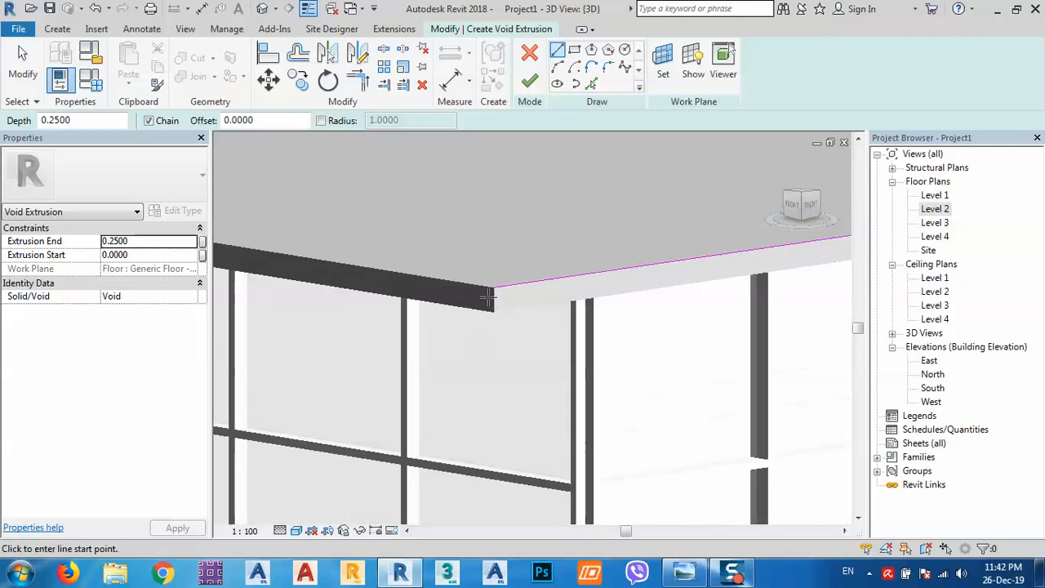
left_click(496, 283)
scroll(495, 279, "down", 3)
middle_click_drag(491, 281, 689, 343, "shift")
left_click(745, 297)
Step: Sketch a lower line about 22.42 long parallel to the canopy edge and close the loop up to the edge's far end
scroll(763, 297, "up", 3)
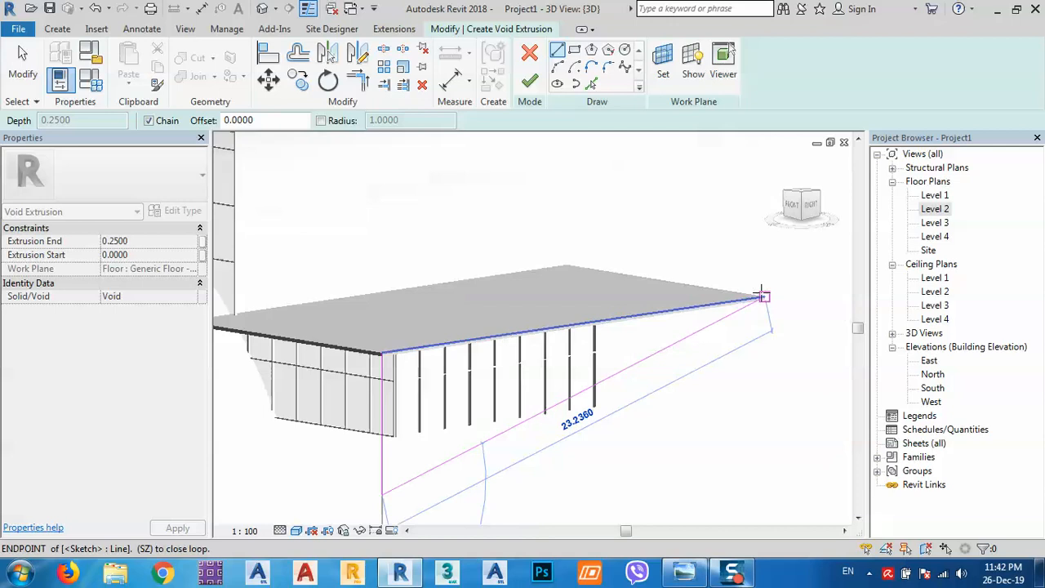
middle_click_drag(770, 310, 775, 399, "shift")
middle_click_drag(789, 474, 757, 322)
scroll(732, 358, "down", 1)
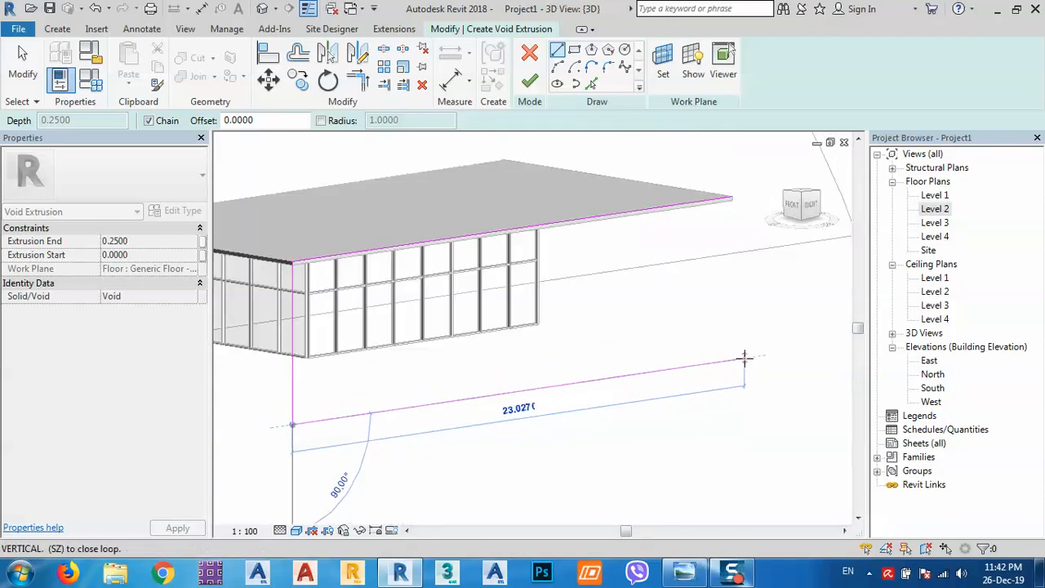
left_click(732, 360)
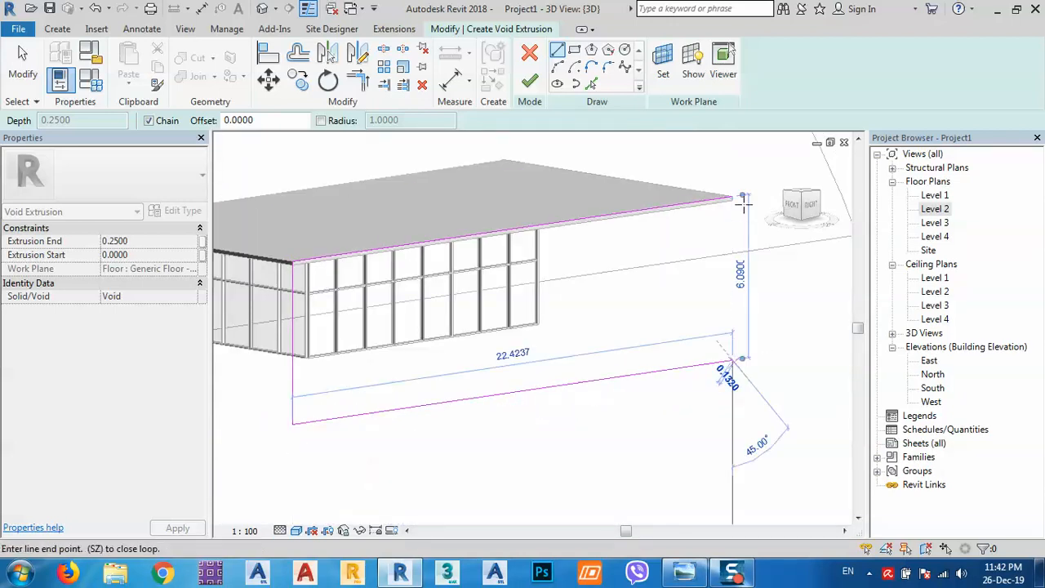
scroll(731, 199, "up", 5)
left_click(723, 202)
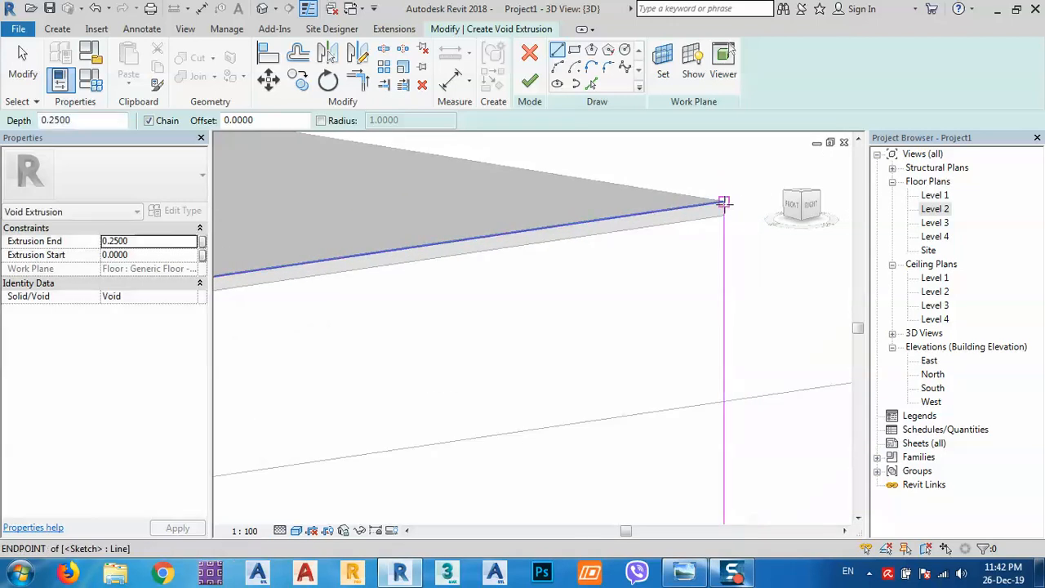
scroll(735, 269, "down", 4)
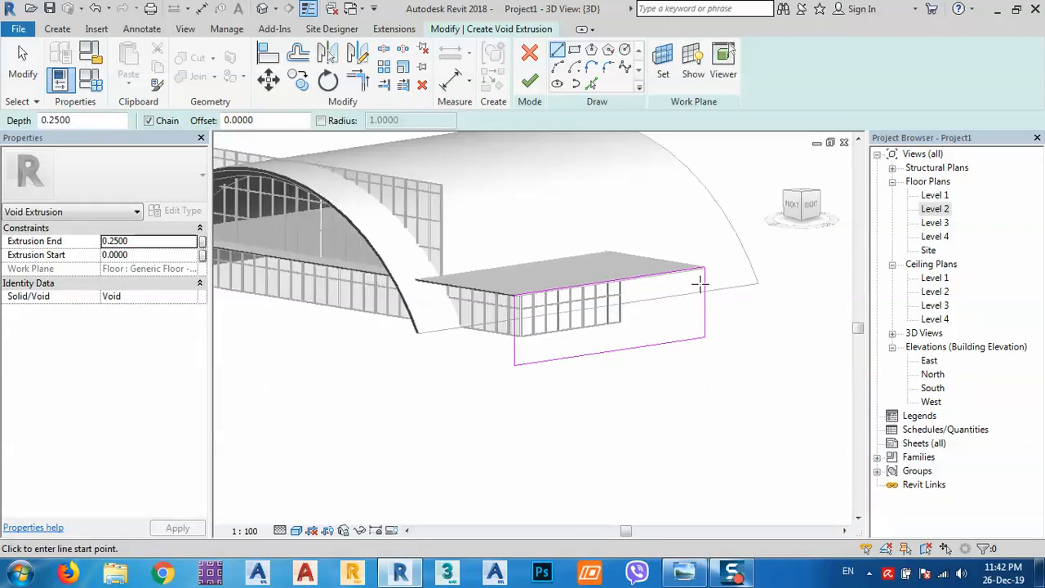
key("Escape")
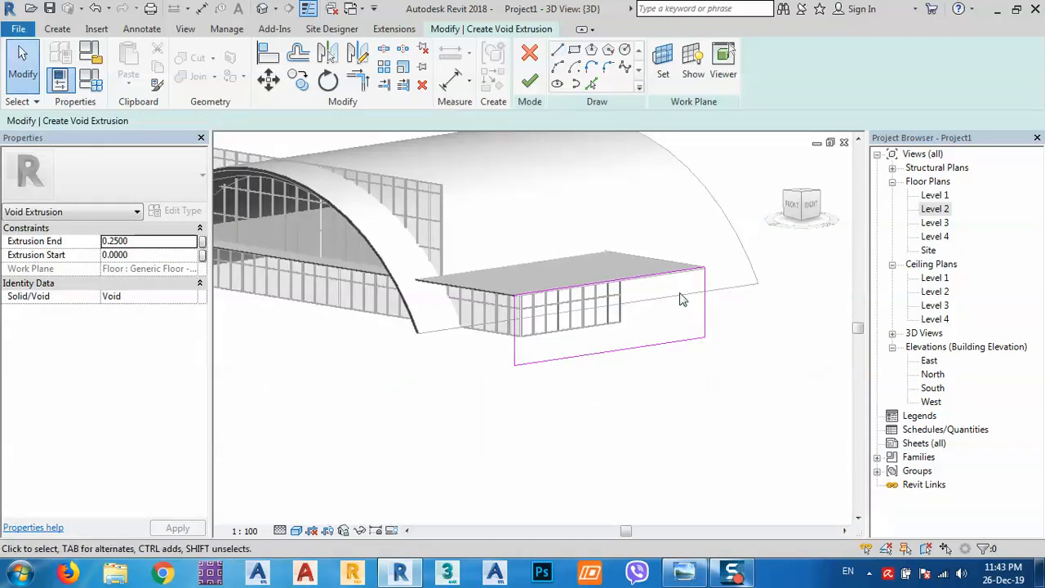
Step: Raise the sketch's upper line to make the void profile 7.2 high, and finish the void extrusion sketch
left_click(636, 283)
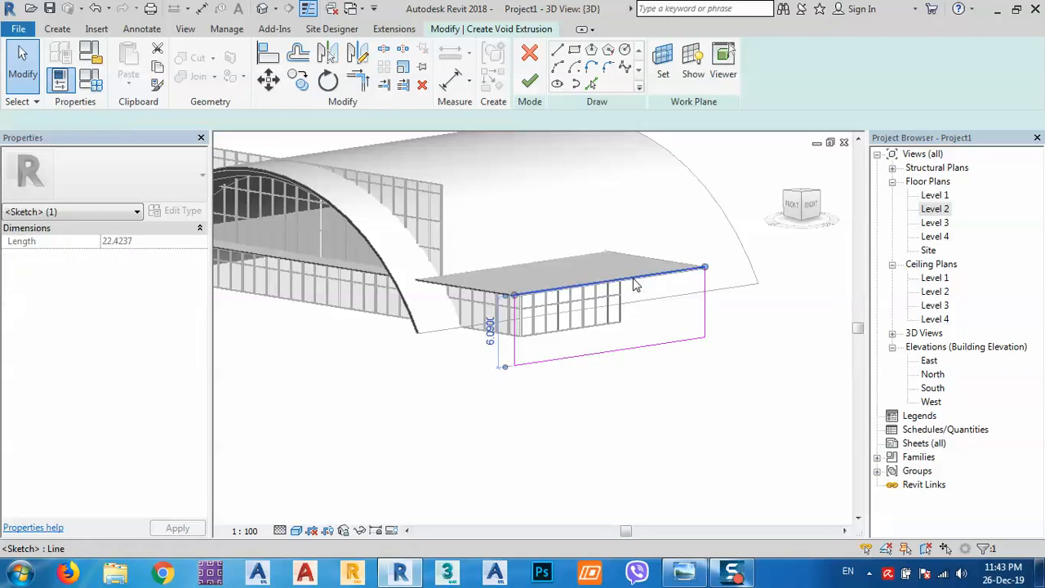
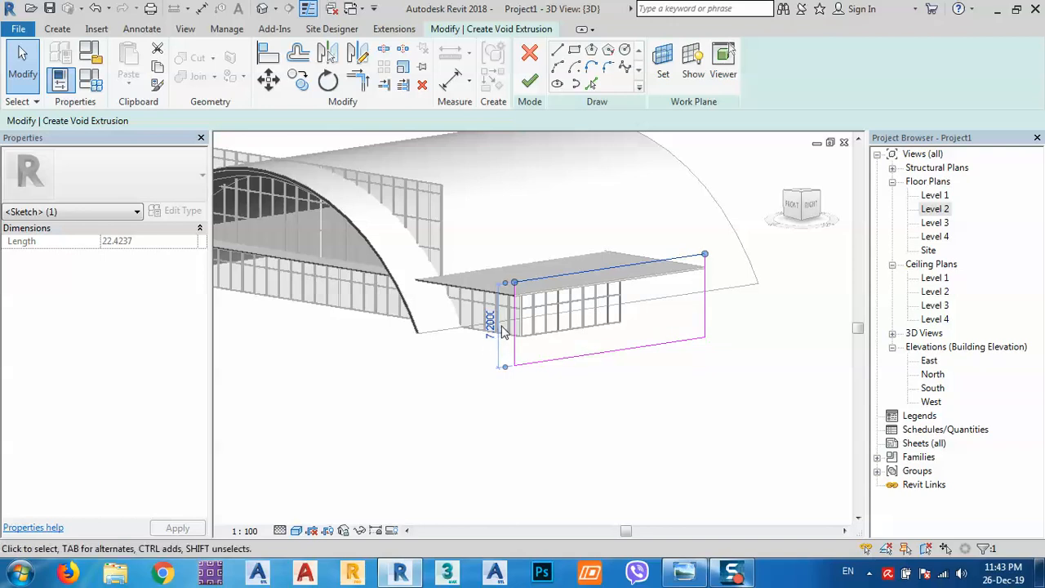
left_click(532, 82)
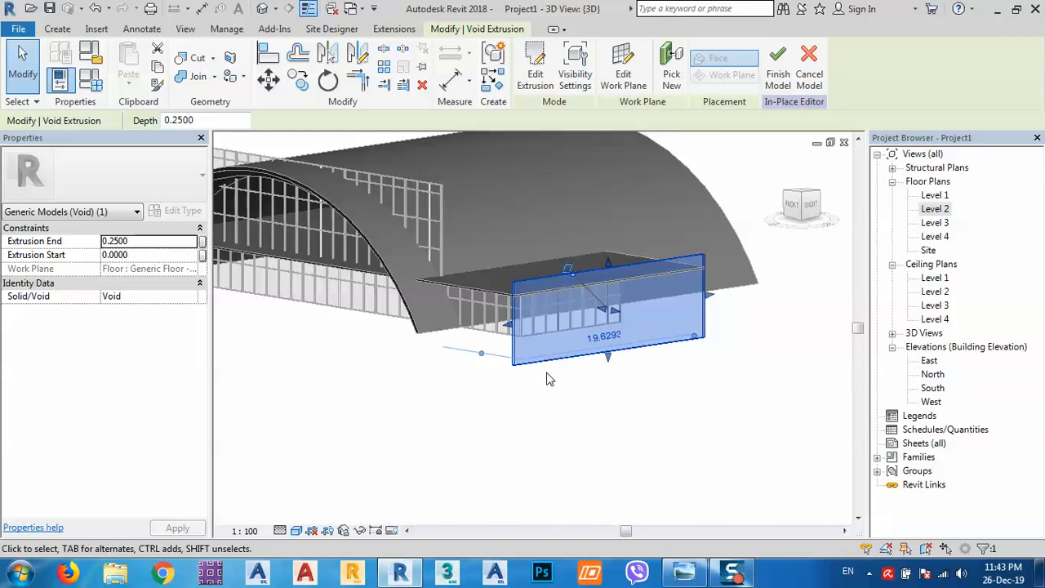
Step: Stretch the void extrusion across the whole building front, past the far canopy, to a depth of about 60.53
middle_click_drag(545, 339, 659, 392, "shift")
left_click_drag(641, 329, 367, 367)
middle_click_drag(367, 367, 730, 368, "shift")
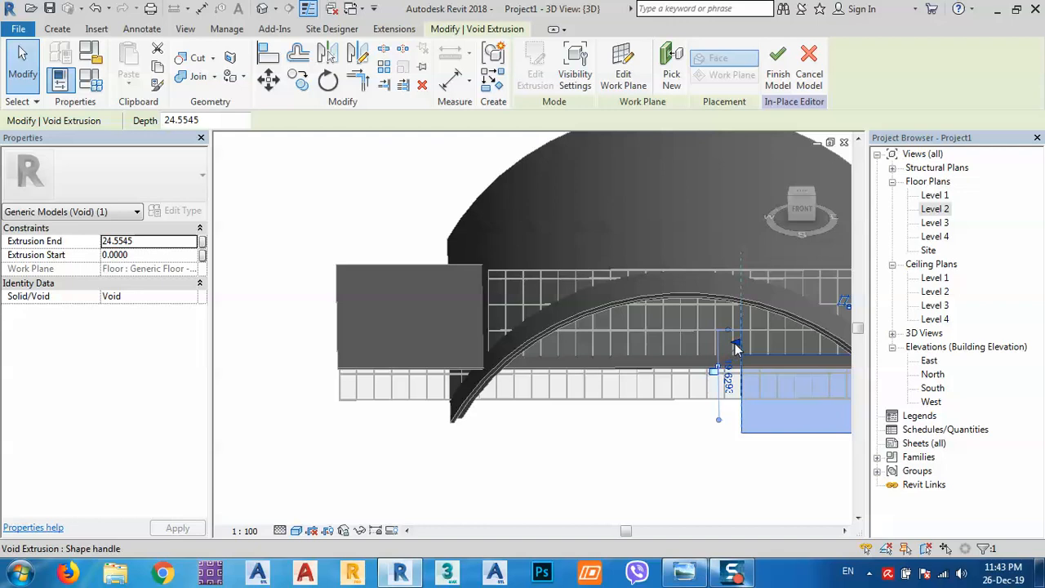
left_click_drag(736, 348, 321, 350)
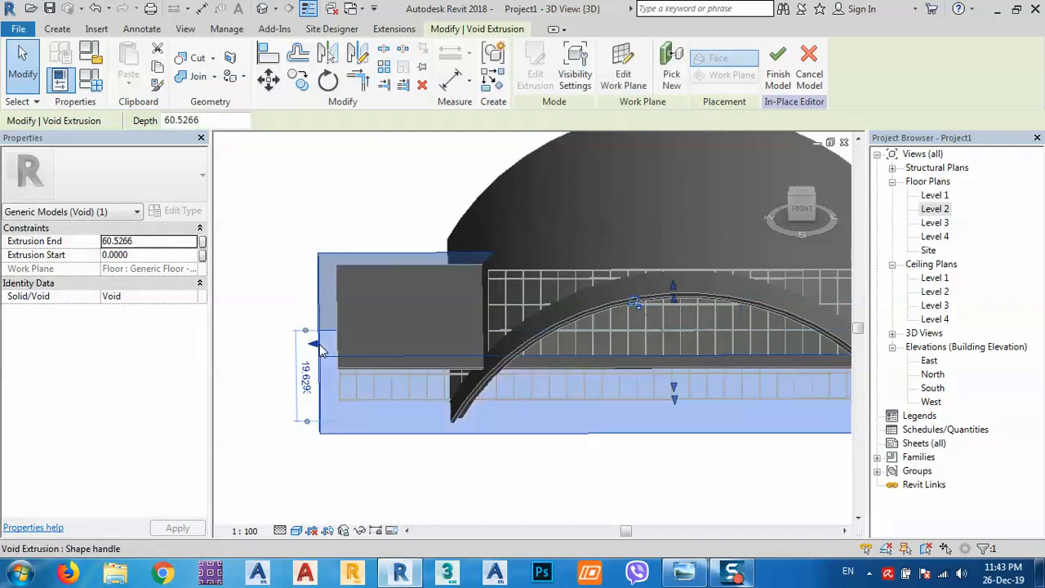
scroll(330, 318, "down", 3)
middle_click_drag(651, 422, 594, 397, "shift")
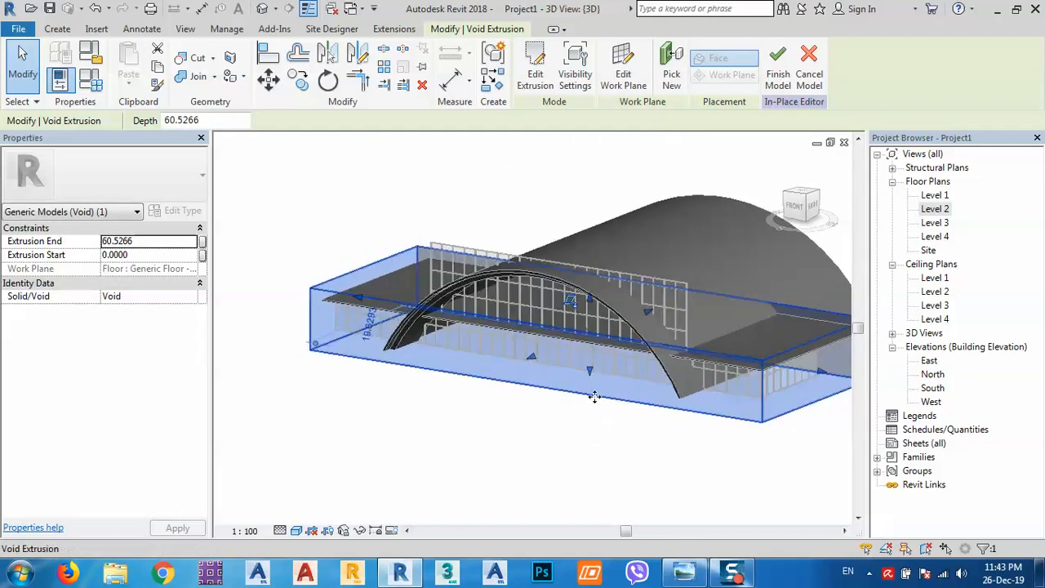
Step: Start cutting solid geometry with the void extrusion in the in-place model
left_click(194, 60)
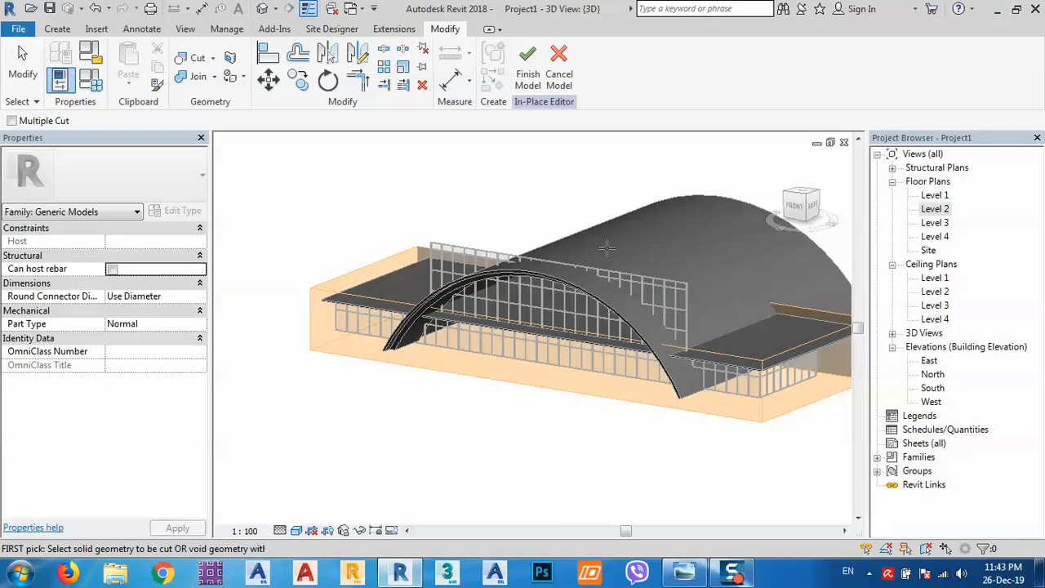
Step: Cut the 0.6 m arched front roof with the void extrusion and finish the in-place model
key("Escape")
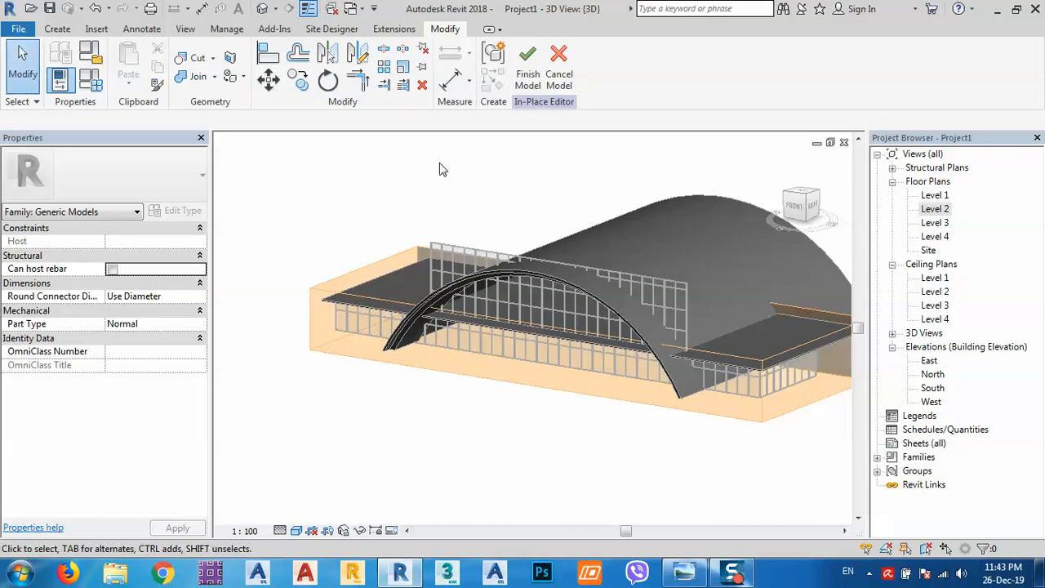
left_click(183, 62)
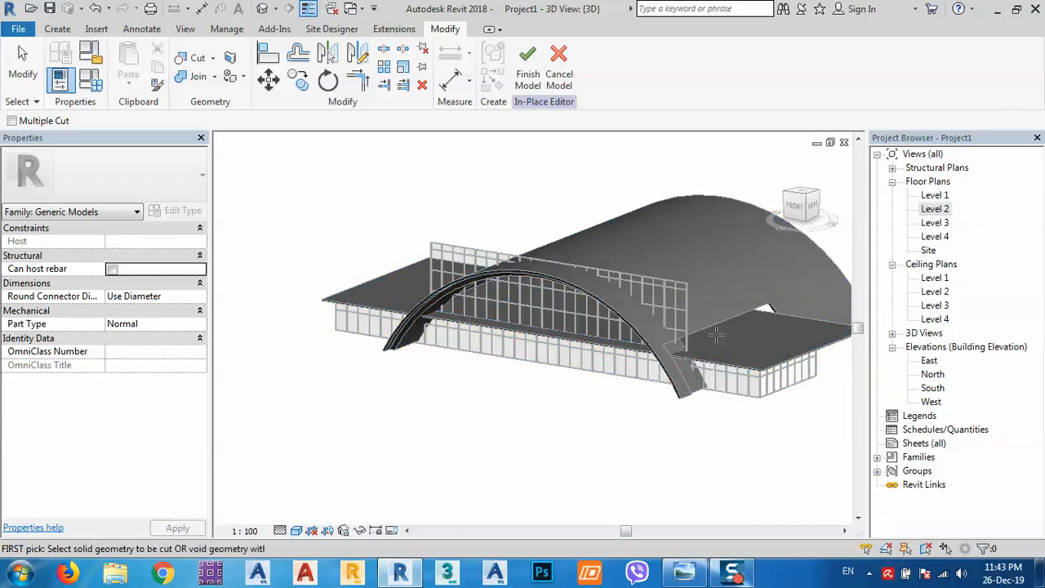
middle_click_drag(717, 335, 714, 345, "shift")
scroll(656, 370, "up", 2)
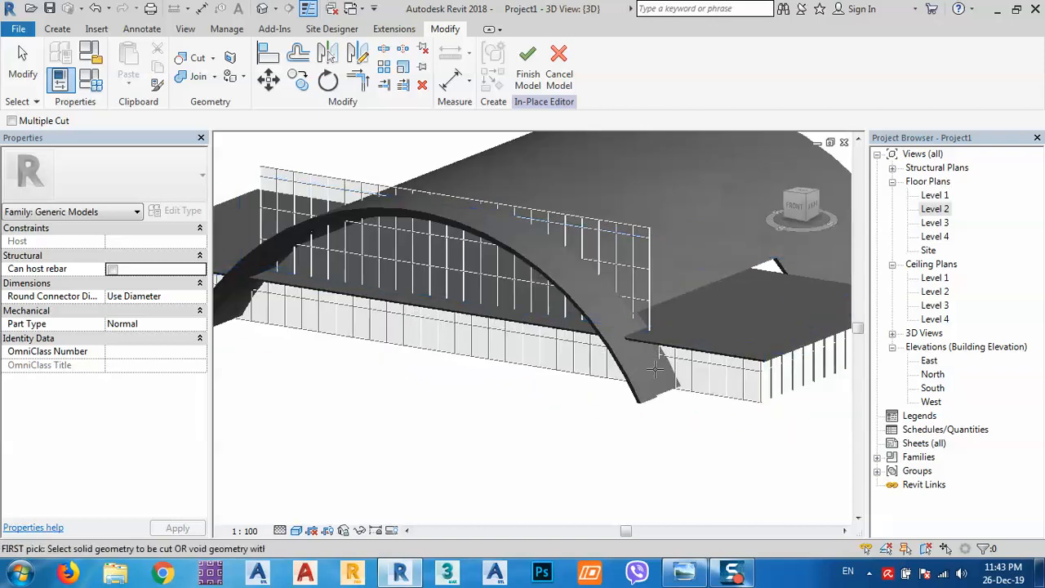
scroll(665, 384, "up", 1)
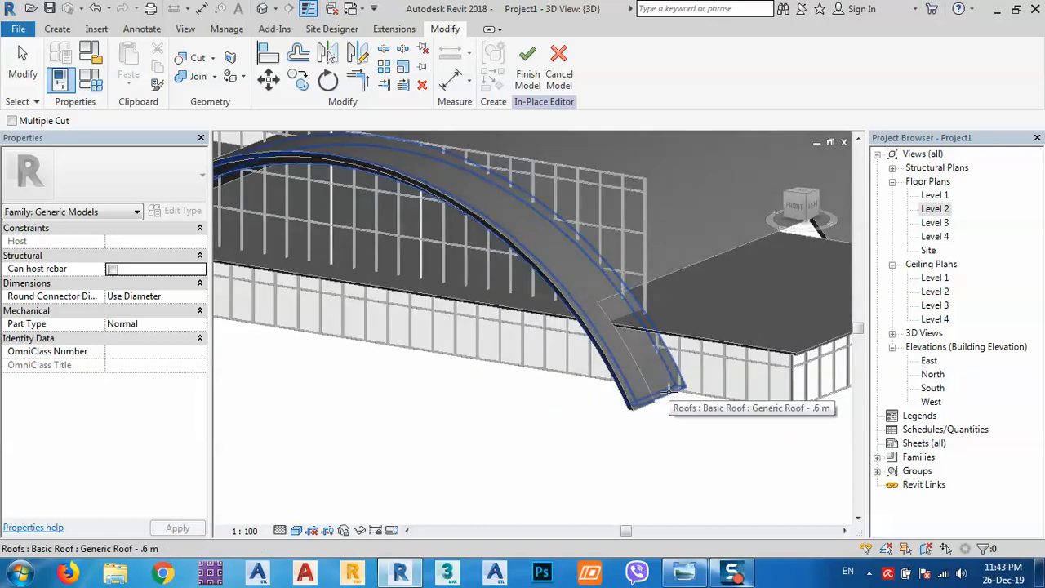
left_click(669, 391)
scroll(778, 429, "down", 3)
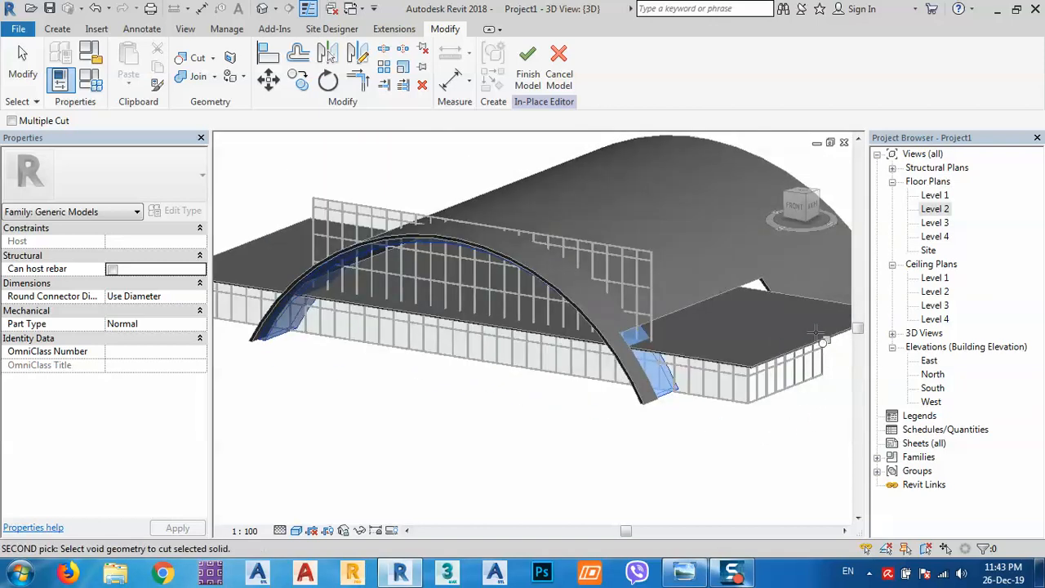
scroll(817, 333, "down", 3)
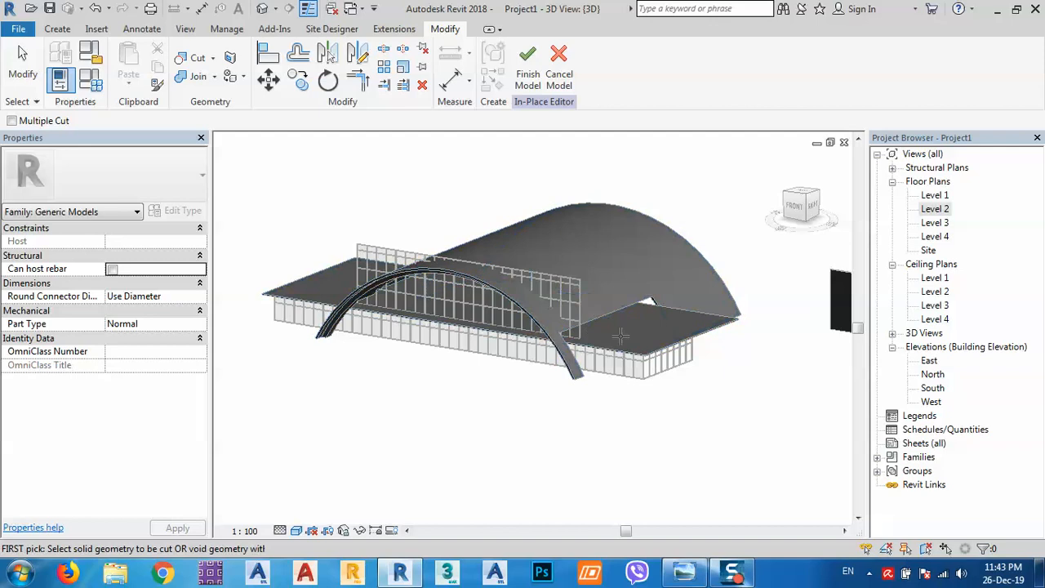
scroll(604, 336, "up", 3)
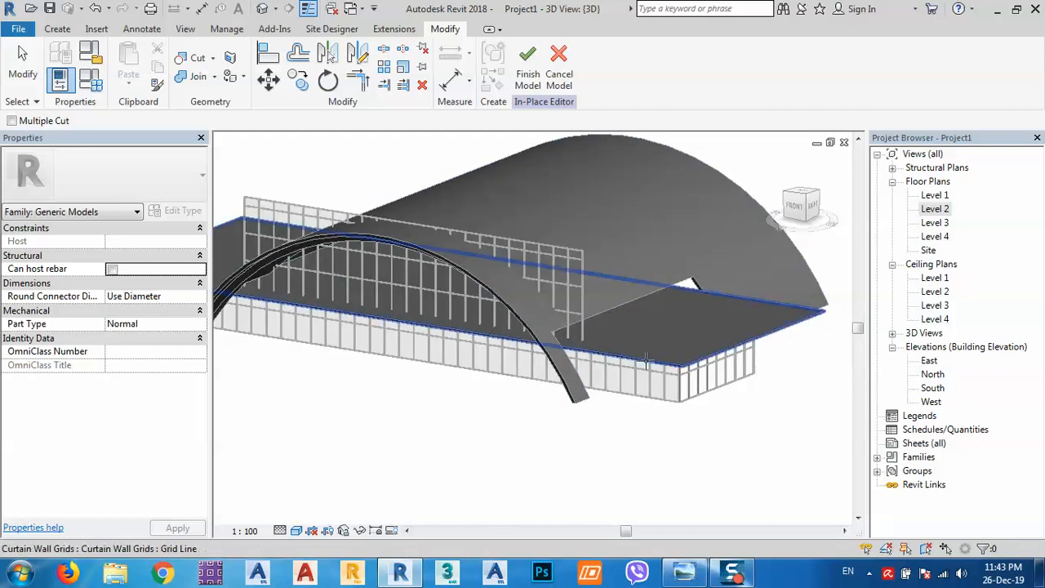
left_click(529, 73)
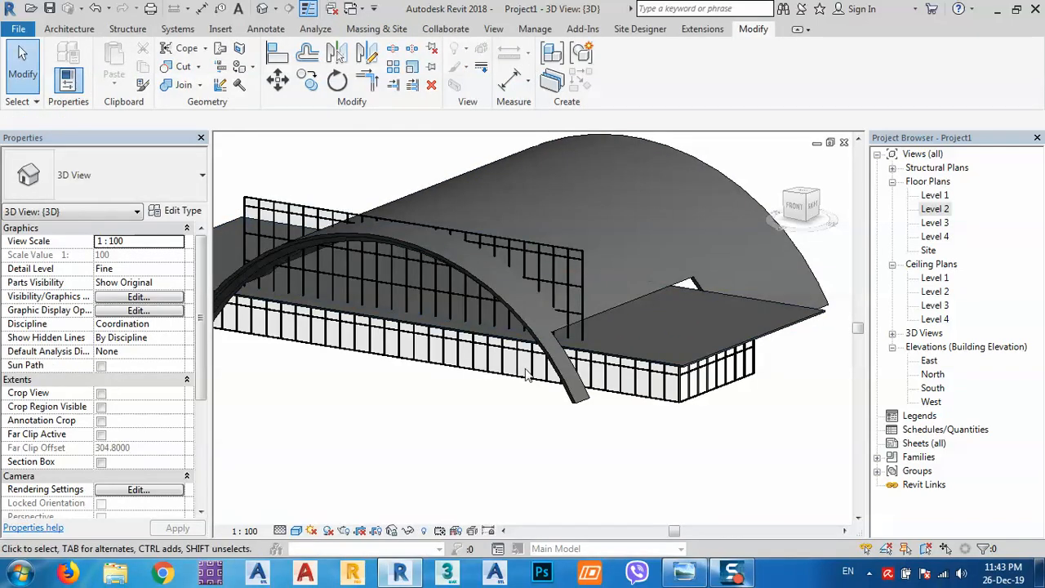
Step: Set the 3D view's visual style to Consistent Colors
middle_click_drag(637, 409, 661, 309, "shift")
scroll(289, 273, "up", 5)
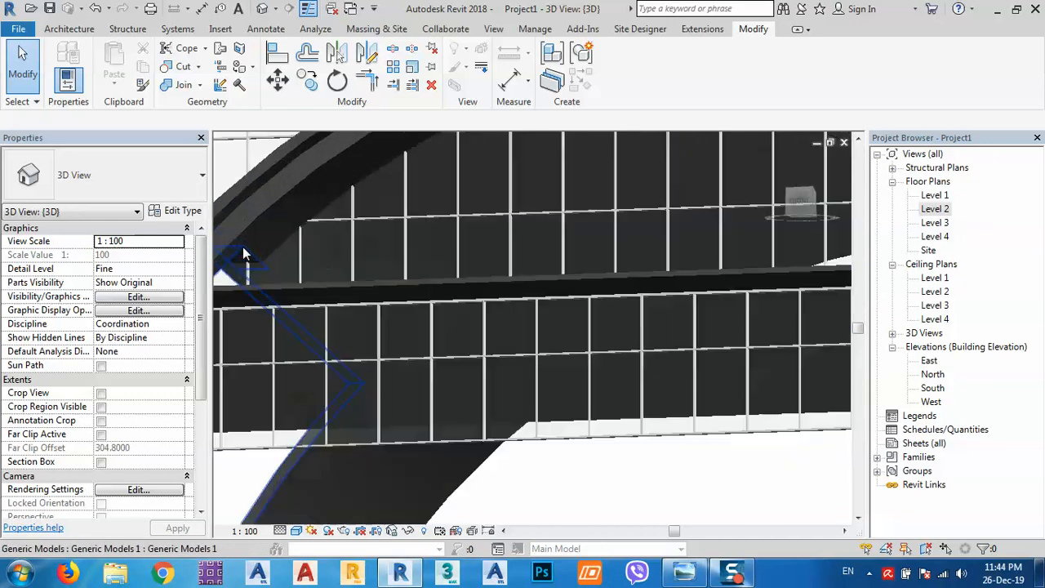
scroll(452, 263, "down", 4)
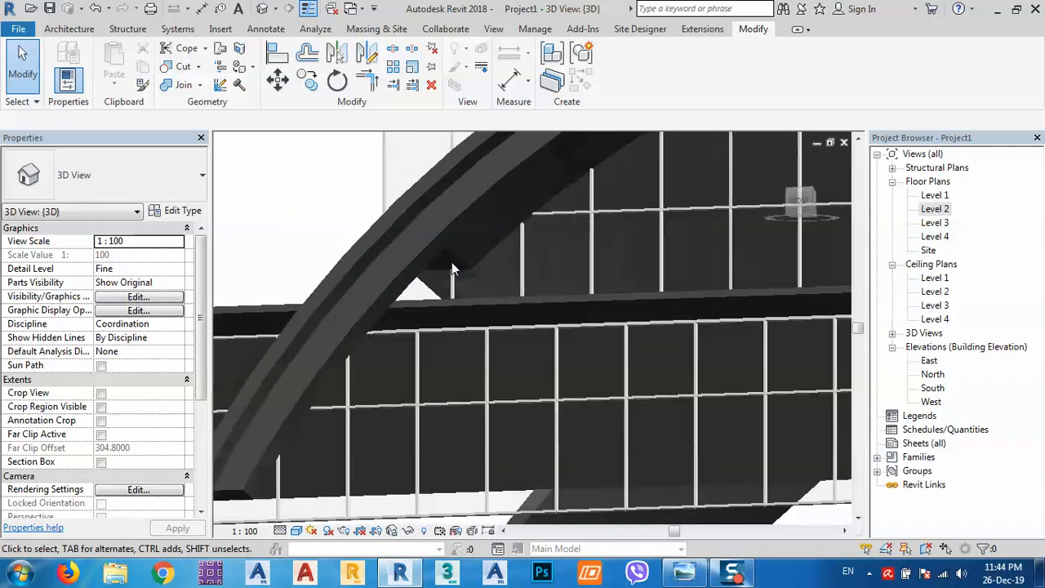
left_click(297, 531)
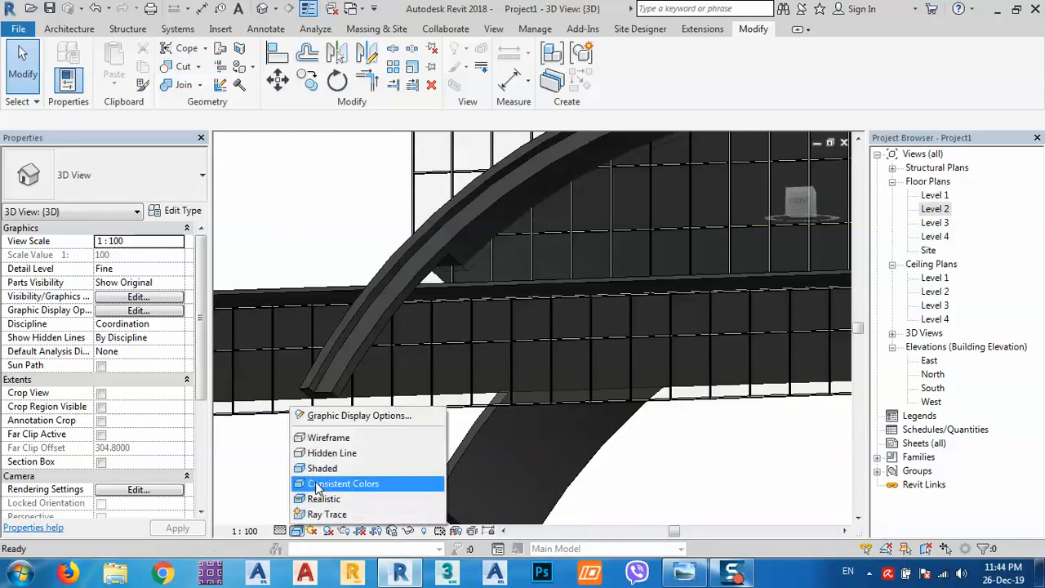
left_click(317, 467)
left_click(296, 532)
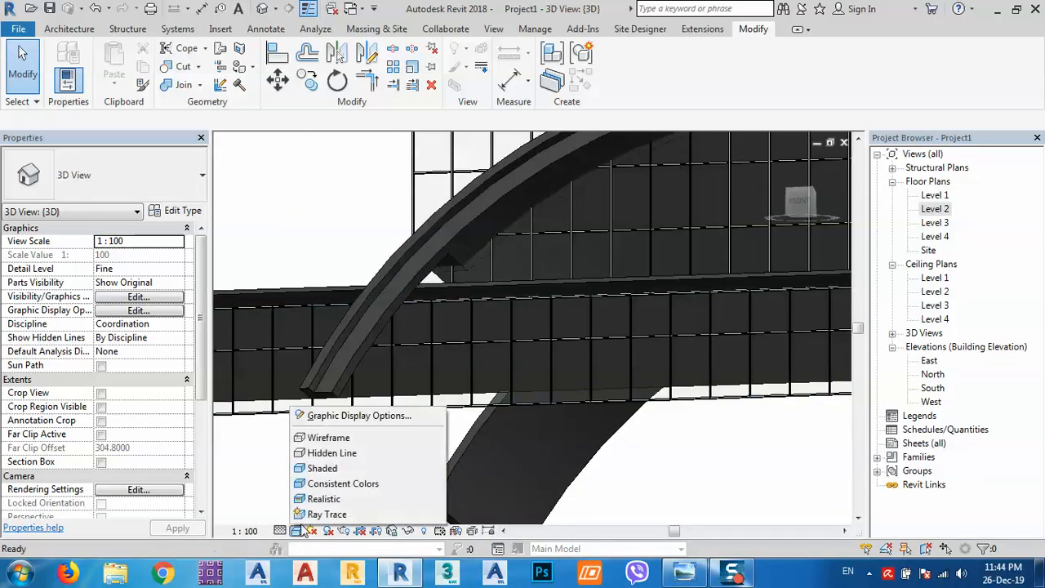
left_click(327, 484)
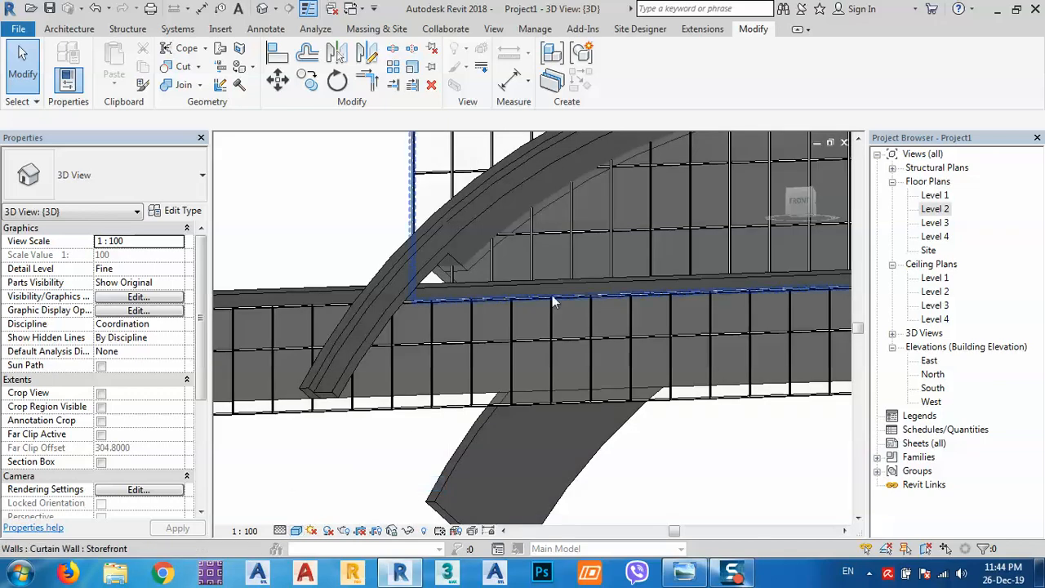
Step: Compare the front arch's leg with the reference photo of the building
middle_click_drag(670, 347, 457, 362, "shift")
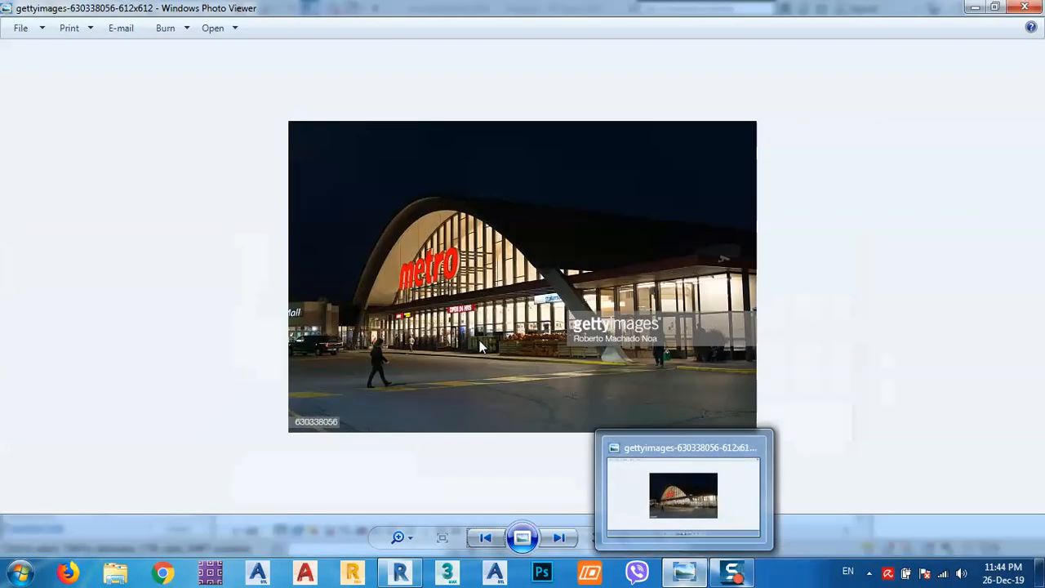
left_click(686, 477)
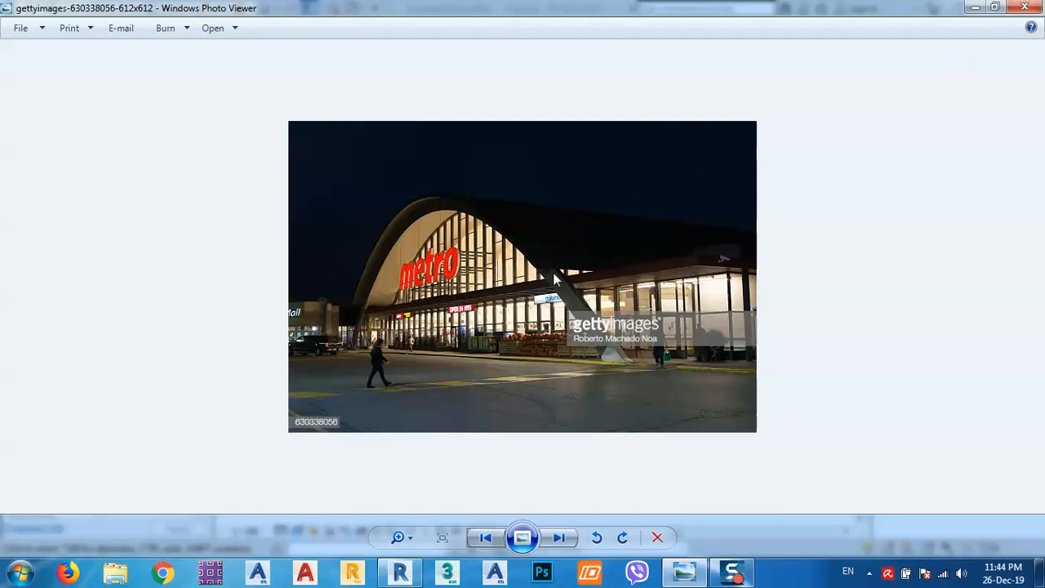
left_click(974, 10)
middle_click_drag(590, 342, 567, 303, "shift")
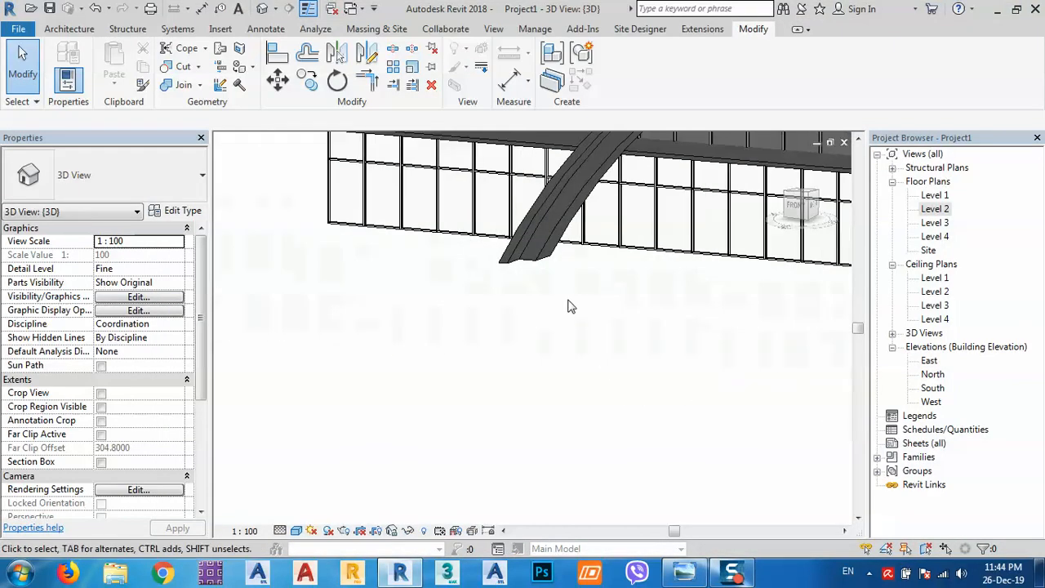
Step: Set the structure layer thickness of the Generic Roof - .6 m type to 1.0000
left_click(531, 253)
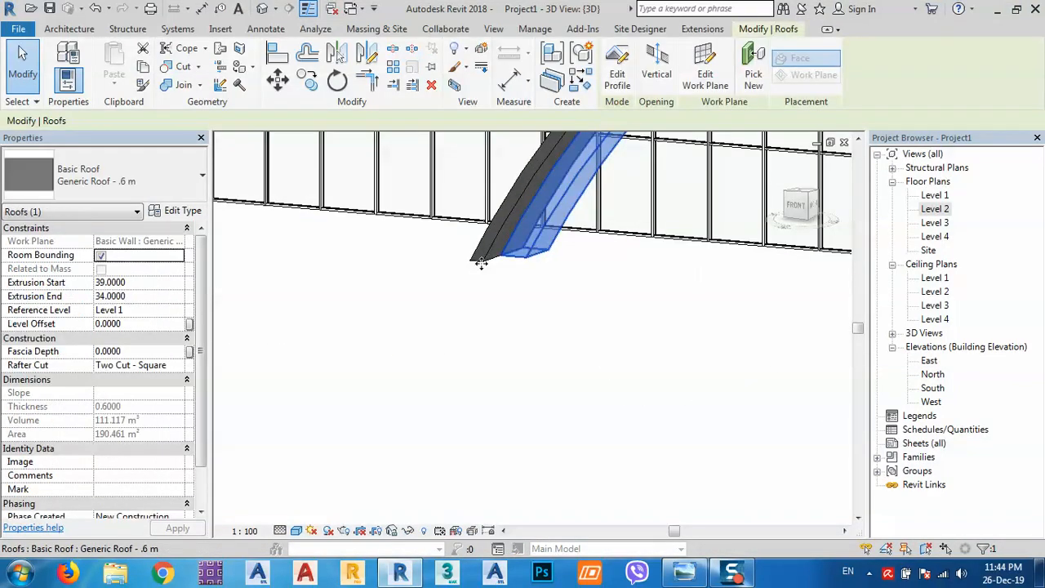
left_click(182, 211)
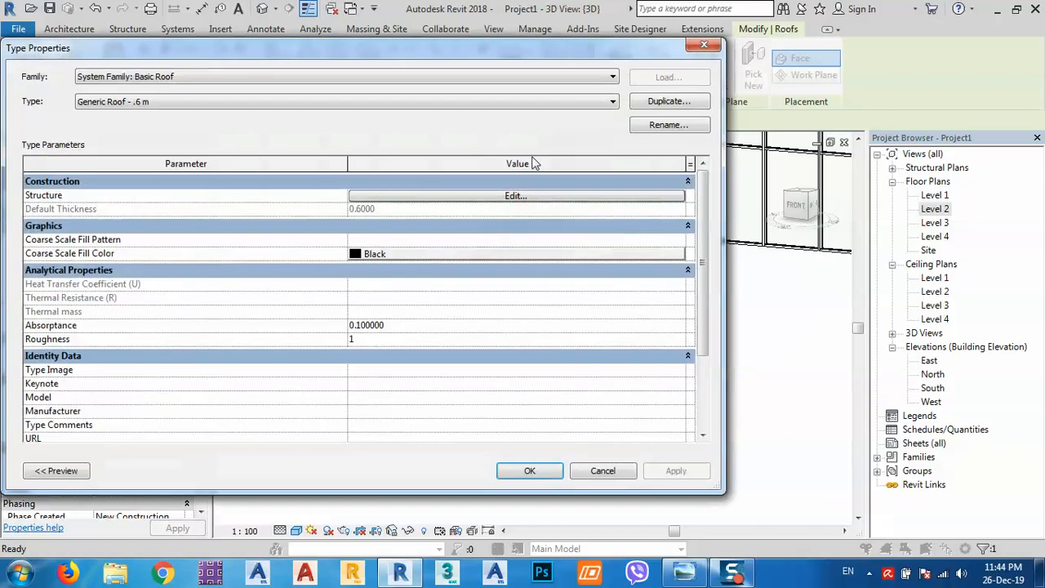
left_click(515, 197)
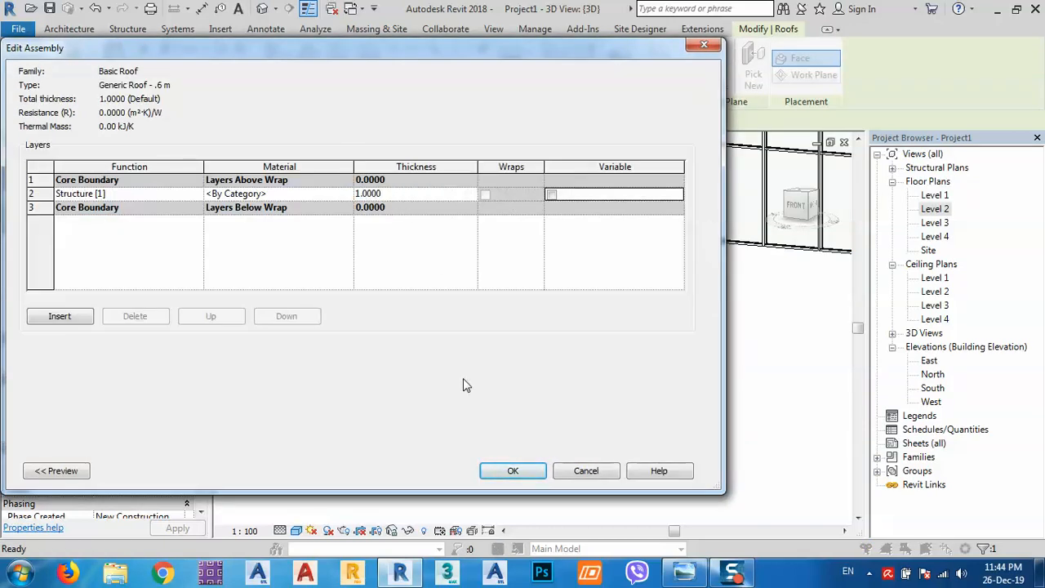
left_click(515, 474)
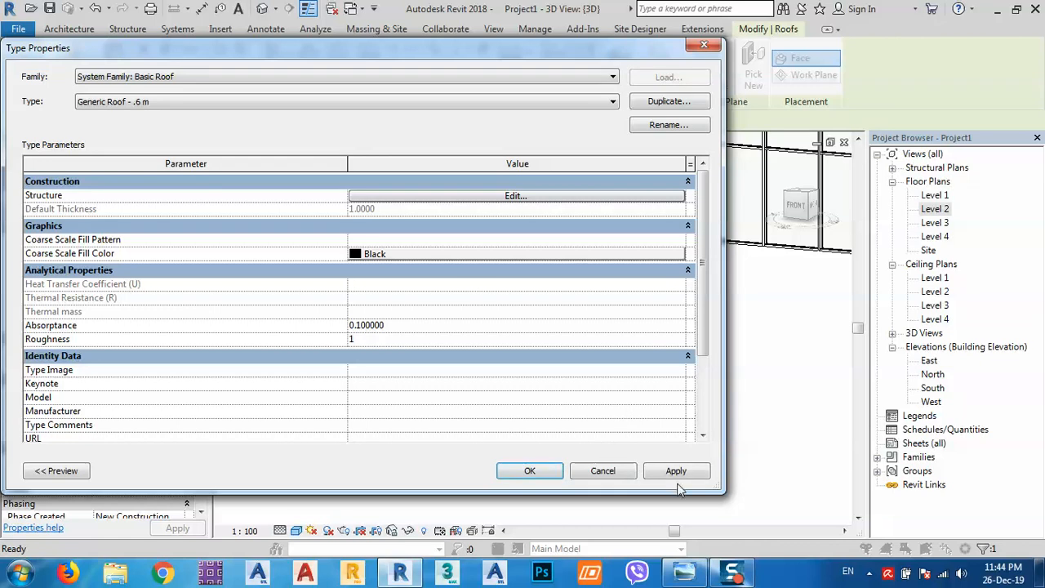
left_click(544, 473)
left_click(555, 346)
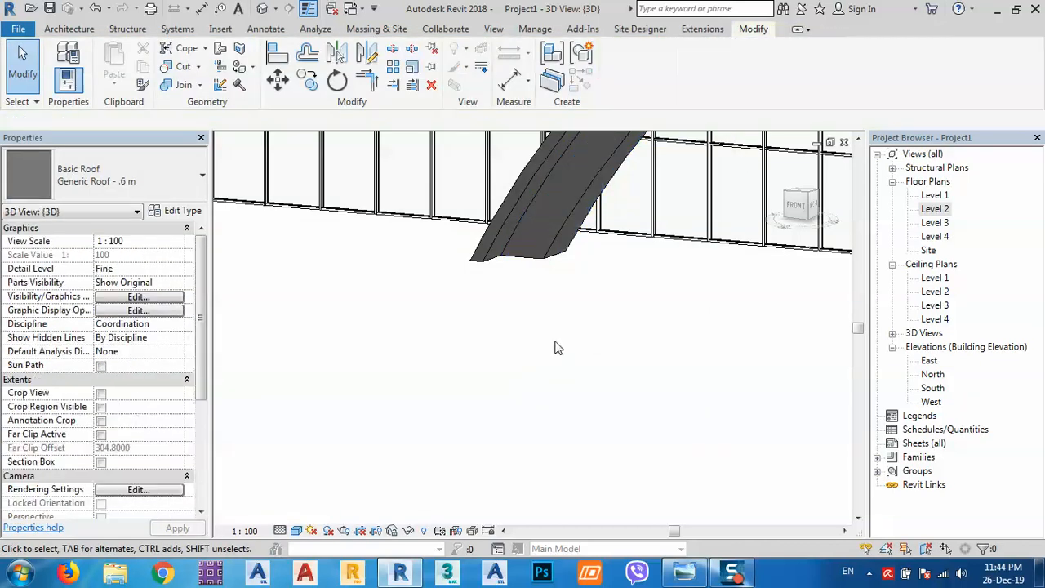
Step: Examine the thickened arch leg at its base and compare it with the reference photo
scroll(490, 317, "down", 3)
scroll(507, 318, "down", 2)
middle_click_drag(542, 328, 163, 308)
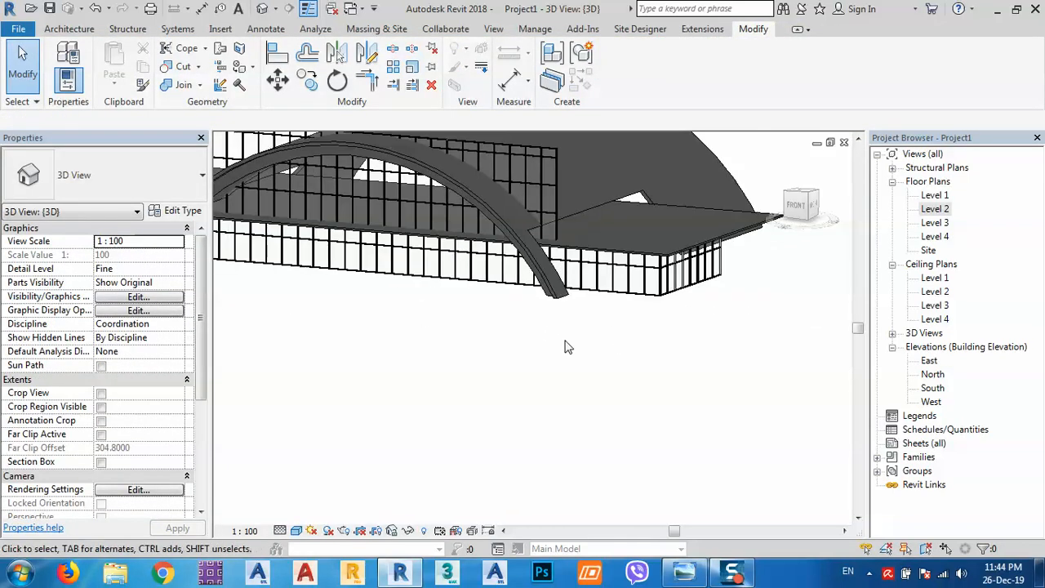
scroll(560, 293, "up", 6)
scroll(537, 280, "up", 2)
middle_click_drag(539, 281, 618, 346)
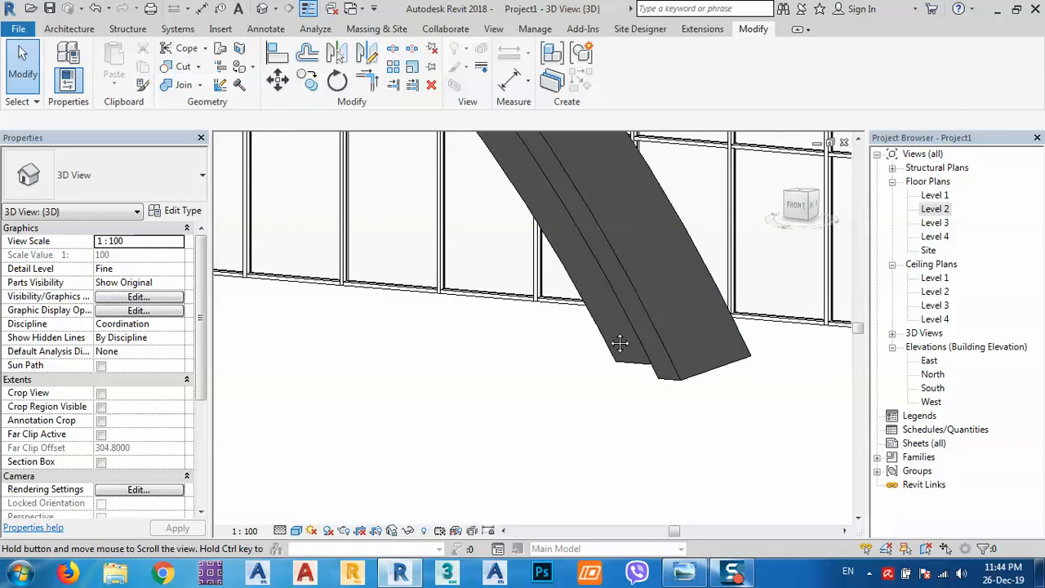
left_click(684, 576)
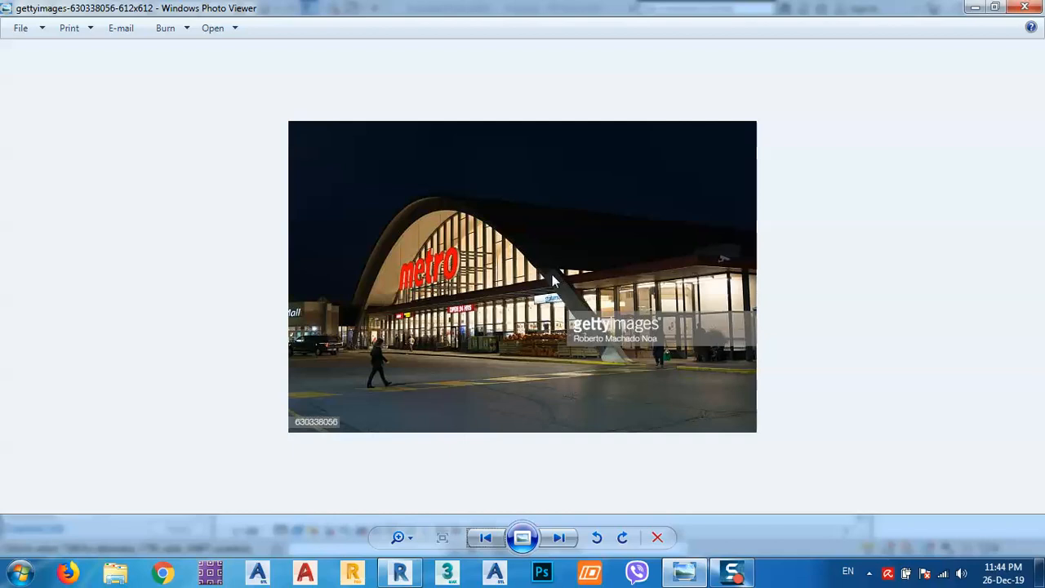
left_click(975, 8)
middle_click_drag(653, 280, 484, 277)
left_click(583, 392)
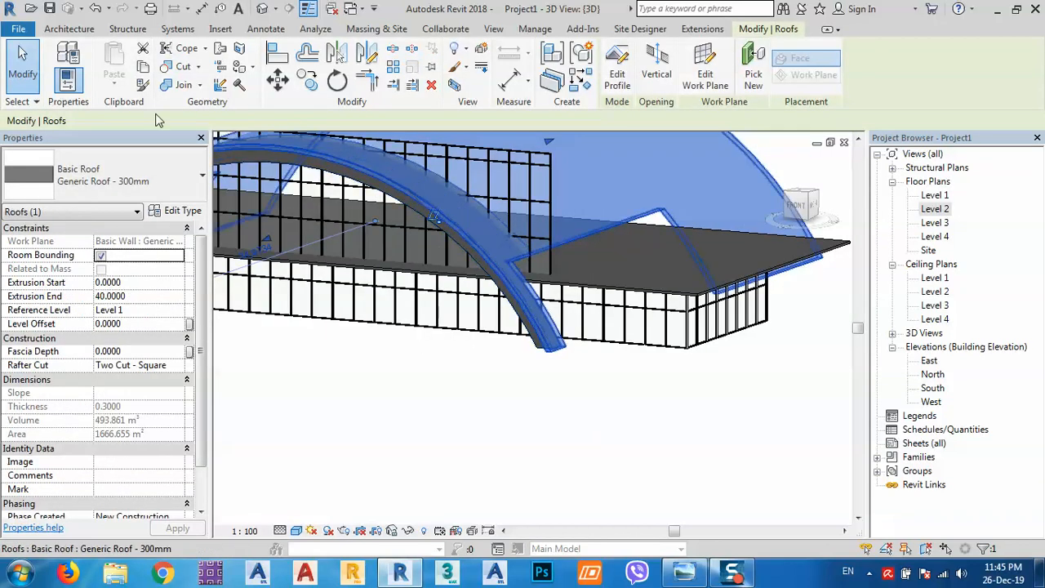
left_click(183, 67)
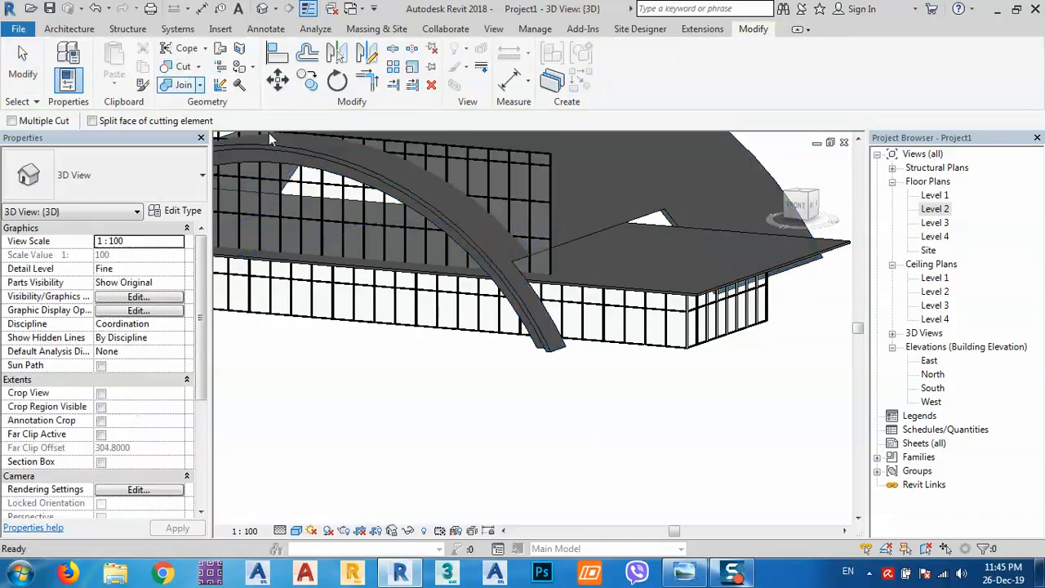
left_click(538, 301)
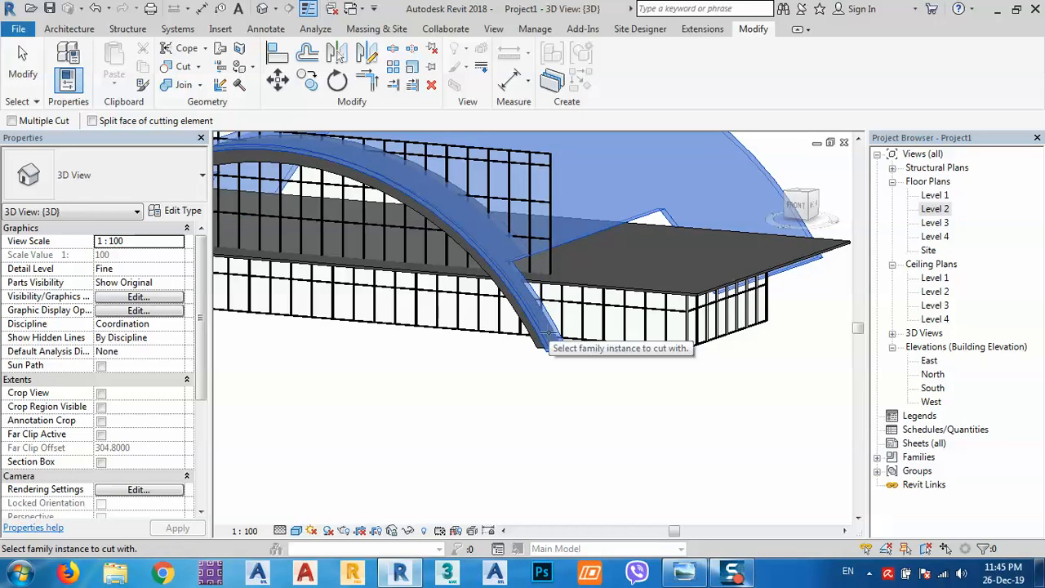
key("Escape")
key("Escape")
Step: Open the in-place generic model that cuts the arched roofs for editing
left_click(625, 220)
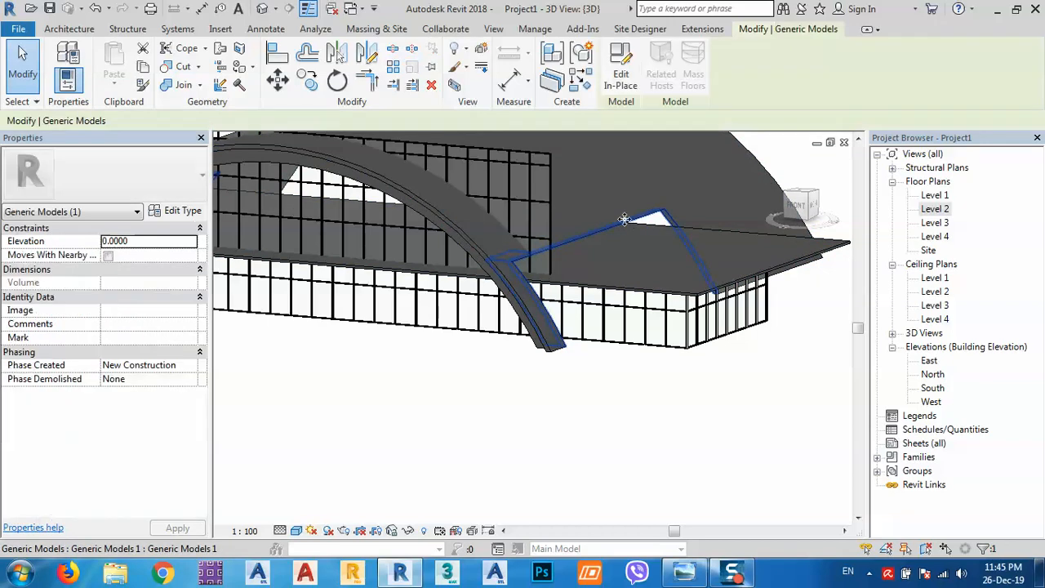
key("Escape")
left_click(666, 213)
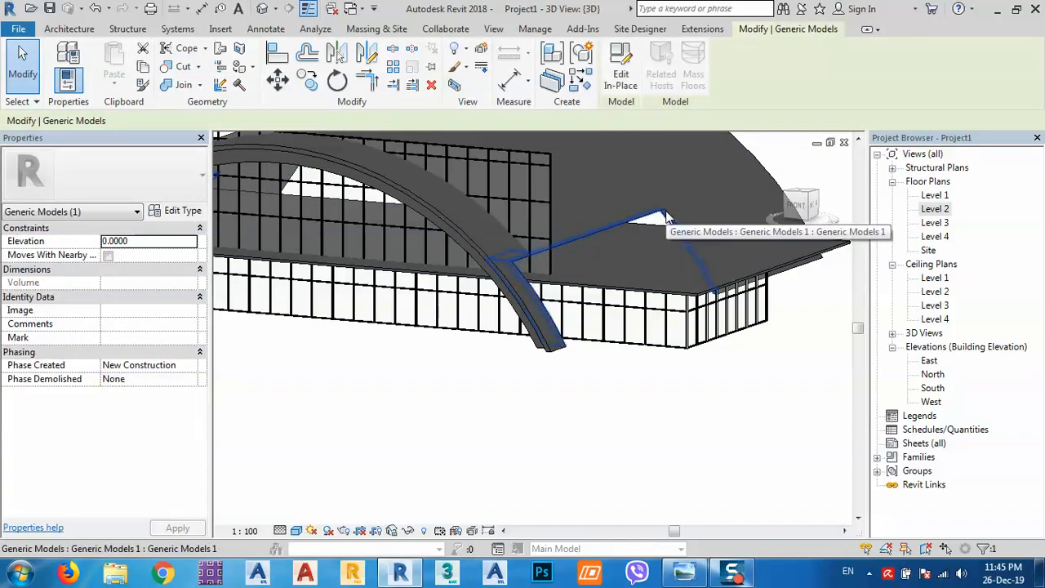
double_click(617, 156)
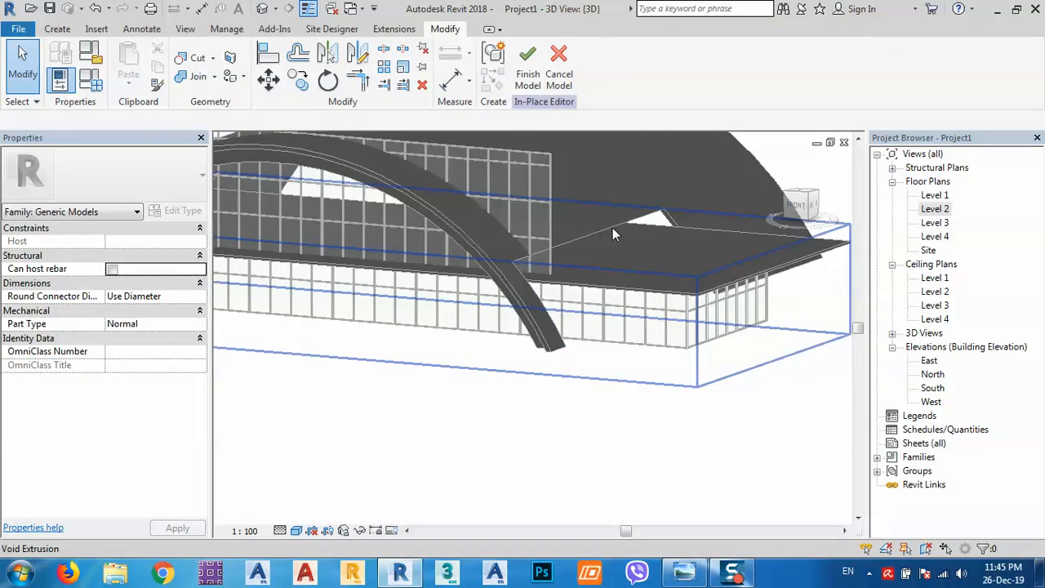
Step: Stretch the void extrusion's front face forward past the front arch and delete the void extrusion
left_click(623, 222)
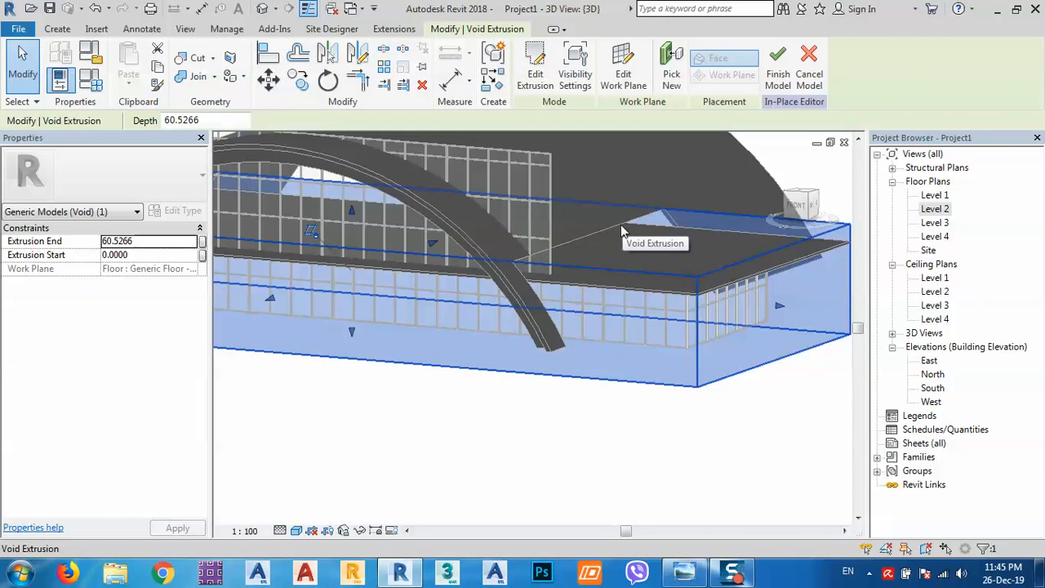
left_click_drag(273, 303, 226, 317)
middle_click_drag(369, 327, 515, 343, "shift")
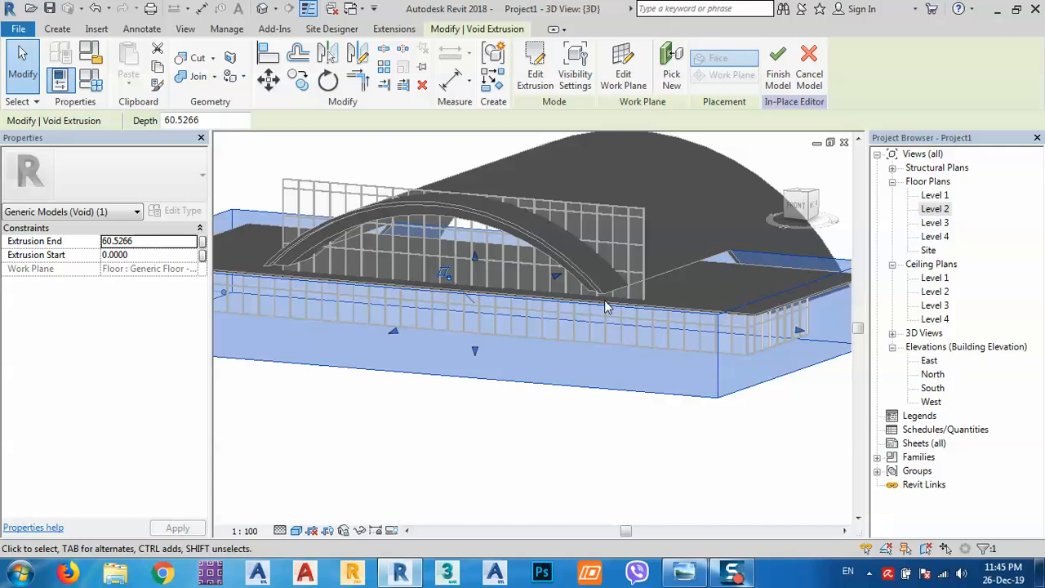
middle_click_drag(606, 307, 586, 311)
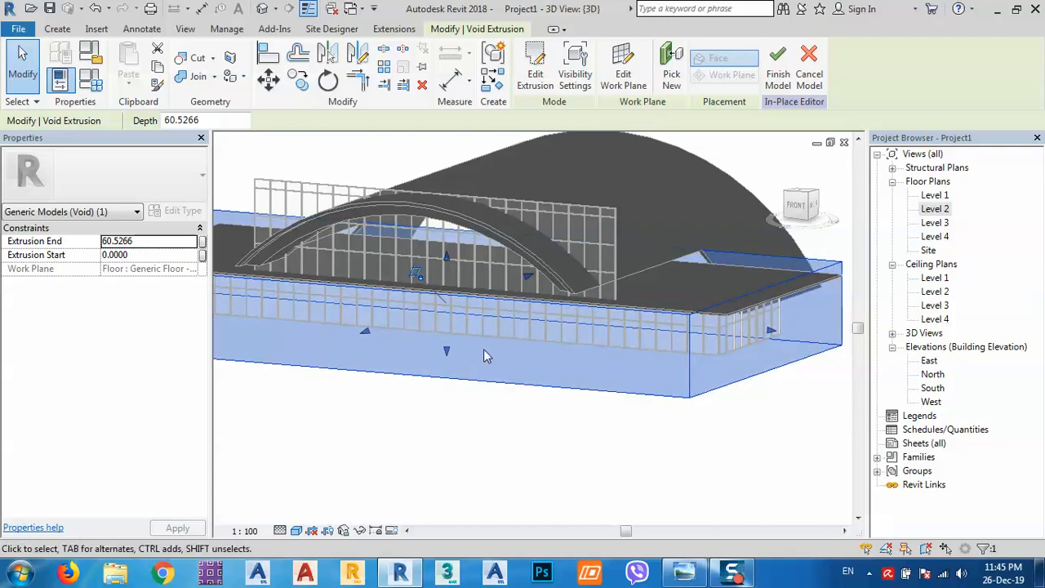
key("Escape")
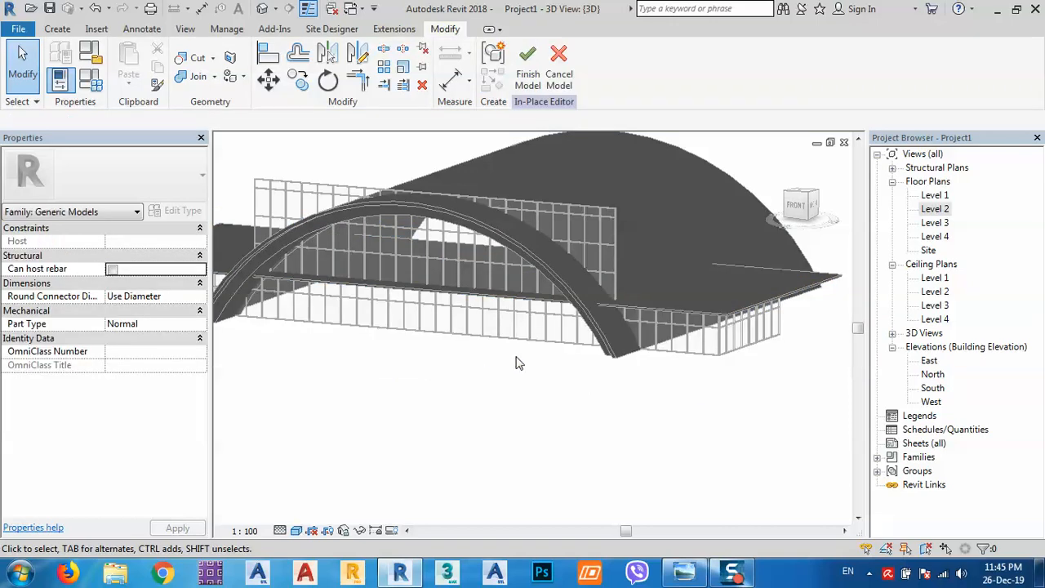
middle_click_drag(607, 385, 574, 382)
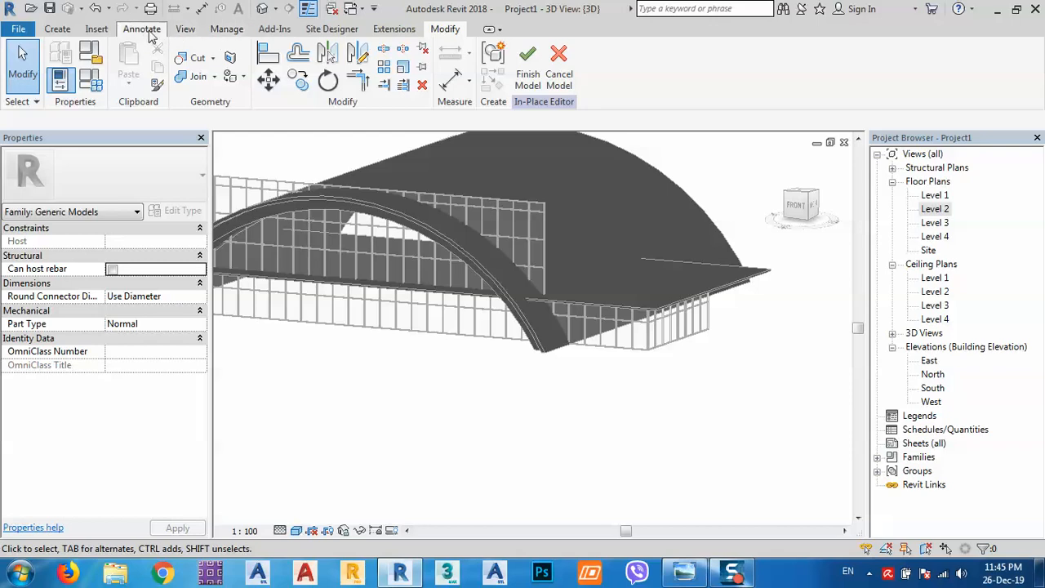
Step: Start a void extrusion and sketch its profile by picking the edges of the flat roof slab's end face
left_click(59, 29)
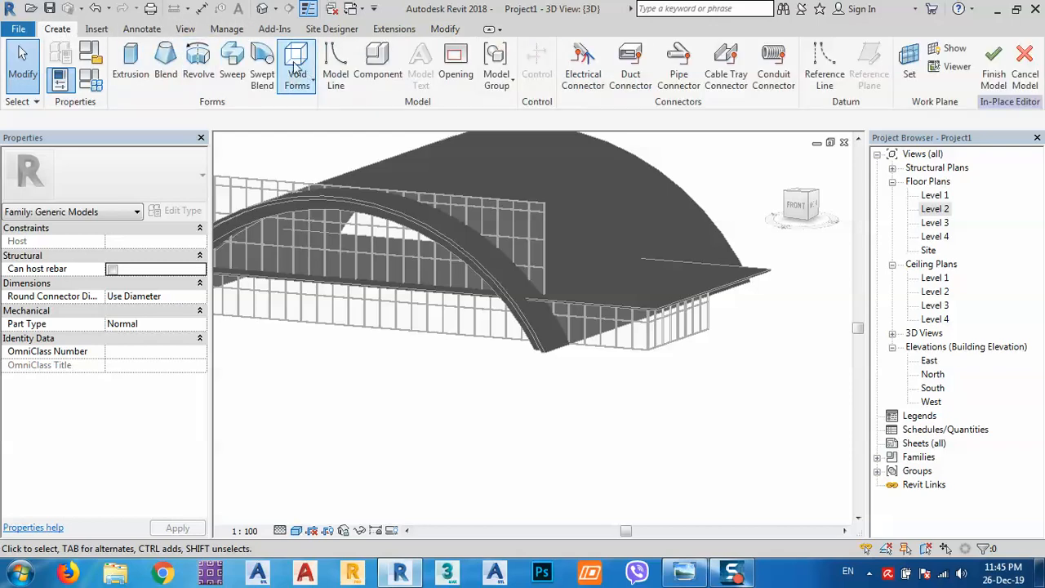
left_click(297, 72)
left_click(364, 135)
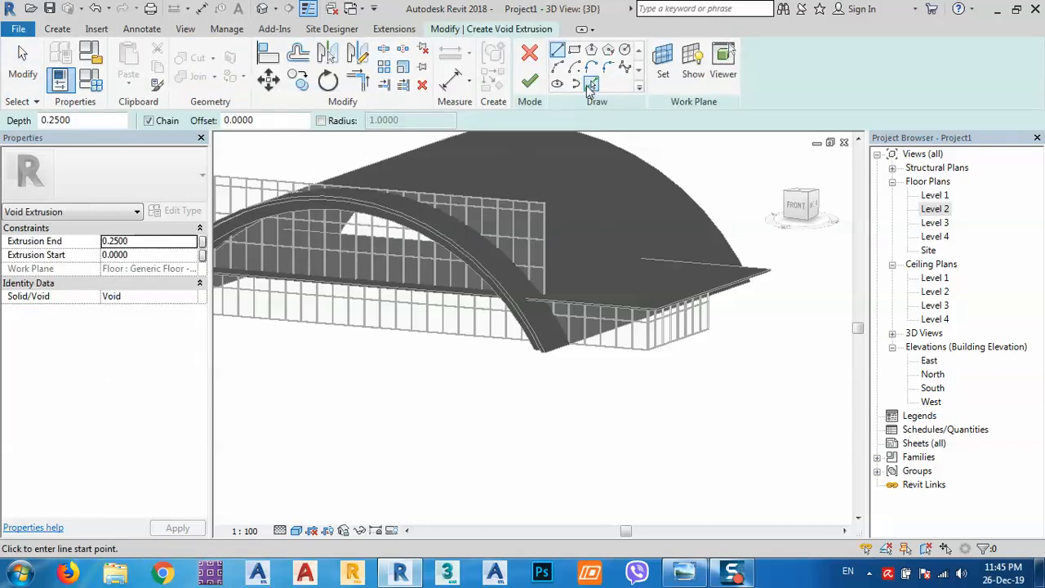
left_click(591, 85)
scroll(710, 308, "up", 4)
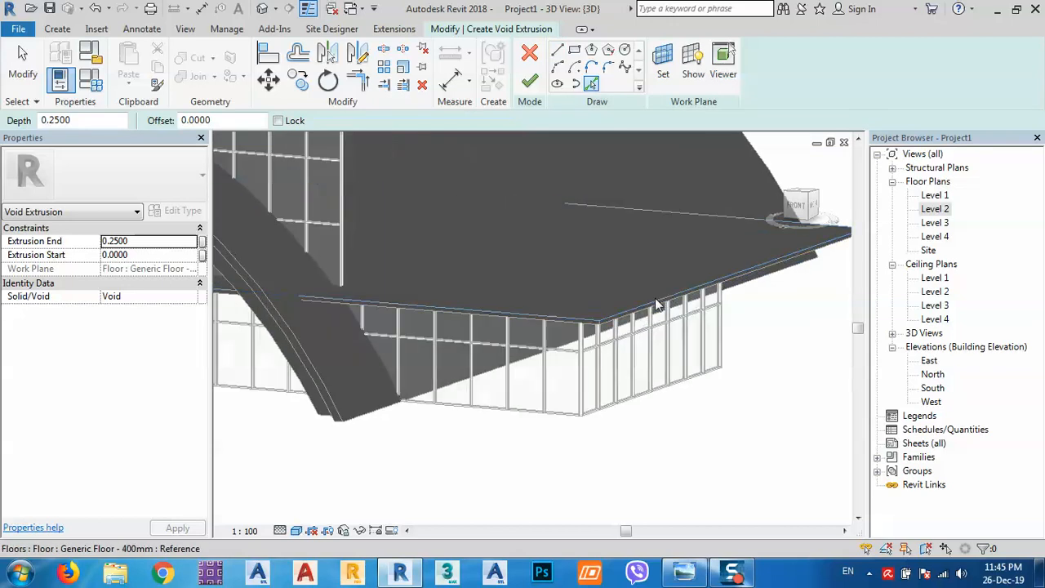
scroll(629, 308, "up", 3)
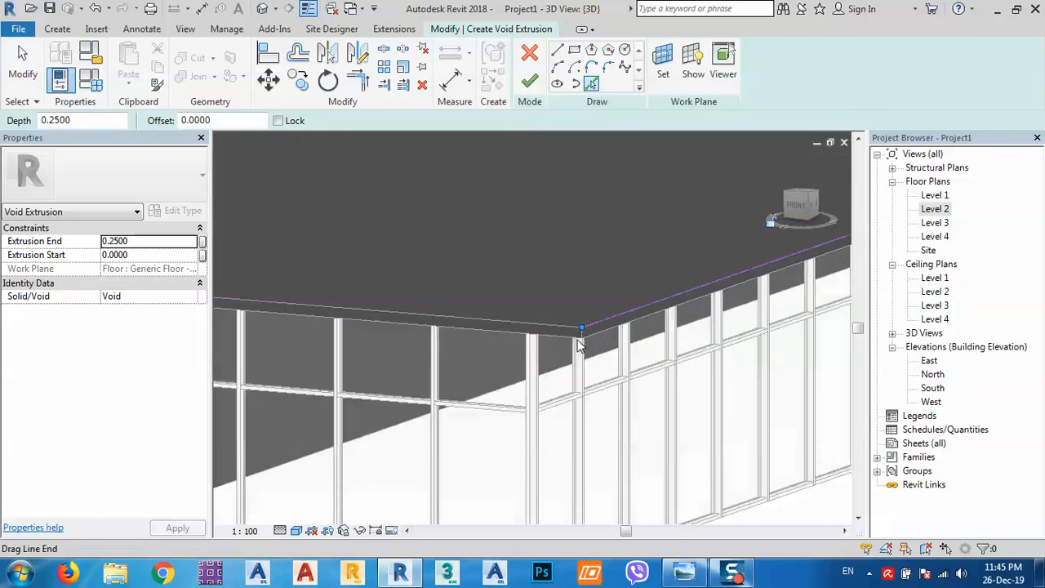
scroll(580, 344, "up", 2)
left_click(584, 341)
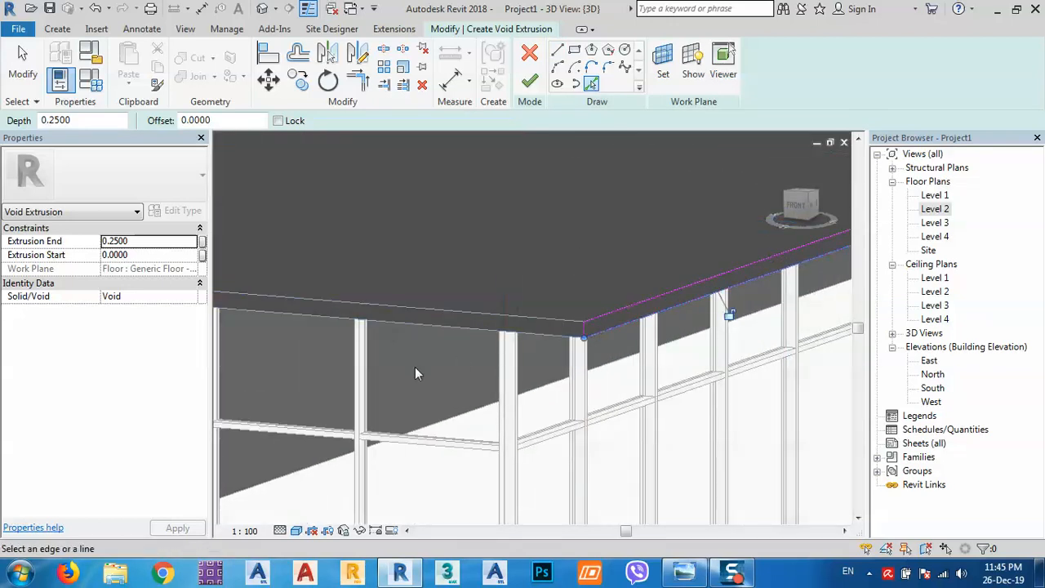
scroll(414, 367, "down", 5)
scroll(585, 335, "up", 6)
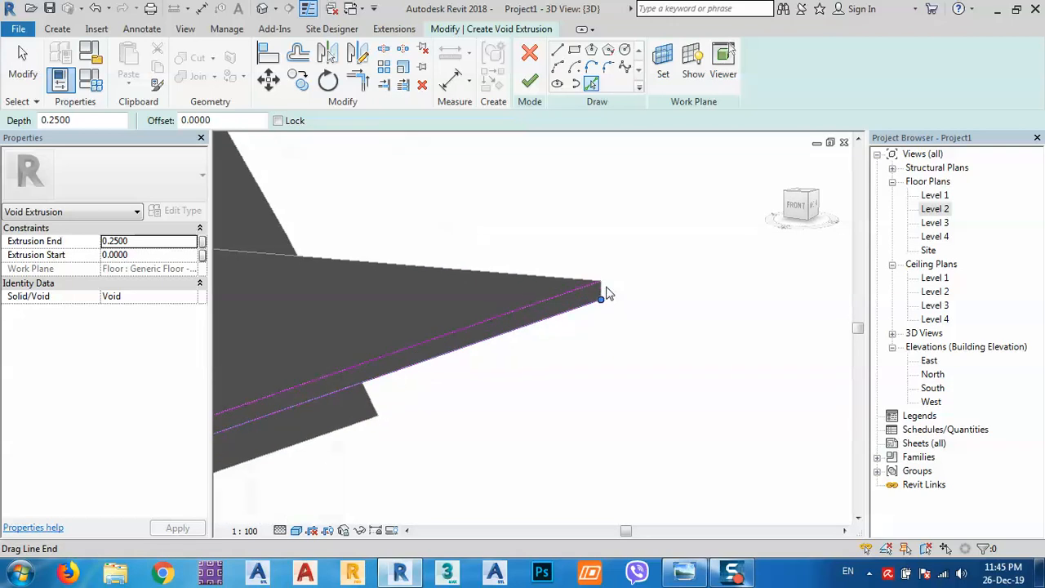
scroll(645, 290, "down", 3)
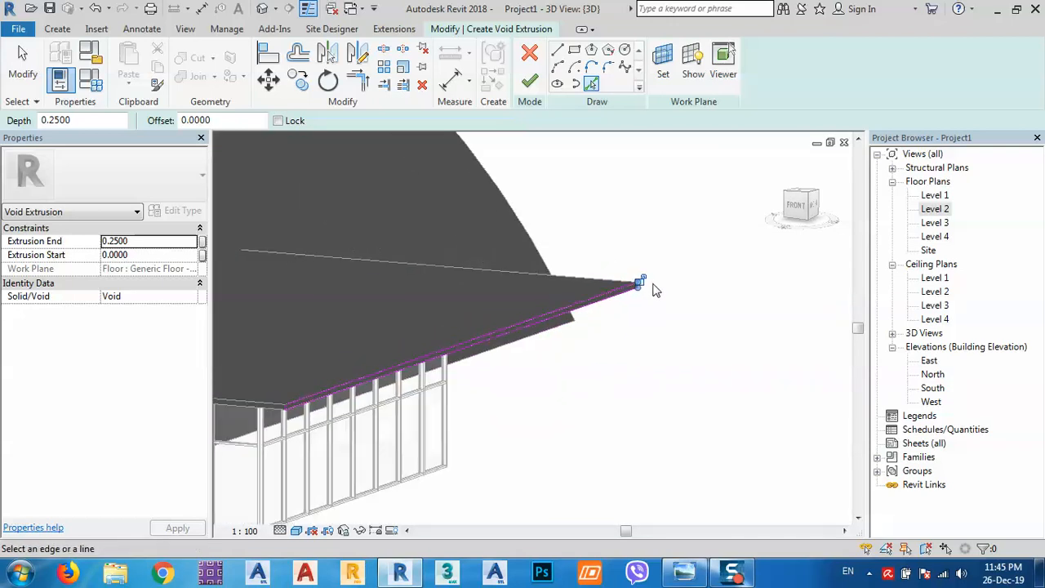
key("Escape")
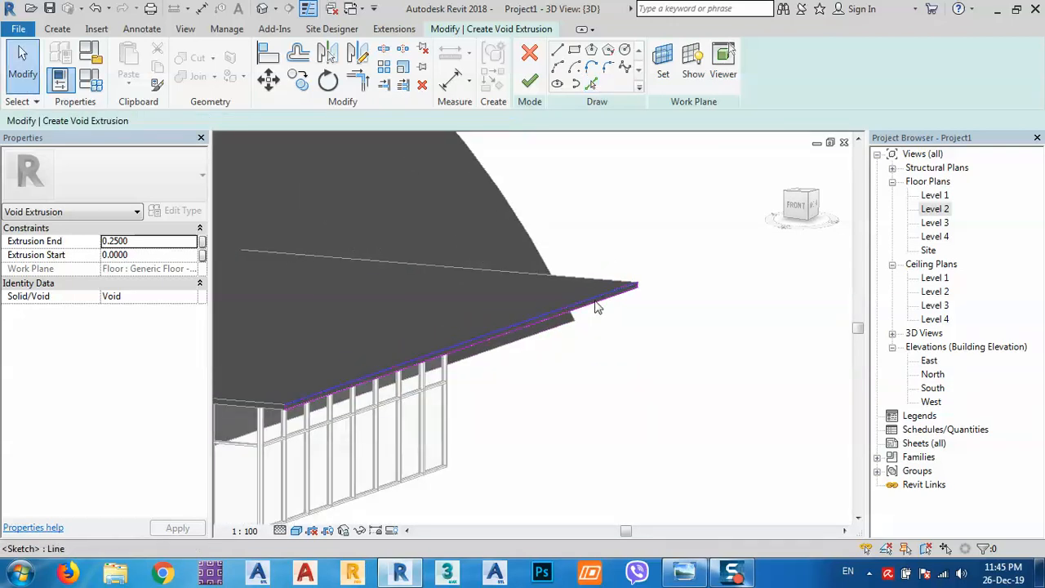
Step: Lower the bottom line of the void's profile until the profile is about 7.35 high
left_click(594, 306)
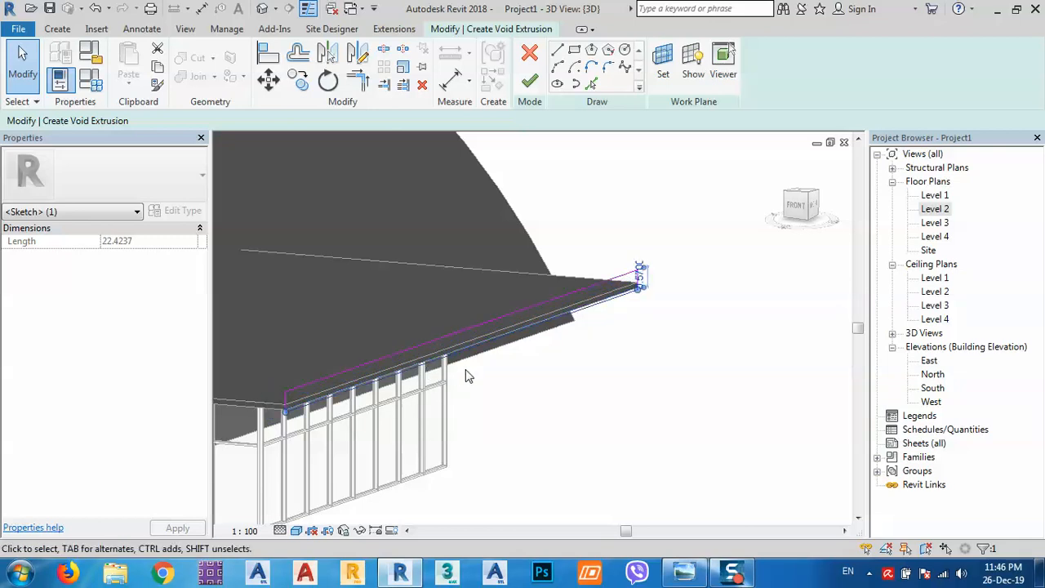
key("Down")
key("Down")
key("Down")
key("Down")
key("Down")
key("Down")
key("Down")
key("Down")
key("Down")
key("Down")
key("Down")
key("Down")
key("Down")
key("Down")
key("Down")
key("Down")
key("Down")
key("Down")
key("Down")
key("Down")
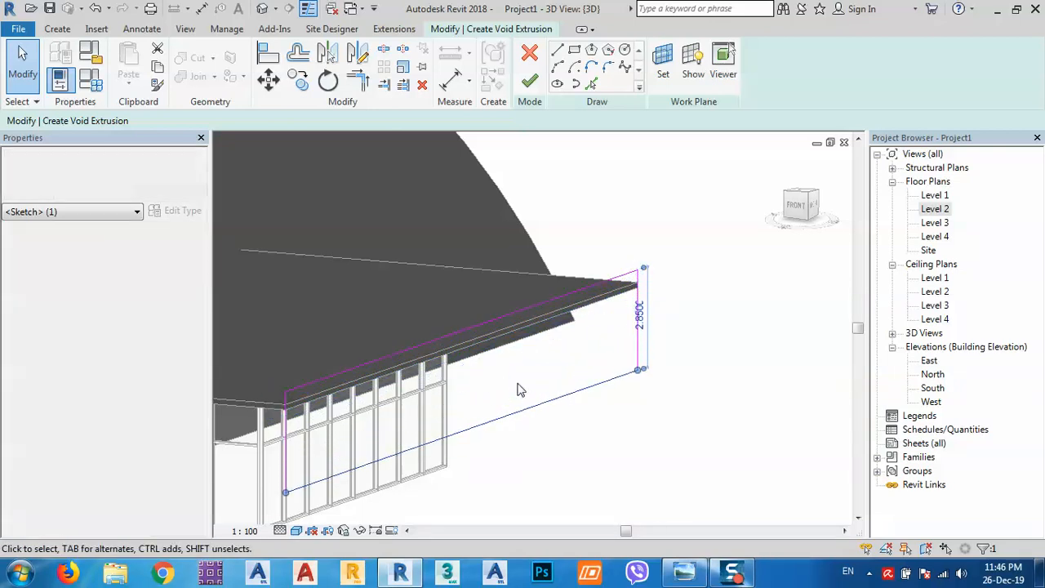
scroll(521, 390, "down", 2)
scroll(518, 389, "down", 3)
key("Down")
key("Down")
key("Down")
key("Down")
key("Down")
key("Down")
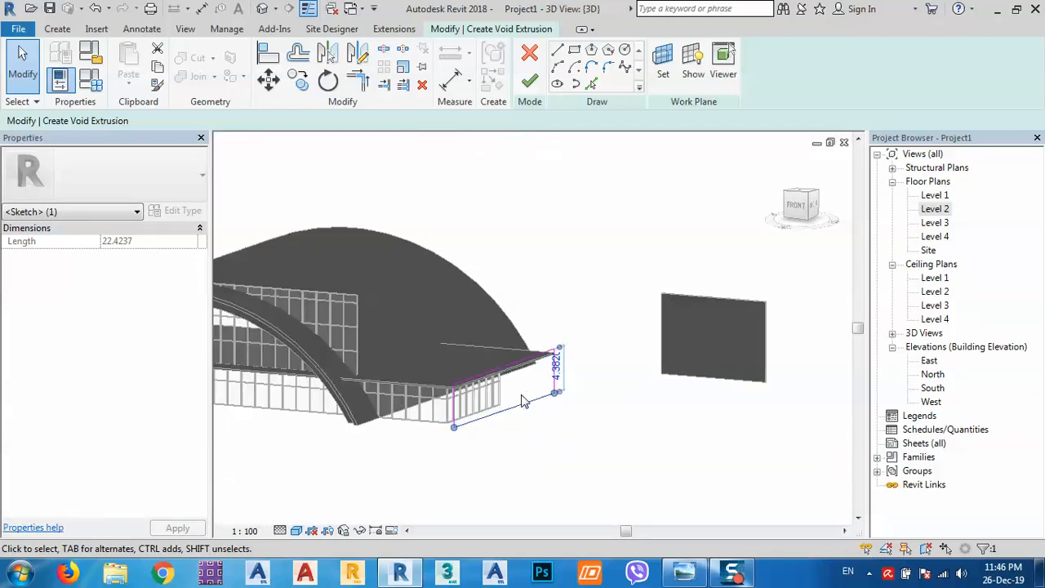
scroll(480, 400, "up", 2)
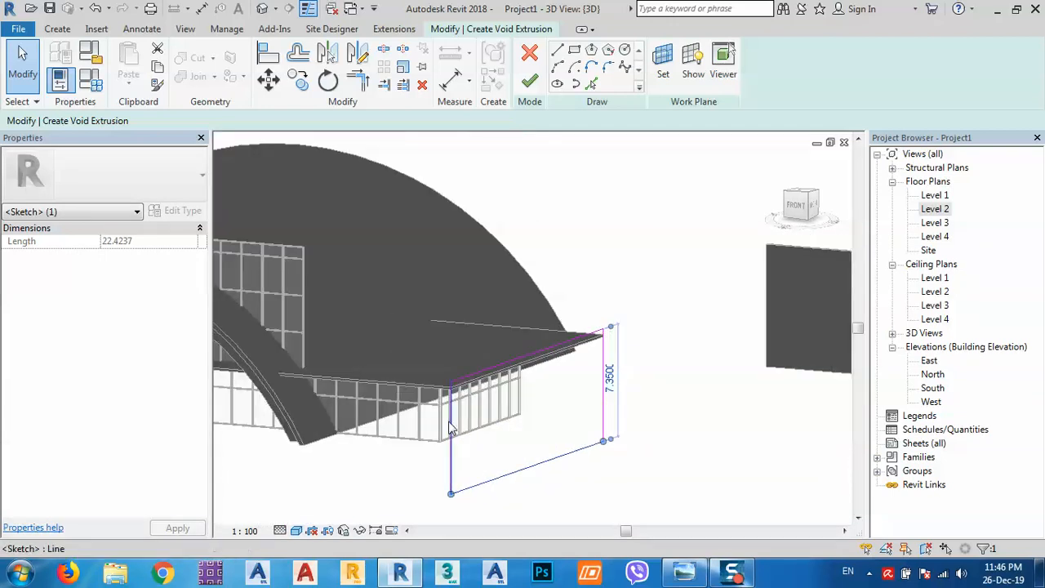
Step: Shift the profile's front vertical line forward until the profile is about 25.22 long, and finish the void sketch
key("Down")
key("Down")
key("Down")
key("Down")
key("Down")
key("Down")
key("Down")
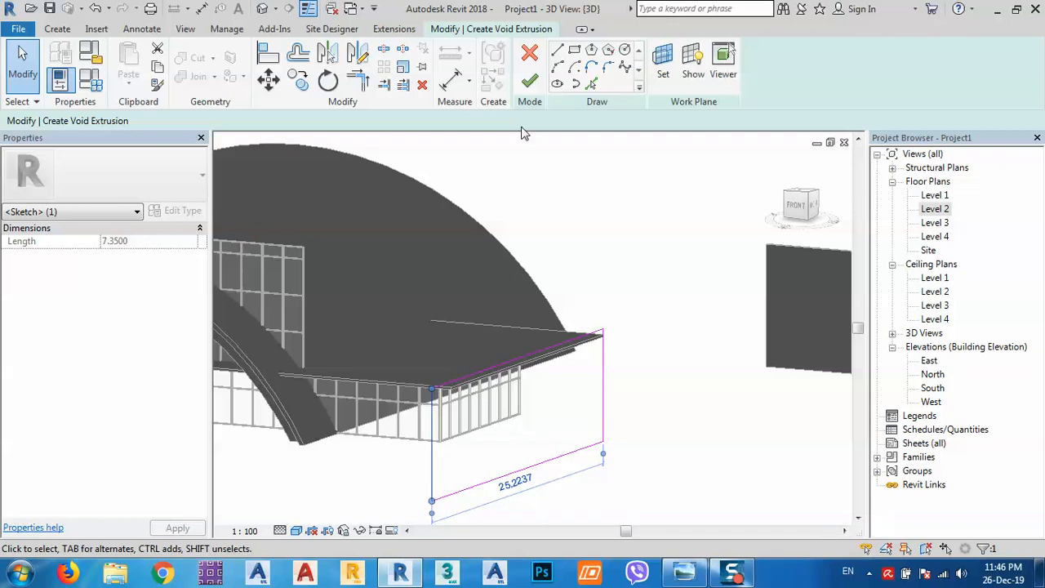
left_click(530, 83)
Step: Stretch the void extrusion from the slab's end face across the building front, past both legs of the arch
middle_click_drag(527, 283, 704, 323, "shift")
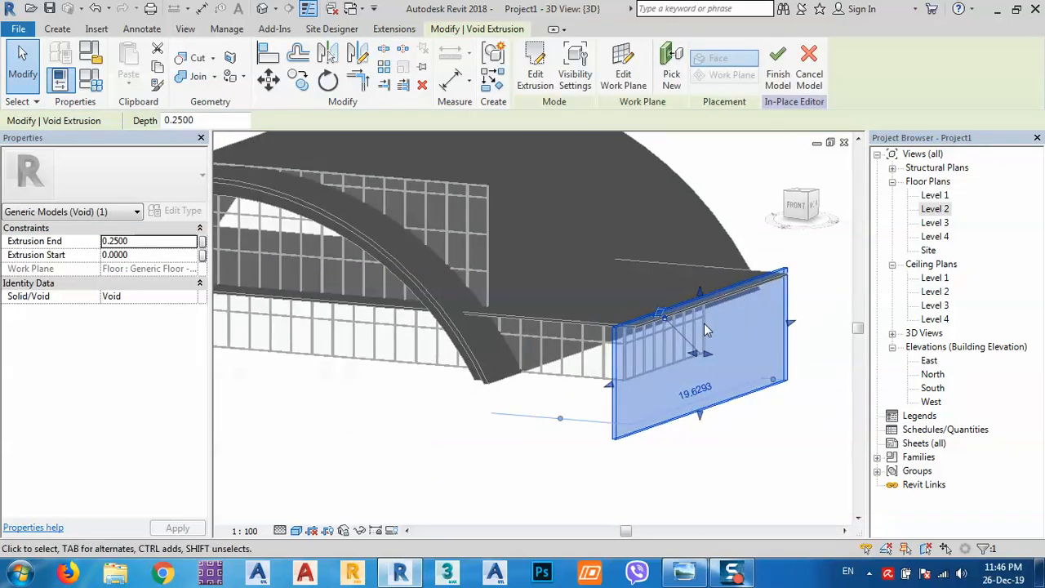
left_click_drag(694, 359, 401, 357)
middle_click_drag(401, 357, 548, 362, "shift")
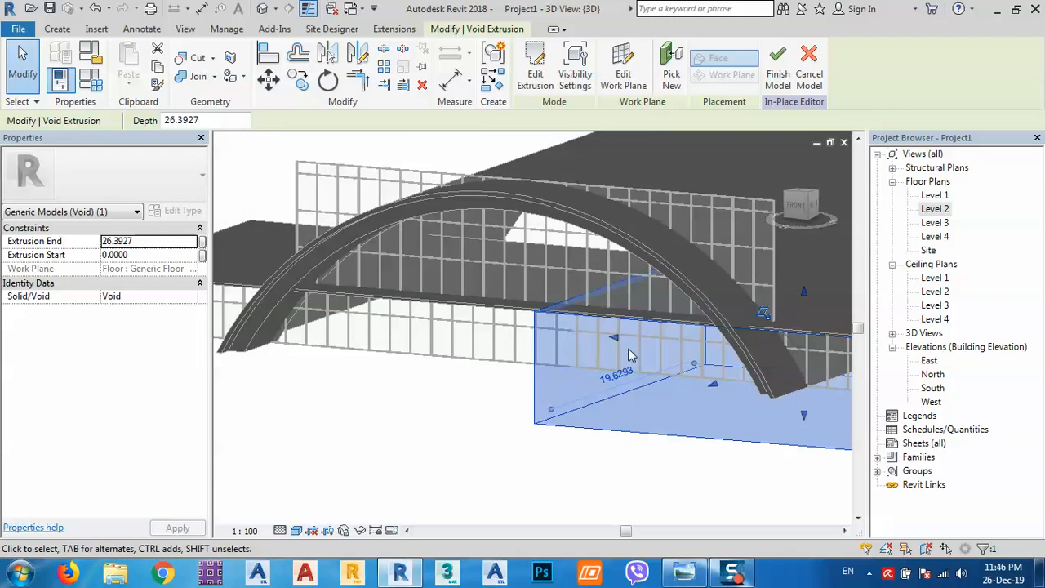
left_click_drag(615, 339, 310, 351)
middle_click_drag(311, 351, 459, 368, "shift")
middle_click_drag(341, 350, 309, 338, "shift")
left_click(435, 467)
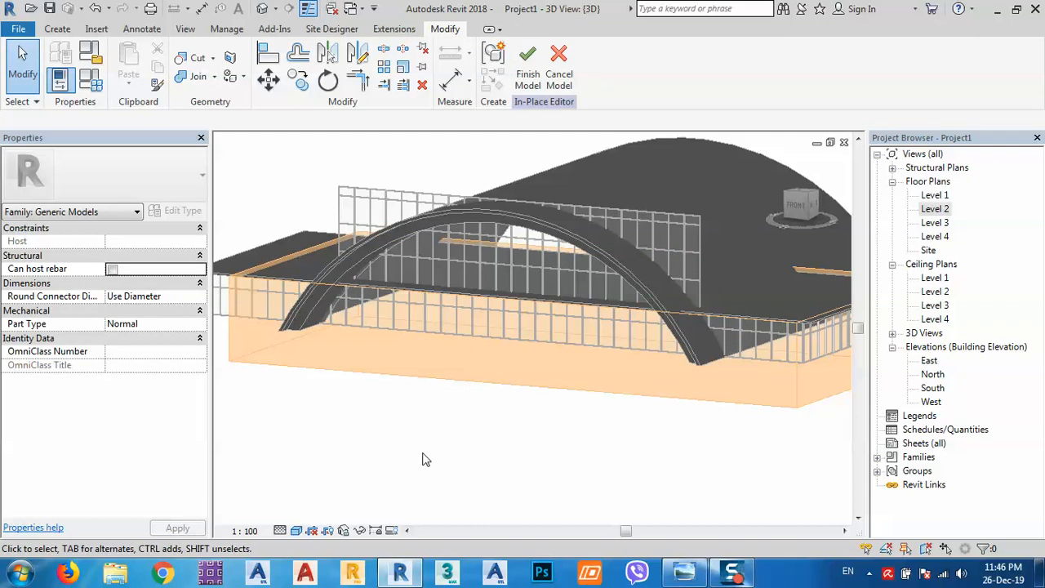
Step: Cut the front arch with the new void extrusion and finish the in-place model
left_click(190, 59)
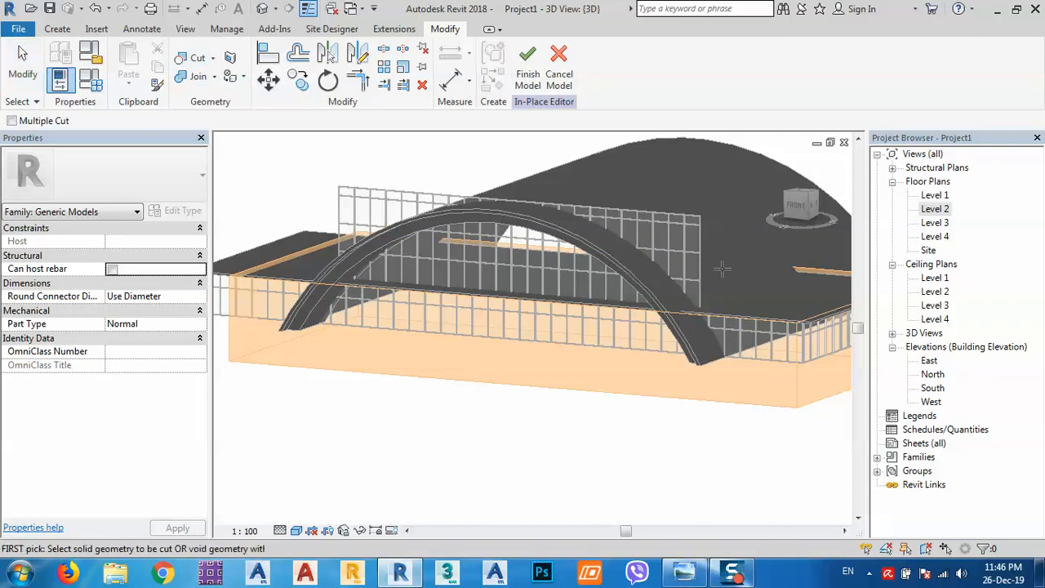
left_click(701, 363)
left_click(684, 398)
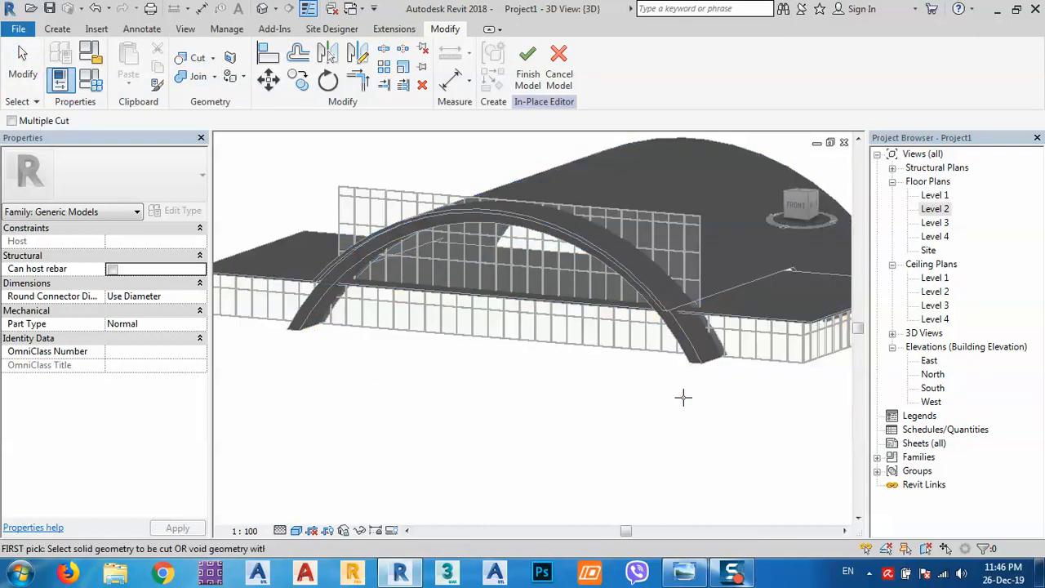
middle_click_drag(674, 388, 707, 342, "shift")
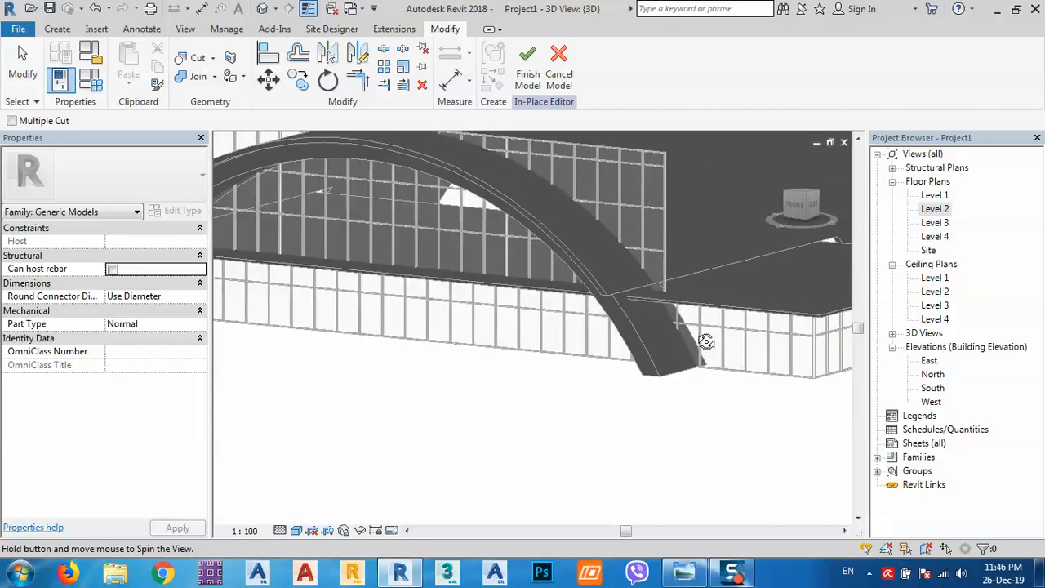
left_click(527, 70)
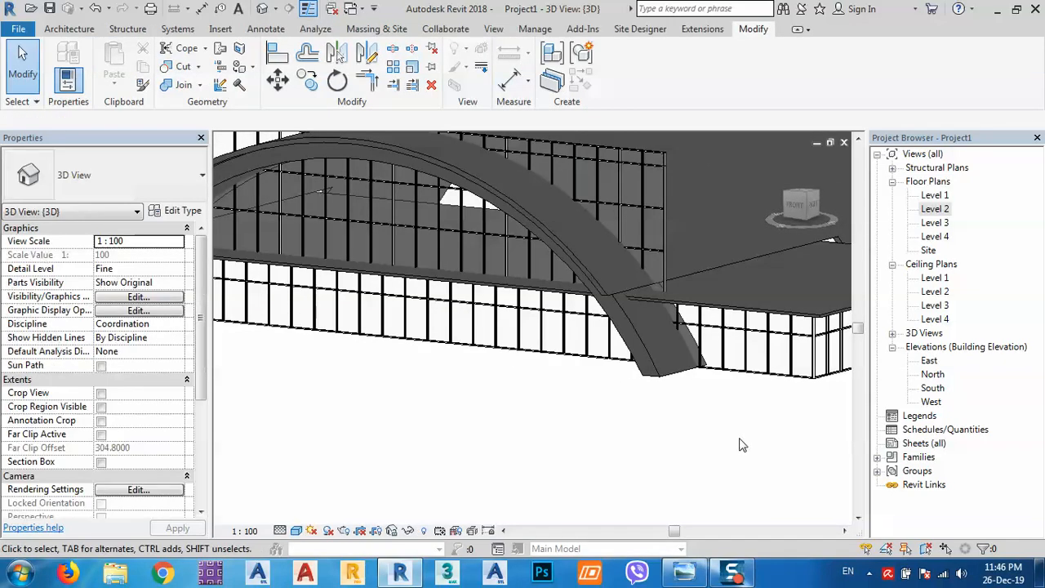
Step: Compare the cut arch leg and the adjoining flat roof with the reference photo
middle_click_drag(657, 398, 641, 396)
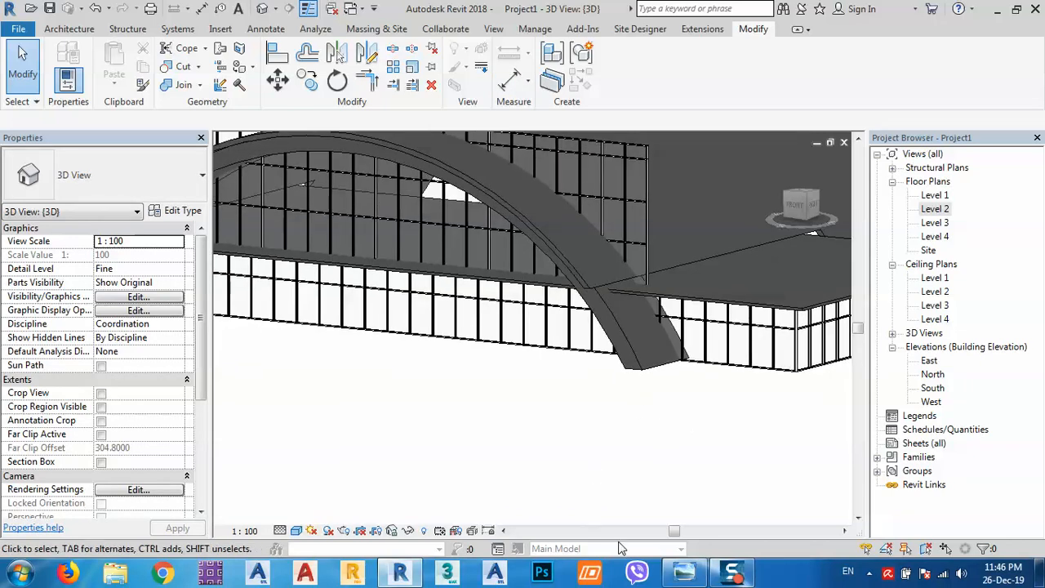
left_click(686, 574)
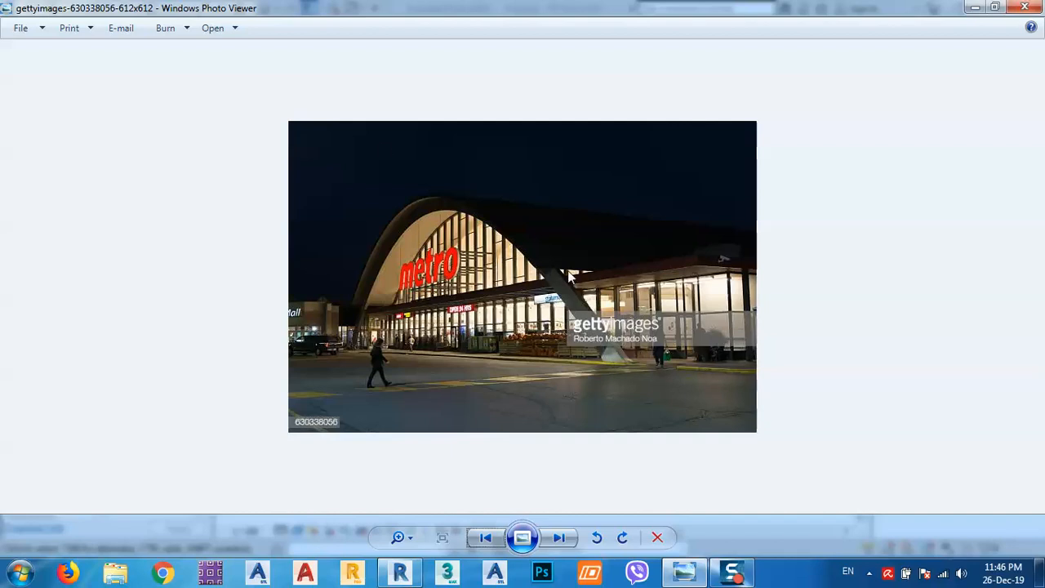
left_click(975, 9)
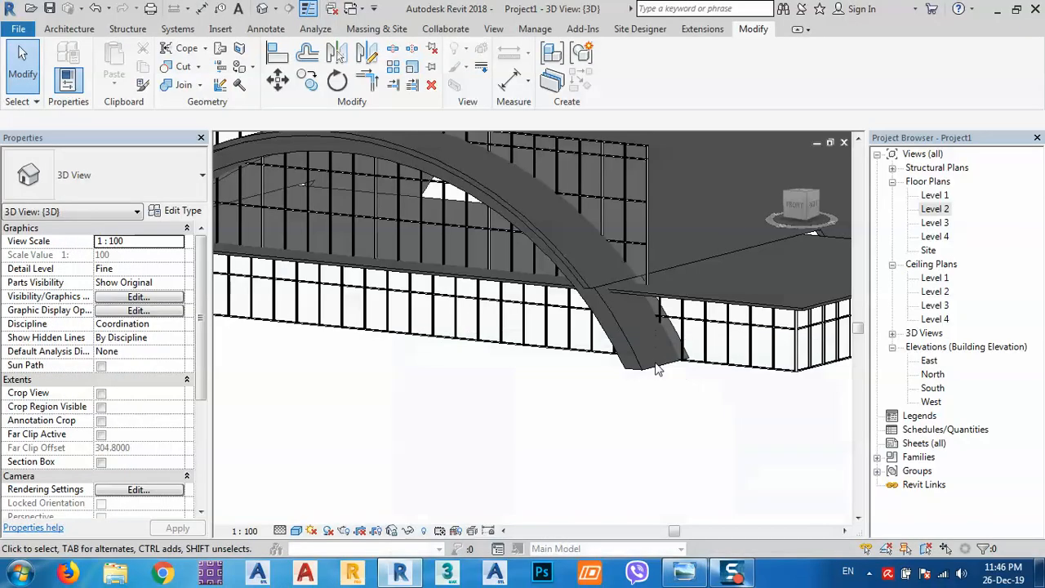
middle_click_drag(658, 368, 505, 421)
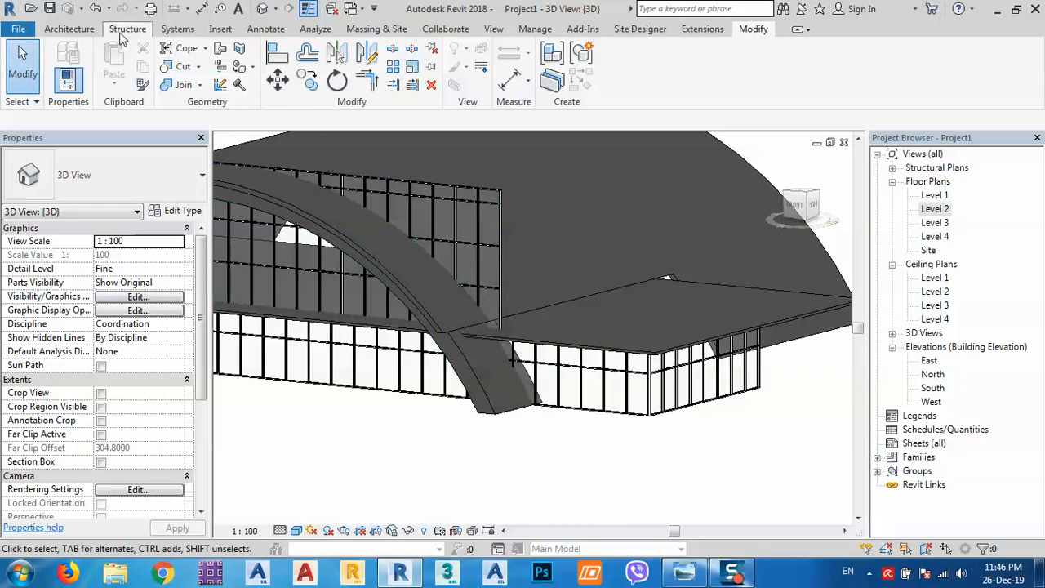
Step: Create a new in-place component in the Generic Models category with the name Generic Models 2
left_click(70, 29)
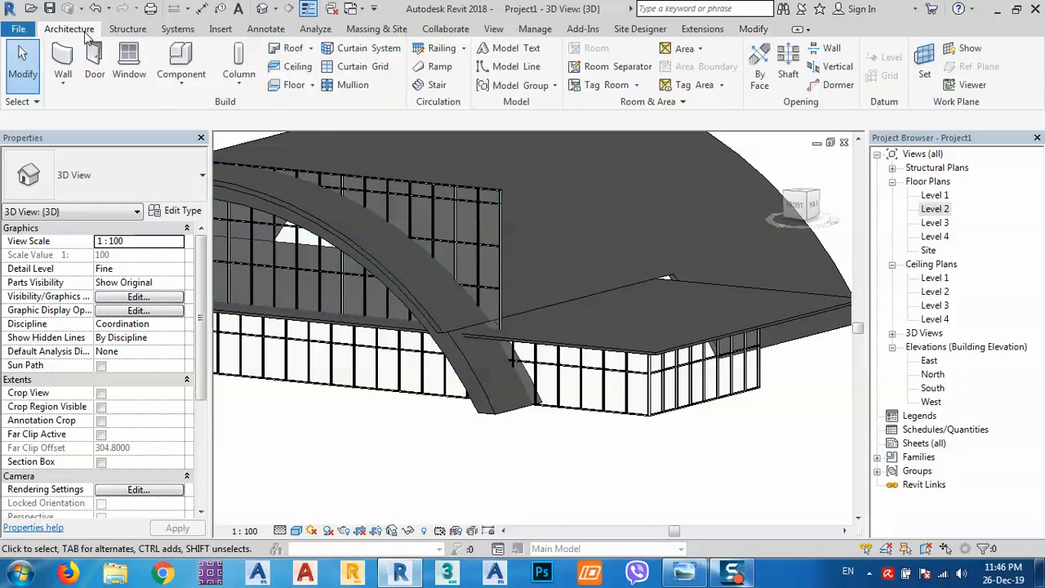
left_click(181, 82)
left_click(188, 145)
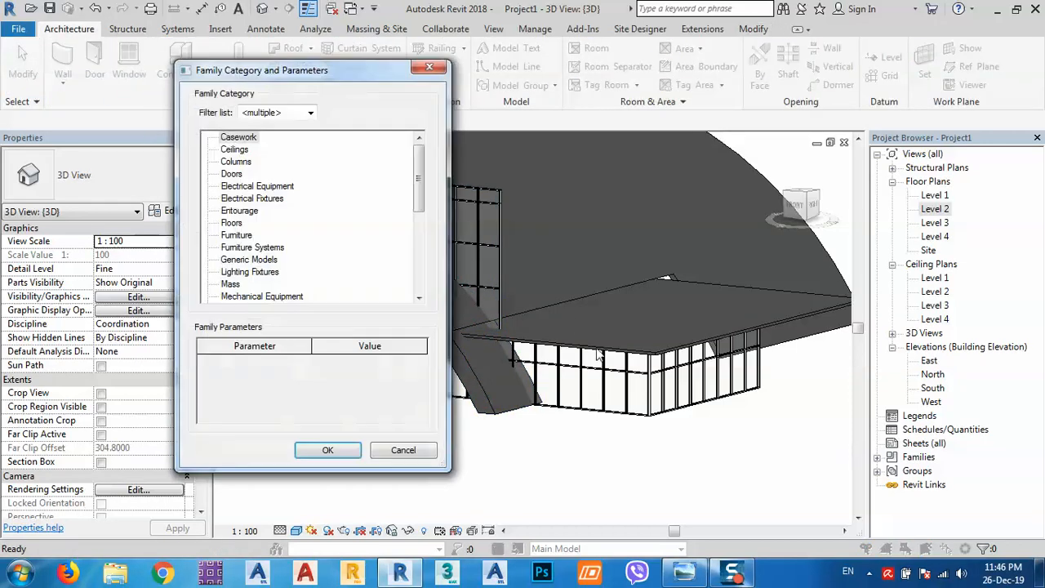
double_click(241, 260)
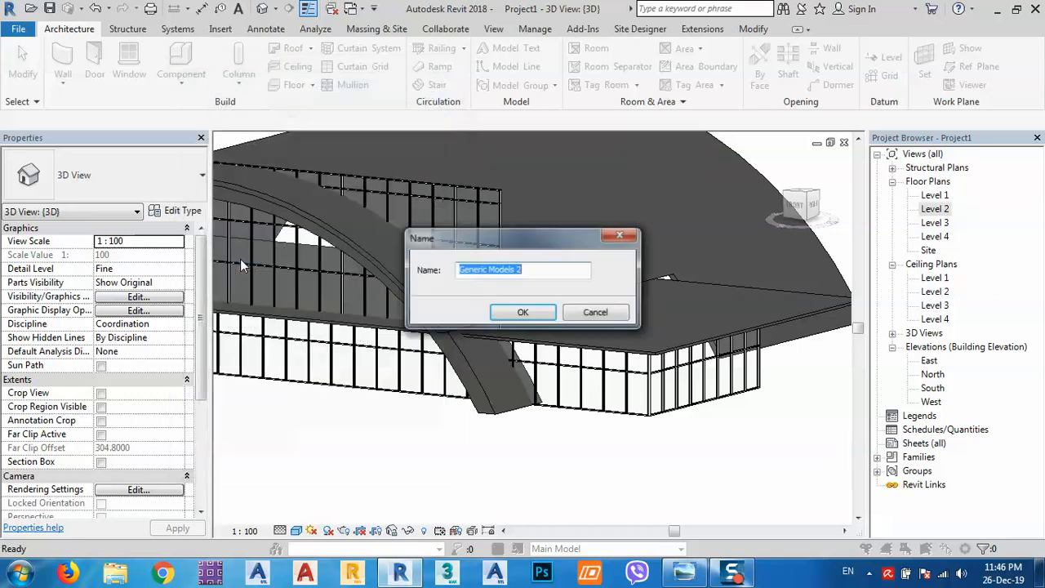
left_click(516, 313)
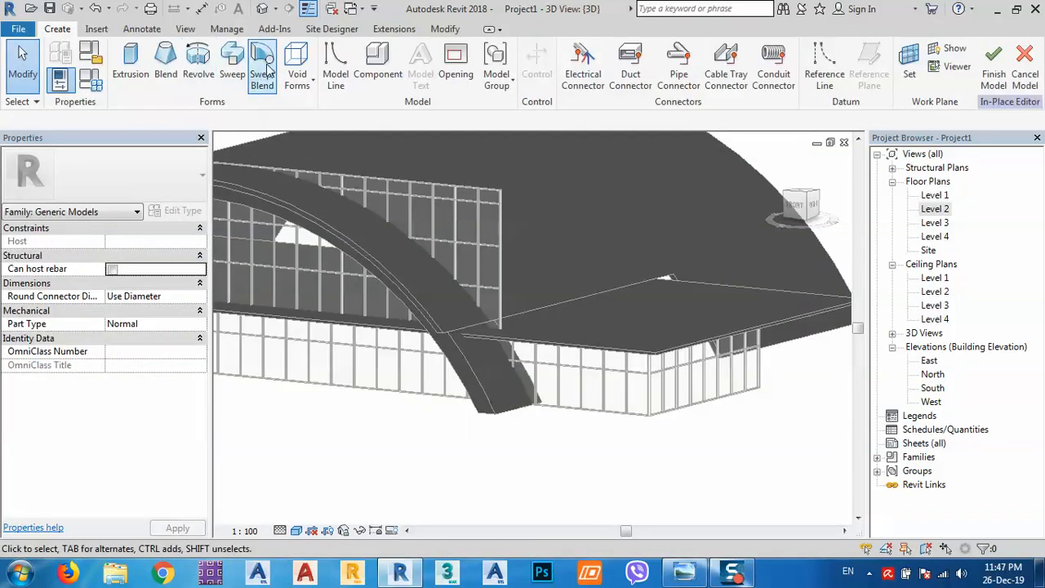
Step: Start a void extrusion sketch whose outline is picked from existing edges
left_click(309, 78)
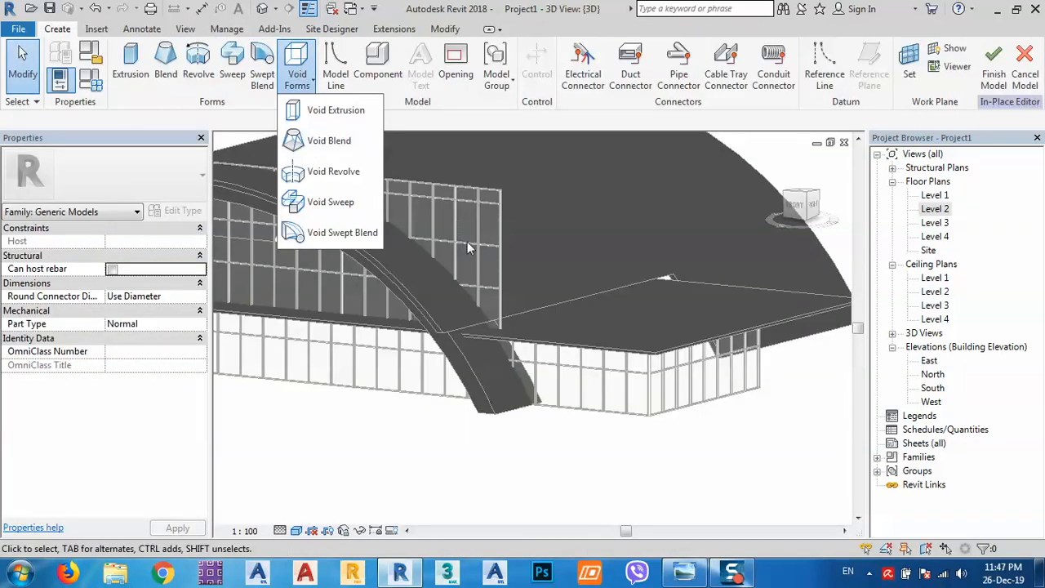
left_click(335, 110)
left_click(593, 85)
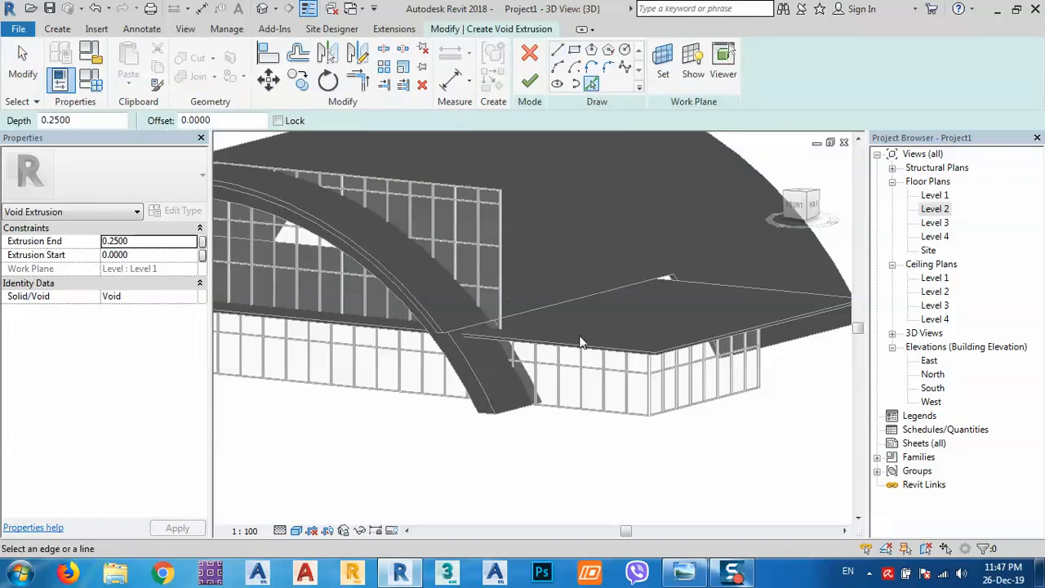
Step: Try to outline the void on Level 1 by picking edges of the roof, the front arch and the flat slab's corner
left_click(541, 311)
scroll(472, 380, "up", 1)
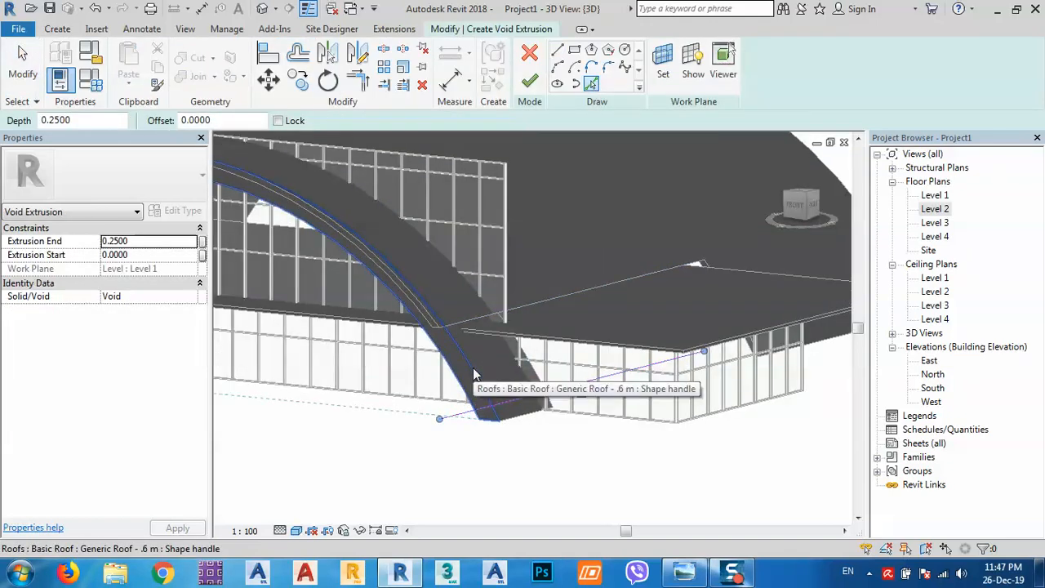
left_click(473, 373)
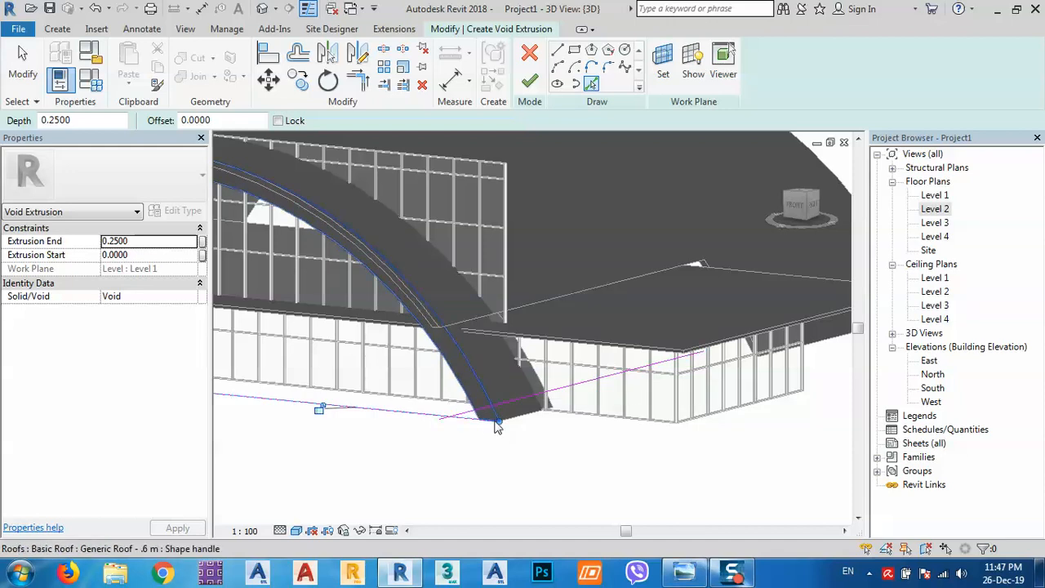
scroll(658, 380, "up", 3)
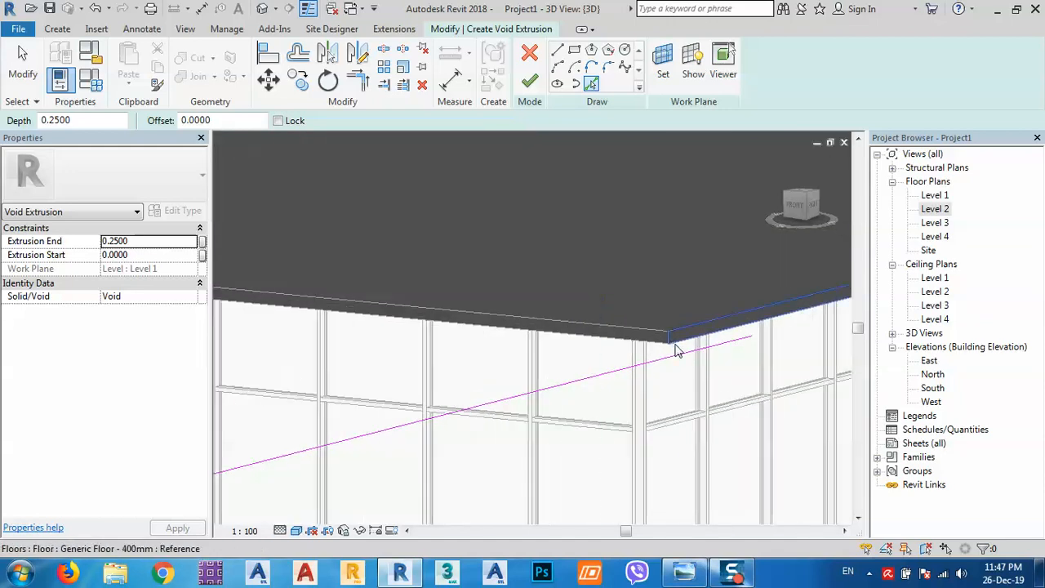
scroll(665, 355, "down", 3)
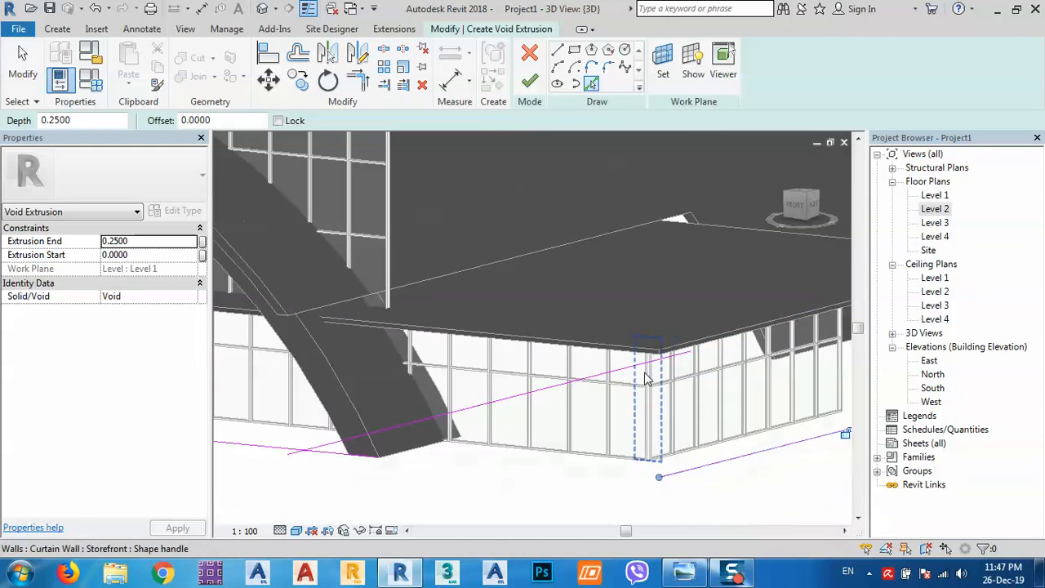
scroll(616, 412, "up", 4)
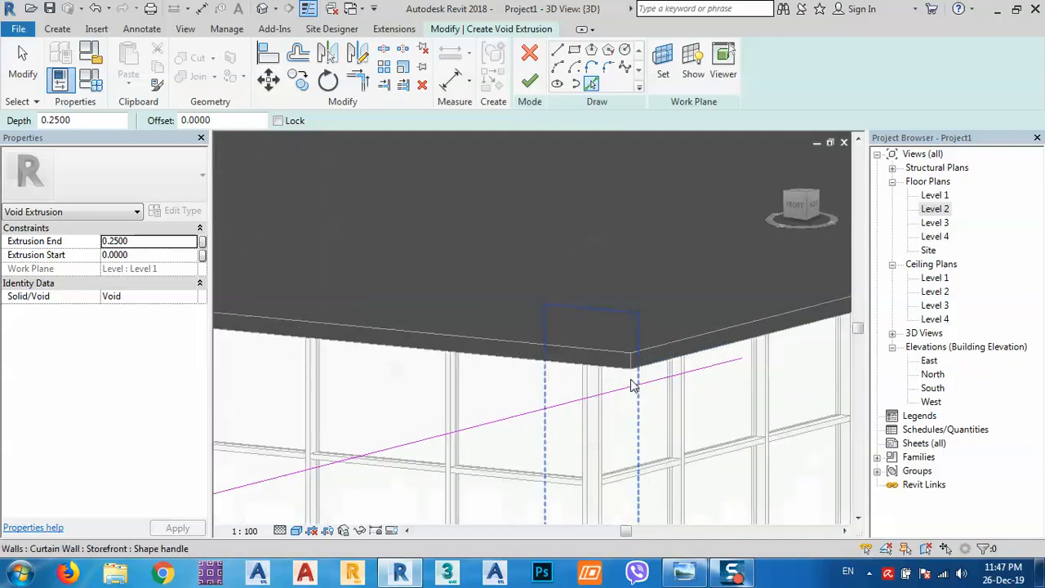
scroll(627, 344, "down", 3)
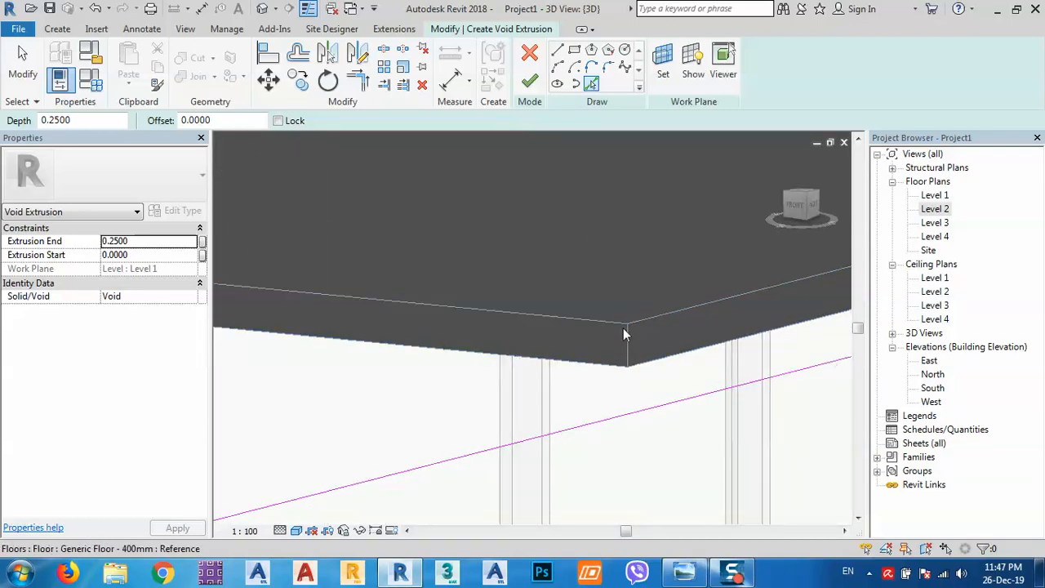
scroll(626, 344, "down", 2)
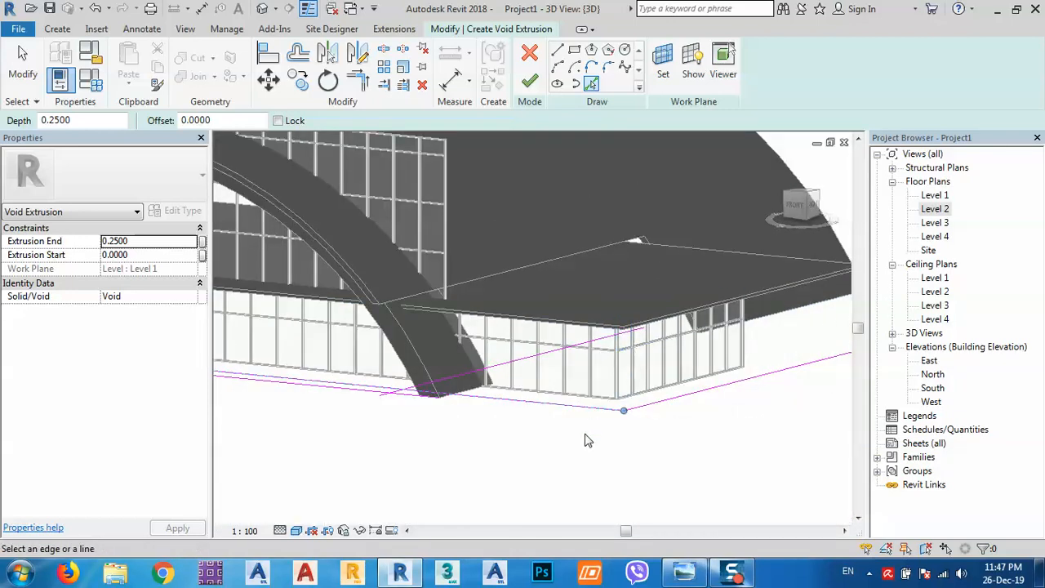
Step: Delete the roof and slab edge lines picked for the void sketch on Level 1
key("Escape")
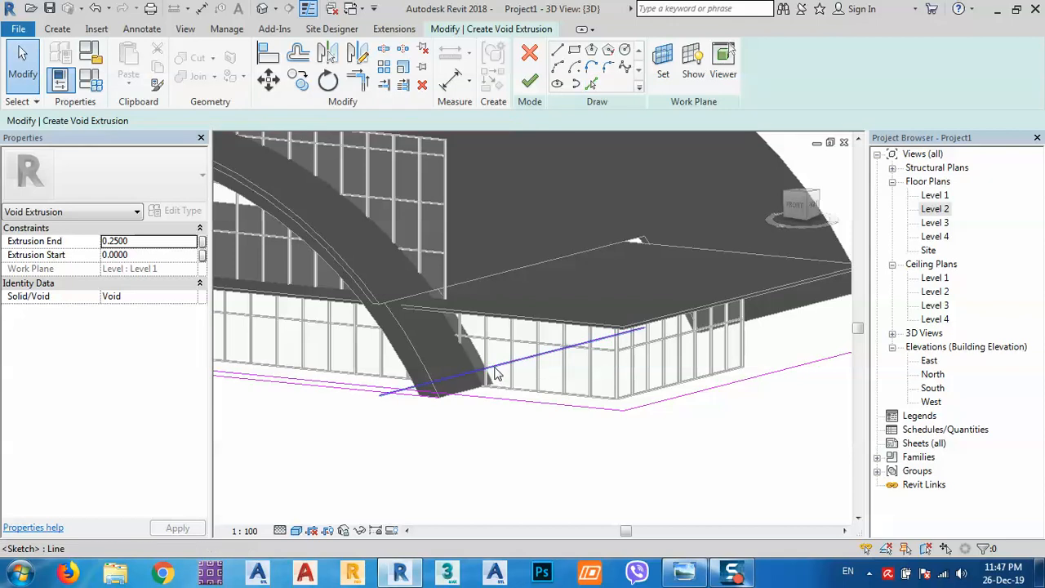
left_click(495, 368)
middle_click_drag(540, 447, 525, 447)
key("Delete")
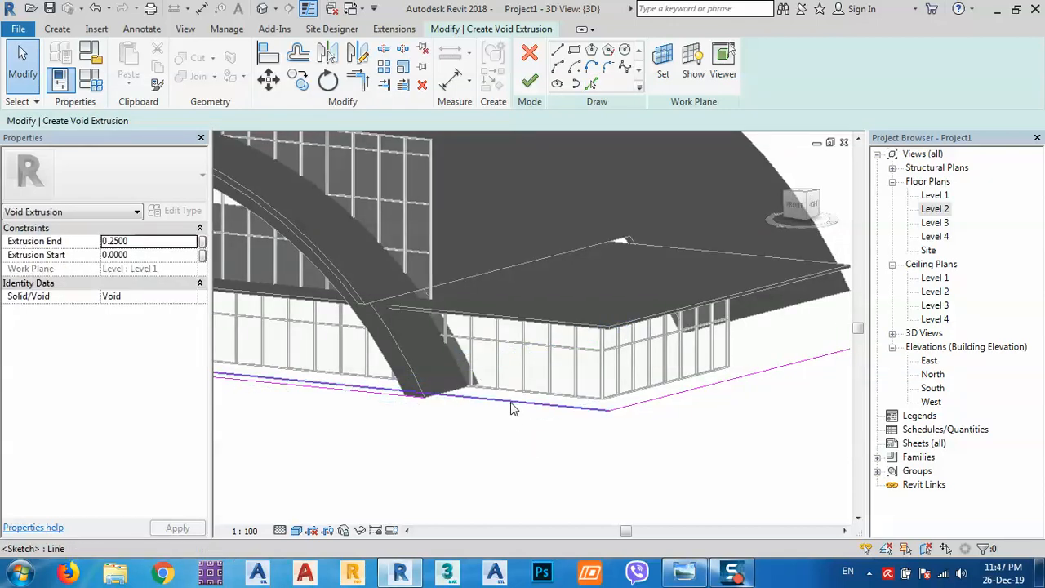
left_click(611, 410)
key("Delete")
middle_click_drag(735, 417, 684, 432)
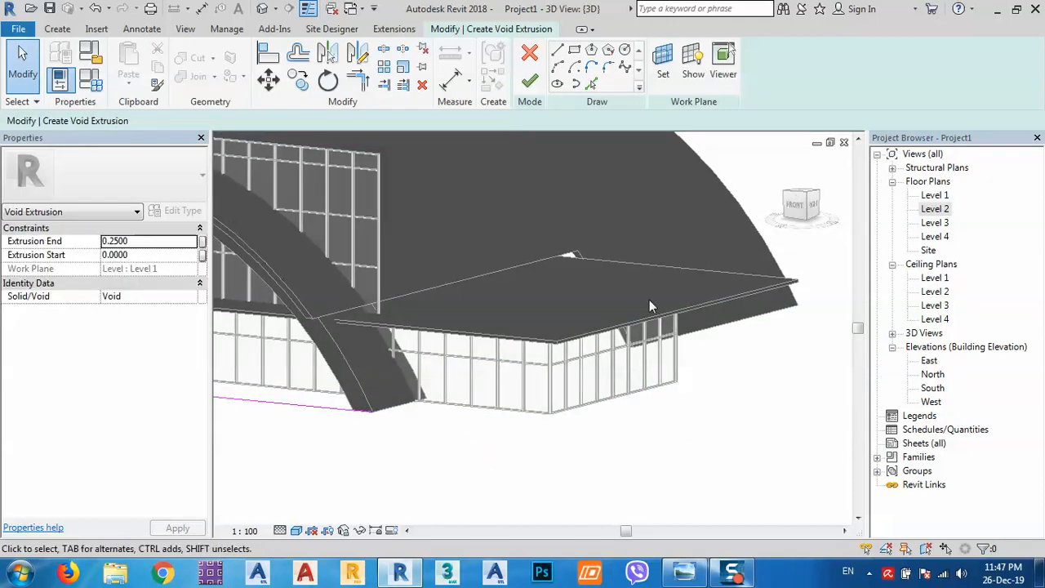
scroll(462, 288, "up", 3)
scroll(542, 156, "down", 3)
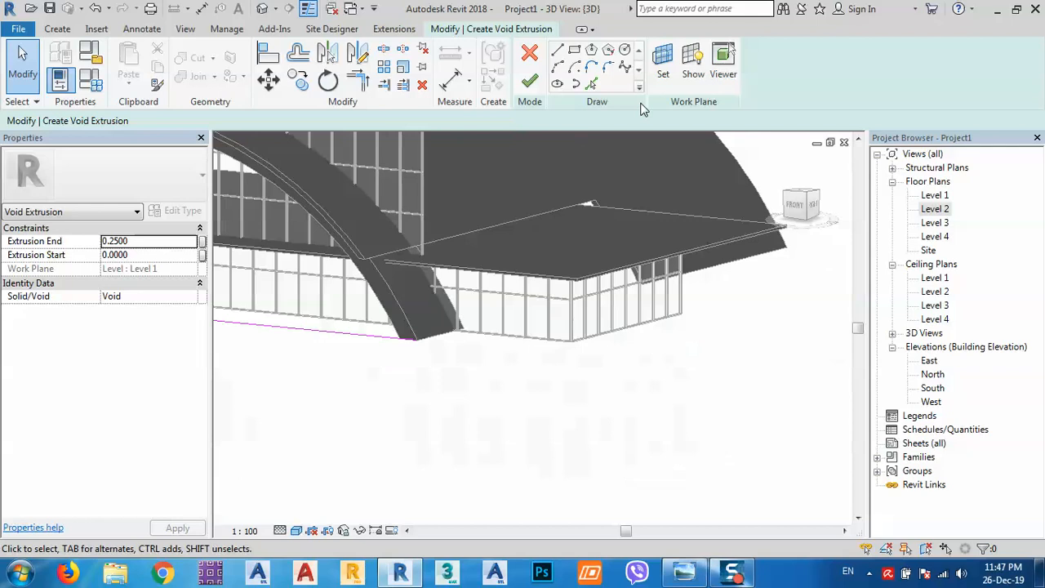
left_click(663, 58)
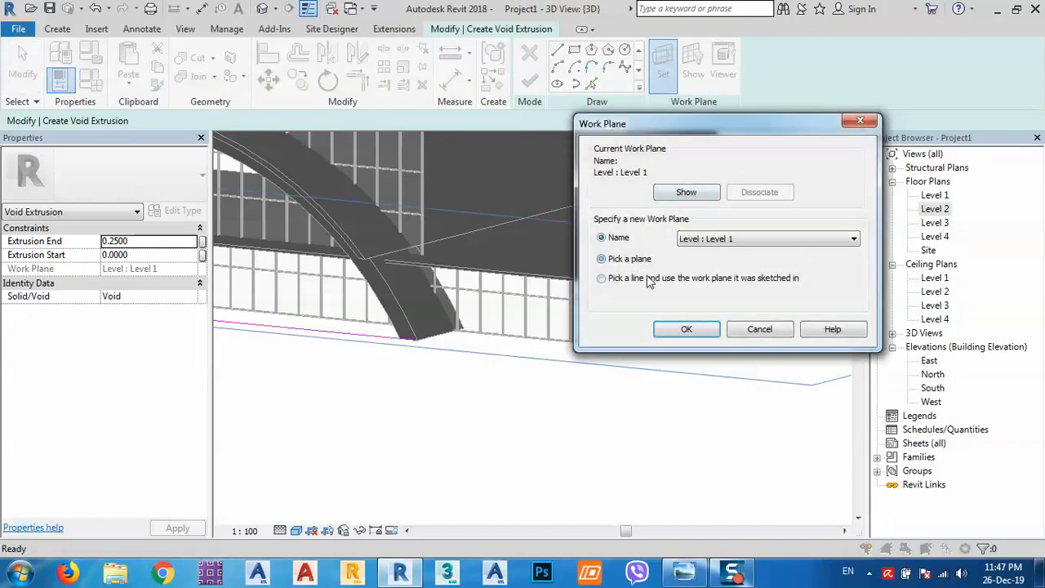
left_click(677, 335)
scroll(576, 280, "up", 6)
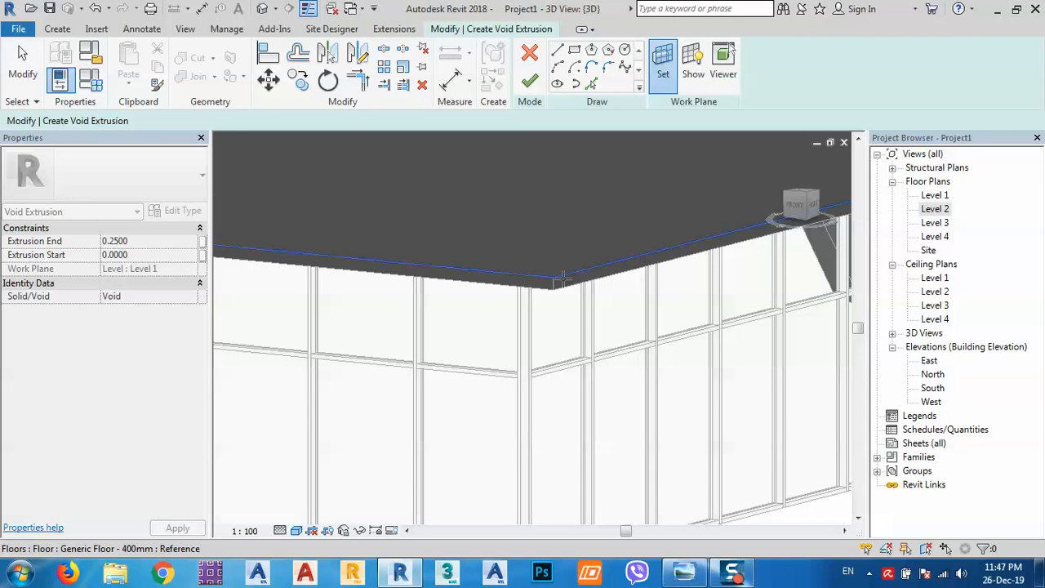
scroll(376, 311, "down", 3)
scroll(376, 311, "down", 3)
scroll(633, 259, "up", 5)
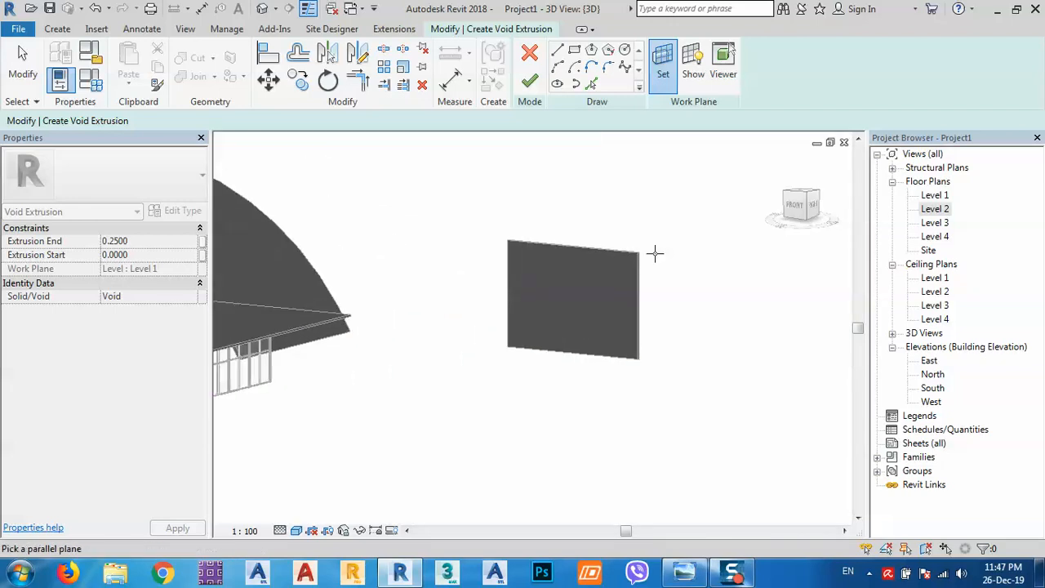
scroll(618, 281, "up", 4)
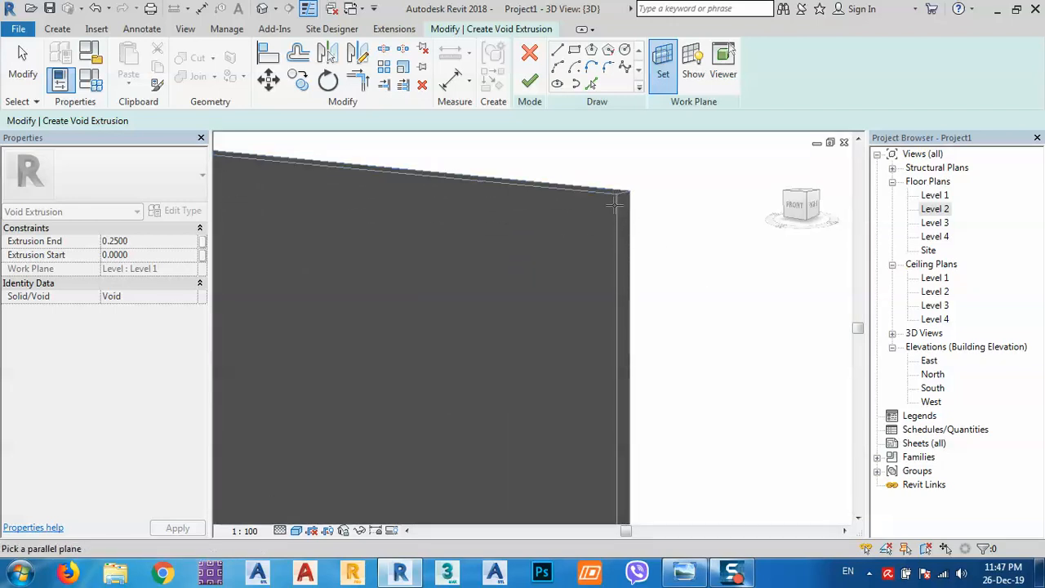
scroll(619, 210, "down", 4)
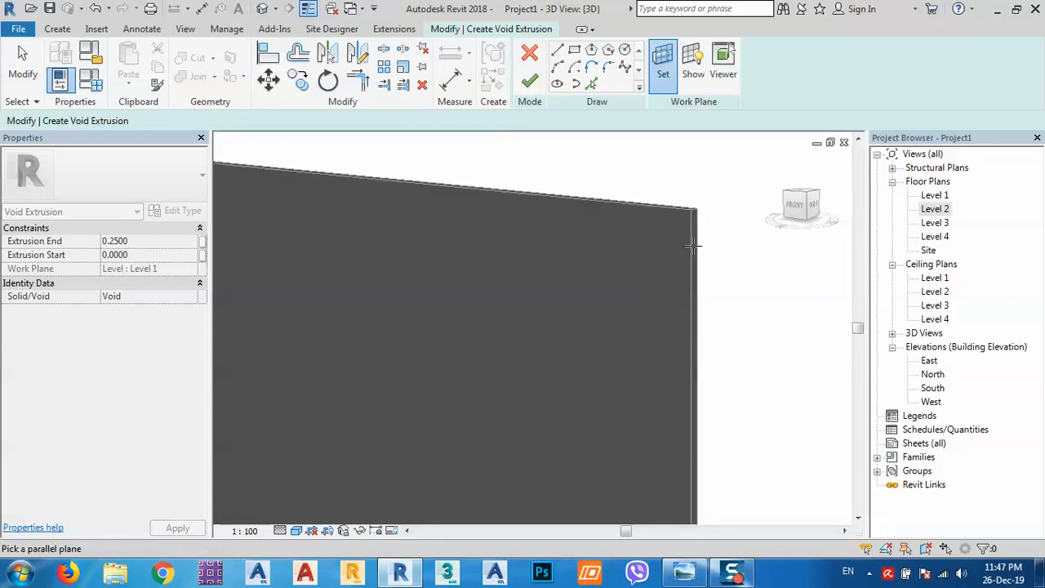
scroll(721, 247, "down", 3)
key("Escape")
Step: Set the sketch work plane to the narrow end face of the freestanding 200 mm wall beside the building
scroll(363, 334, "up", 5)
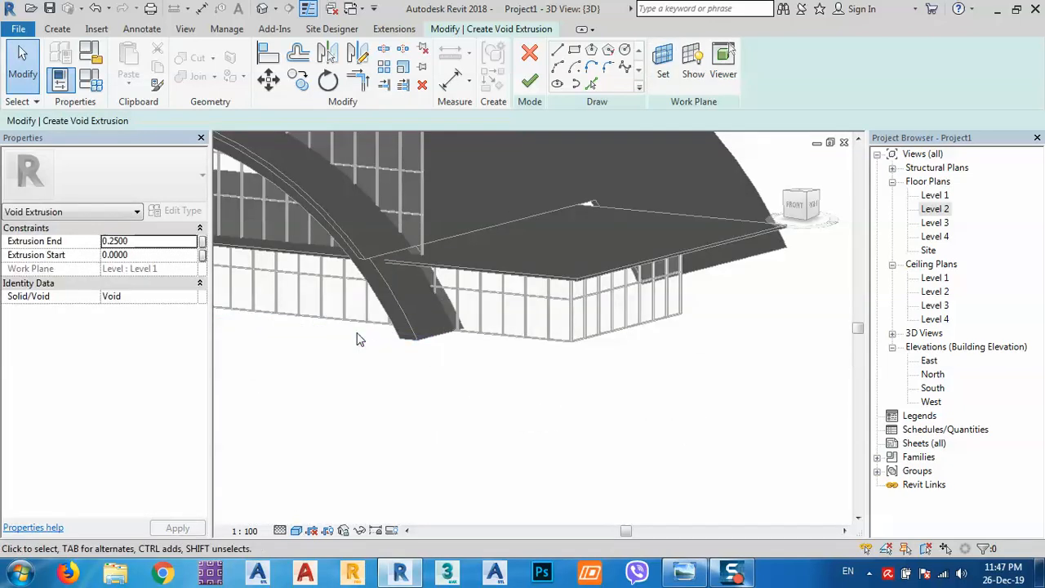
scroll(366, 336, "down", 2)
scroll(588, 297, "down", 2)
scroll(646, 285, "up", 4)
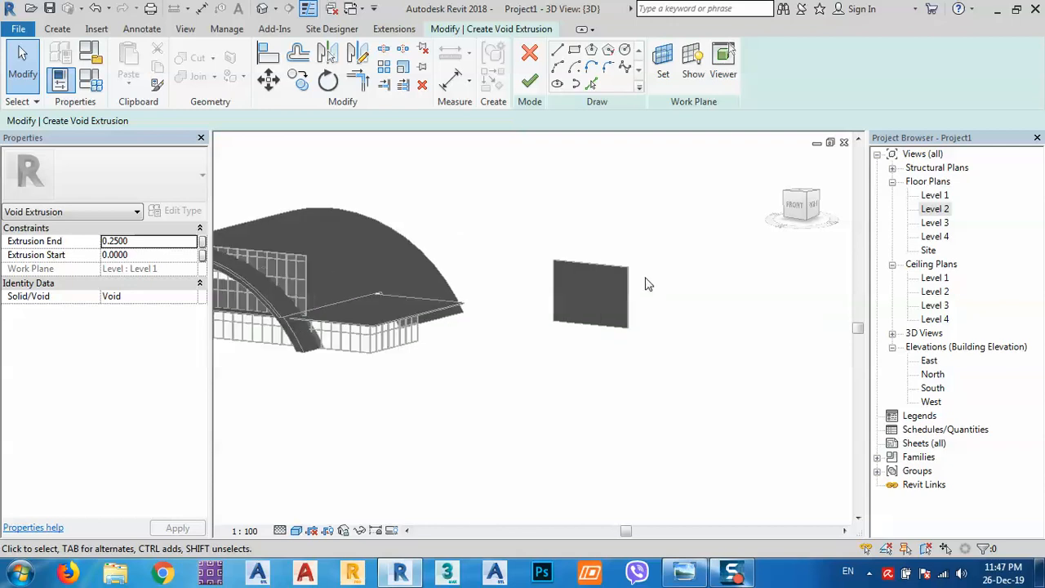
left_click(664, 61)
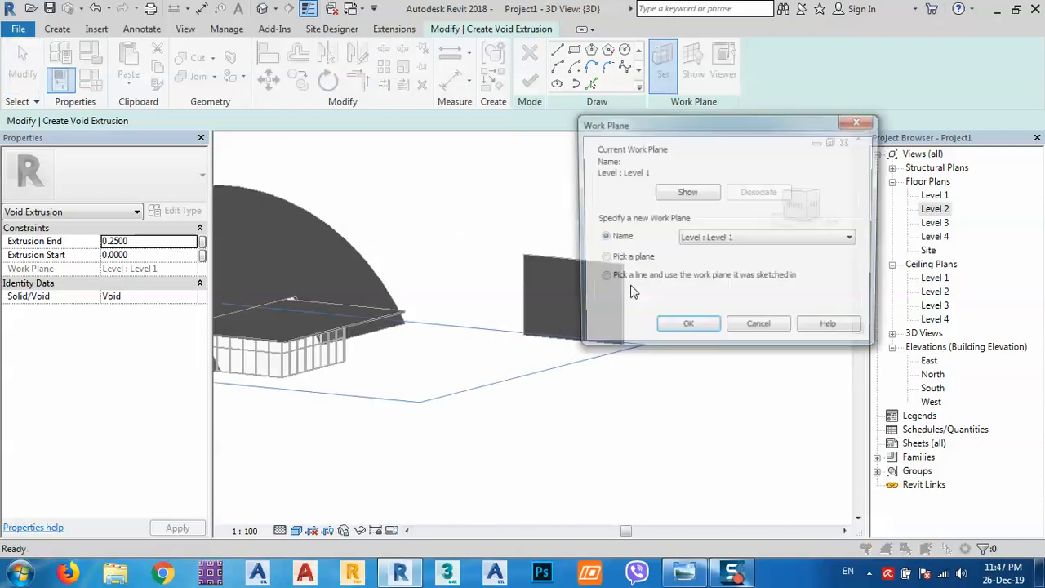
left_click(687, 329)
scroll(625, 285, "up", 2)
scroll(625, 286, "up", 3)
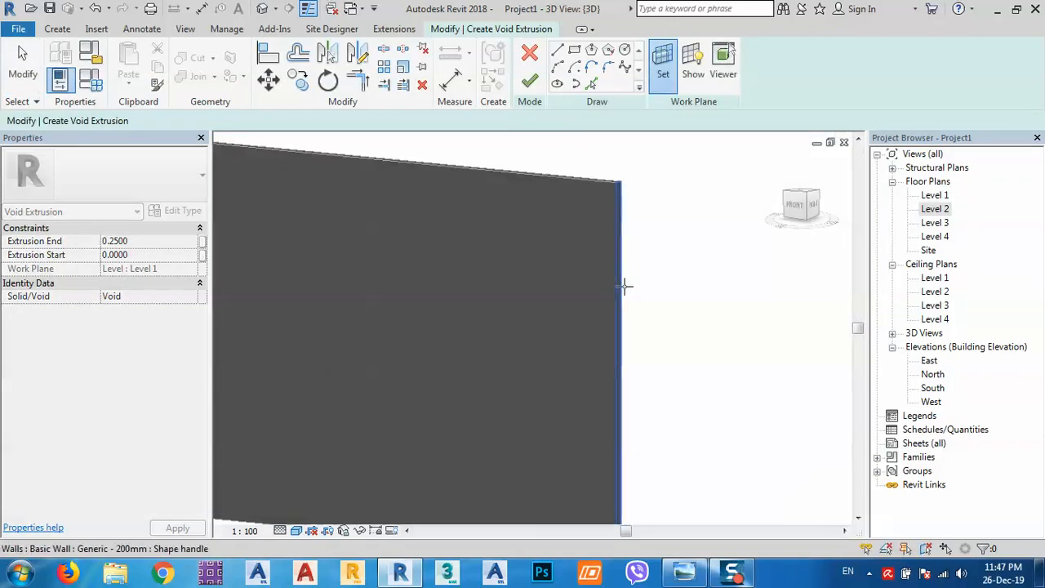
left_click(621, 285)
scroll(620, 284, "down", 5)
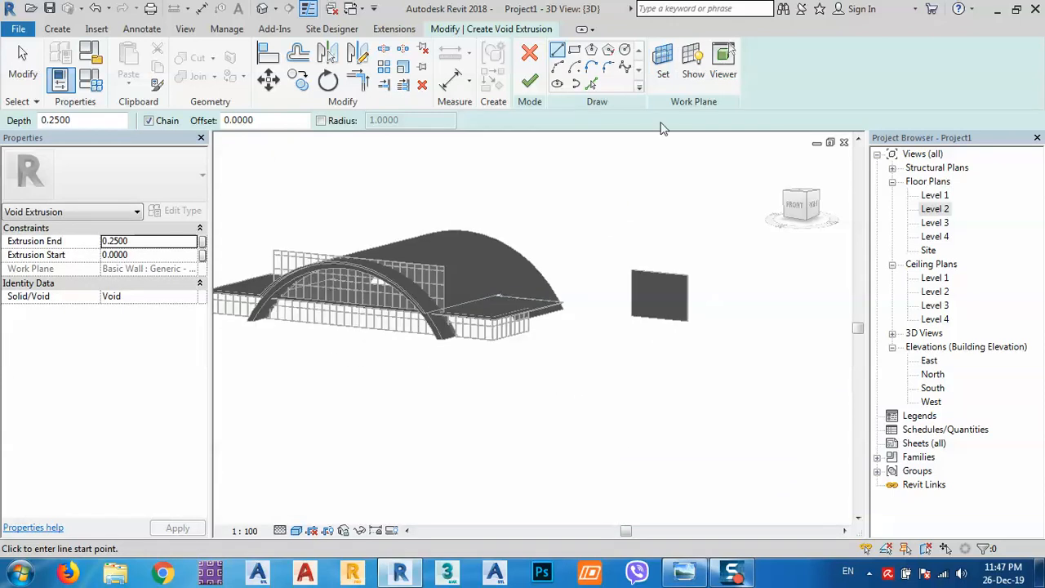
Step: Pick the flat slab's side edge and its short vertical end edge as void sketch lines on the wall's plane
left_click(593, 84)
scroll(442, 311, "up", 5)
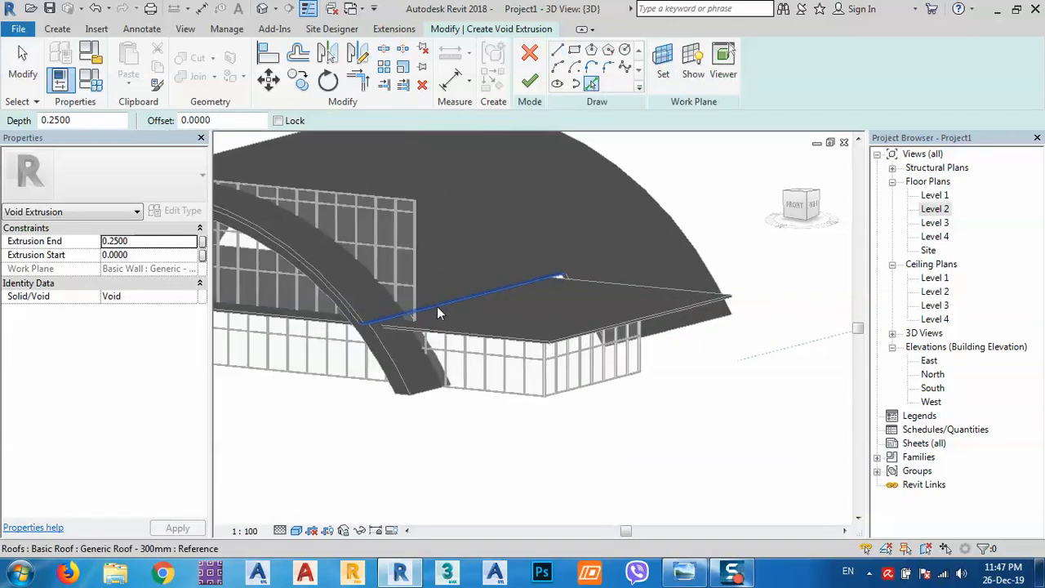
scroll(426, 309, "up", 2)
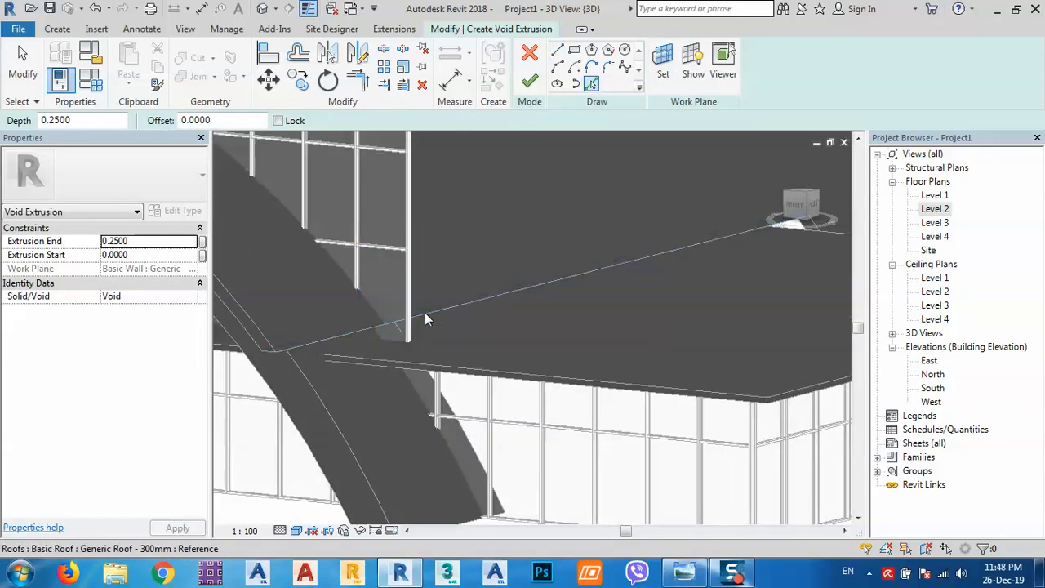
scroll(453, 273, "down", 3)
scroll(453, 273, "down", 1)
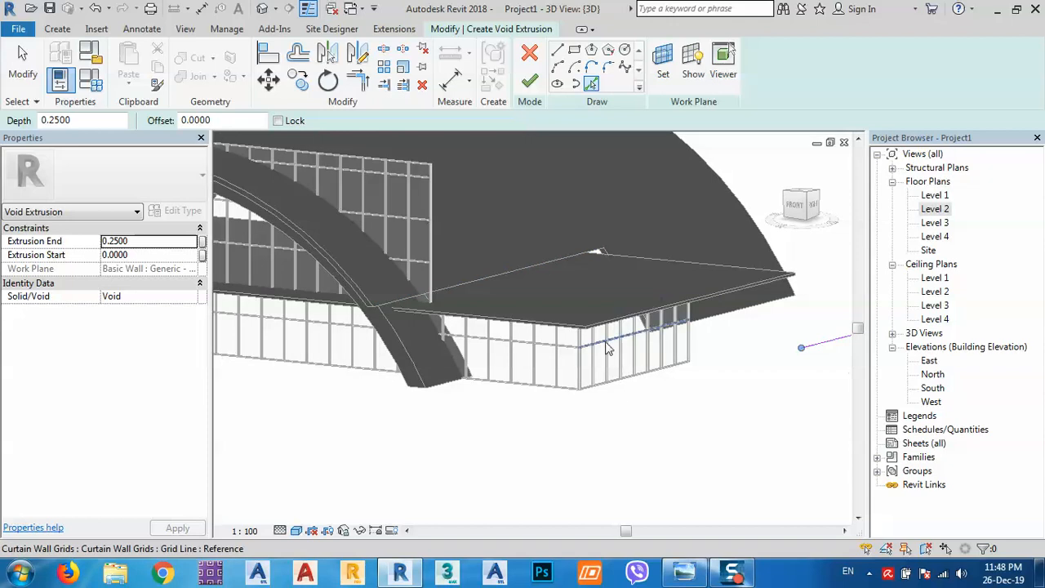
scroll(604, 336, "up", 5)
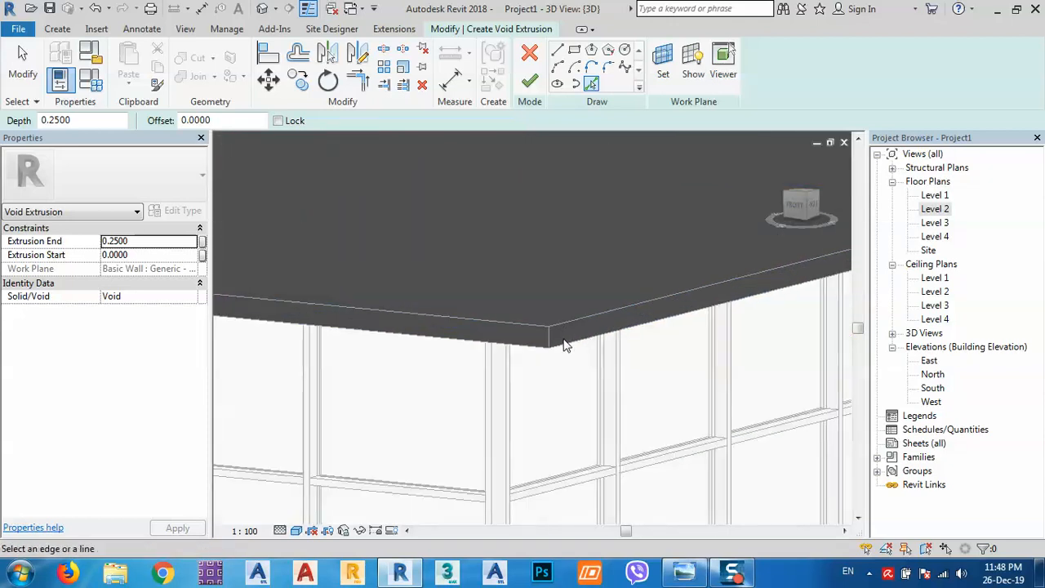
scroll(498, 362, "down", 5)
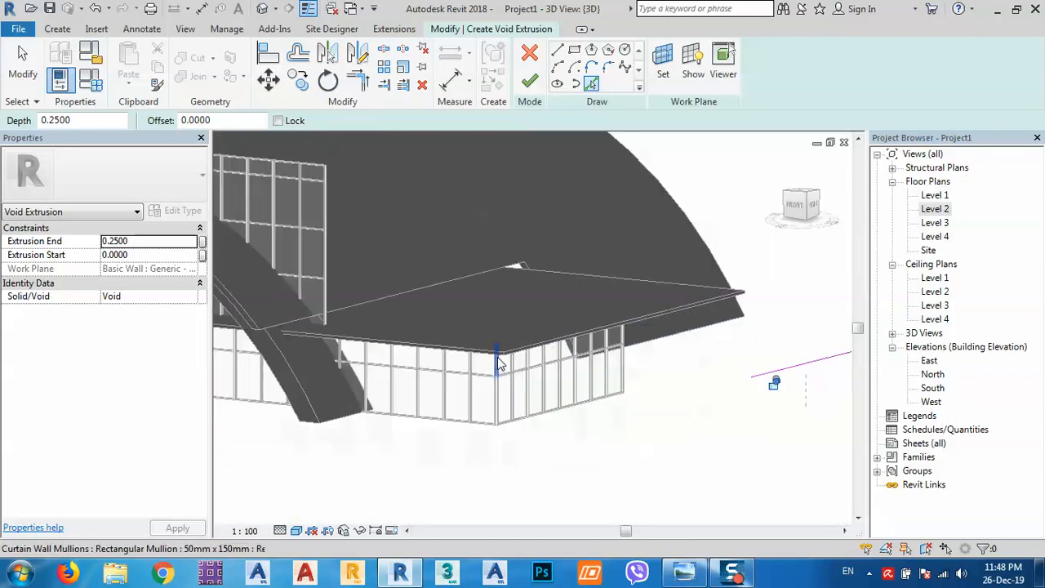
scroll(723, 298, "up", 5)
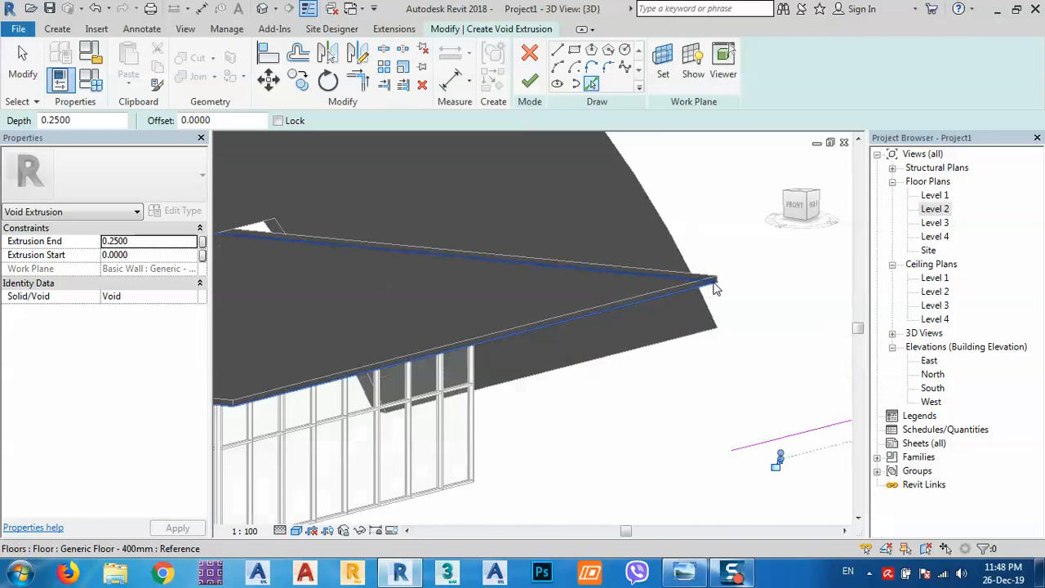
scroll(717, 277, "down", 5)
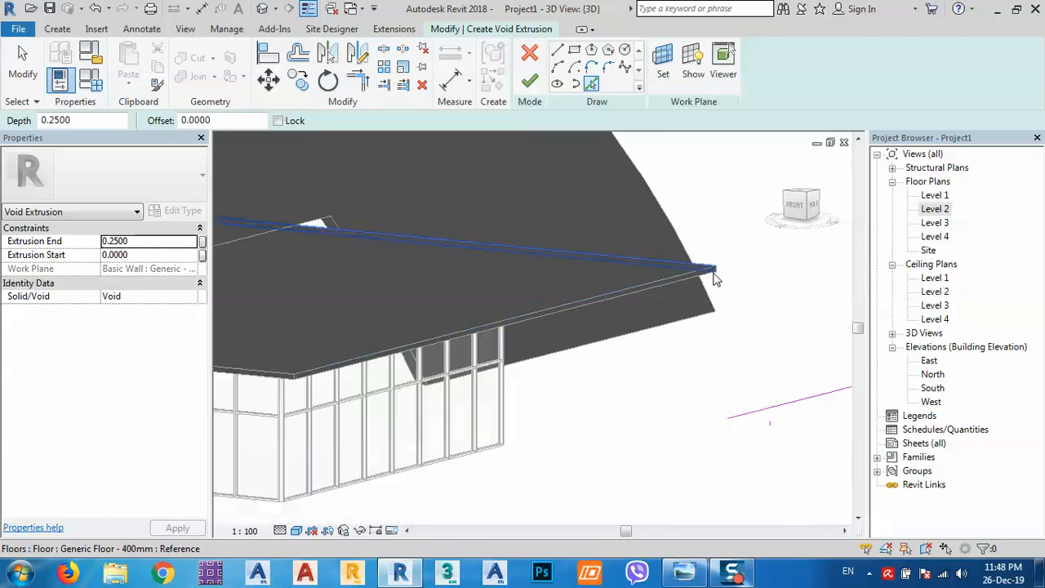
scroll(710, 372, "up", 4)
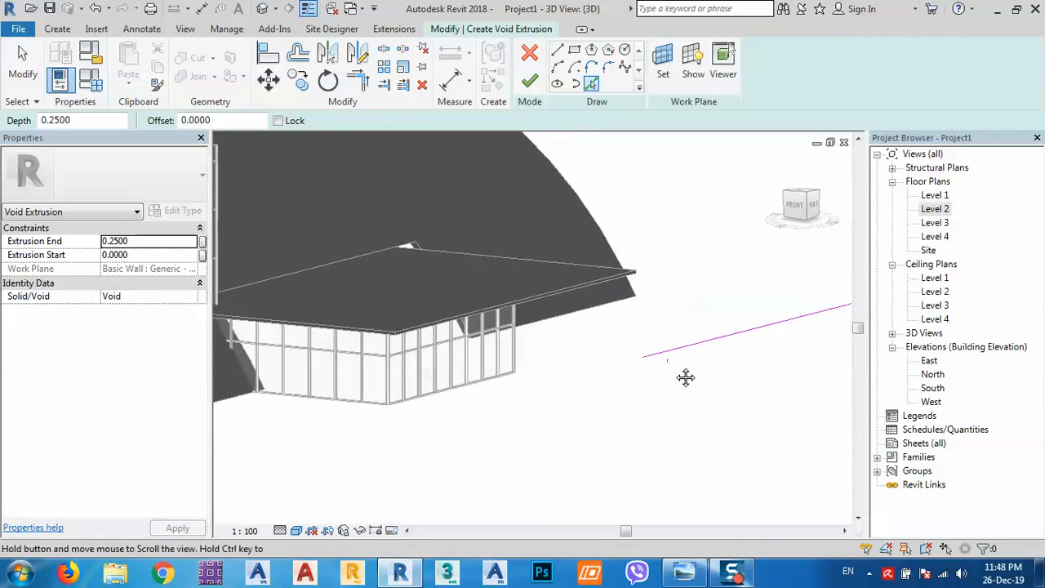
scroll(555, 364, "up", 2)
scroll(556, 364, "up", 2)
Step: Stretch the short vertical sketch line up to the long line, about 0.51 m in length, and trim both to a corner
key("Escape")
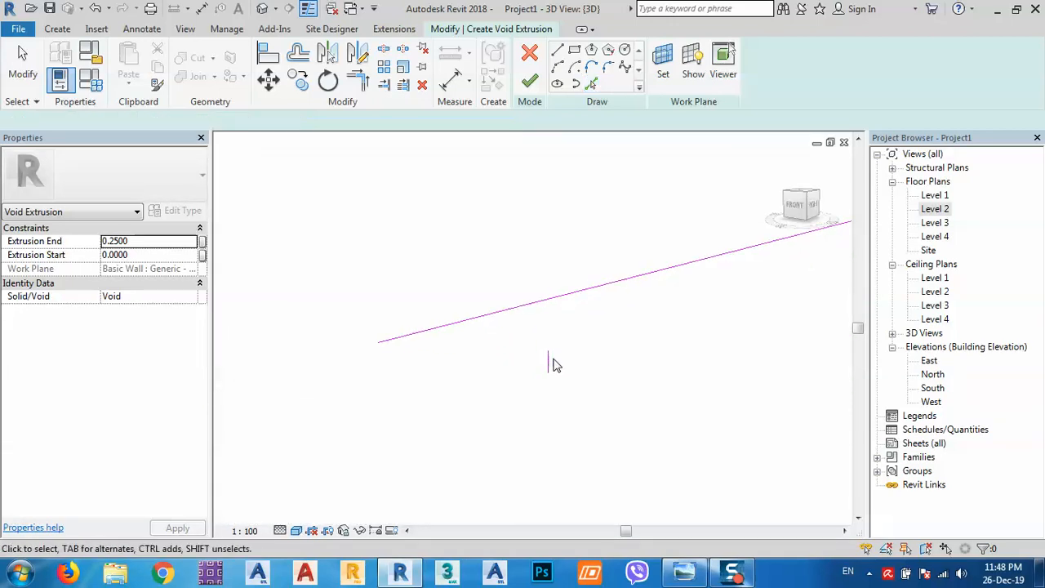
left_click(551, 361)
mouse_move(549, 359)
left_mouse_down()
mouse_move(550, 335)
mouse_move(551, 372)
left_mouse_up()
scroll(470, 363, "down", 3)
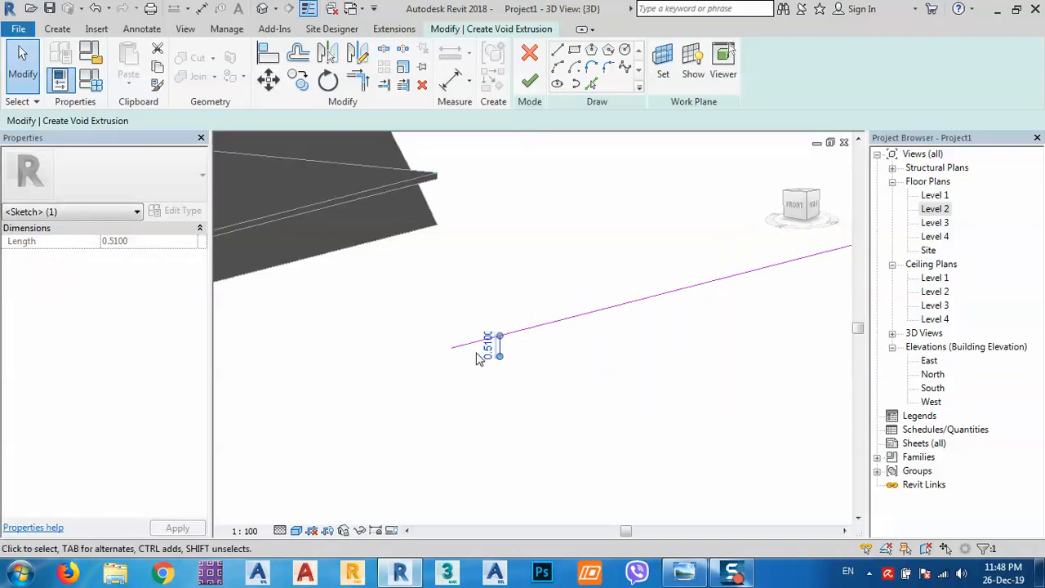
left_click(491, 349)
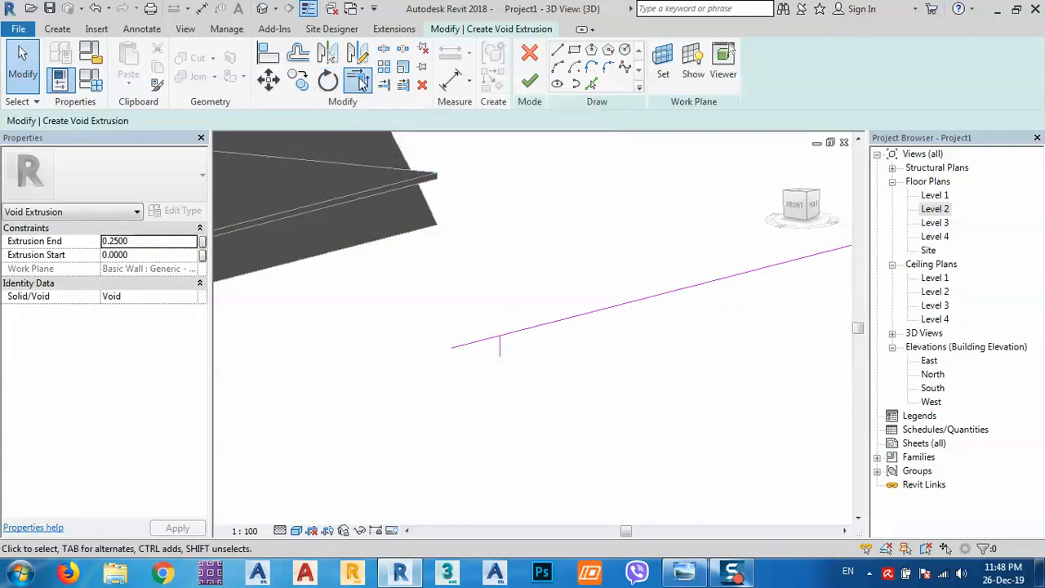
left_click(499, 349)
left_click(507, 335)
scroll(452, 357, "down", 5)
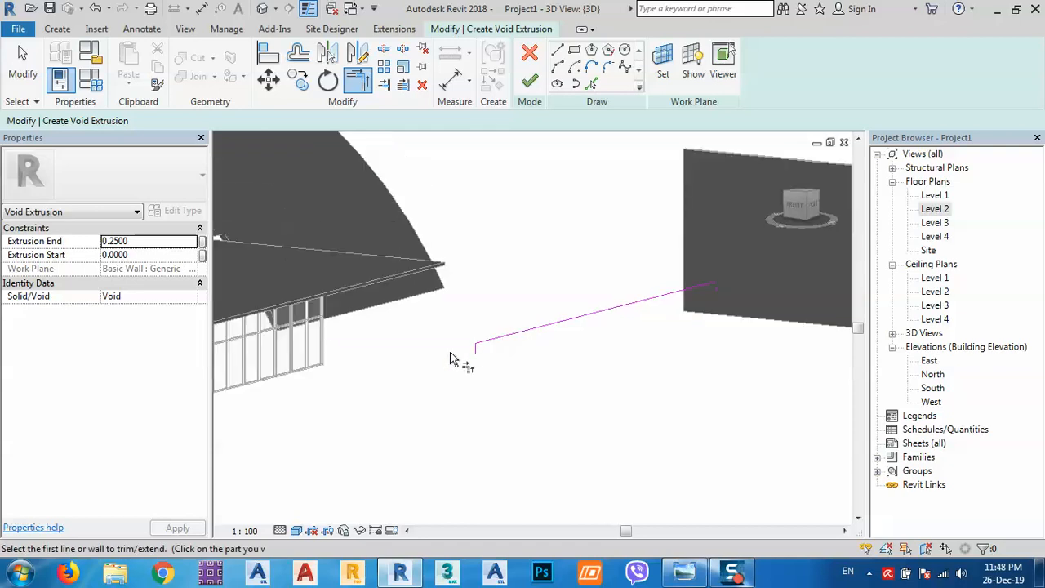
Step: Trim the long sketch line and the short vertical line at its far end to a corner
scroll(624, 320, "up", 3)
scroll(590, 311, "up", 2)
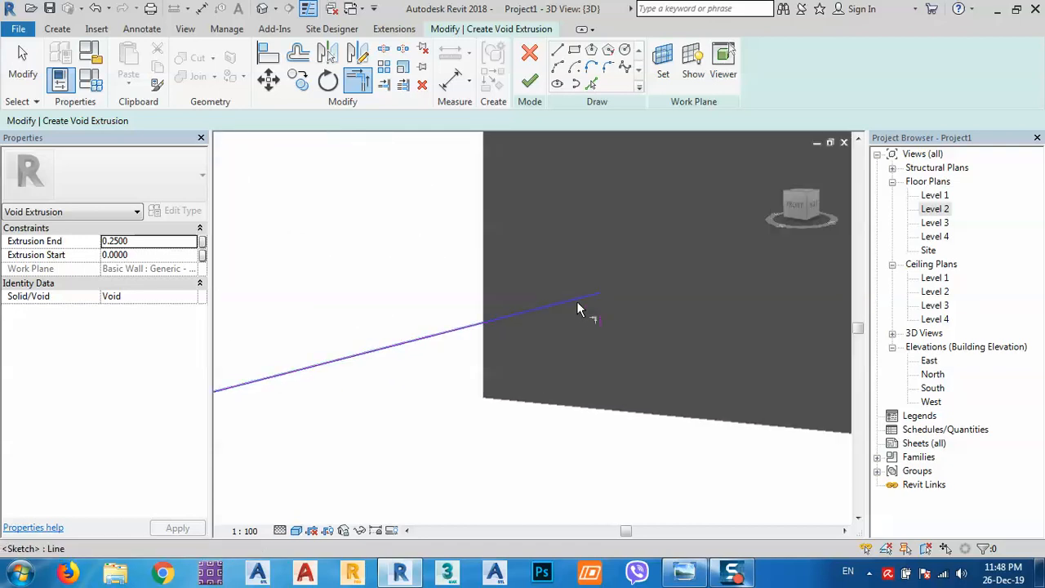
left_click(577, 302)
left_click(601, 324)
scroll(625, 263, "down", 4)
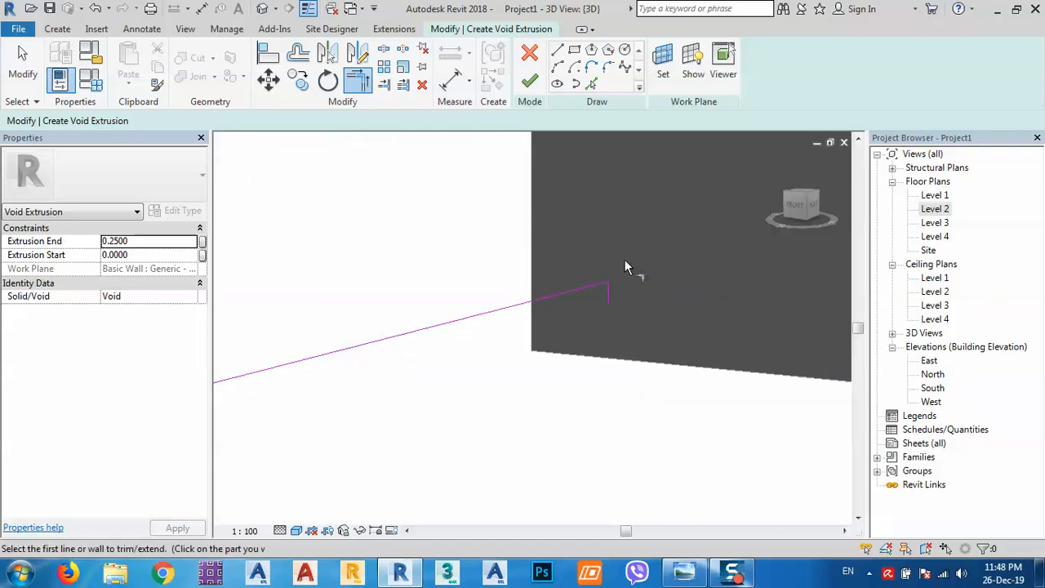
scroll(625, 263, "down", 2)
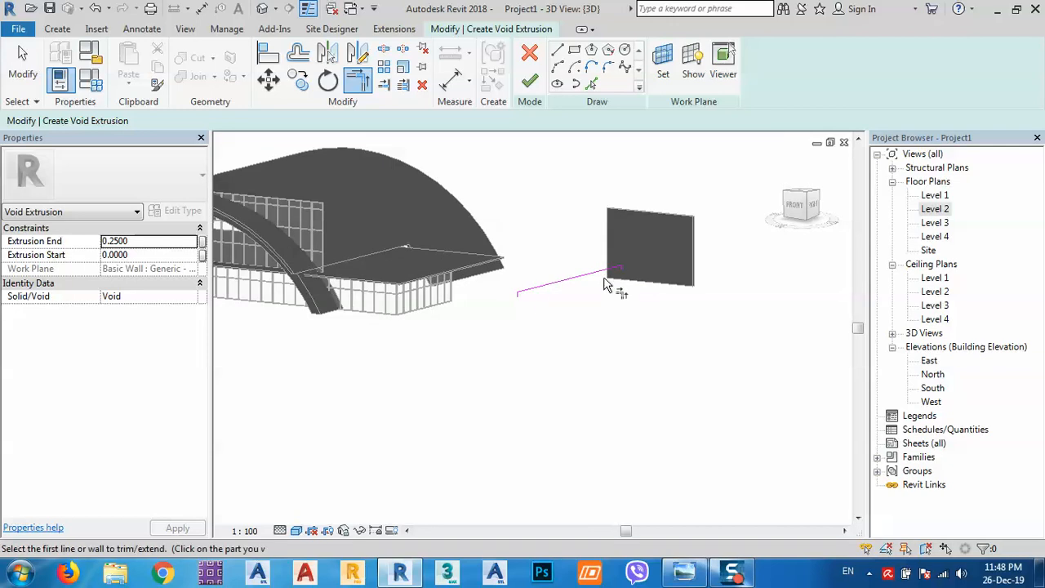
Step: Draw a sketch line joining the lower ends of the two short vertical lines, parallel to the long line
scroll(604, 284, "up", 4)
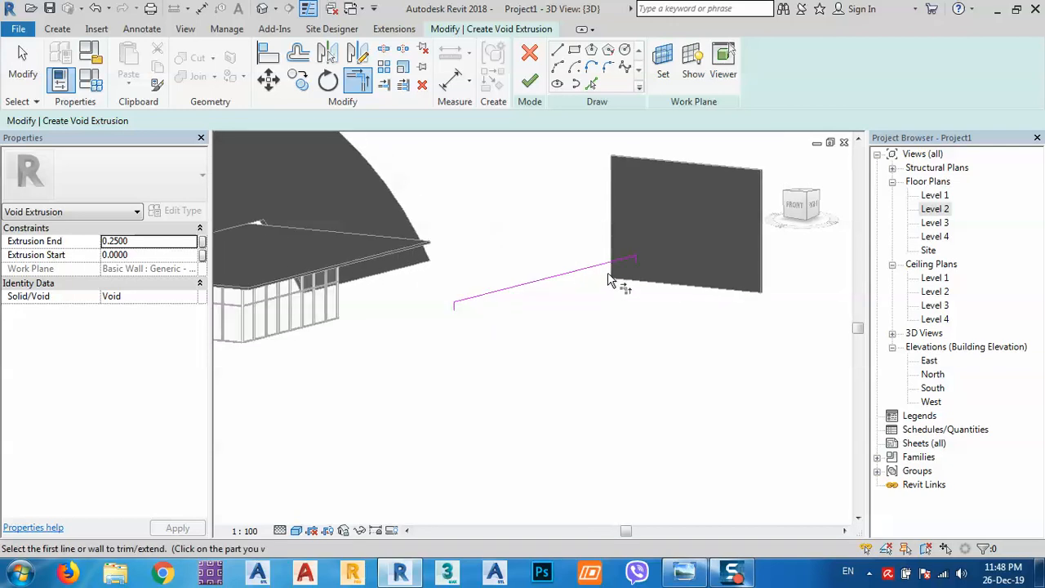
left_click(558, 53)
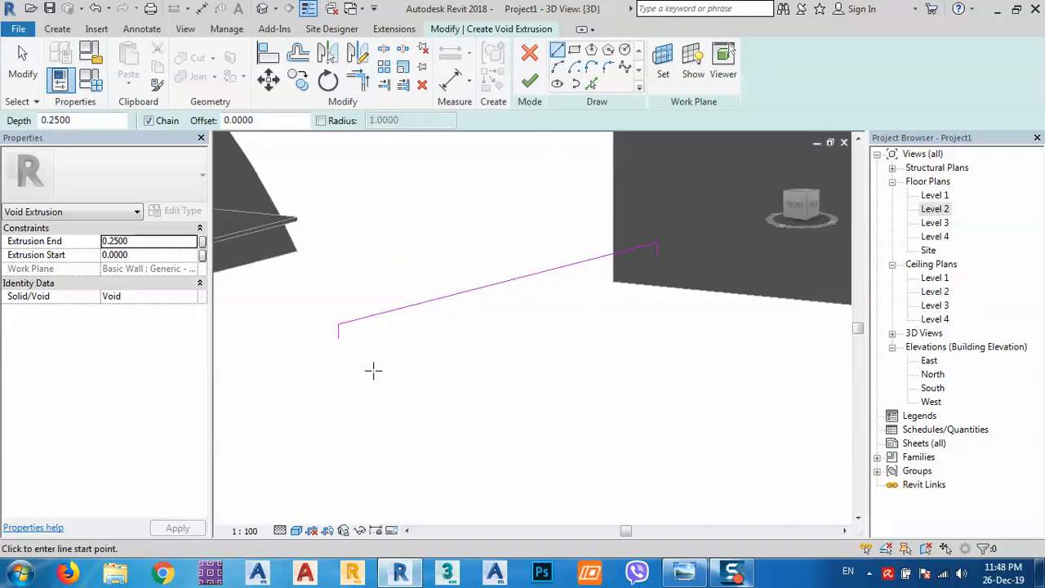
left_click(340, 334)
scroll(653, 261, "up", 5)
left_click(680, 232)
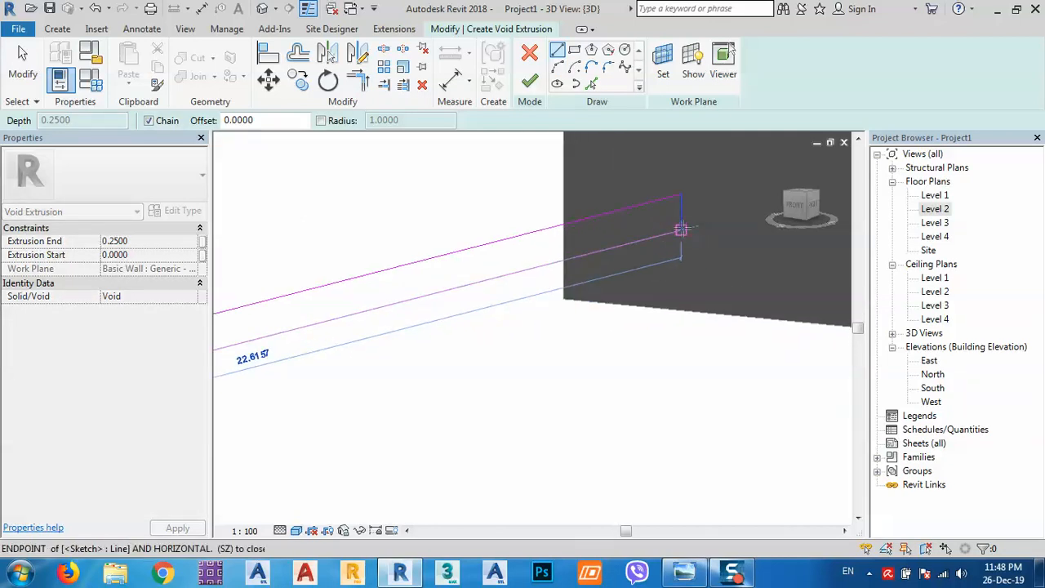
scroll(613, 205, "down", 6)
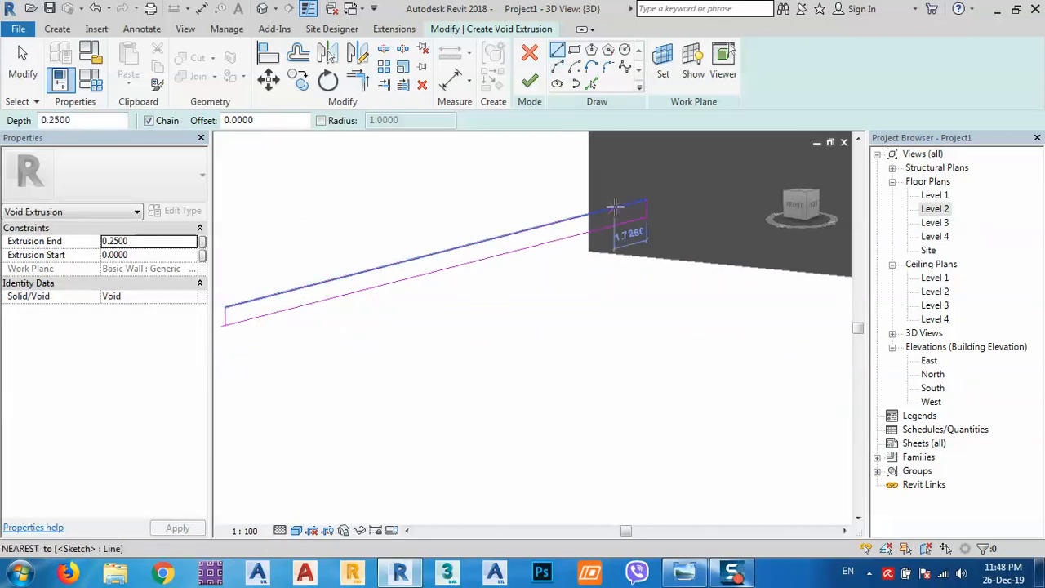
key("Escape")
Step: Trim the overshooting lower line and the near vertical line to a corner, closing the sketch loop
scroll(426, 271, "up", 5)
scroll(414, 268, "up", 4)
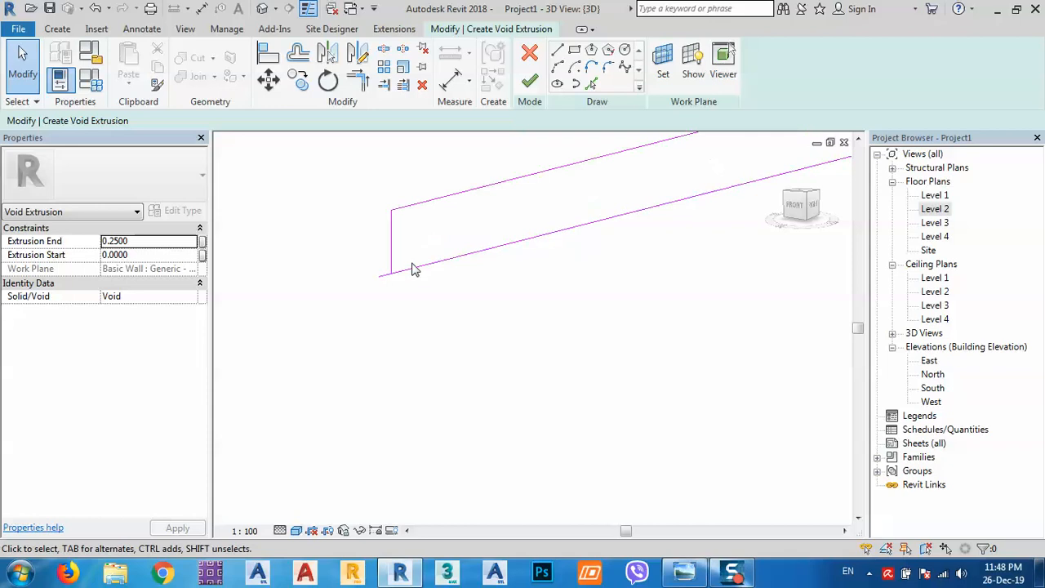
left_click(364, 88)
left_click(381, 240)
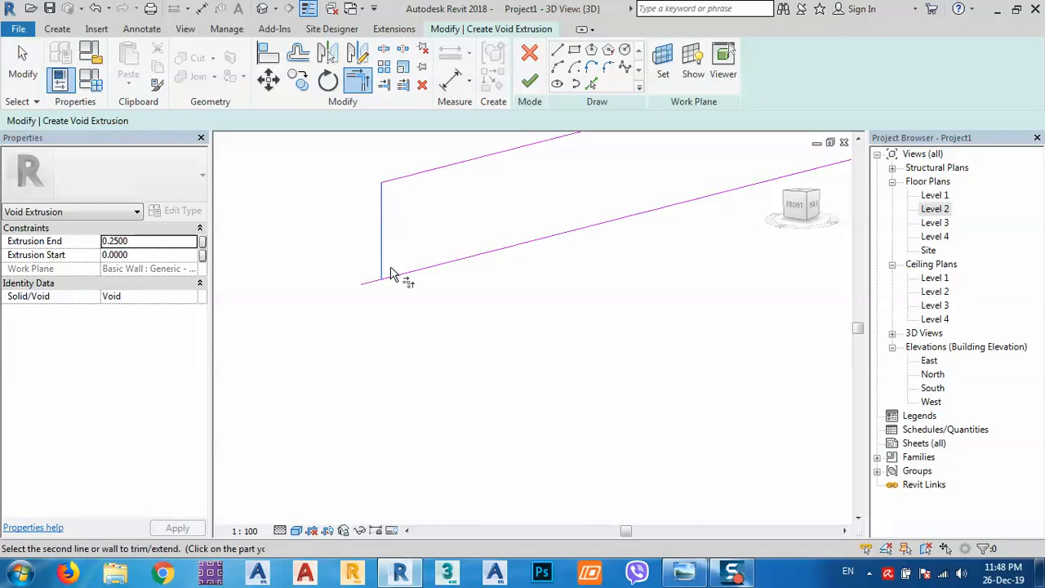
left_click(400, 275)
key("Escape")
scroll(396, 321, "down", 3)
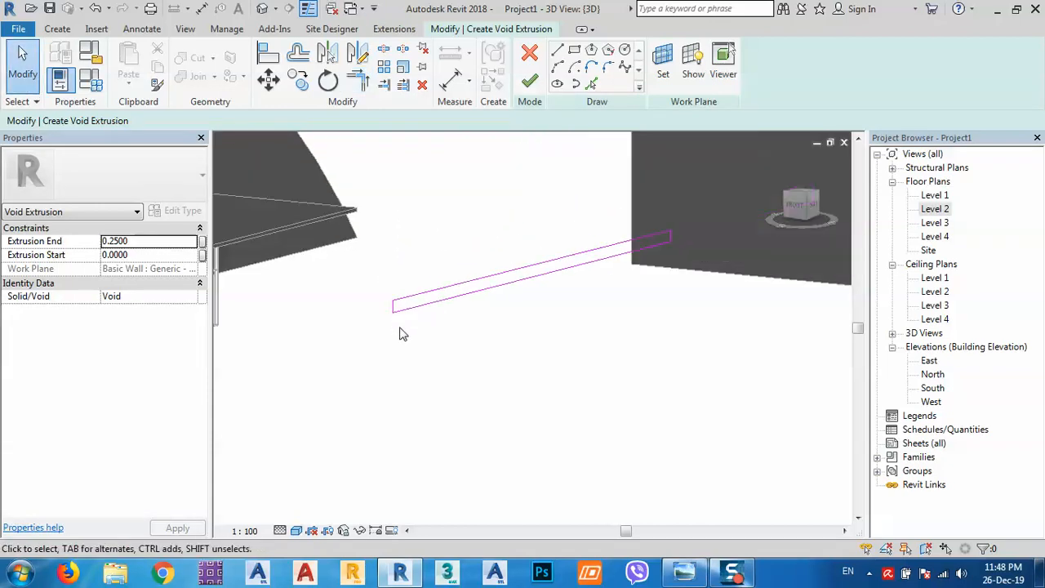
Step: Lower the bottom sketch line to make the profile about 3.9 m high, and finish the void sketch
left_click(492, 292)
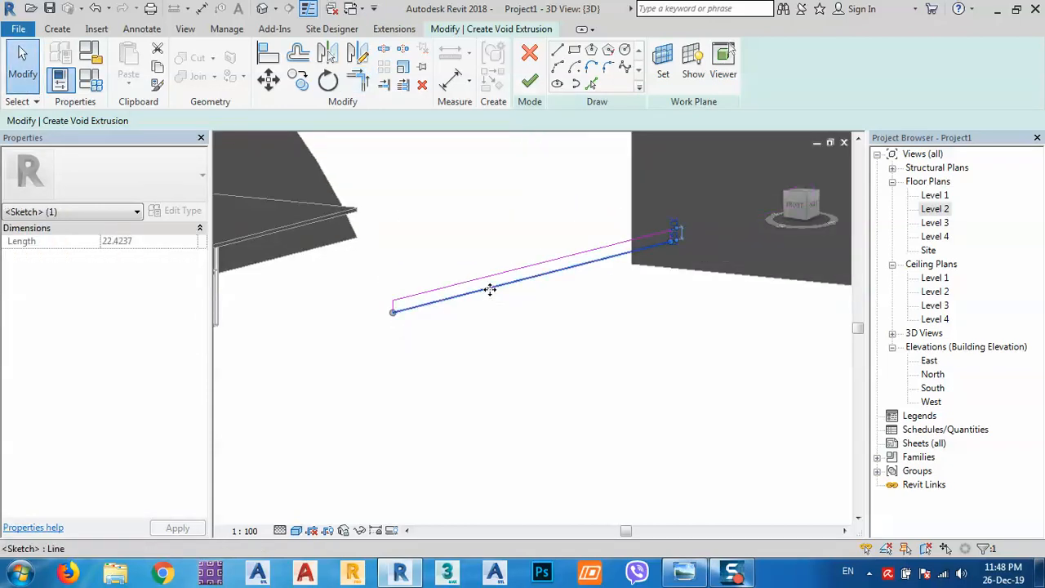
left_click_drag(501, 348, 509, 359)
left_click(537, 85)
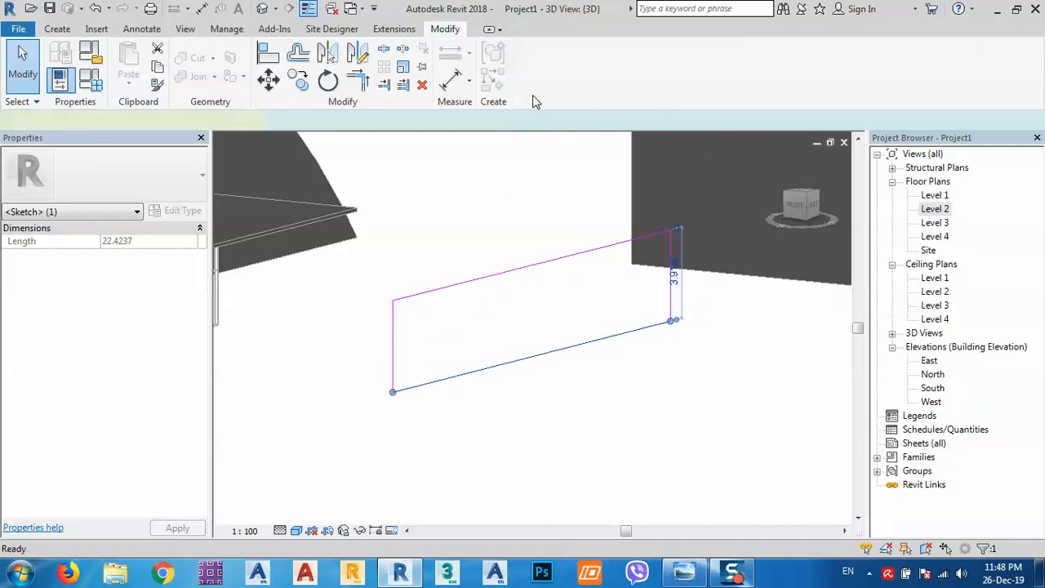
Step: Stretch the void extrusion across the flat roof wing and past the arch leg, to a depth of about 31.17 m
left_click_drag(550, 314, 316, 299)
middle_click_drag(315, 299, 623, 339)
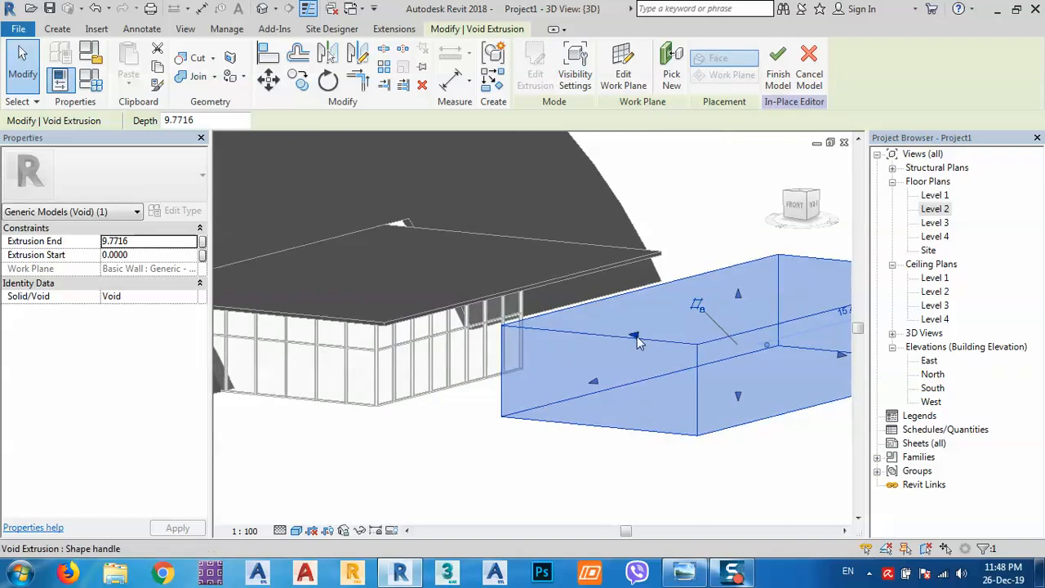
left_click_drag(624, 338, 392, 343)
middle_click_drag(392, 343, 647, 384)
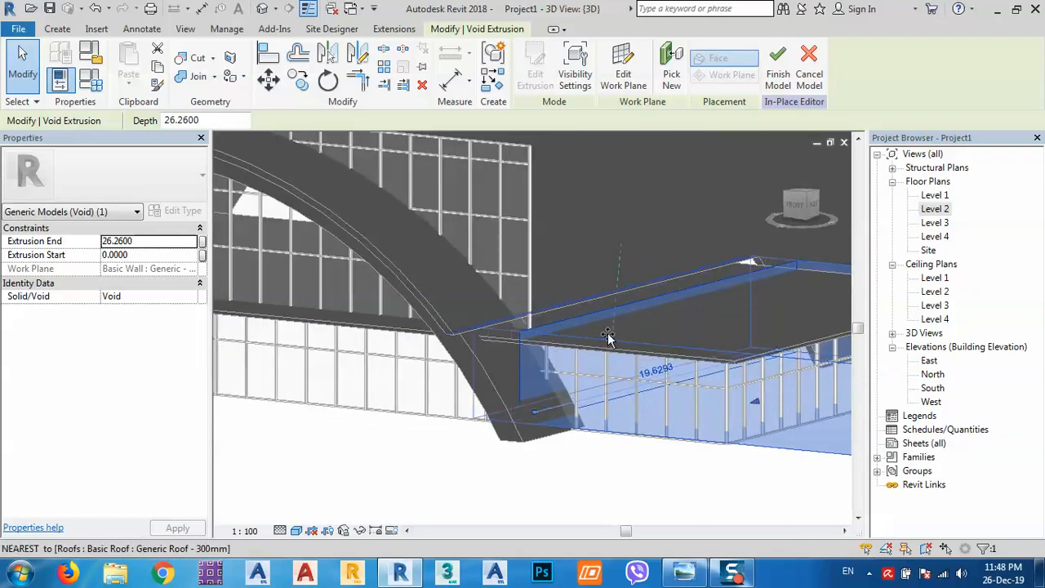
left_click_drag(563, 325, 560, 369)
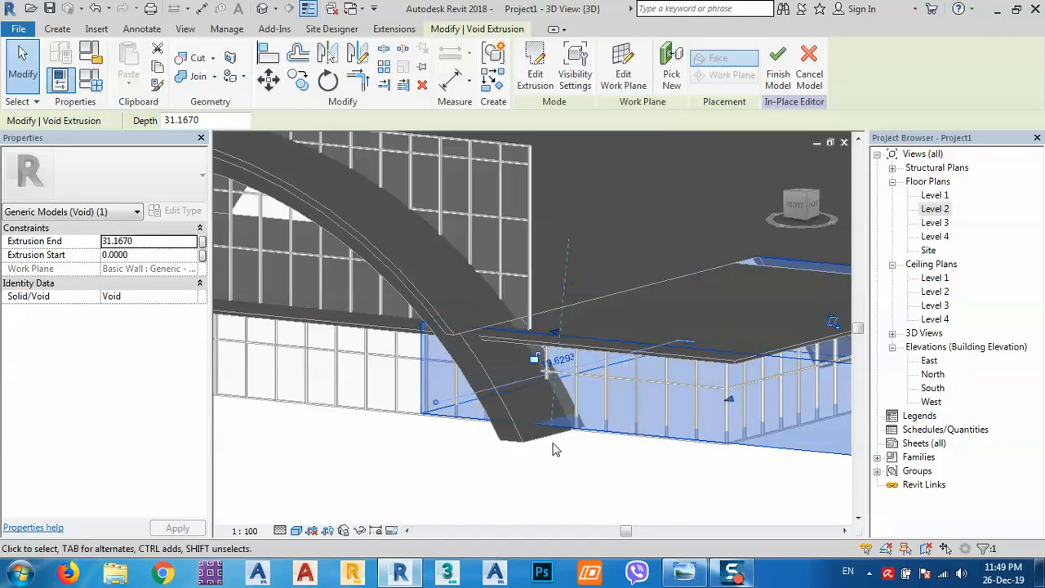
Step: Extend the void's bottom face well below the arch foot and shorten it from the rear to about 5.2 m
middle_click_drag(559, 444, 472, 366)
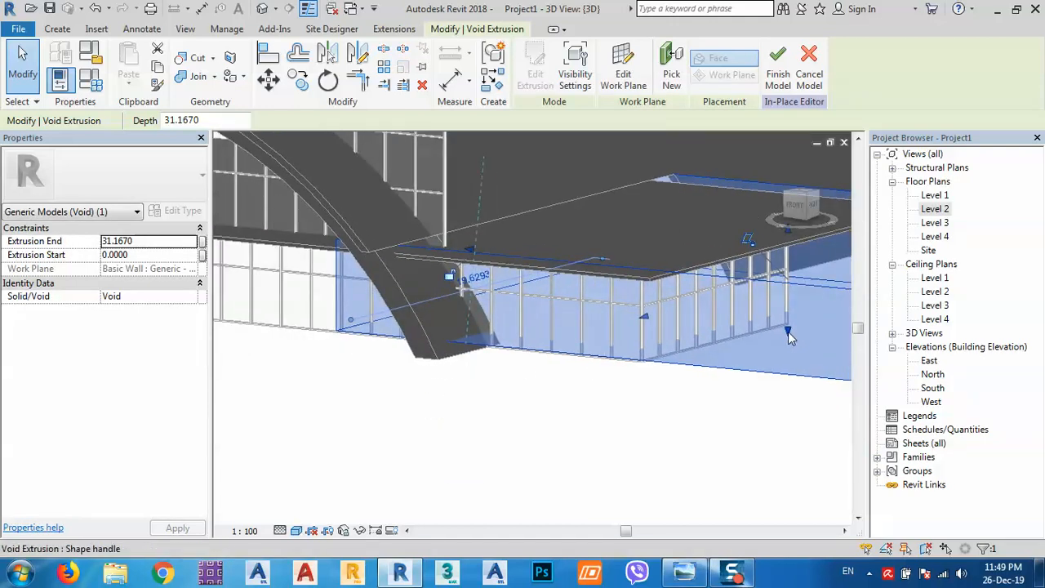
left_click_drag(788, 331, 789, 374)
middle_click_drag(738, 375, 558, 410)
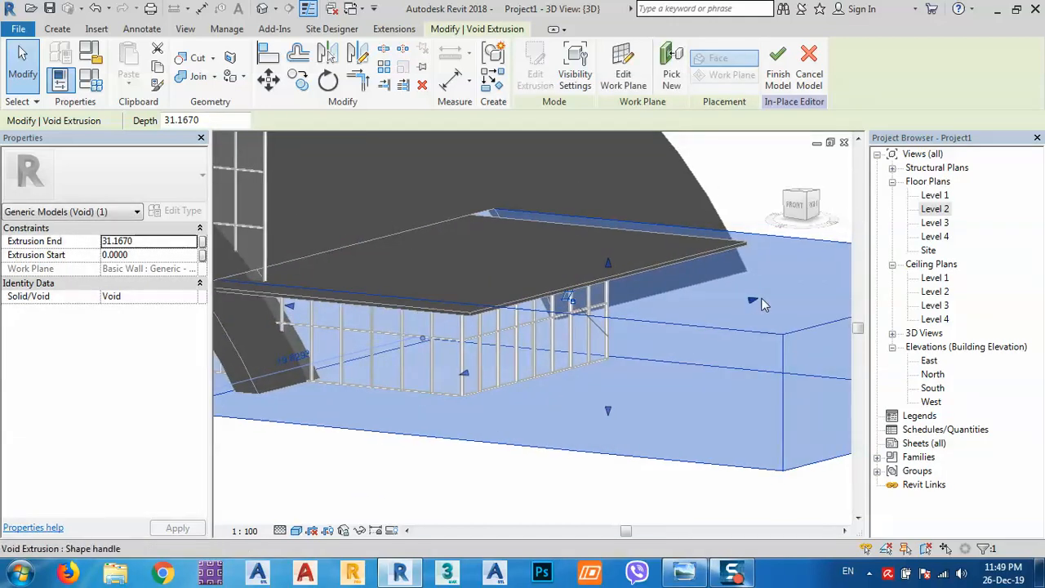
left_click_drag(756, 300, 575, 366)
middle_click_drag(422, 356, 593, 320)
Step: Adjust the void's front and rear faces so it covers only the rear part of the arch leg
middle_click_drag(632, 363, 572, 362, "shift")
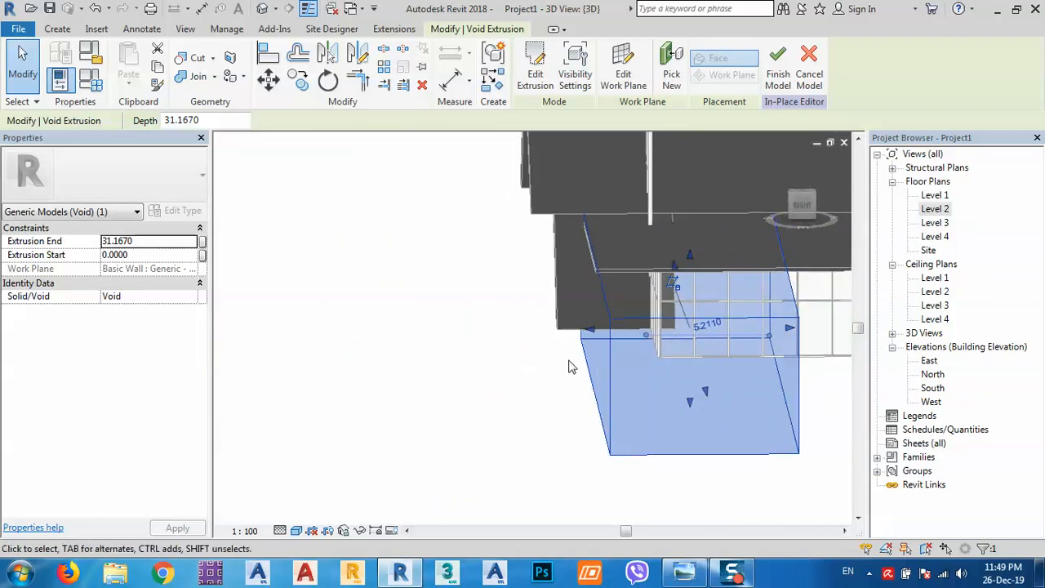
left_click_drag(595, 338, 608, 335)
left_click_drag(790, 329, 754, 329)
middle_click_drag(642, 339, 714, 374, "shift")
middle_click_drag(516, 410, 586, 412)
left_click(528, 437)
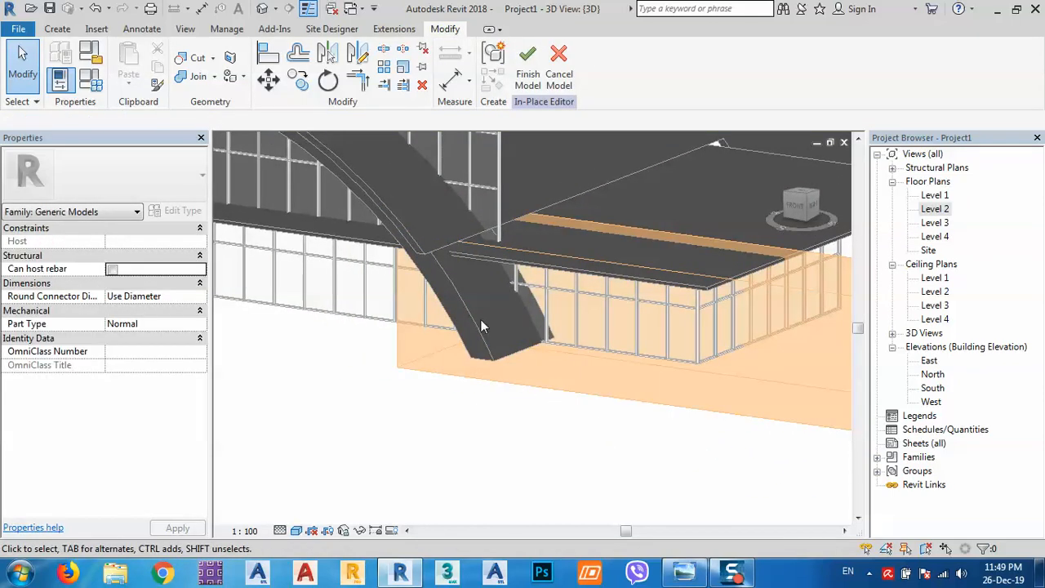
Step: Cut the arch roof's leg with the void extrusion and finish the in-place model
left_click(196, 57)
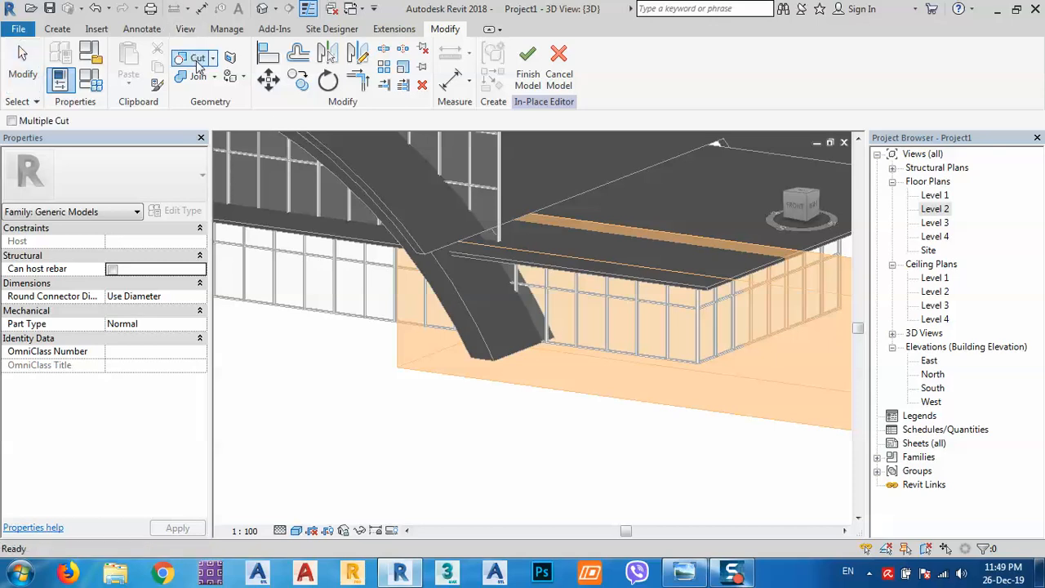
left_click(461, 301)
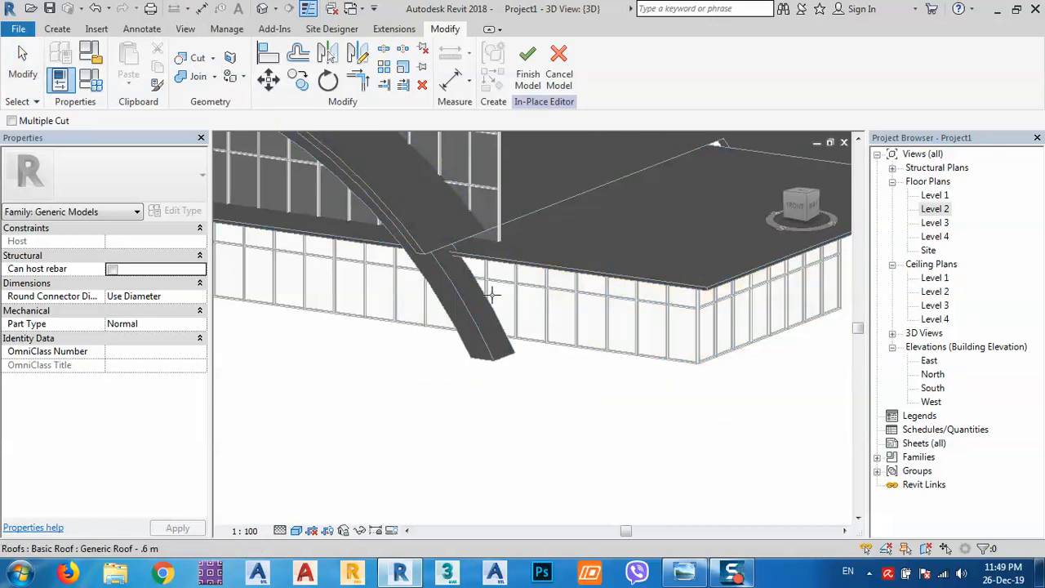
left_click(527, 65)
middle_click_drag(531, 274, 451, 323, "shift")
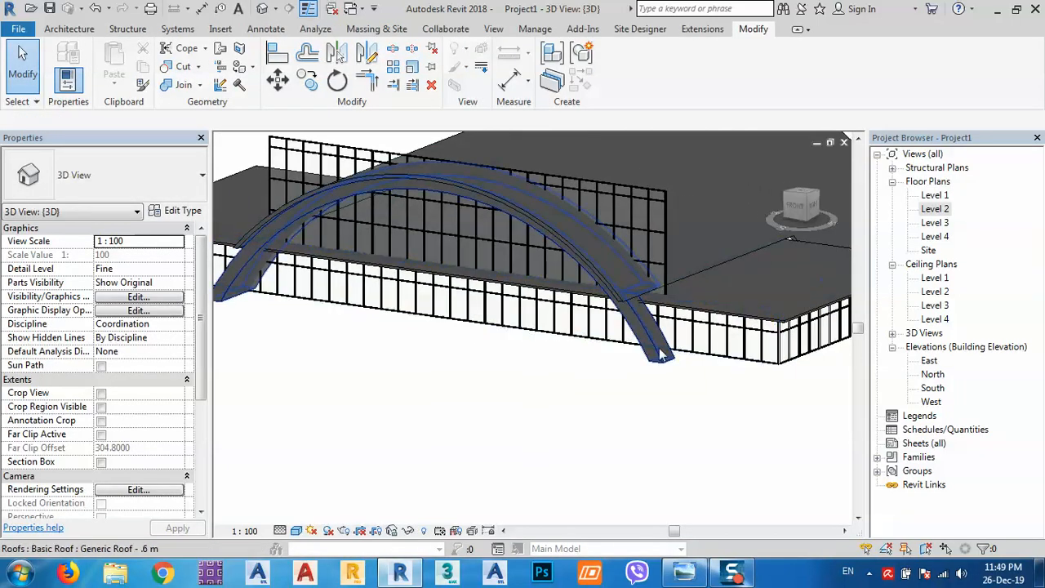
Step: Compare the arch with the reference photo, then select the Level 2 Storefront curtain wall behind it and check that against the photo
left_click(683, 574)
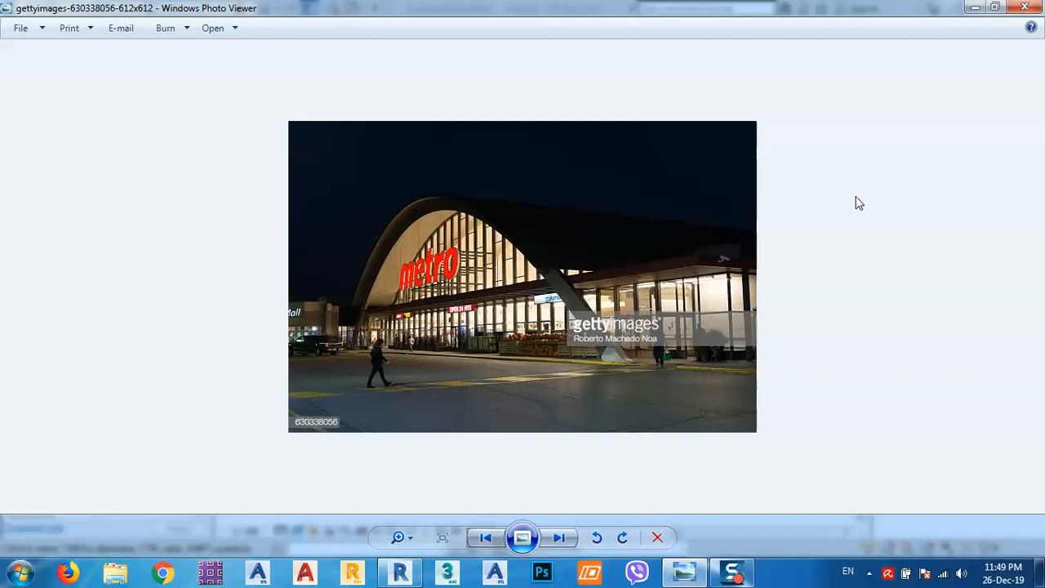
left_click(973, 8)
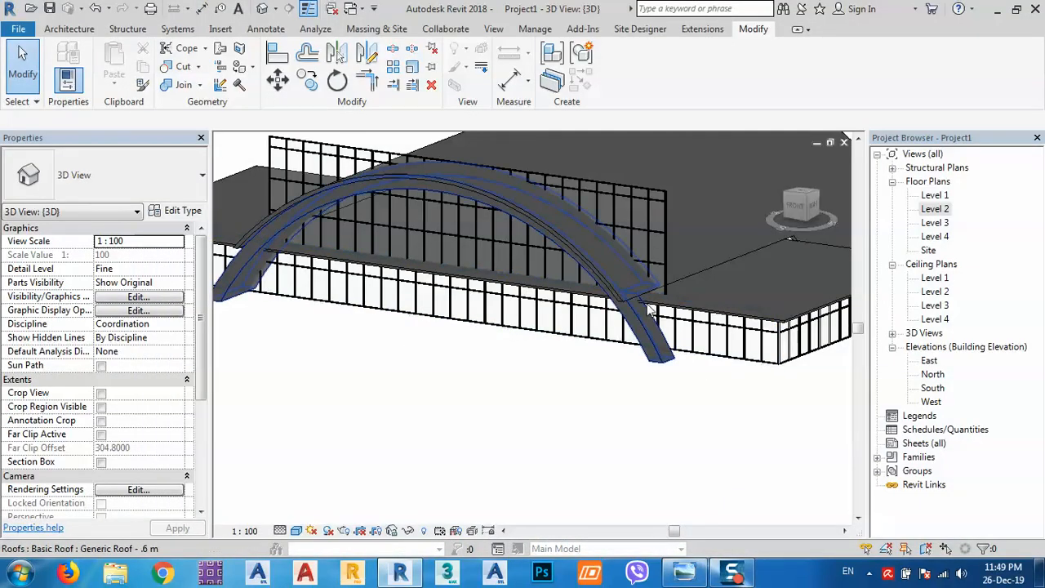
scroll(636, 305, "up", 3)
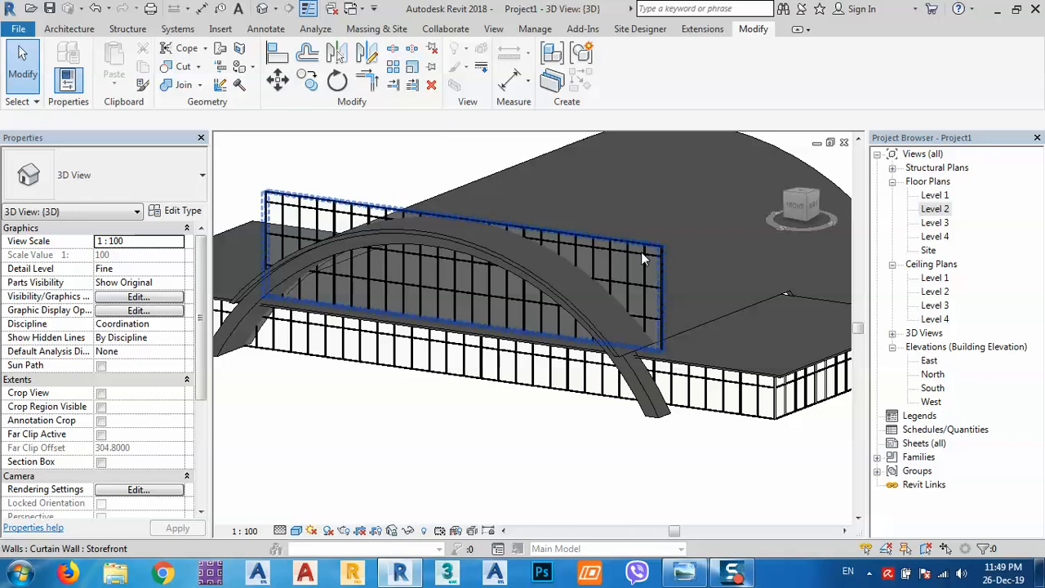
left_click(643, 260)
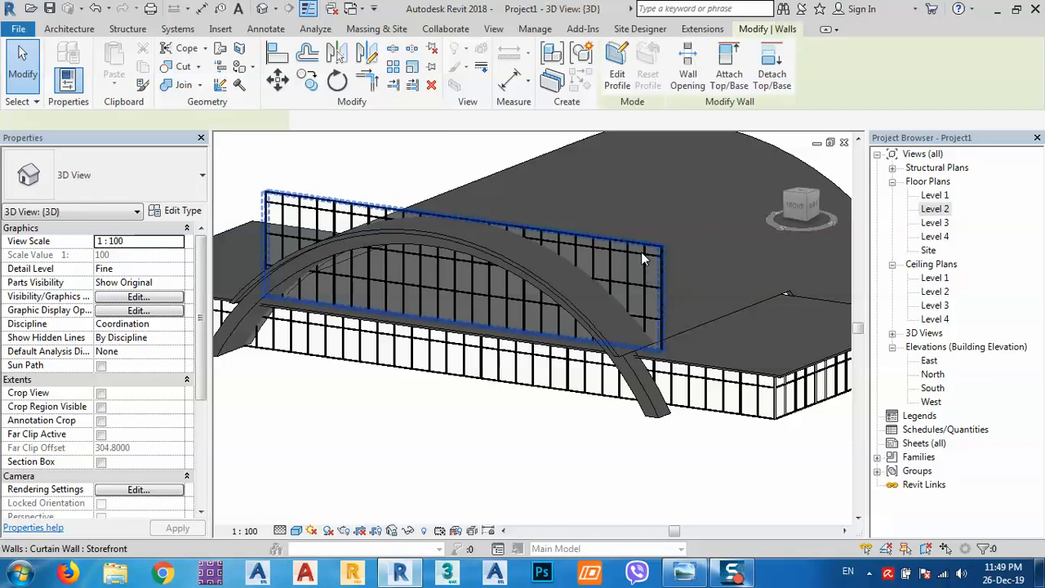
middle_click_drag(629, 261, 339, 300, "shift")
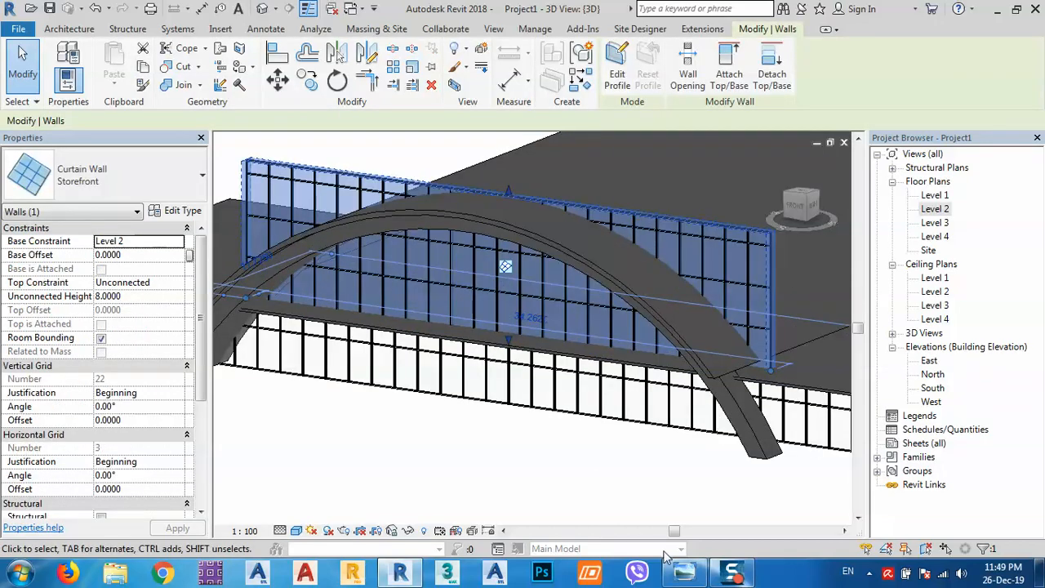
left_click(691, 575)
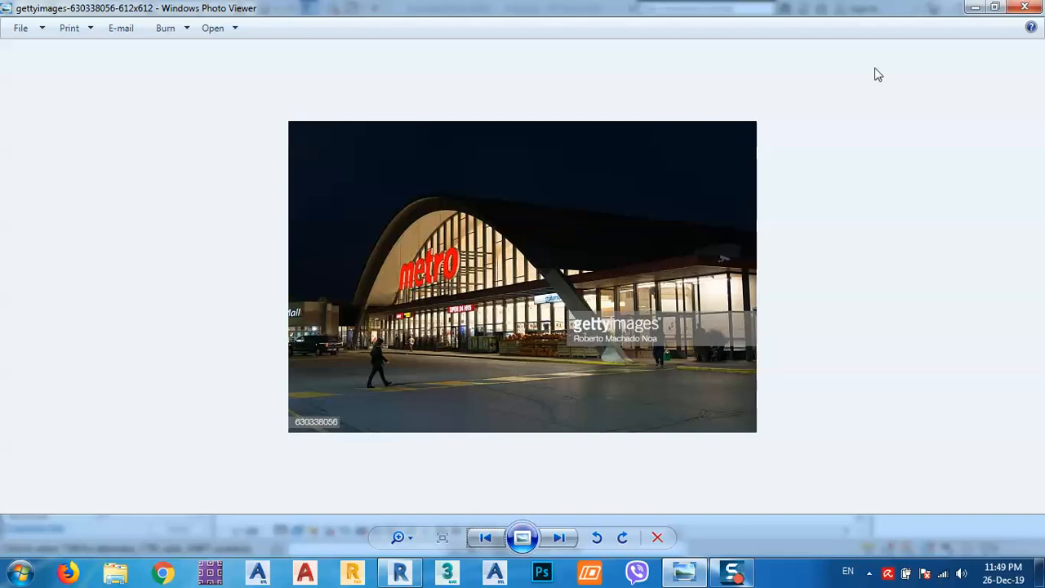
left_click(972, 8)
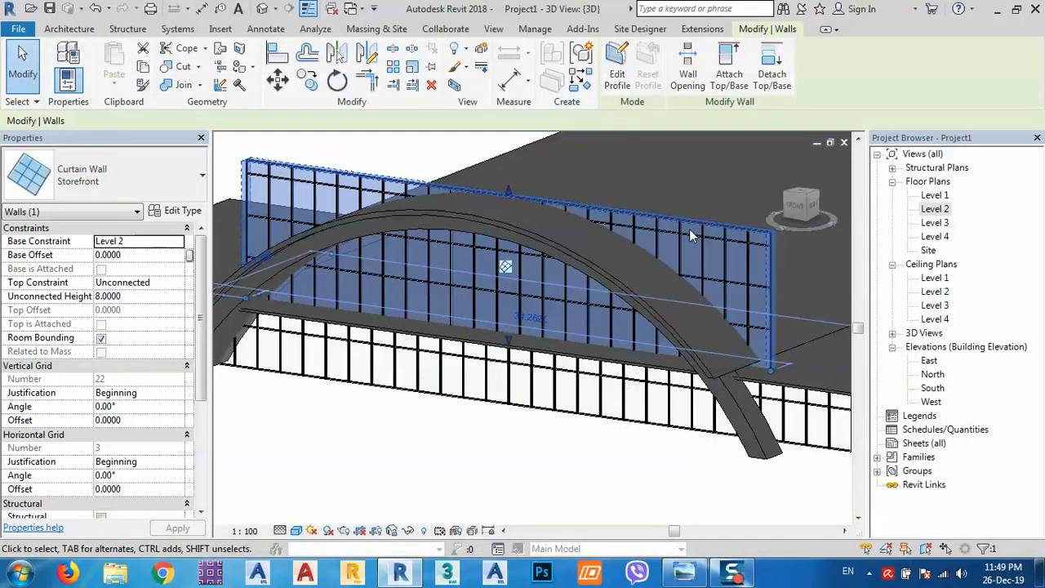
Step: Try to attach the top of the Level 2 Storefront curtain wall to the underside of the arch roof
left_click(733, 63)
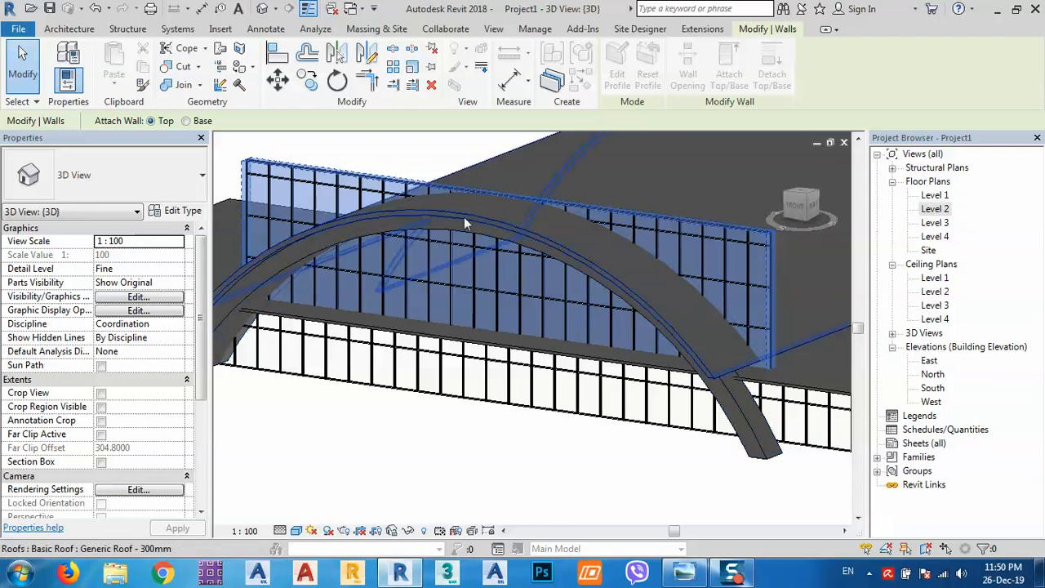
left_click(444, 233)
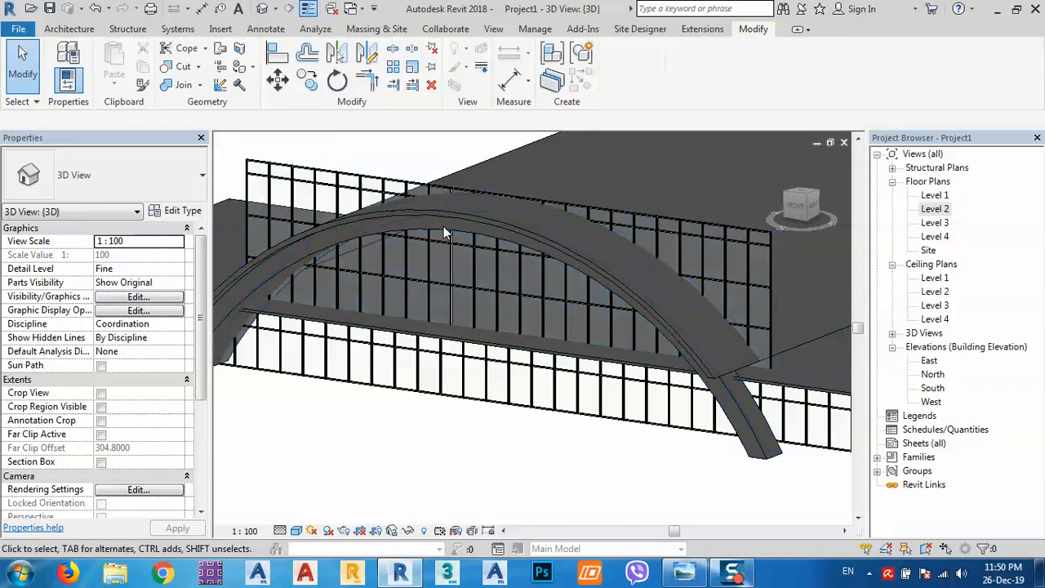
left_click(441, 185)
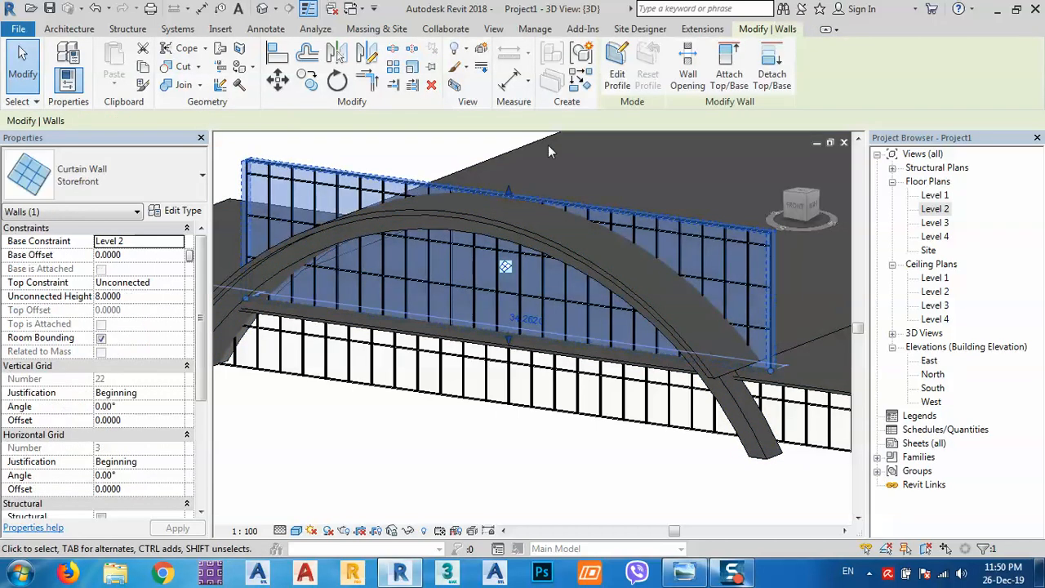
left_click(729, 65)
scroll(424, 211, "up", 3)
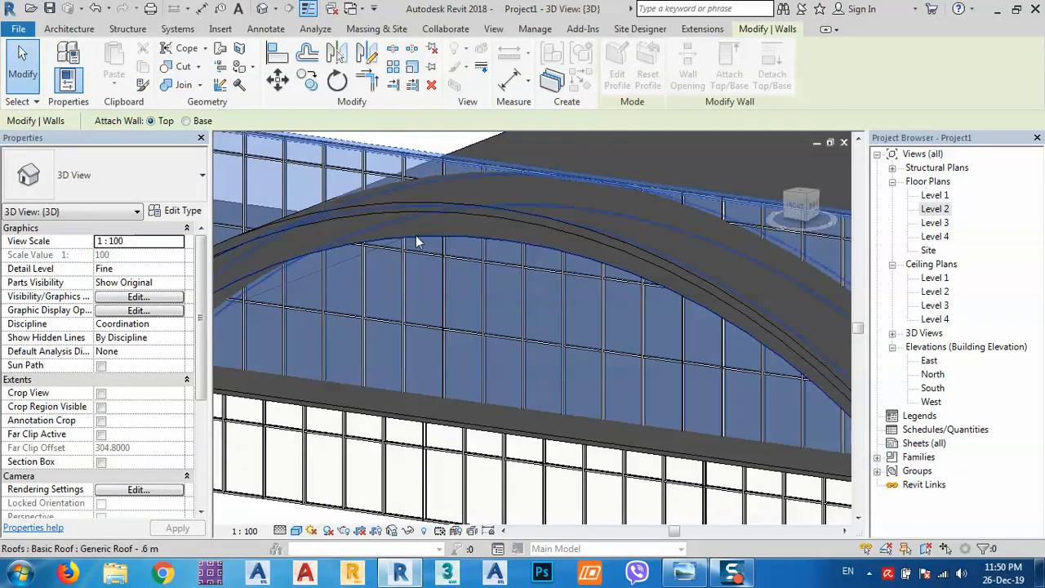
left_click(416, 236)
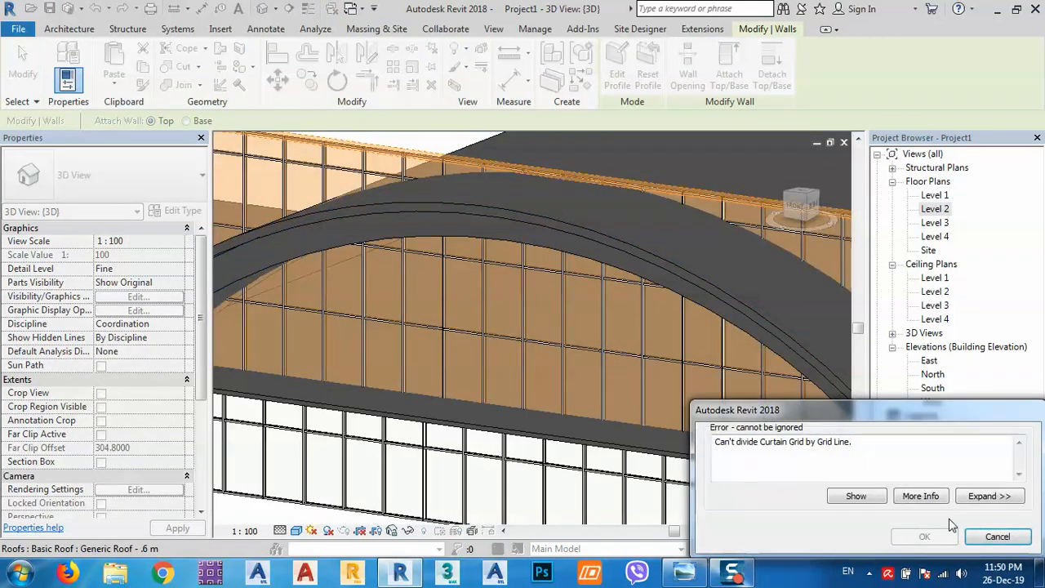
left_click(997, 539)
scroll(571, 290, "down", 3)
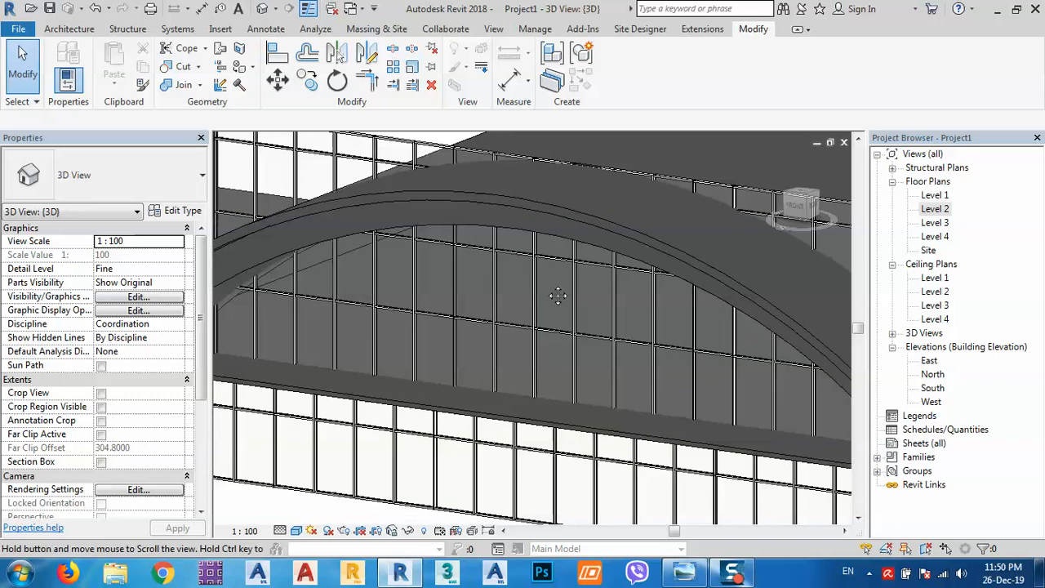
Step: In the Level 2 floor plan, pull the west end of the Storefront curtain wall inward to the edge line crossing the arch leg
middle_click_drag(515, 317, 491, 307)
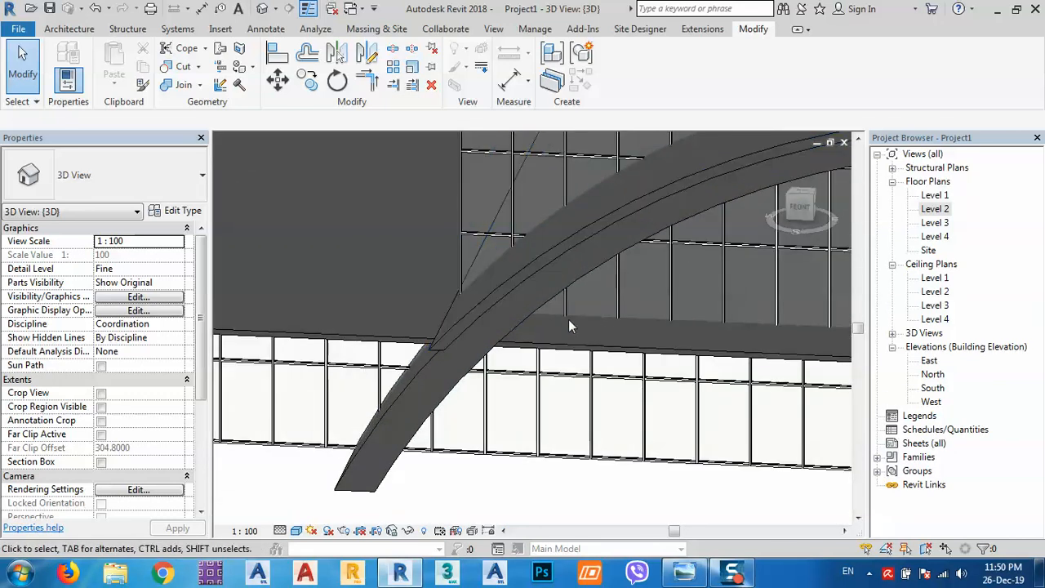
middle_click_drag(467, 172, 382, 361, "shift")
left_click(442, 329)
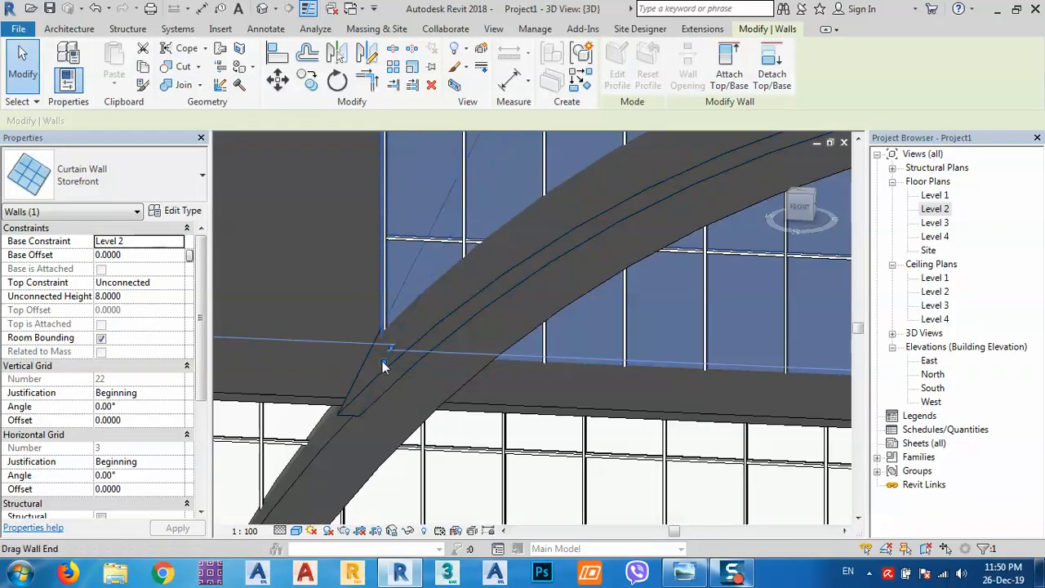
double_click(937, 209)
scroll(415, 314, "up", 4)
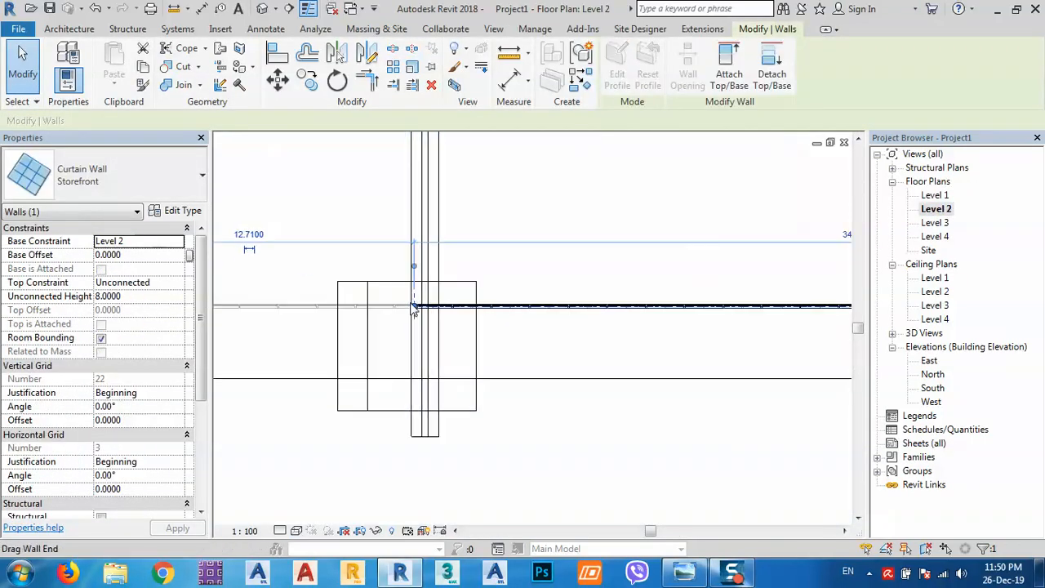
left_click_drag(415, 315, 458, 304)
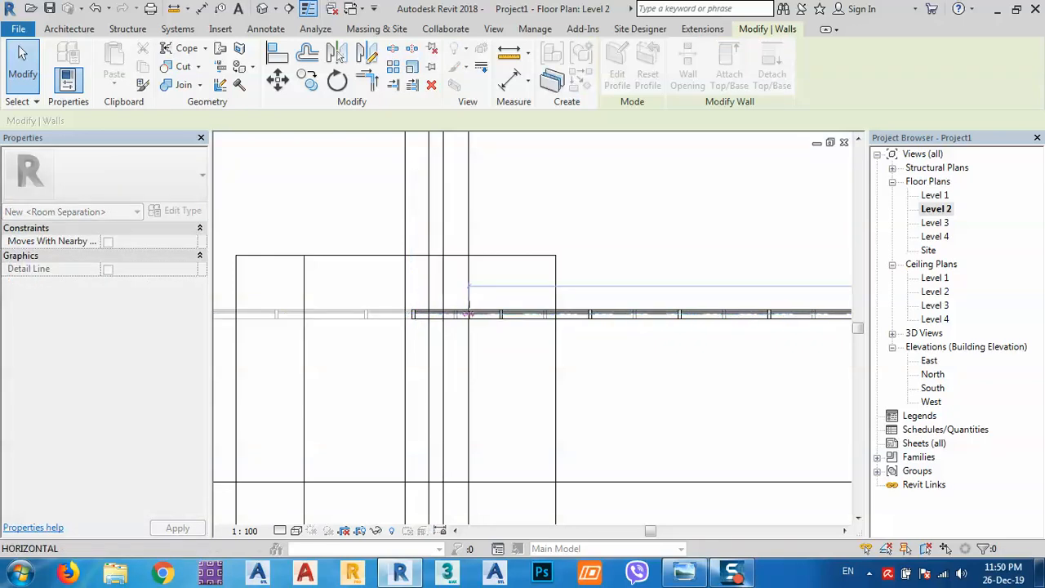
left_click_drag(471, 320, 472, 319)
scroll(371, 333, "down", 4)
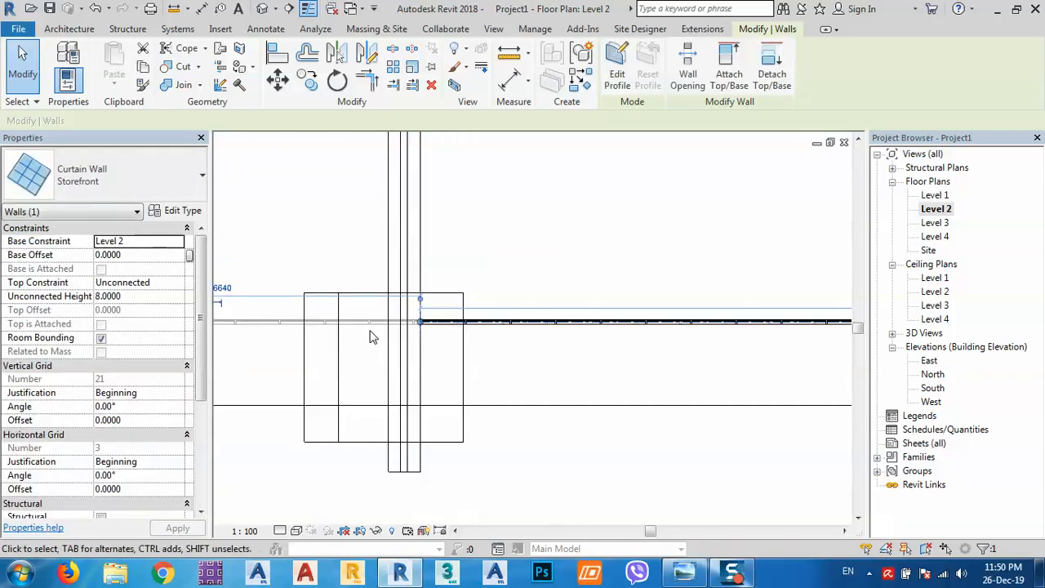
Step: Pull the curtain wall's east end back into the arch leg for an overall length of about 31.79 m, dismissing the save reminder without saving
middle_click_drag(723, 326, 259, 350)
scroll(475, 352, "up", 7)
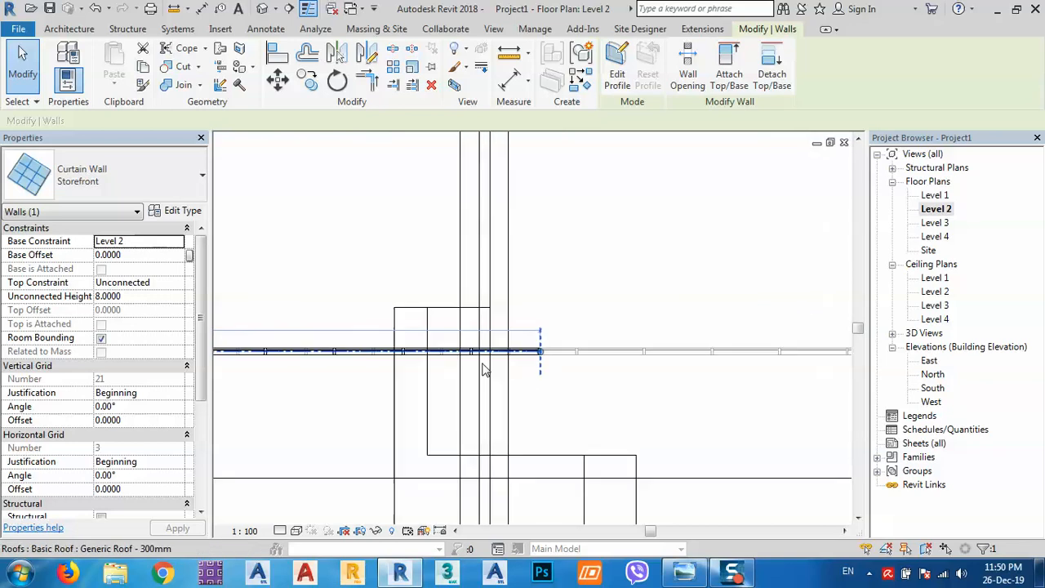
middle_click_drag(506, 378, 639, 382)
scroll(657, 356, "up", 3)
left_click_drag(684, 355, 580, 355)
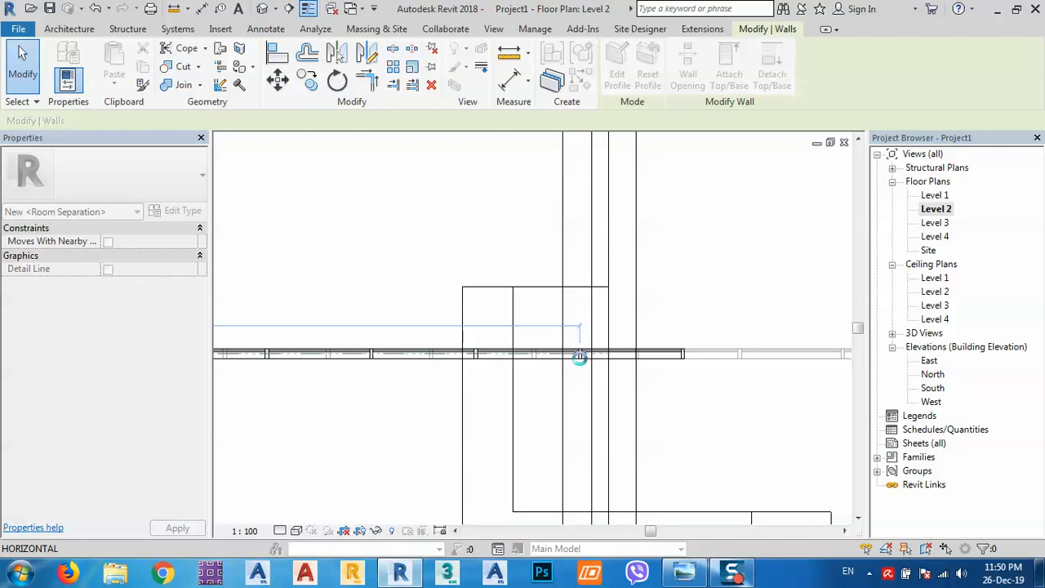
left_click_drag(598, 375, 599, 375)
scroll(588, 351, "down", 3)
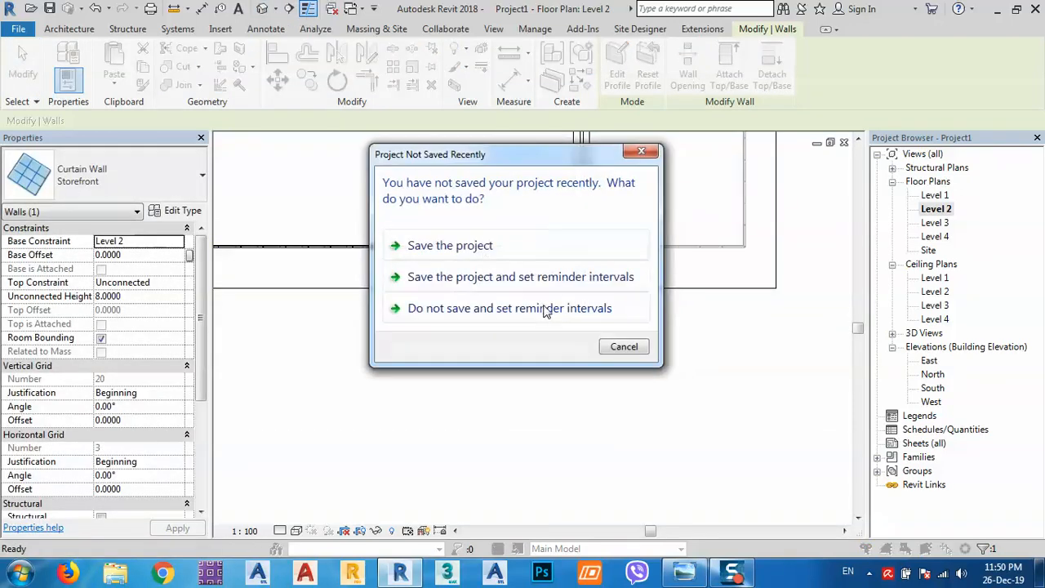
left_click(624, 347)
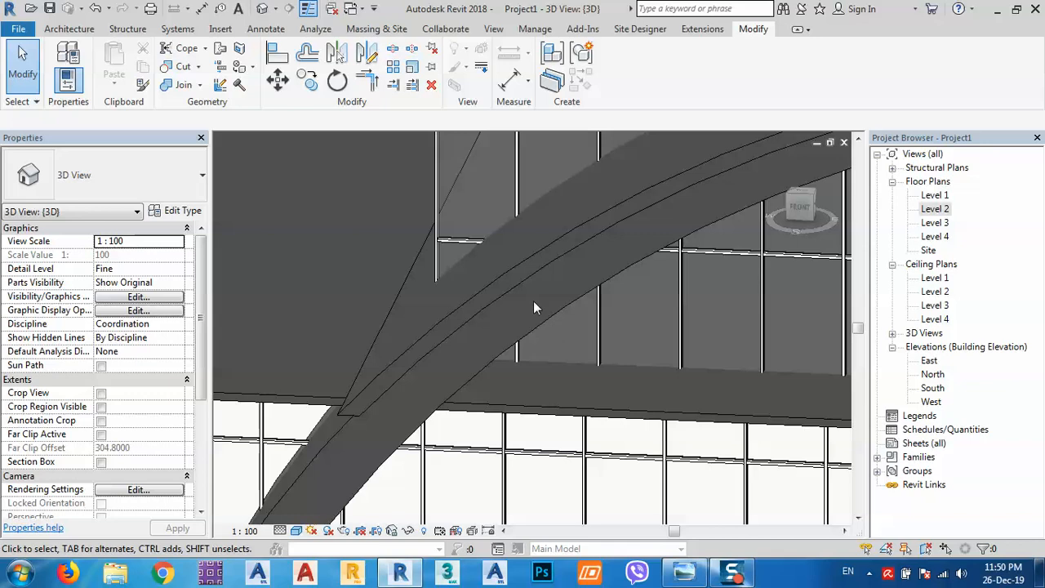
Step: Try to attach the top of the shortened Level 2 Storefront curtain wall to the arch roof, resolving the error by unjoining the elements
scroll(532, 300, "down", 4)
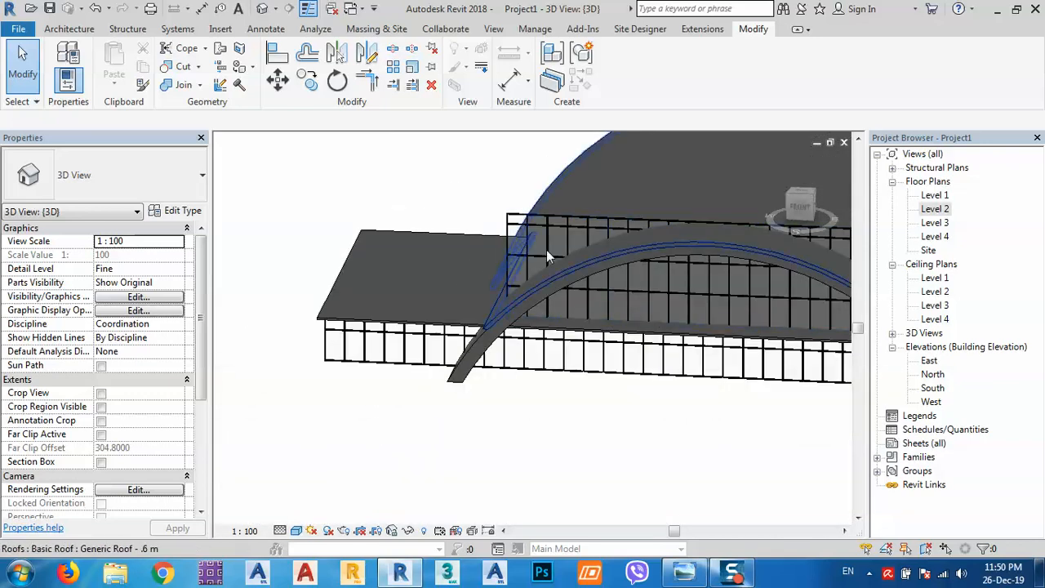
left_click(530, 227)
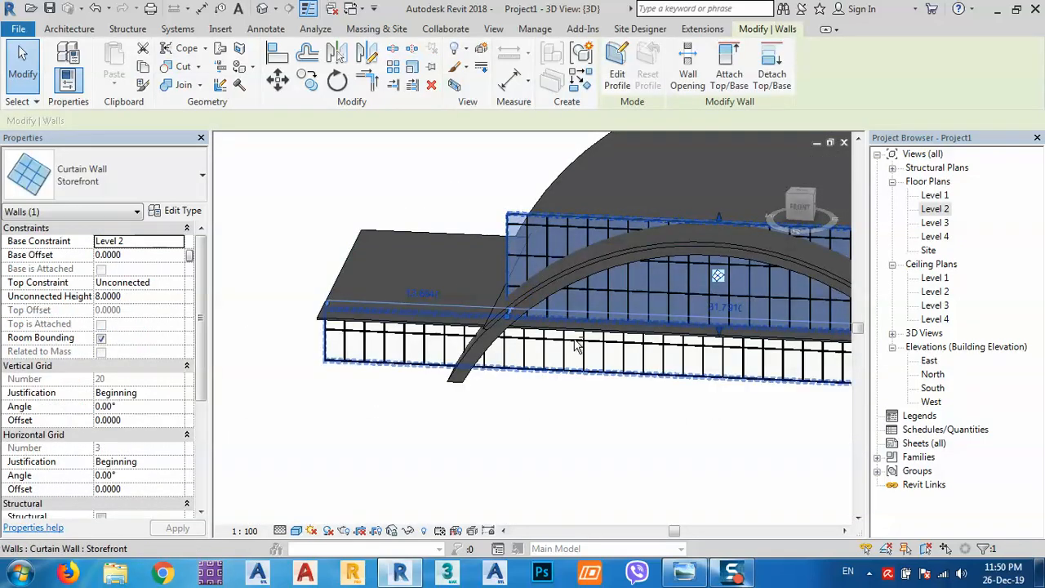
middle_click_drag(531, 227, 531, 318, "shift")
scroll(531, 318, "up", 6)
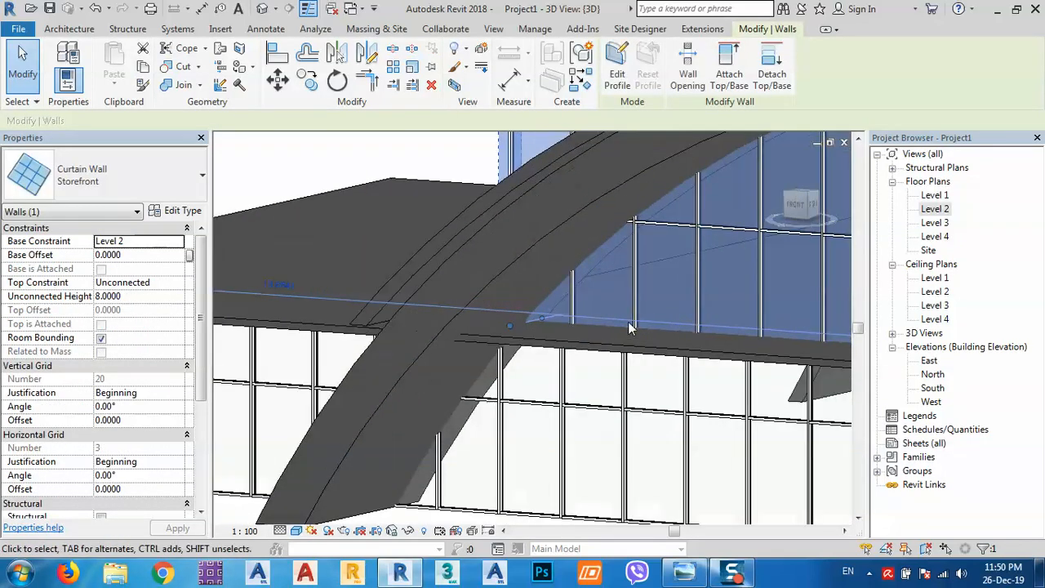
scroll(439, 324, "down", 3)
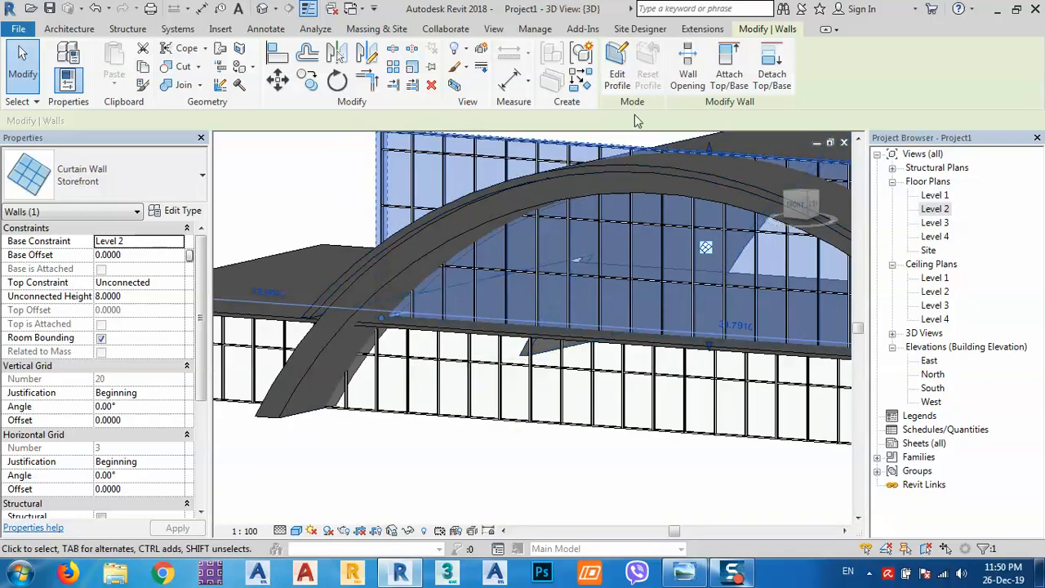
left_click(731, 72)
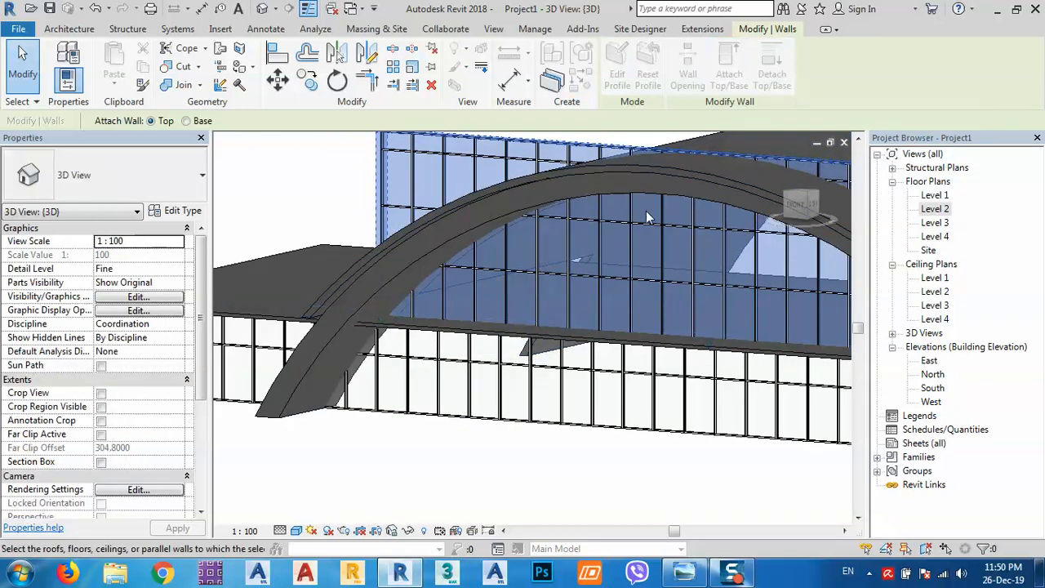
left_click(601, 195)
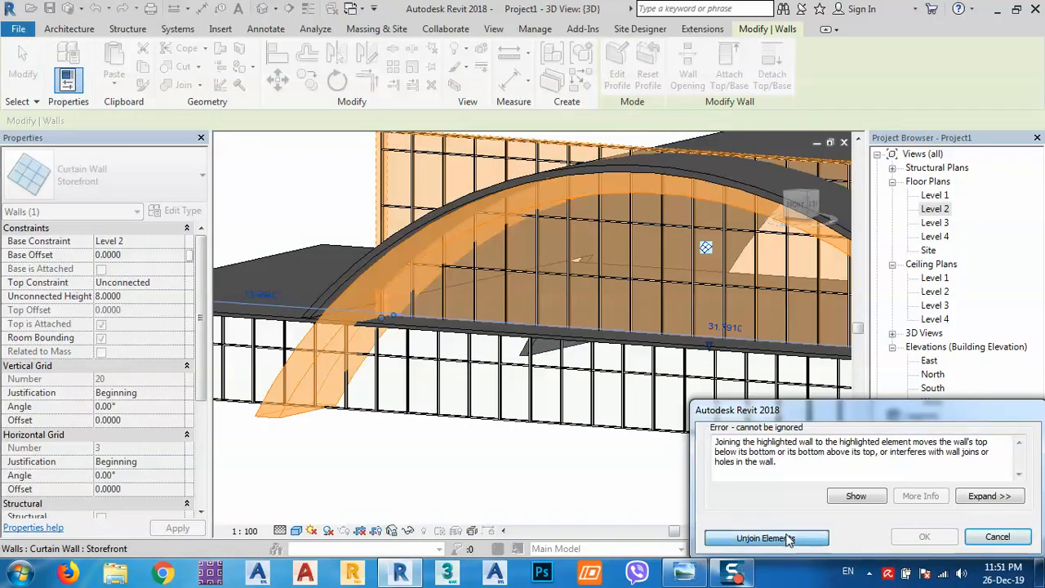
left_click(755, 537)
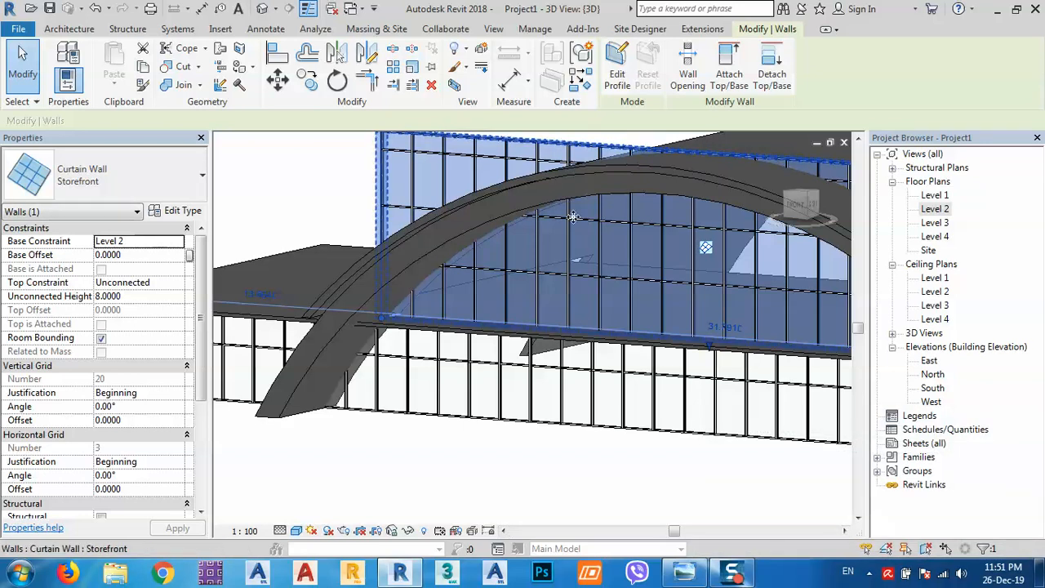
Step: Retry the top attachment to the arch roof, expand the error details, unjoin the elements and deselect the wall
left_click(729, 73)
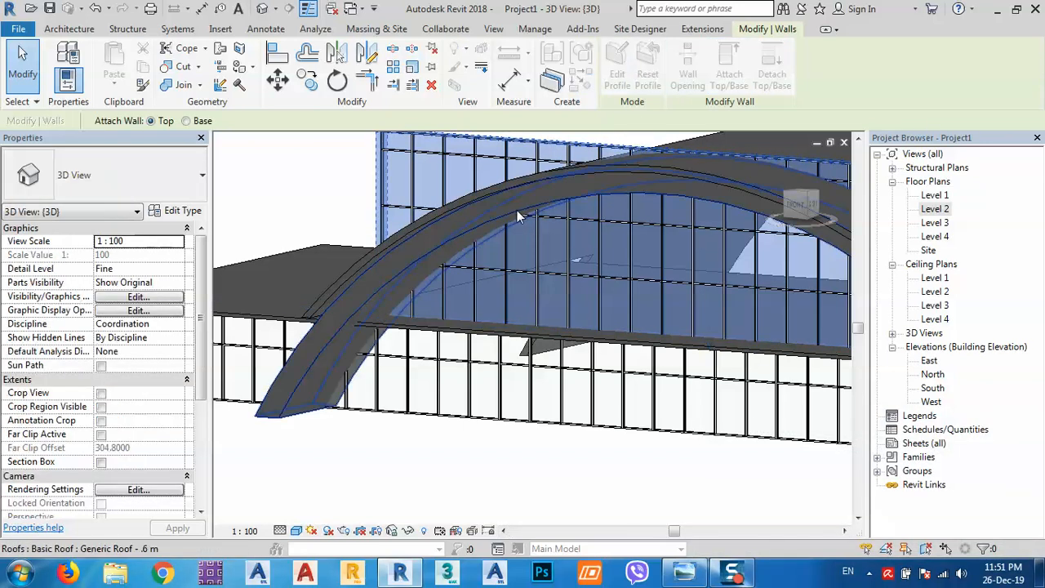
left_click(517, 210)
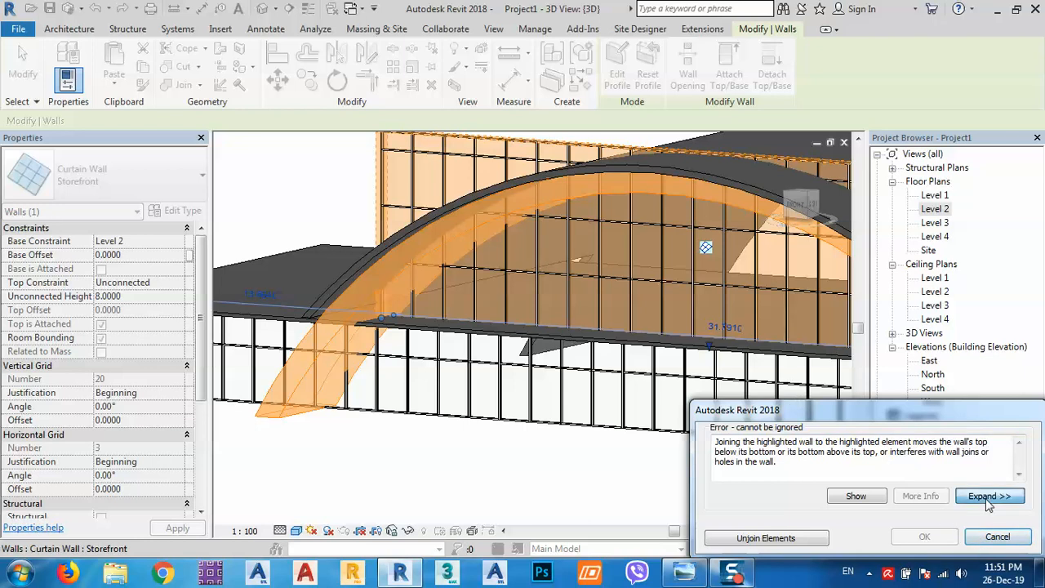
left_click(989, 497)
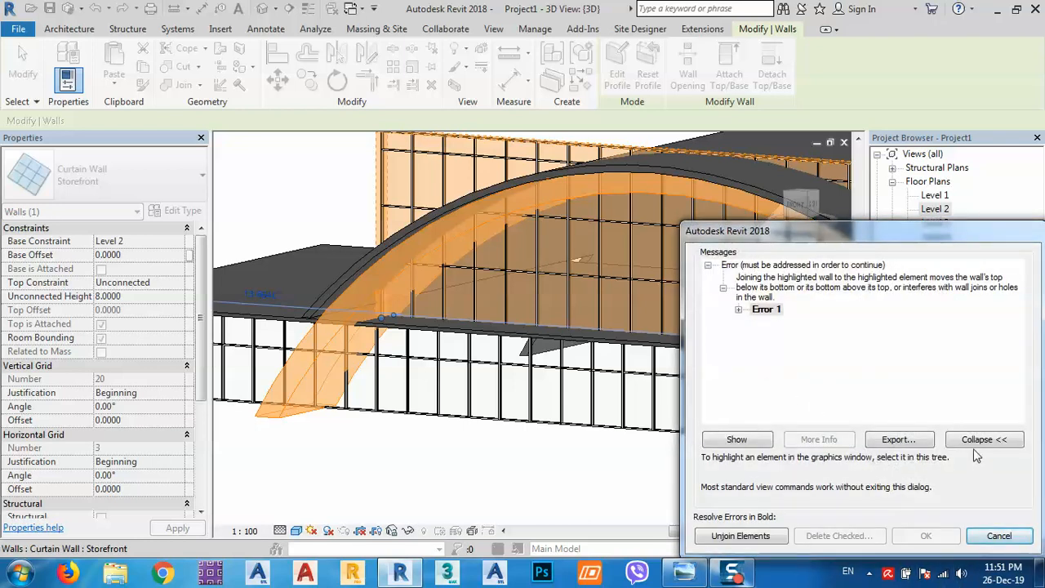
left_click(740, 535)
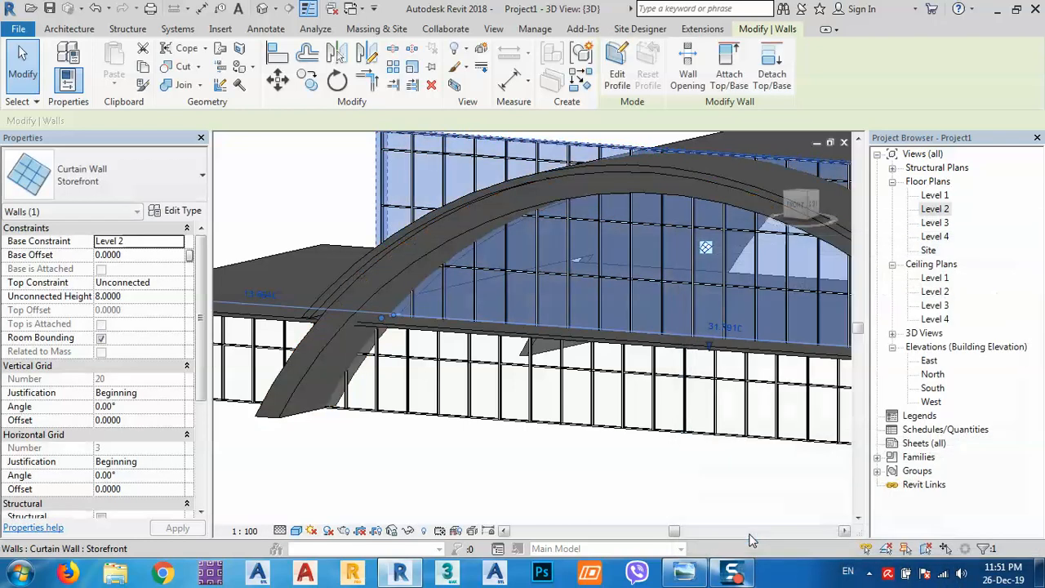
middle_click_drag(433, 319, 462, 331)
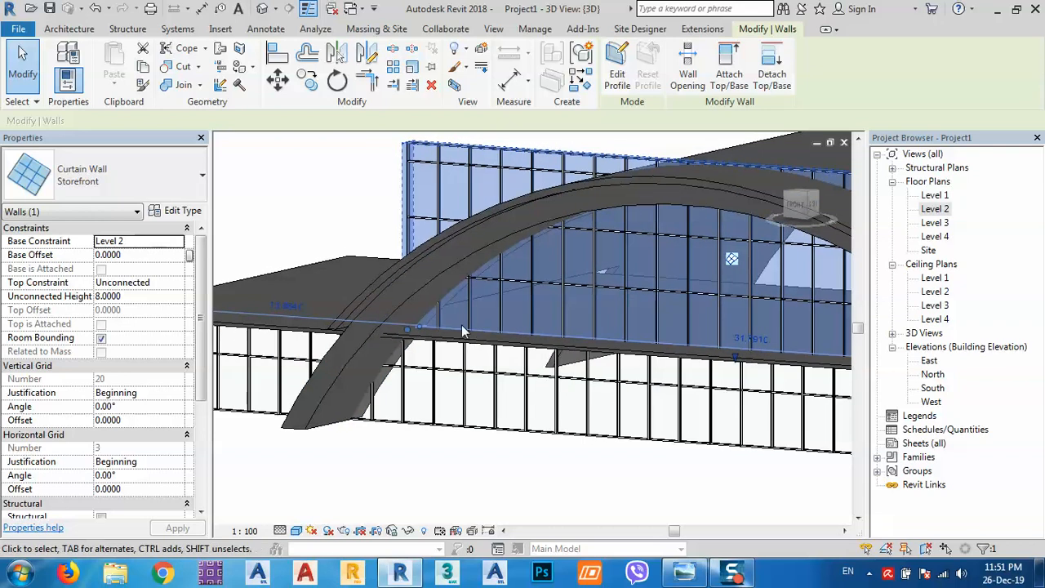
key("Escape")
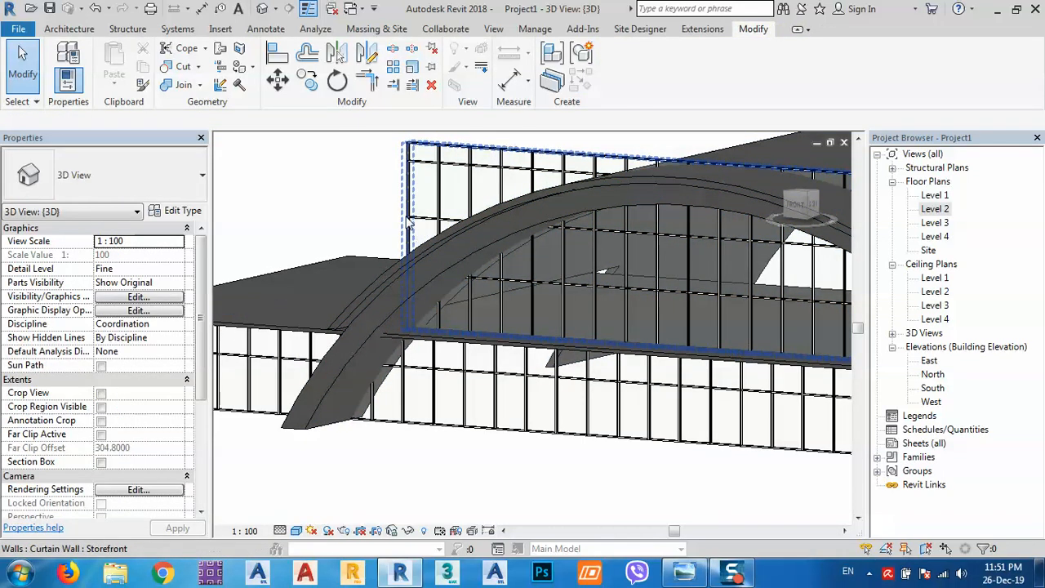
Step: Try to move the curtain wall's west end directly in the 3D view
left_click(410, 224)
scroll(431, 347, "up", 3)
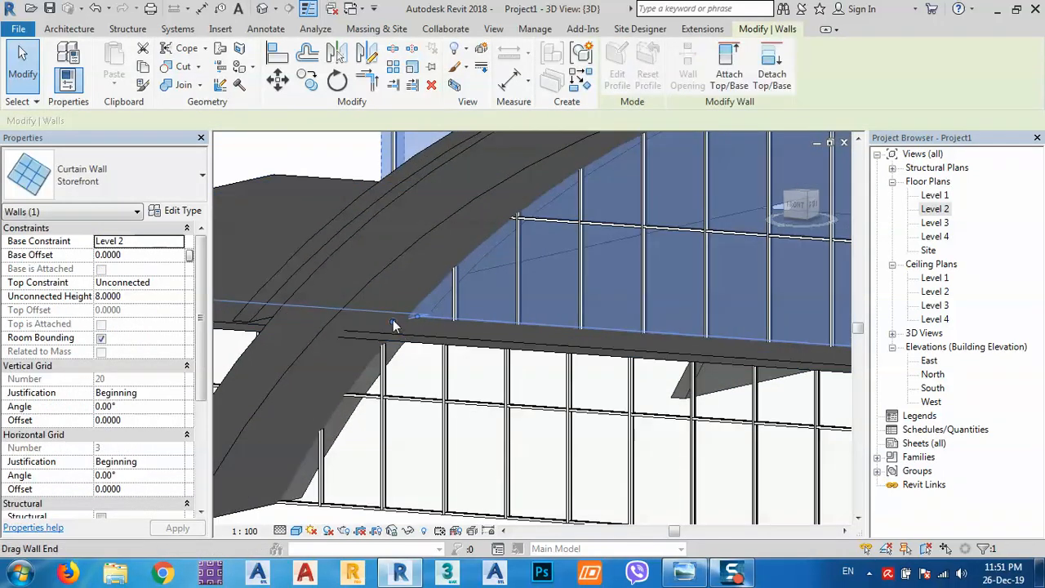
left_click_drag(393, 319, 386, 344)
scroll(352, 343, "down", 3)
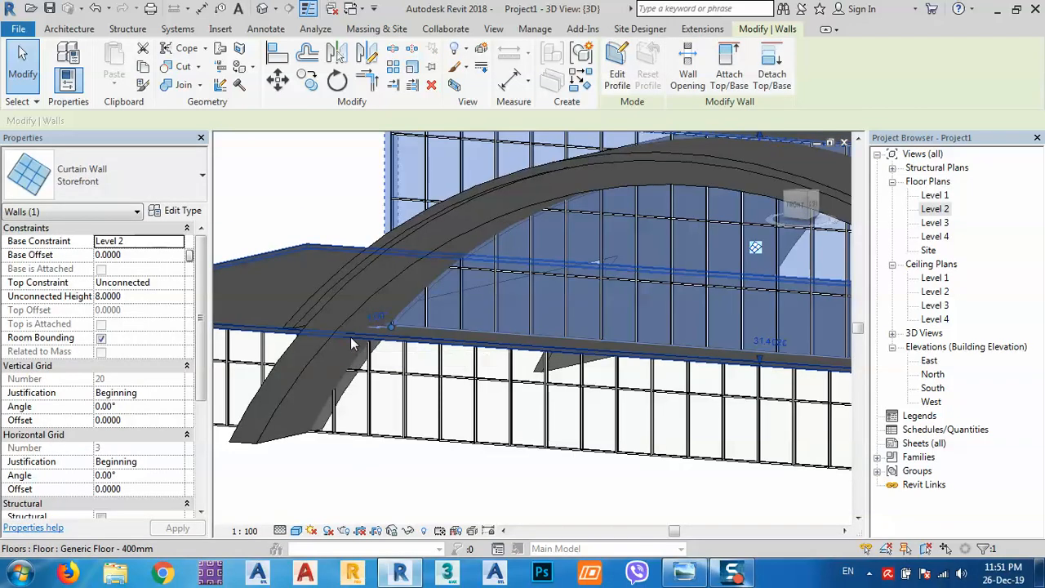
Step: In the Level 2 floor plan, pull the curtain wall's west end further inward along its own line, for a length of about 31.29 m
double_click(935, 210)
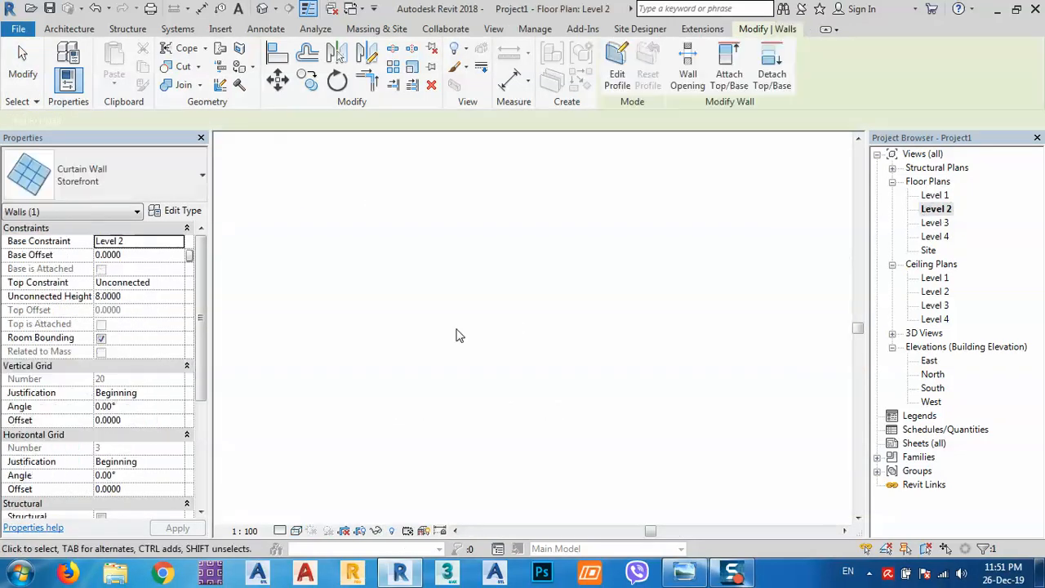
scroll(646, 346, "up", 2)
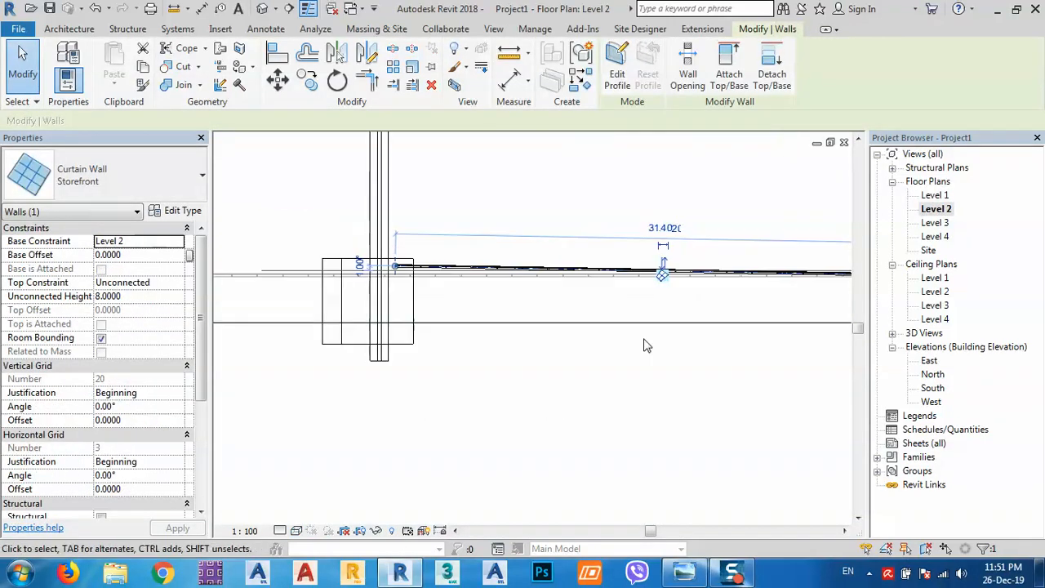
left_click(447, 299)
scroll(396, 281, "up", 4)
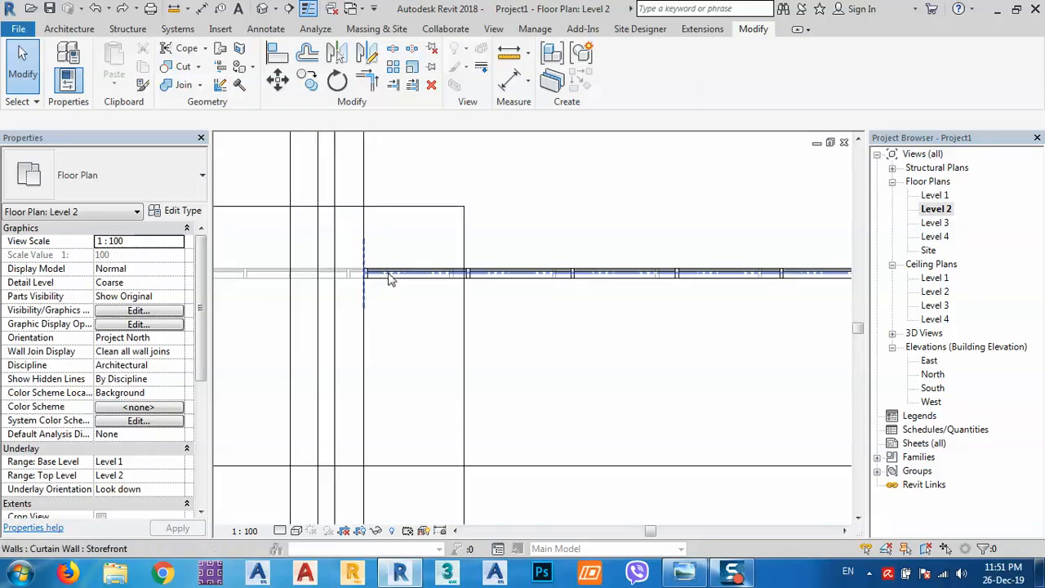
left_click(387, 275)
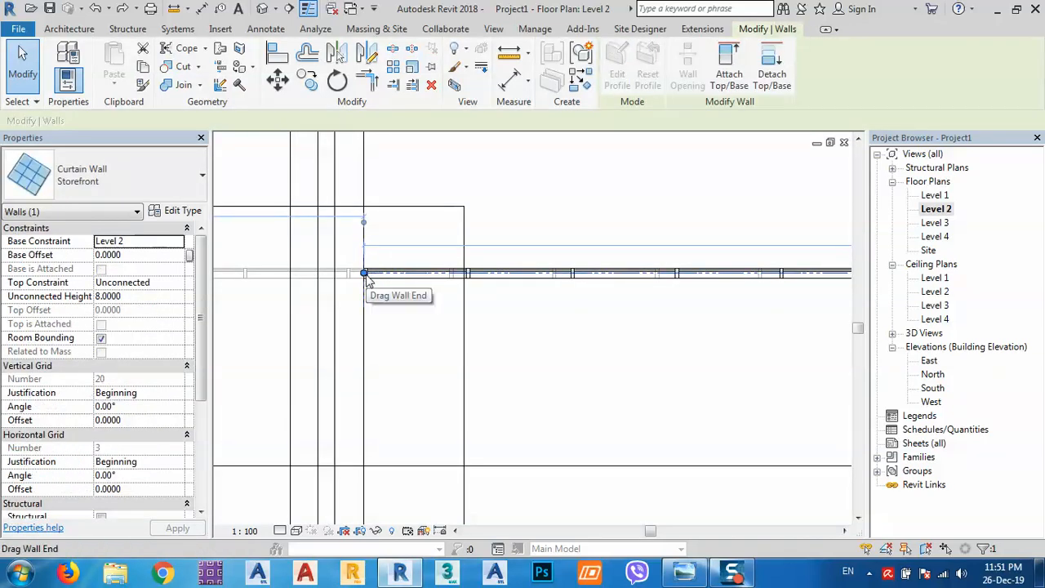
left_click_drag(365, 274, 398, 273)
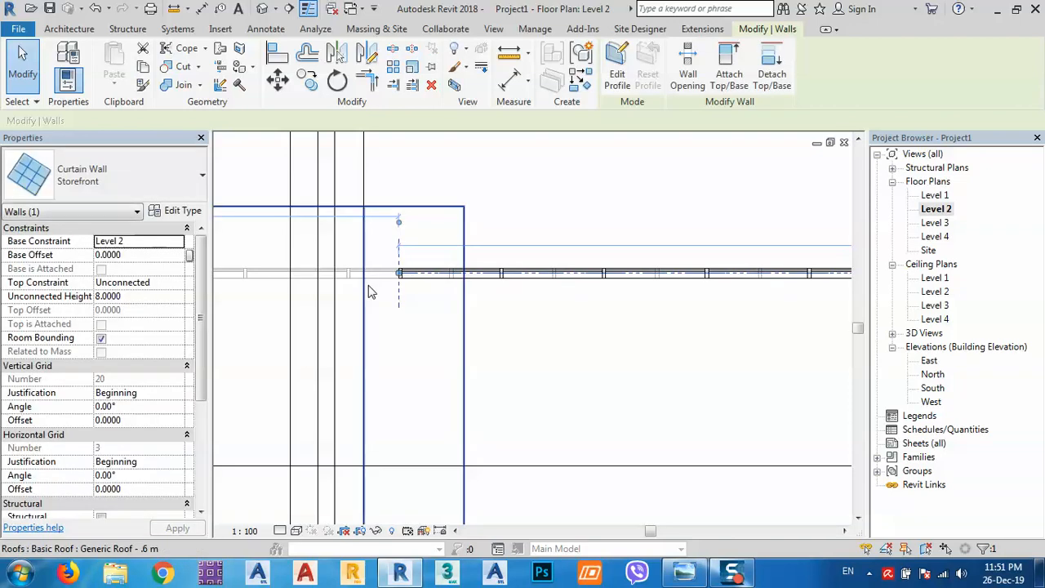
scroll(369, 291, "down", 4)
Step: Pull the curtain wall's east end in to the arch leg's inner edge line, for a length of about 30.31 m, and inspect it in 3D
scroll(369, 296, "down", 1)
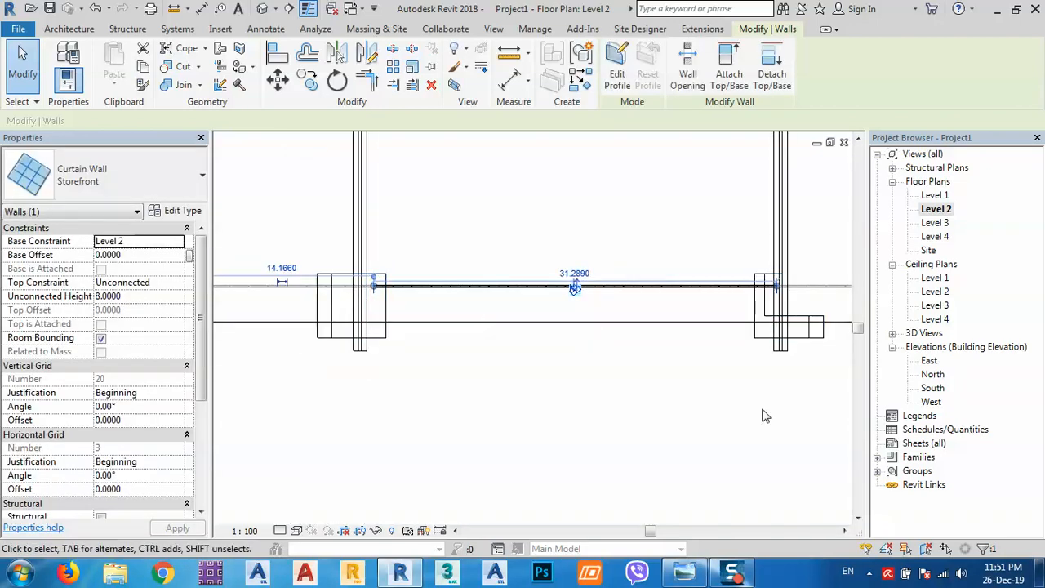
scroll(776, 287, "up", 3)
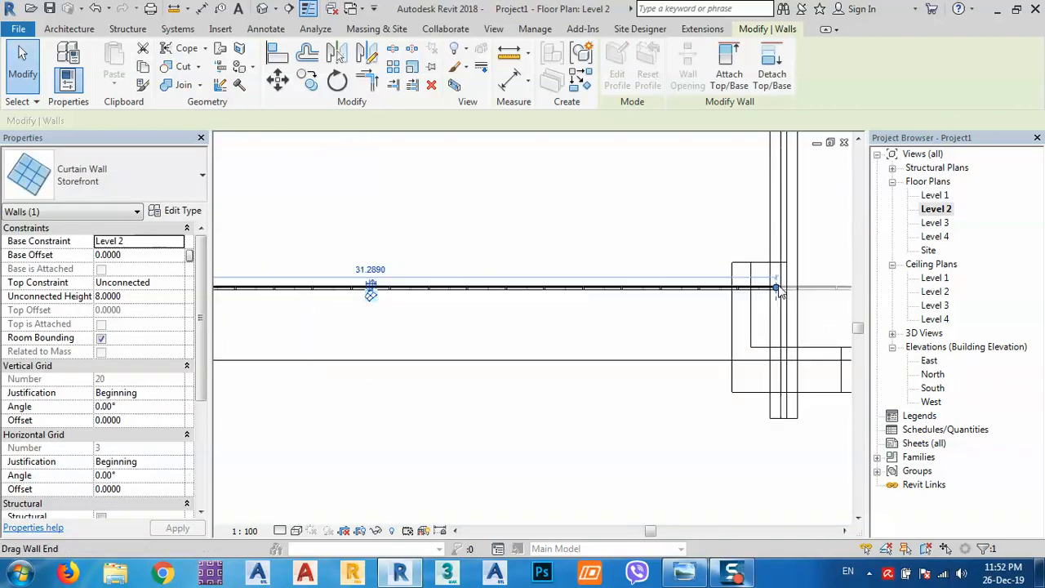
left_click_drag(778, 294, 746, 288)
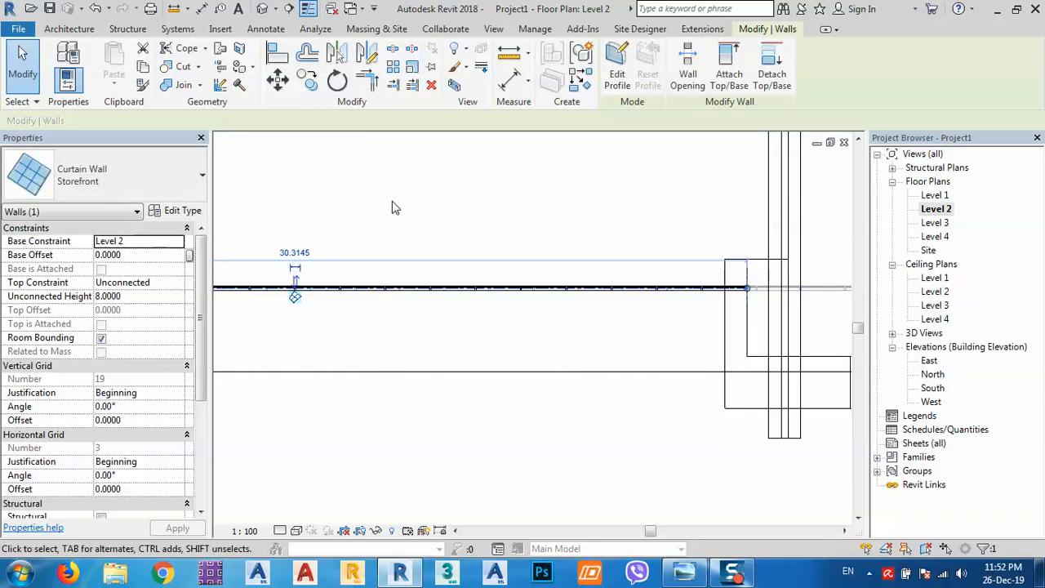
left_click(262, 8)
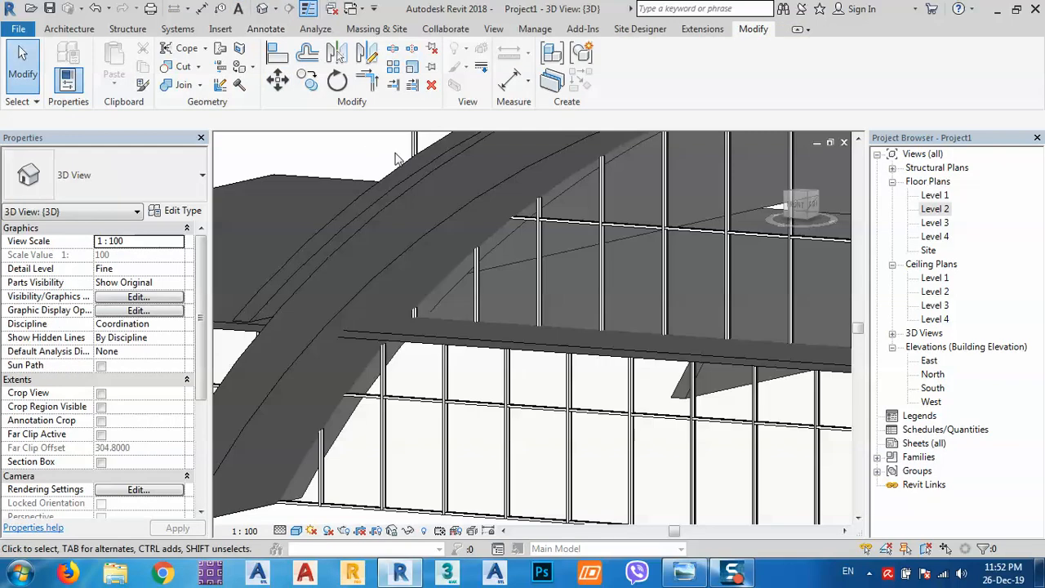
scroll(418, 250, "down", 6)
middle_click_drag(656, 303, 637, 308)
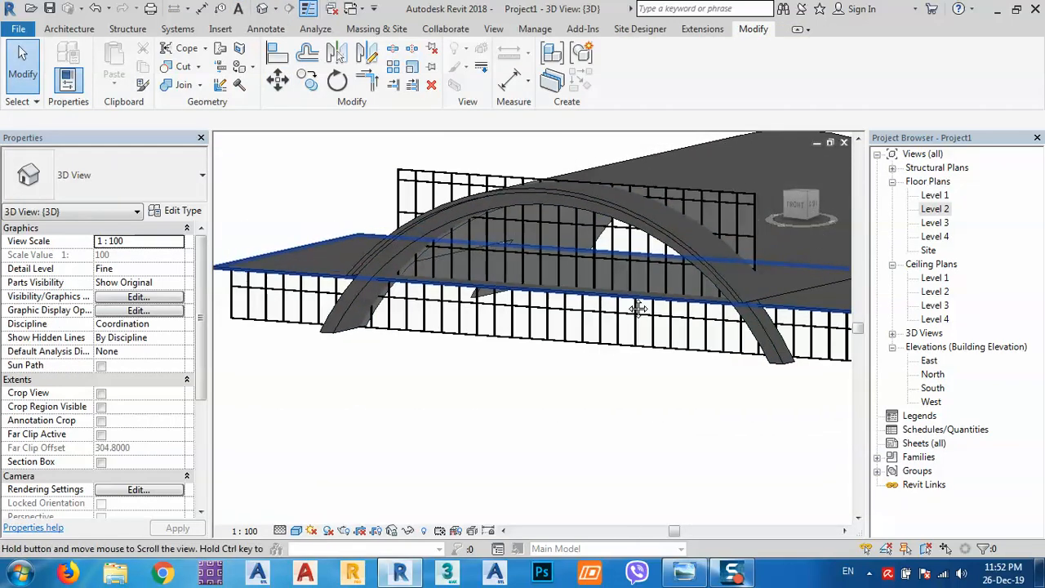
scroll(626, 252, "up", 1)
scroll(625, 252, "up", 2)
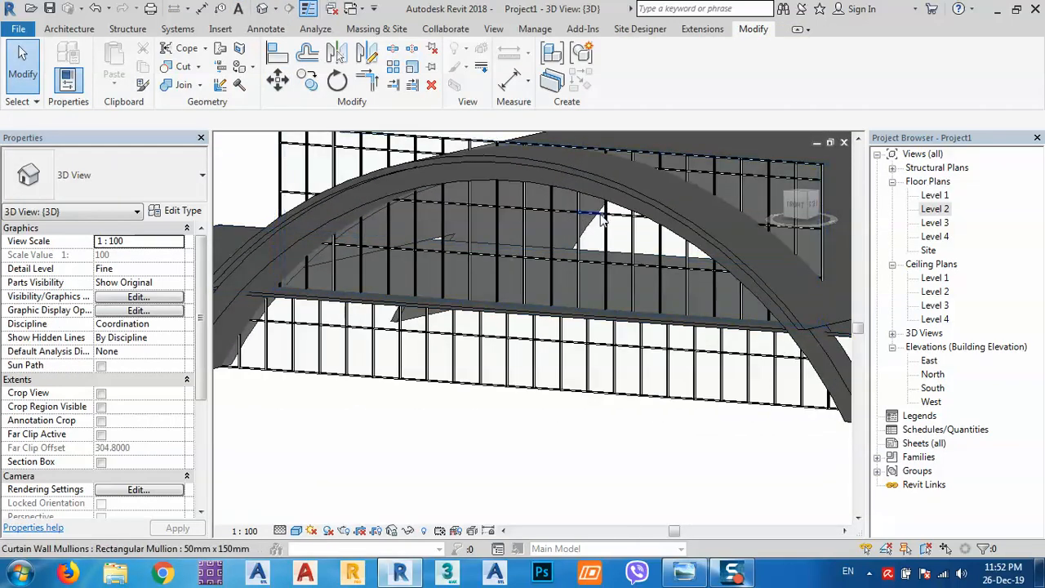
Step: Attach the top of the upper Storefront curtain wall to the front arch roof, deleting the mullions that cannot be created
left_click(607, 219)
middle_click_drag(341, 194, 417, 279)
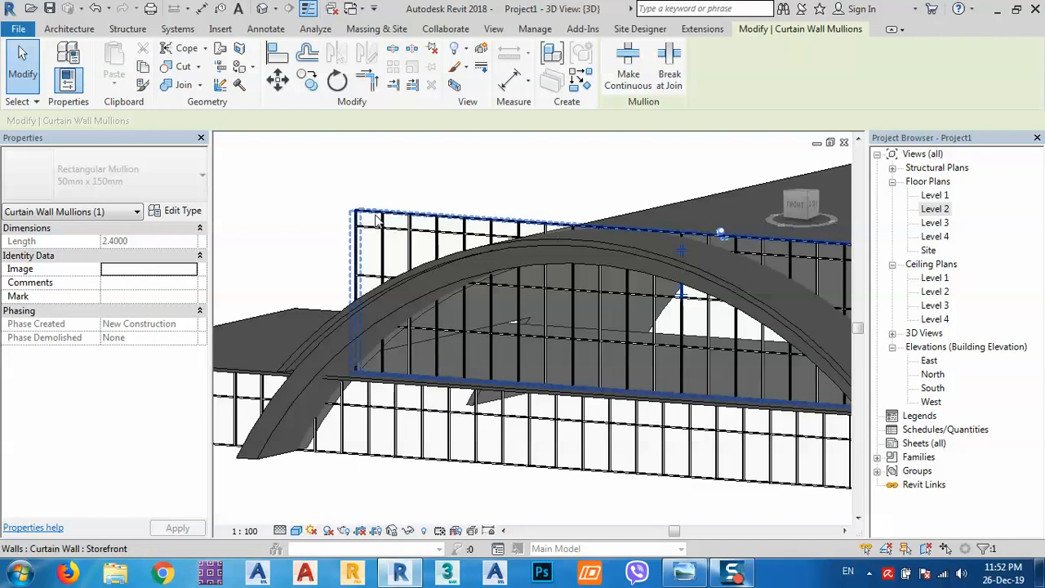
key("Escape")
left_click(372, 216)
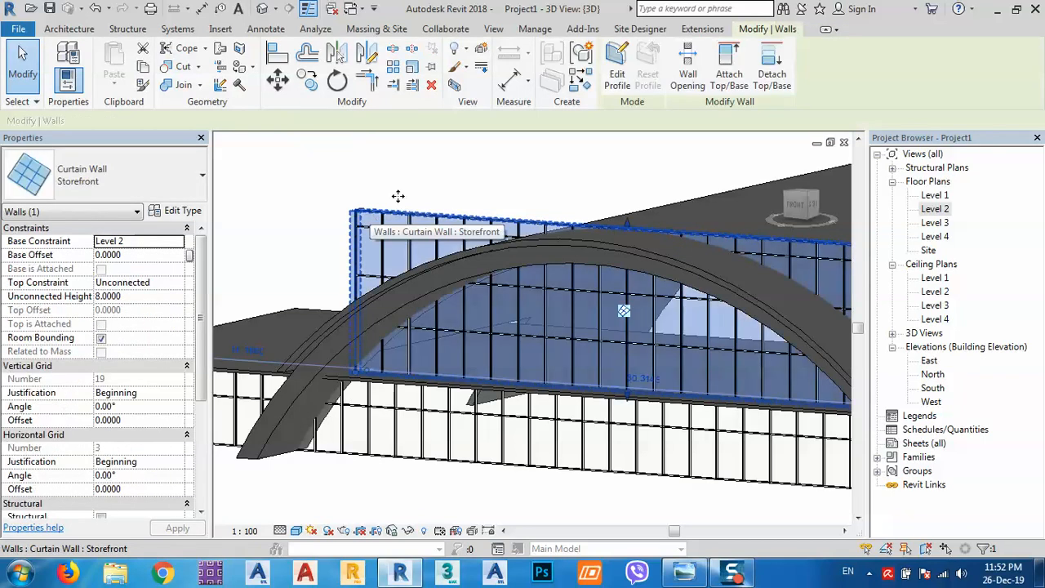
left_click(726, 63)
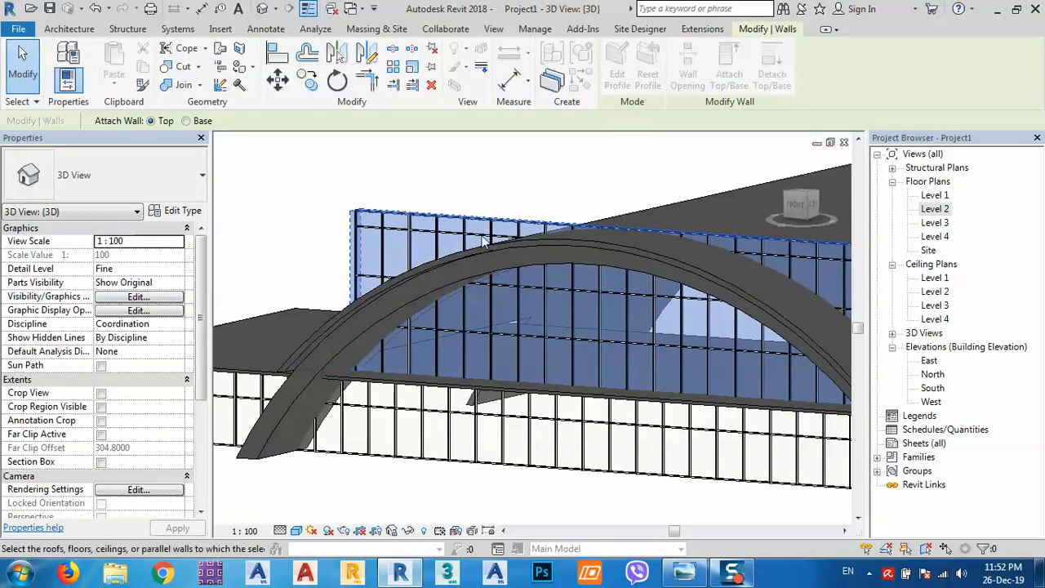
left_click(398, 311)
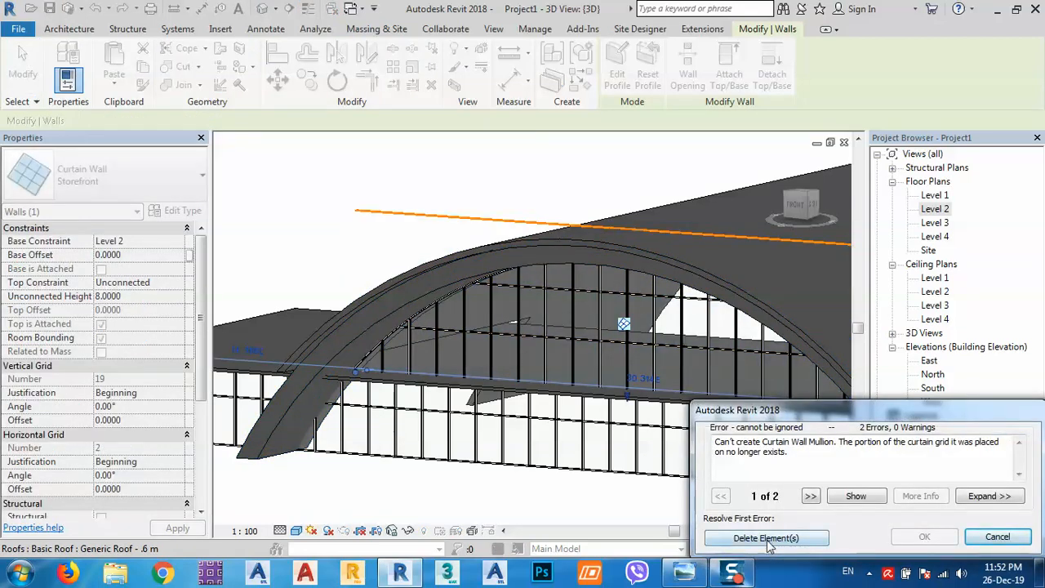
left_click(766, 539)
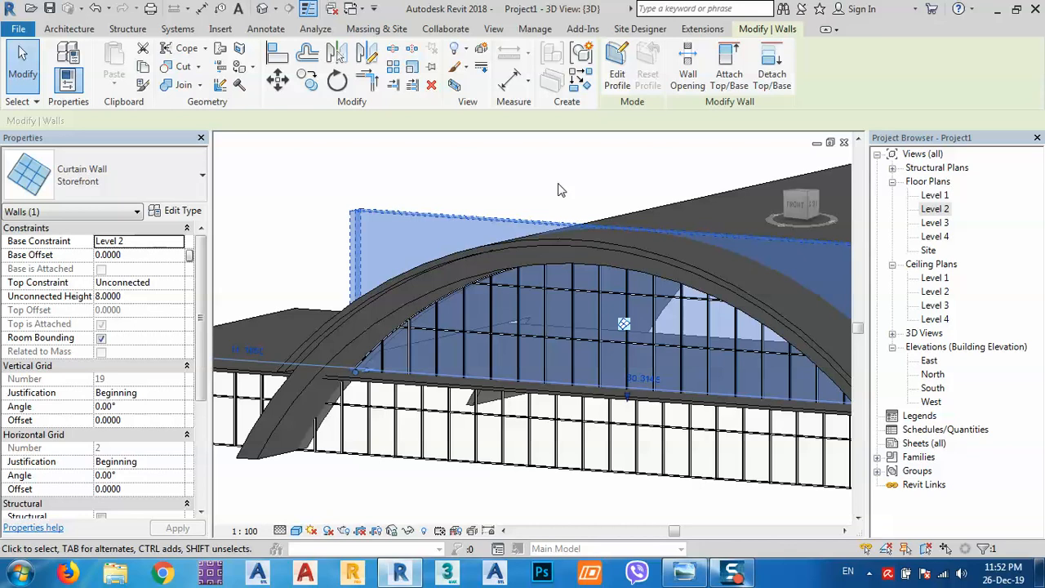
left_click(559, 190)
middle_click_drag(561, 190, 488, 161)
scroll(489, 230, "down", 2)
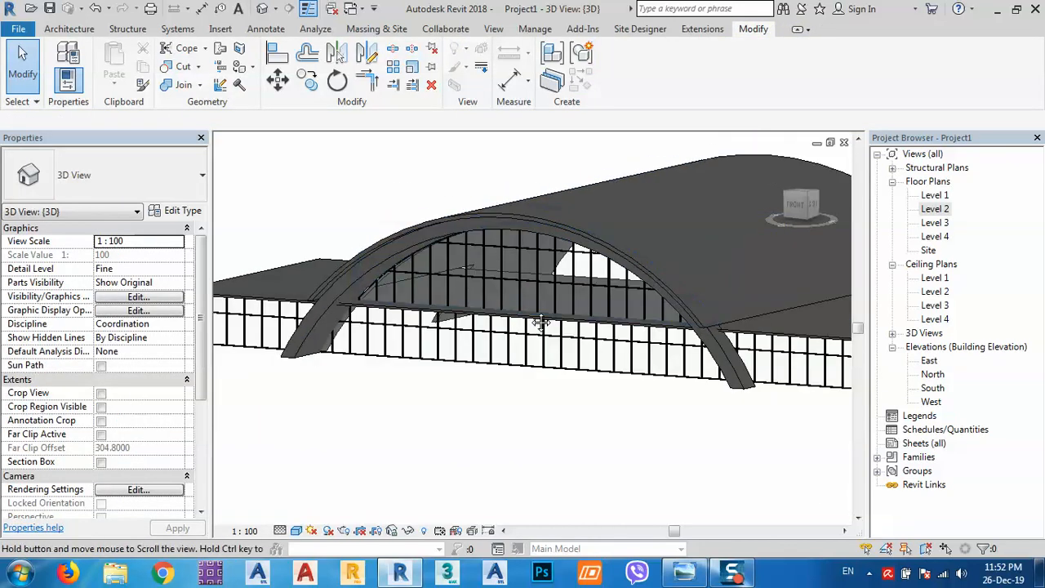
Step: Examine in 3D how the front arch's legs meet the lower curtain wall and check the arch roof element at the east leg
middle_click_drag(591, 346, 768, 325, "shift")
scroll(425, 346, "up", 4)
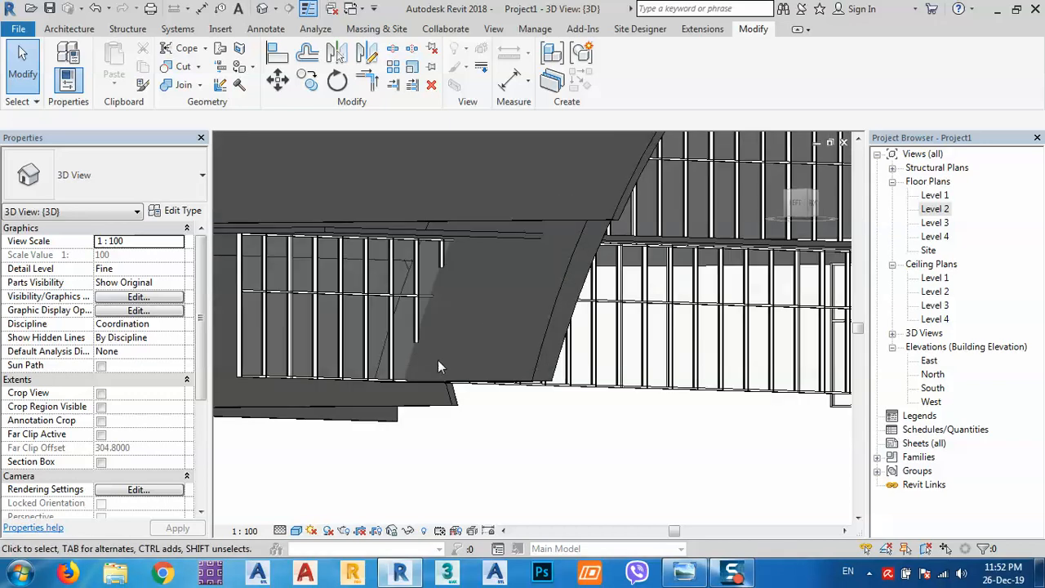
scroll(494, 342, "down", 4)
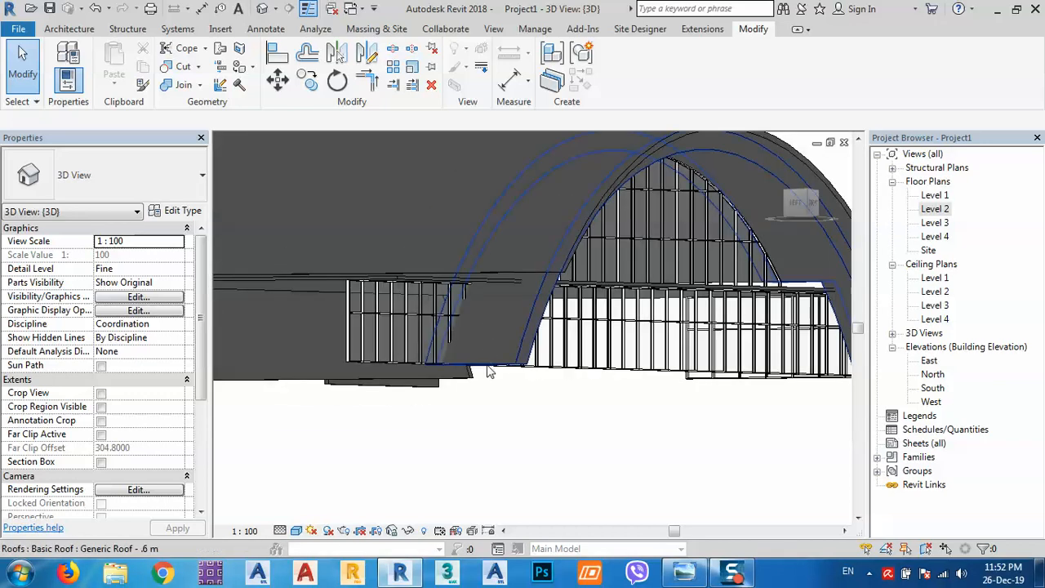
middle_click_drag(549, 365, 594, 366, "shift")
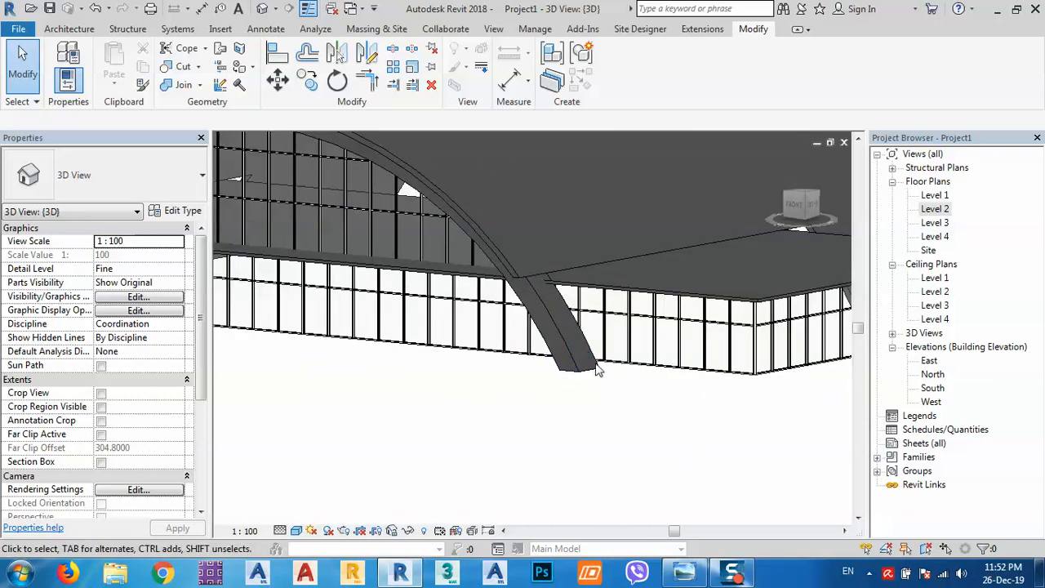
left_click(597, 369)
key("Escape")
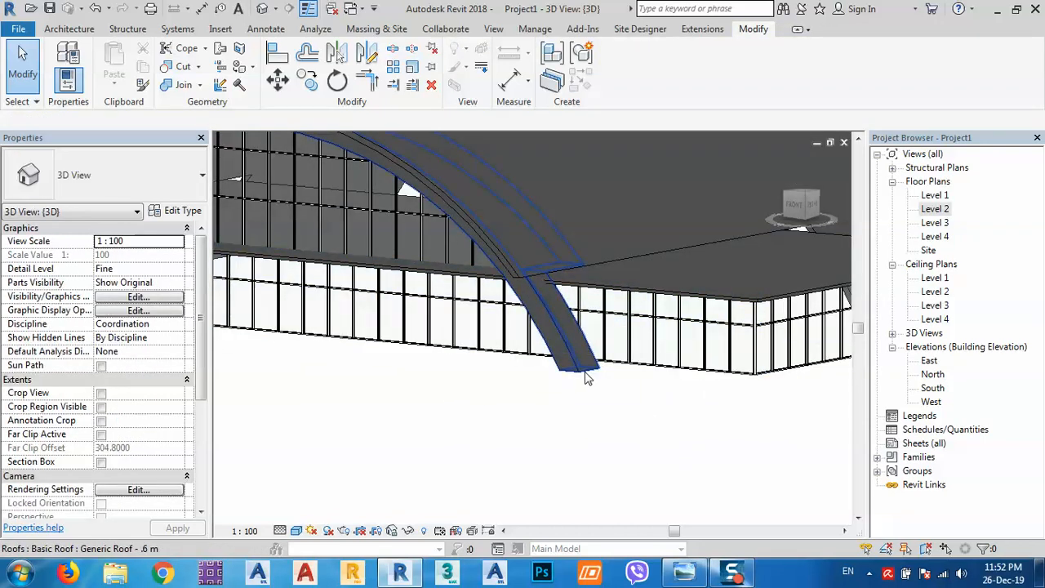
left_click(587, 378)
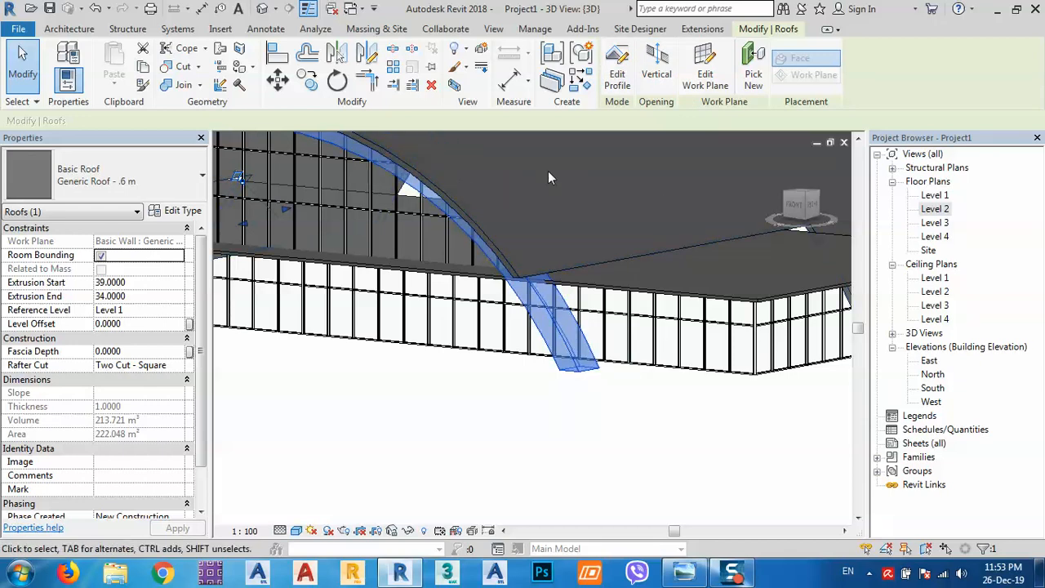
left_click(612, 388)
scroll(592, 359, "up", 2)
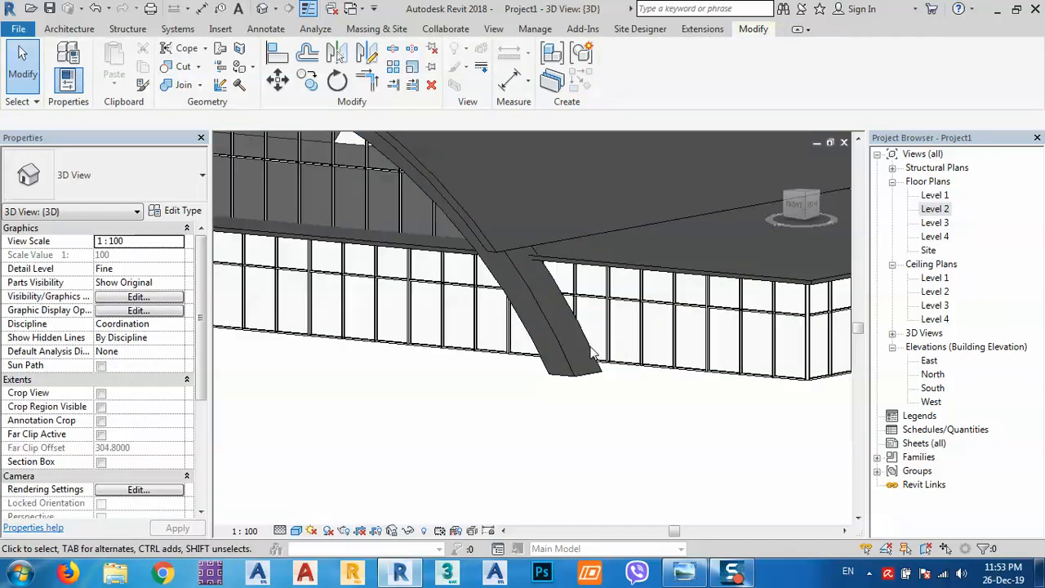
Step: Edit the generic model at the arch's east leg in place and stretch its void past the west leg, to an extrusion end of 75.967, deleting the failing mullions
left_click(557, 286)
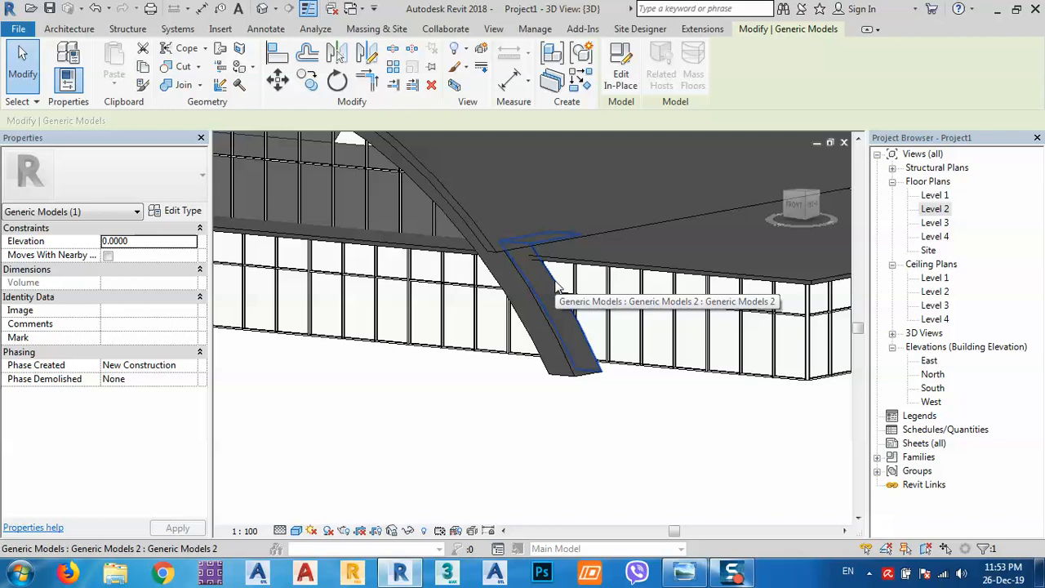
left_click(621, 75)
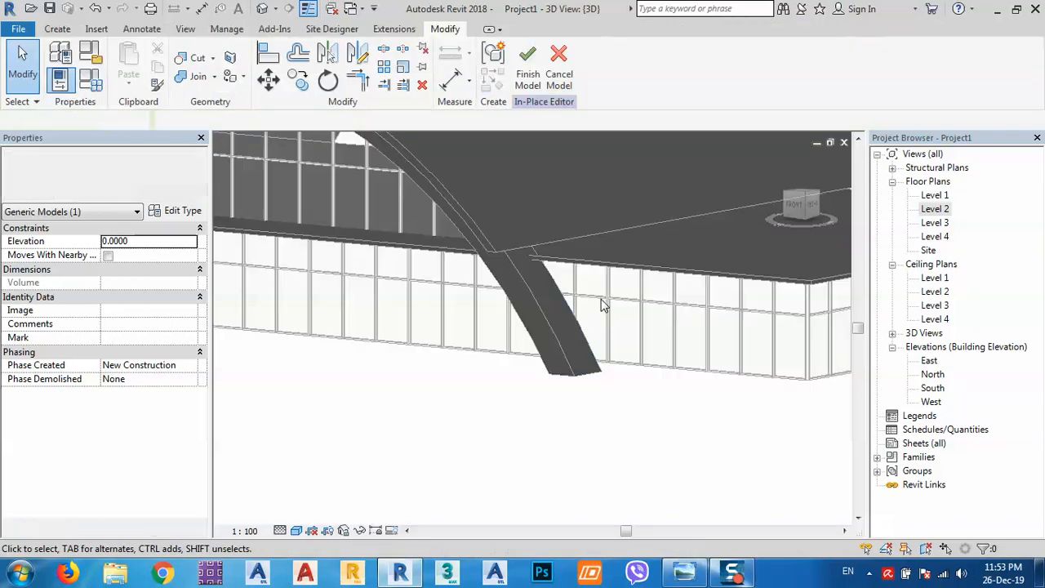
left_click(605, 379)
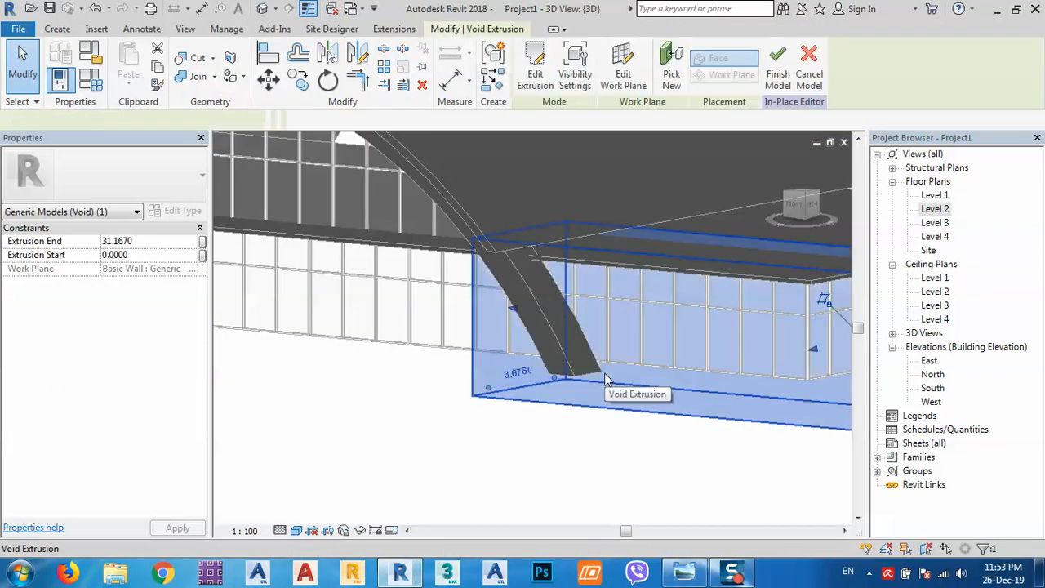
middle_click_drag(518, 346, 514, 319, "shift")
left_click_drag(493, 314, 346, 294)
middle_click_drag(375, 317, 732, 370)
scroll(732, 370, "down", 4)
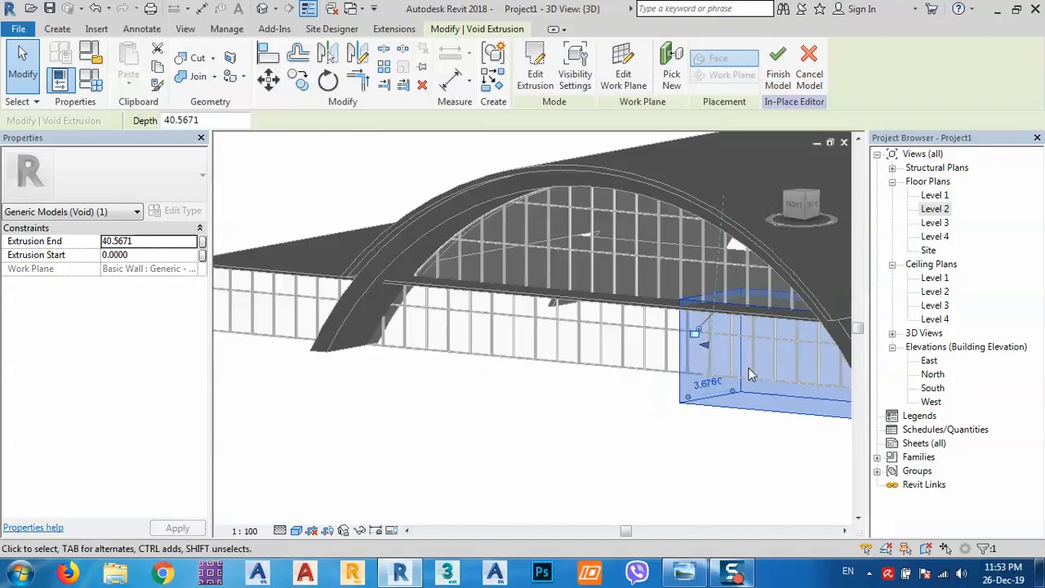
left_click_drag(684, 351, 268, 294)
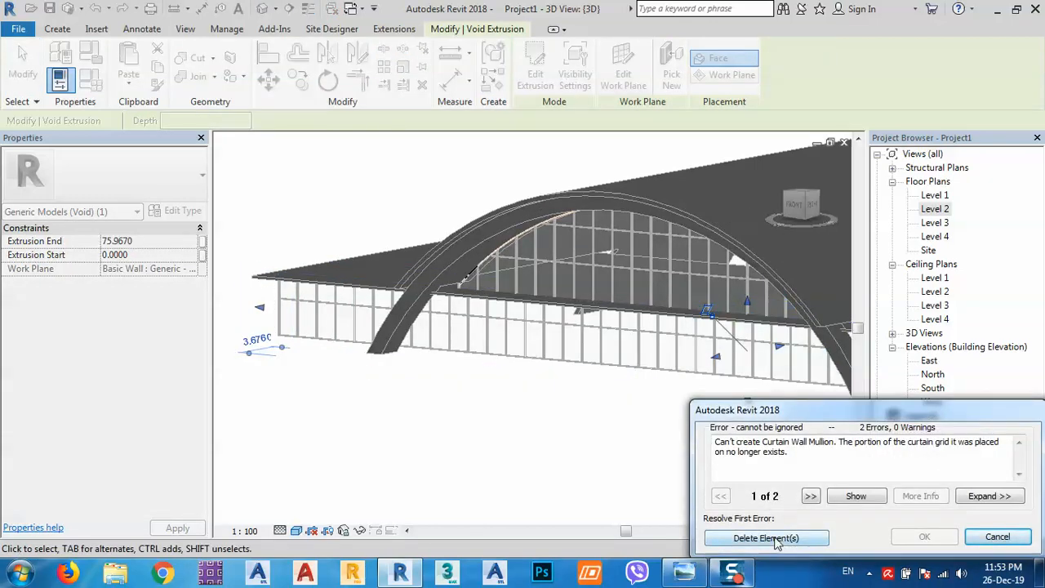
left_click(766, 538)
left_click(584, 438)
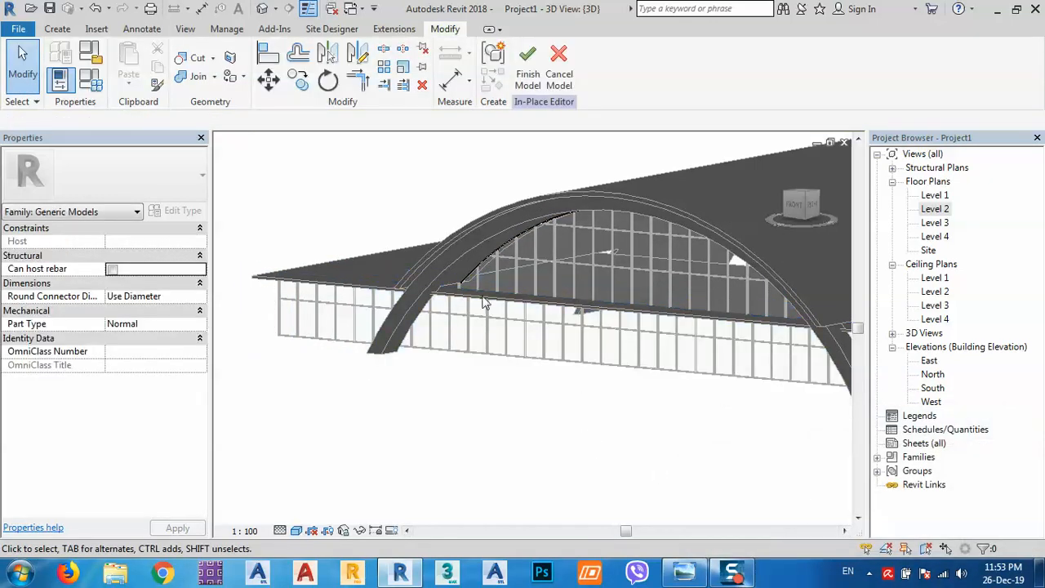
Step: Try to finish the in-place void model, inspect the upper curtain wall's west corner, and quit in-place editing, discarding the changes
scroll(457, 304, "up", 1)
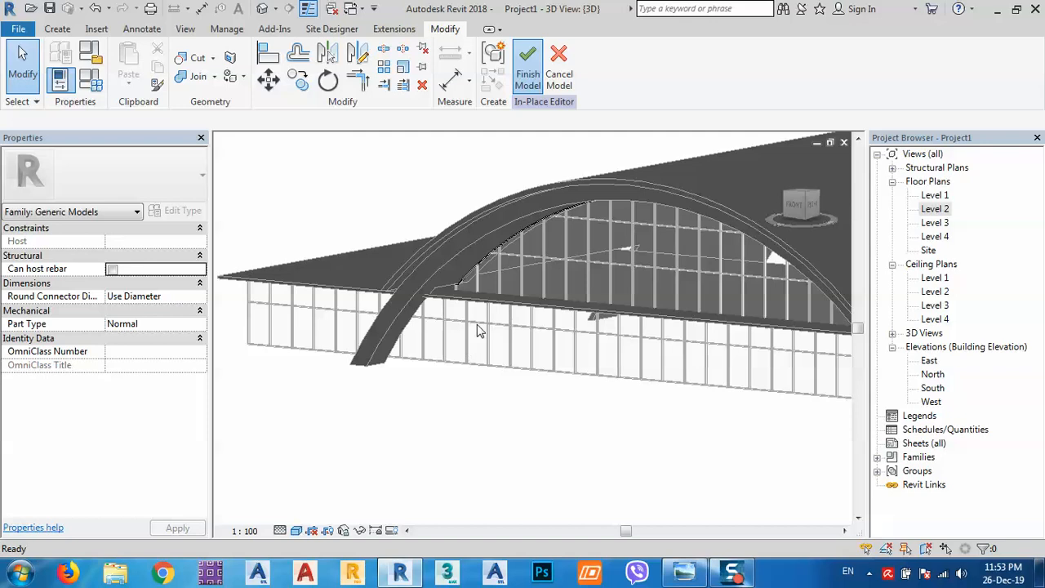
left_click(529, 77)
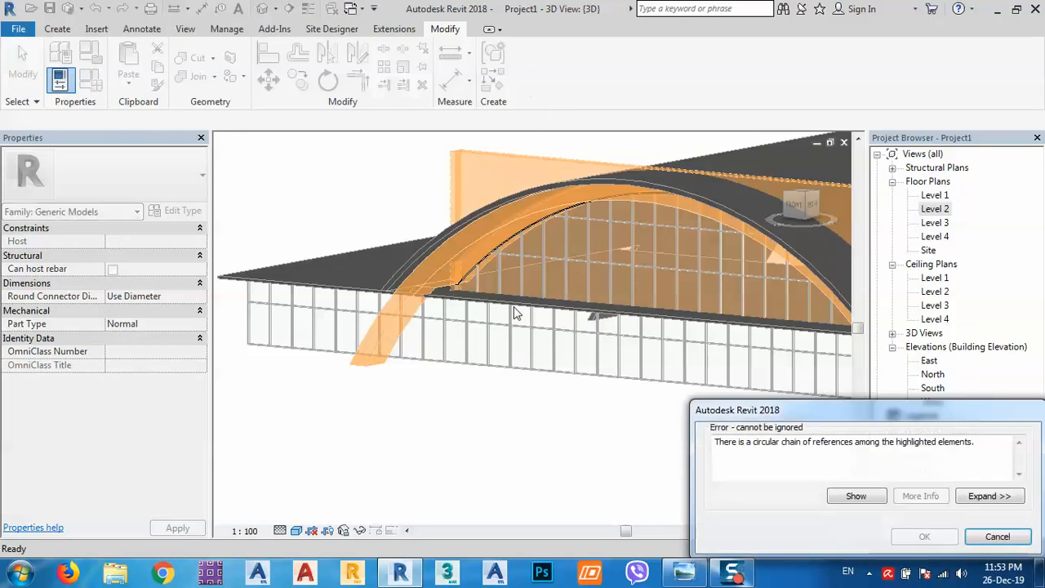
left_click(998, 536)
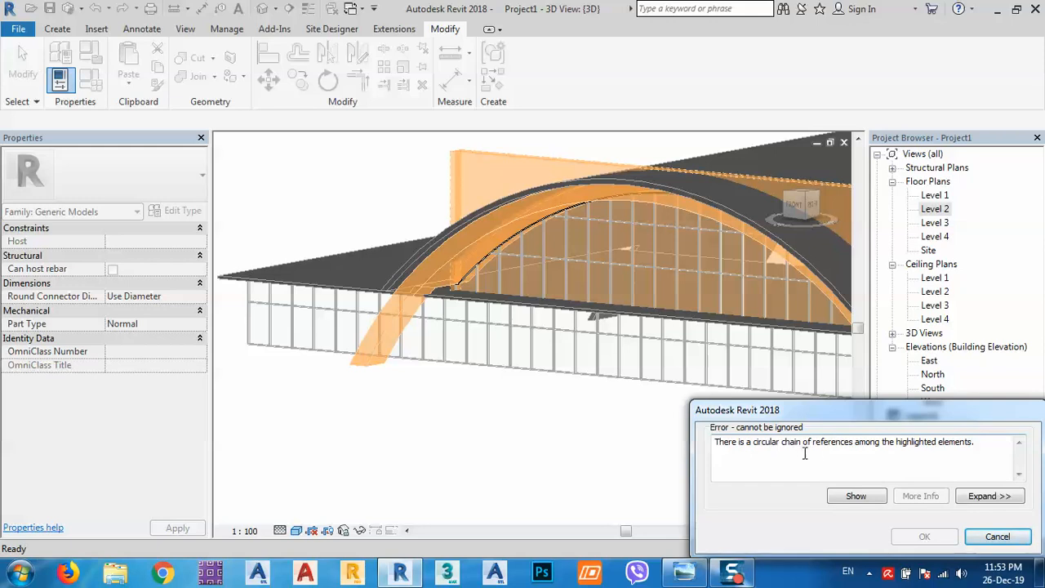
left_click(1017, 540)
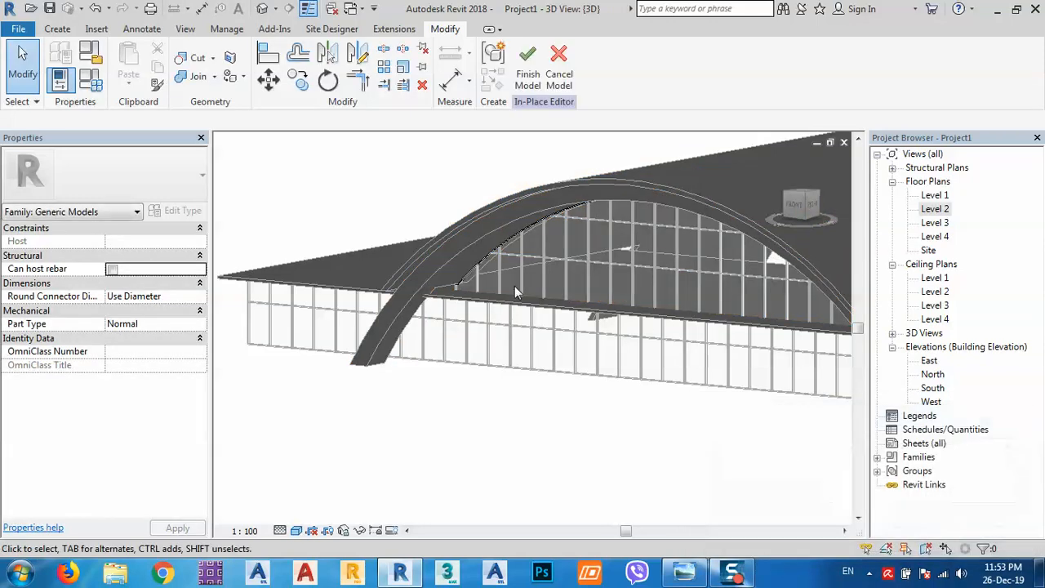
scroll(464, 294, "up", 5)
scroll(465, 290, "up", 2)
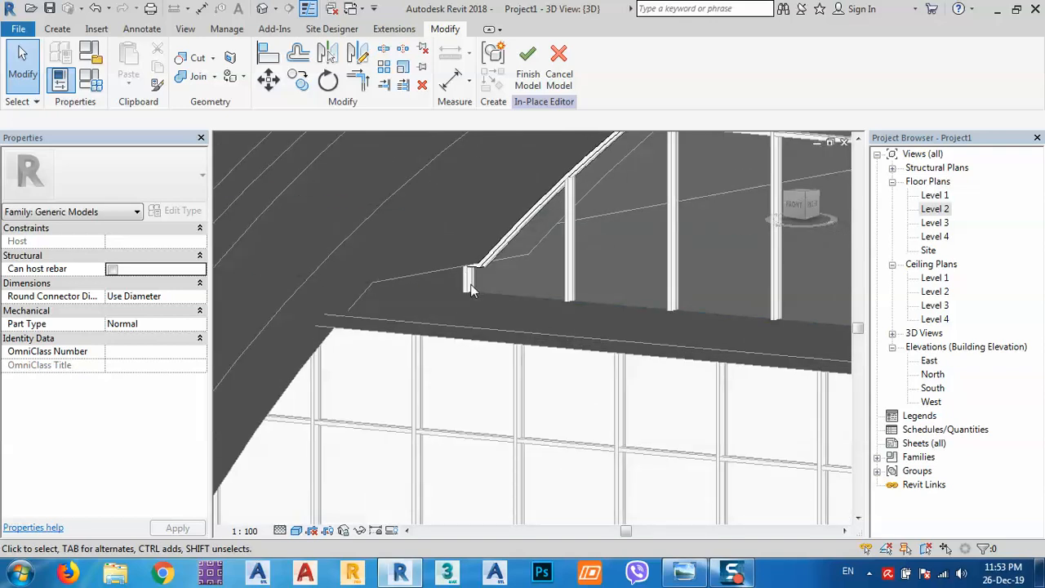
scroll(471, 287, "down", 5)
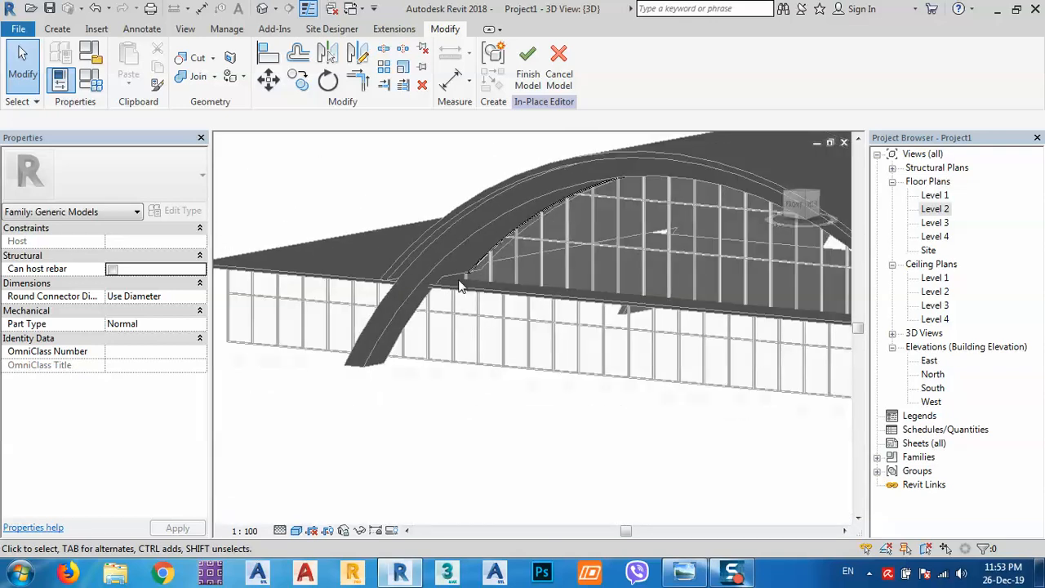
left_click(557, 76)
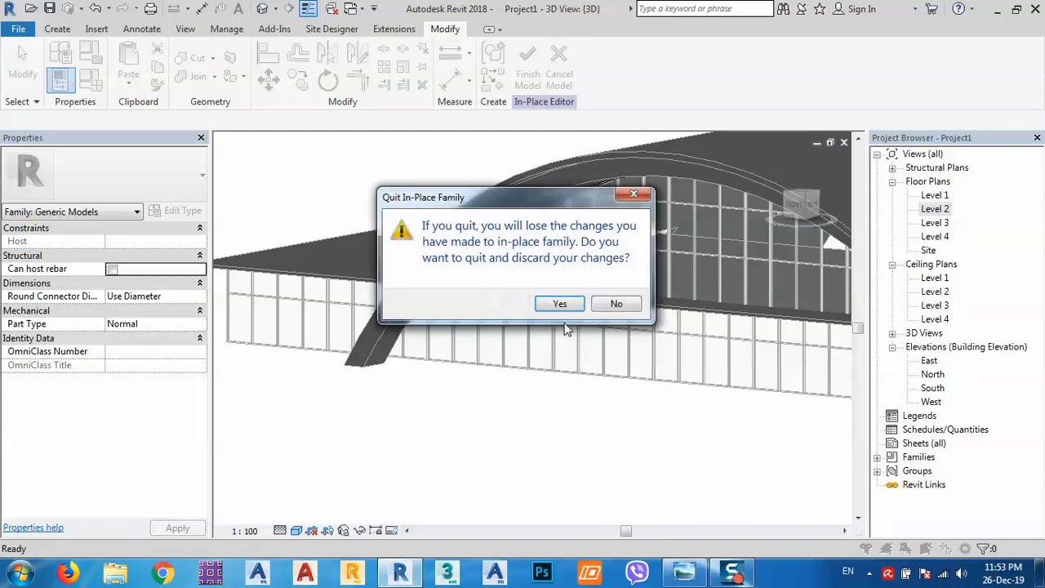
left_click(560, 304)
Step: Examine the arch's west leg and the curtain walls in 3D and compare the front facade with the reference photo
scroll(317, 293, "down", 4)
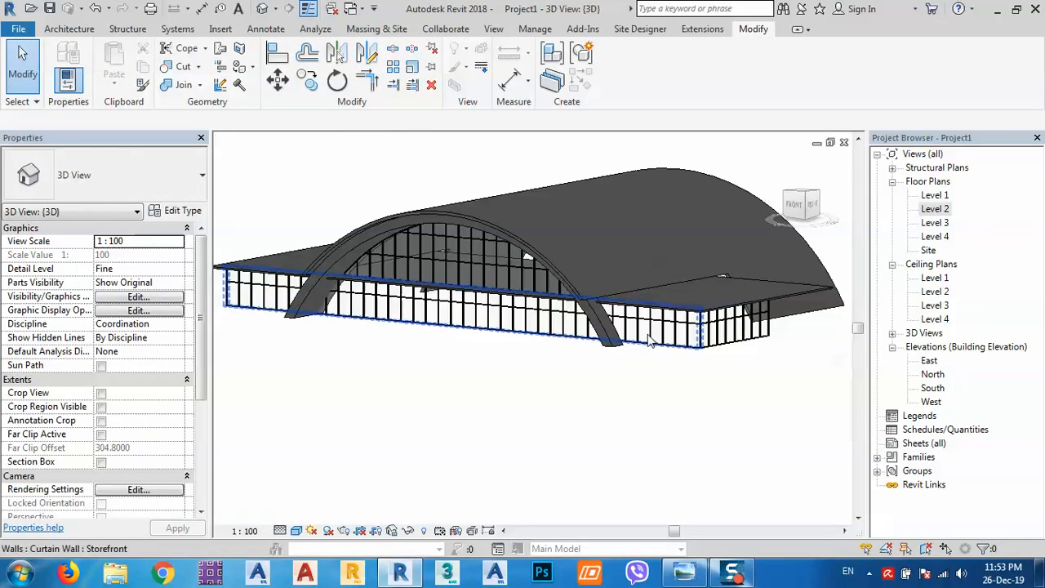
scroll(317, 293, "up", 4)
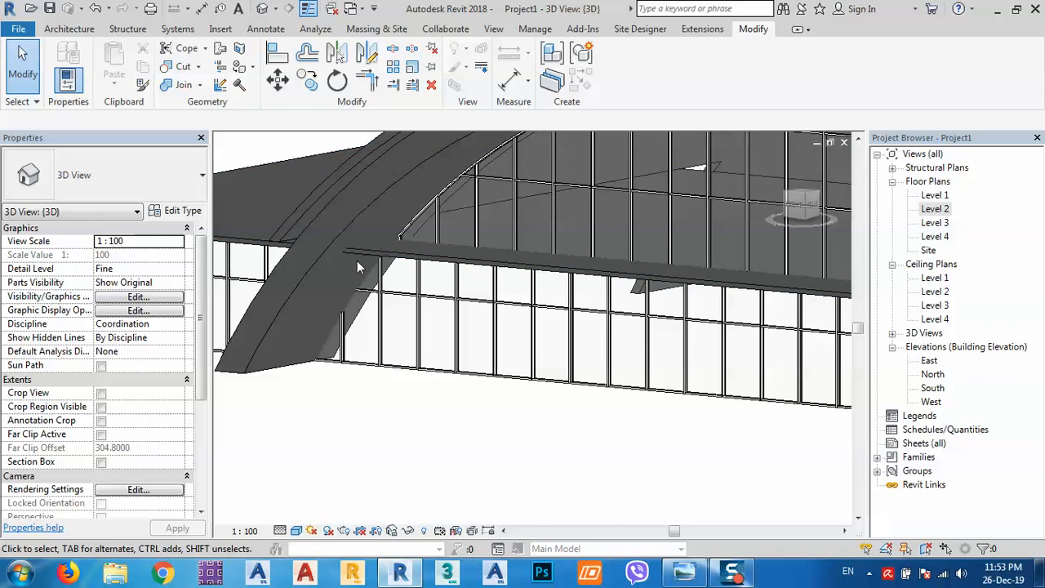
middle_click_drag(368, 264, 473, 294)
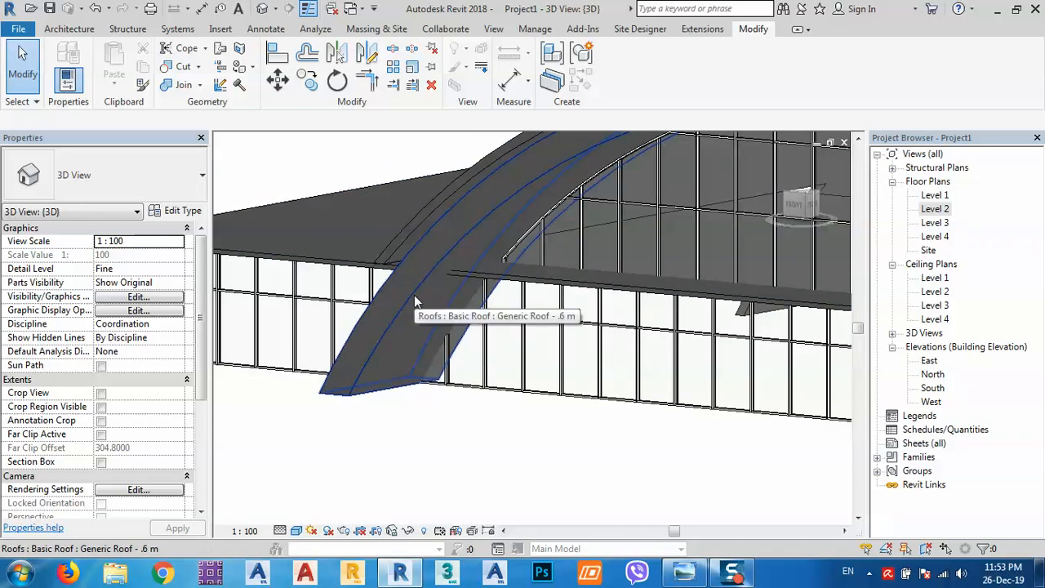
scroll(415, 302, "down", 6)
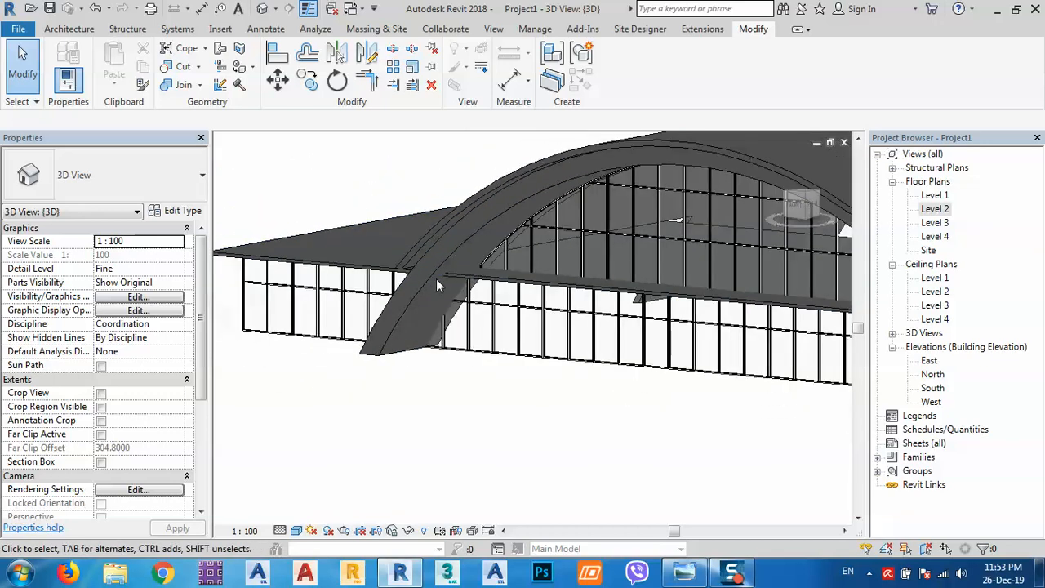
middle_click_drag(514, 299, 590, 333, "shift")
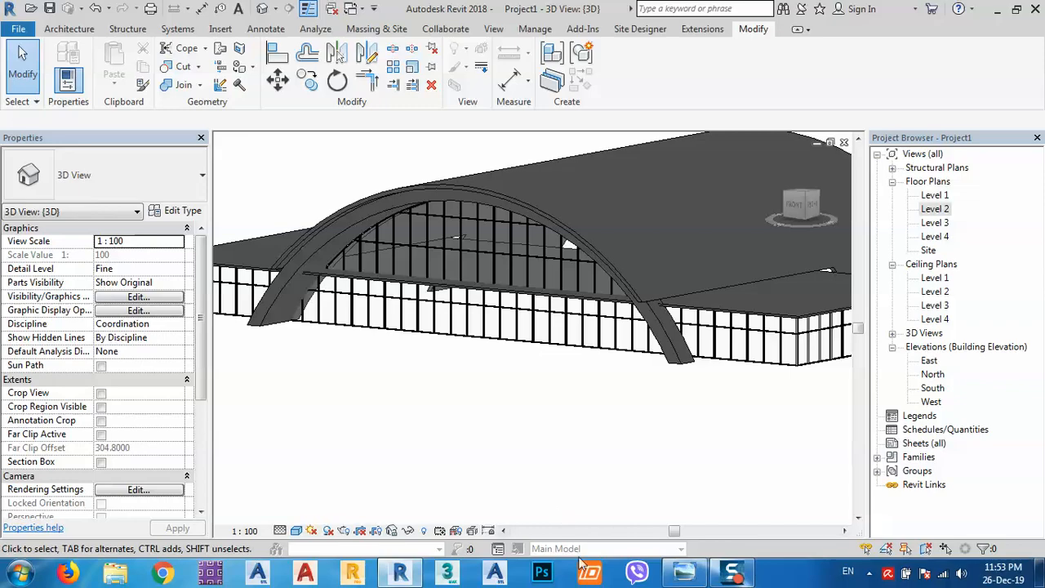
left_click(683, 573)
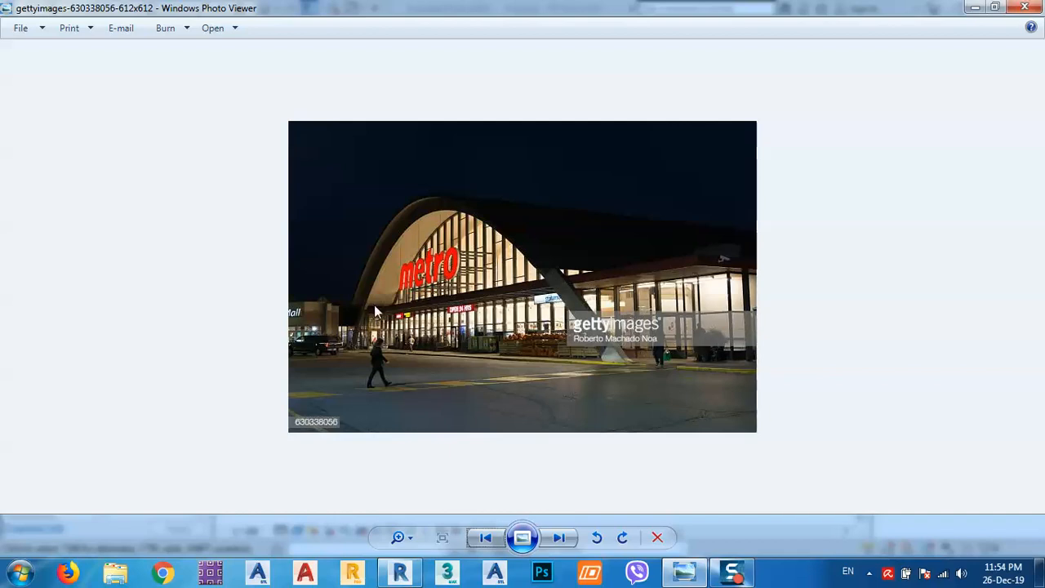
left_click(975, 9)
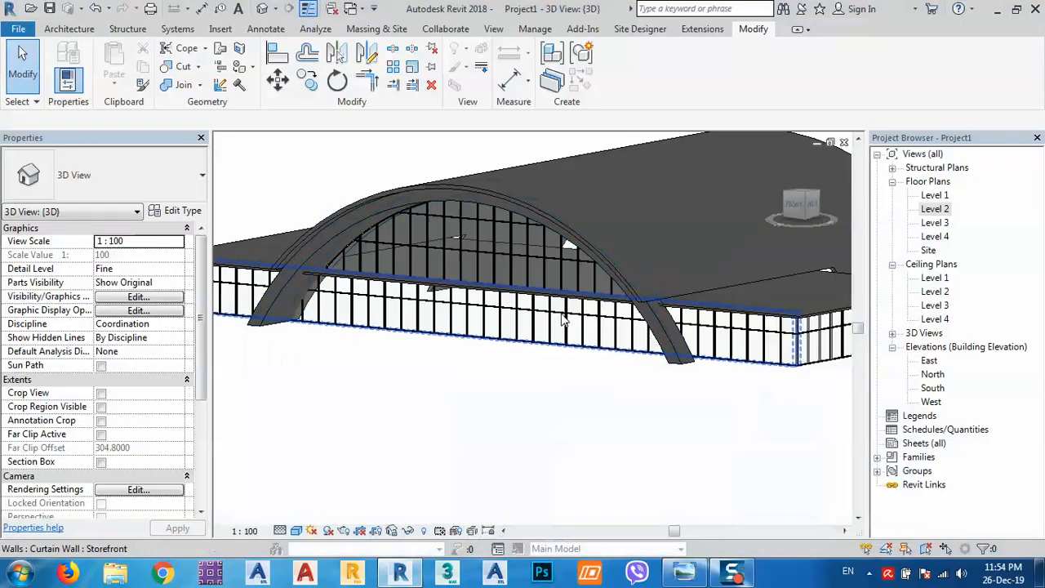
middle_click_drag(306, 311, 379, 312, "shift")
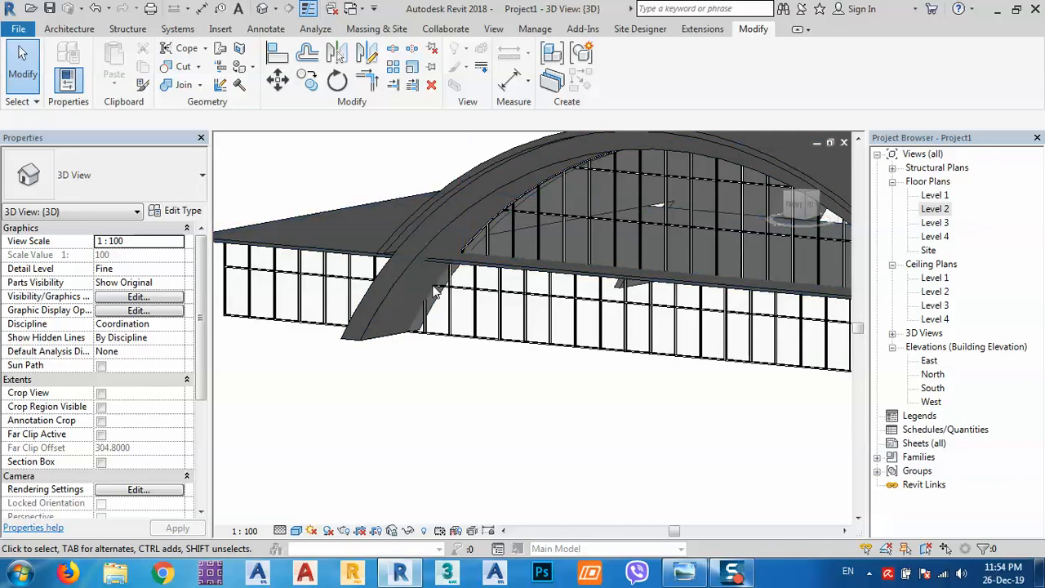
scroll(435, 295, "down", 5)
middle_click_drag(658, 345, 678, 408, "shift")
Step: Create a rectangular Generic Floor - 400mm slab about 68.68 by 44.37 around the building on Level 1 and view it in 3D
double_click(936, 196)
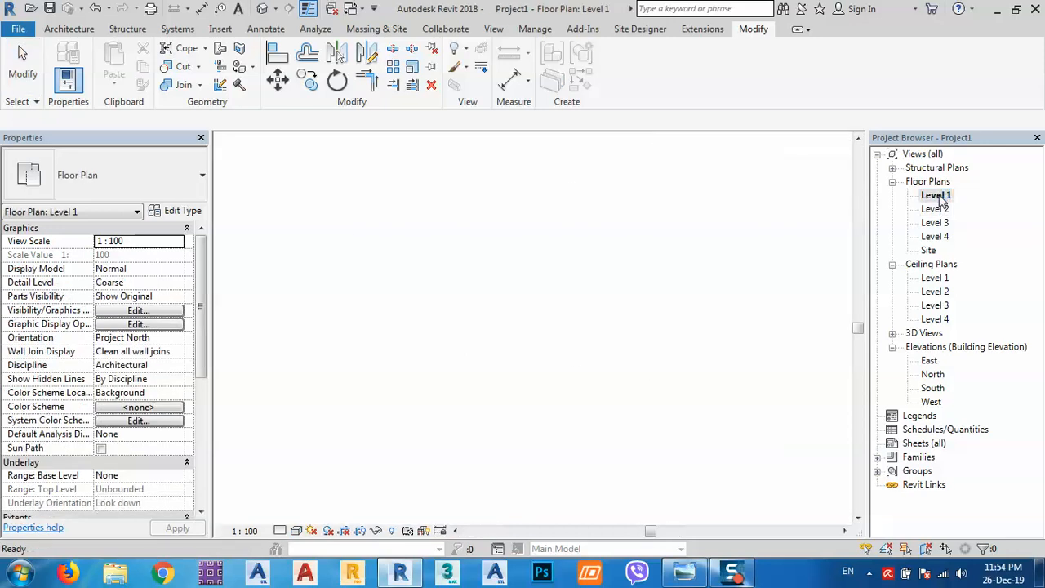
middle_click_drag(490, 304, 510, 333)
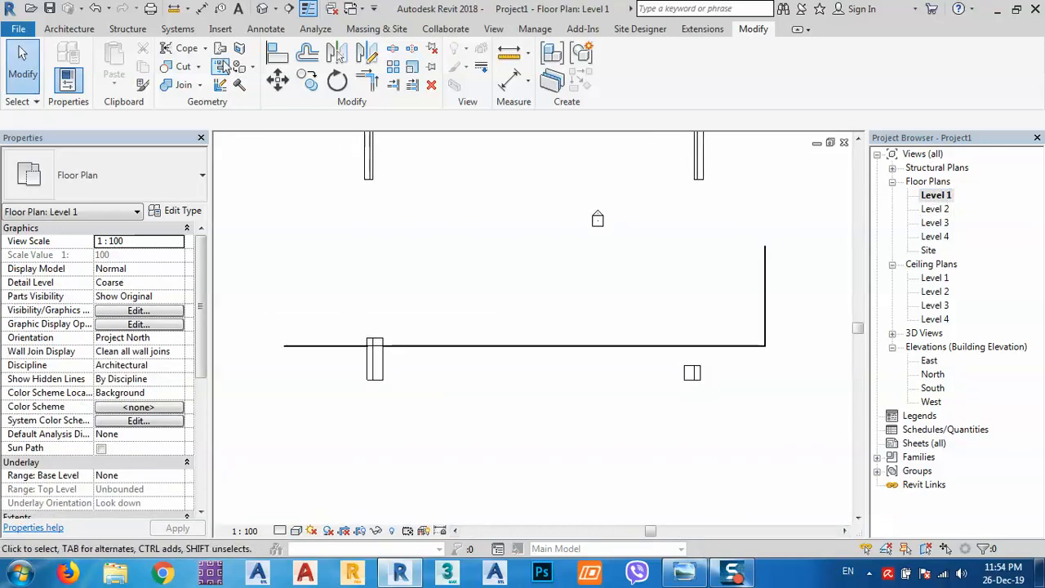
left_click(69, 29)
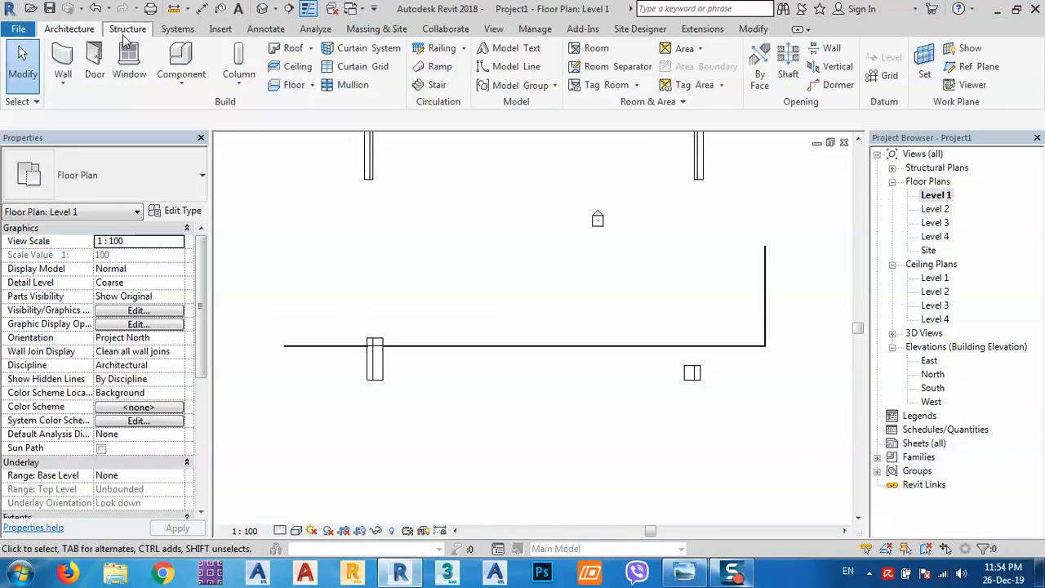
left_click(293, 86)
middle_click_drag(408, 243, 425, 303)
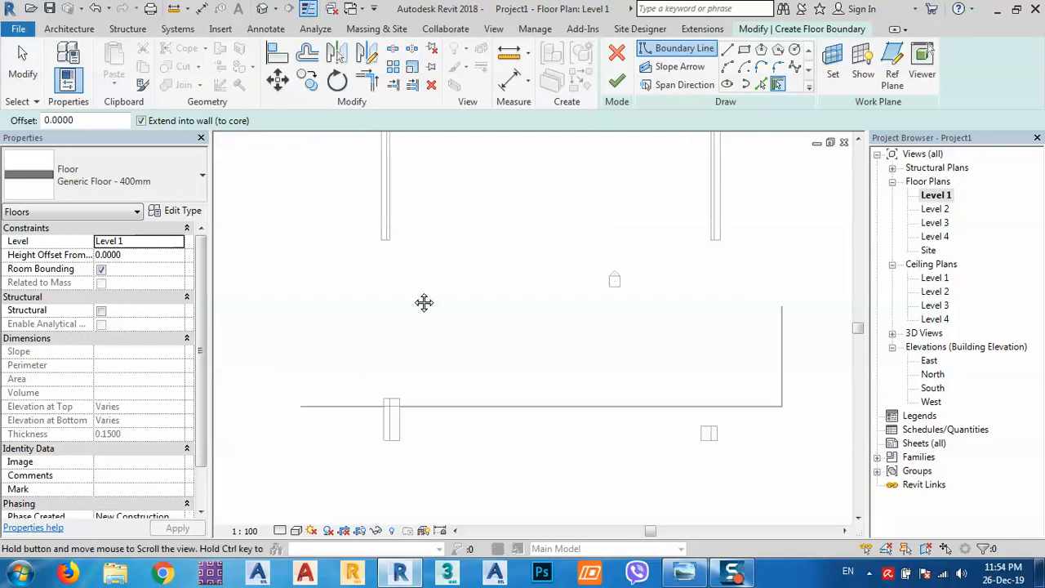
scroll(424, 303, "down", 3)
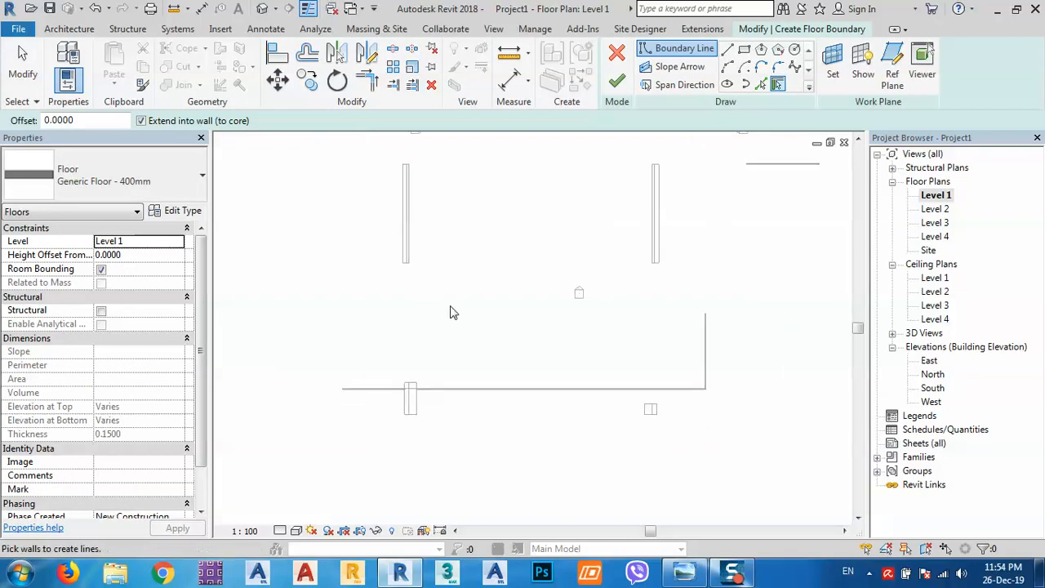
left_click(744, 50)
left_click(339, 169)
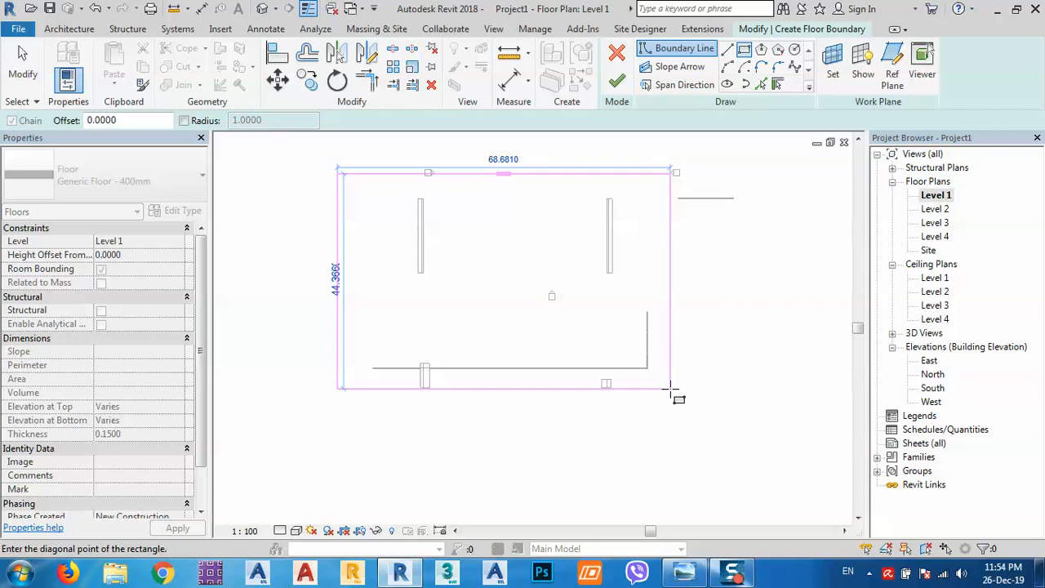
left_click(671, 388)
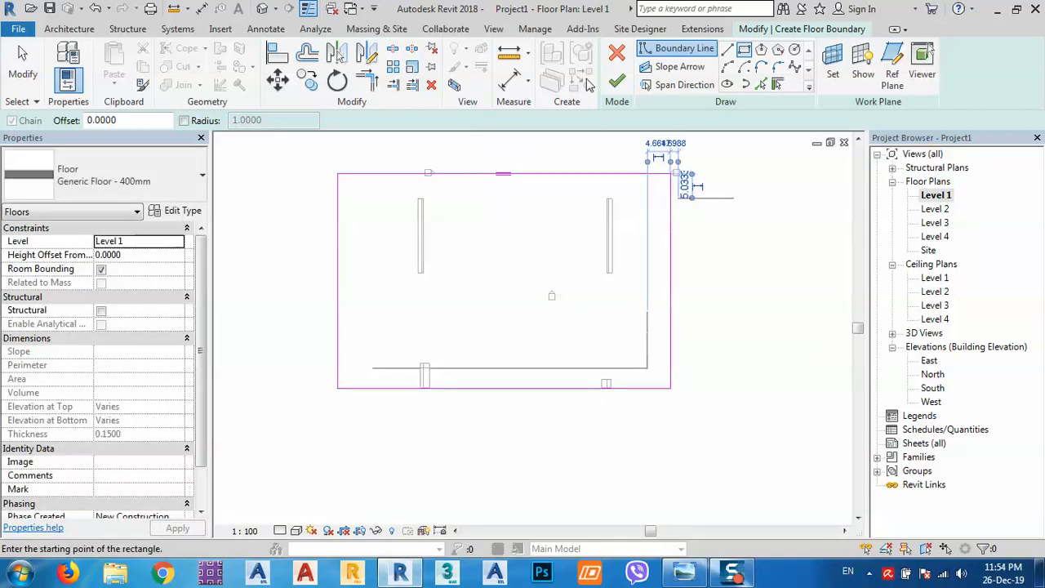
left_click(614, 84)
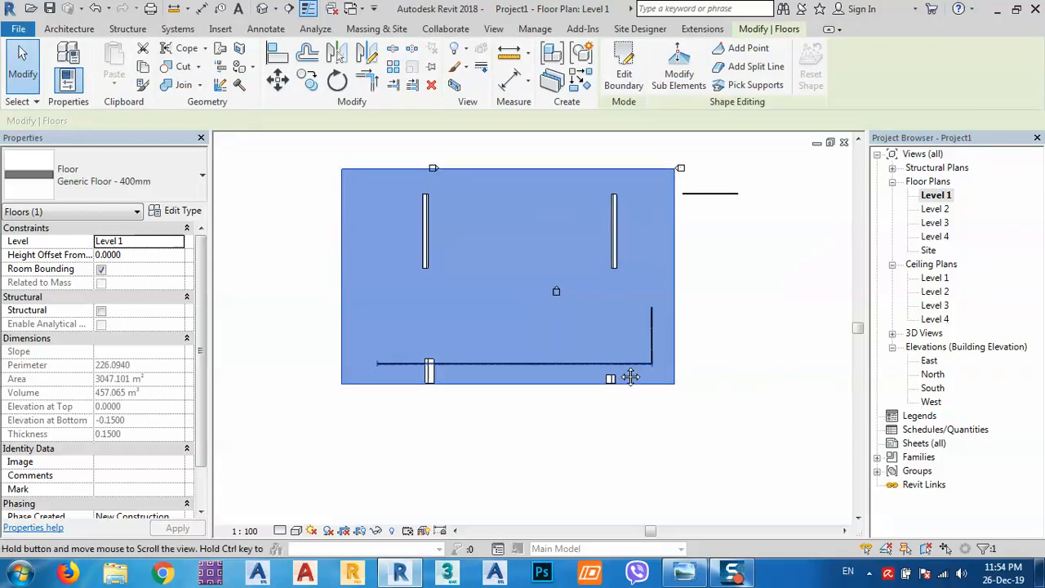
left_click(261, 10)
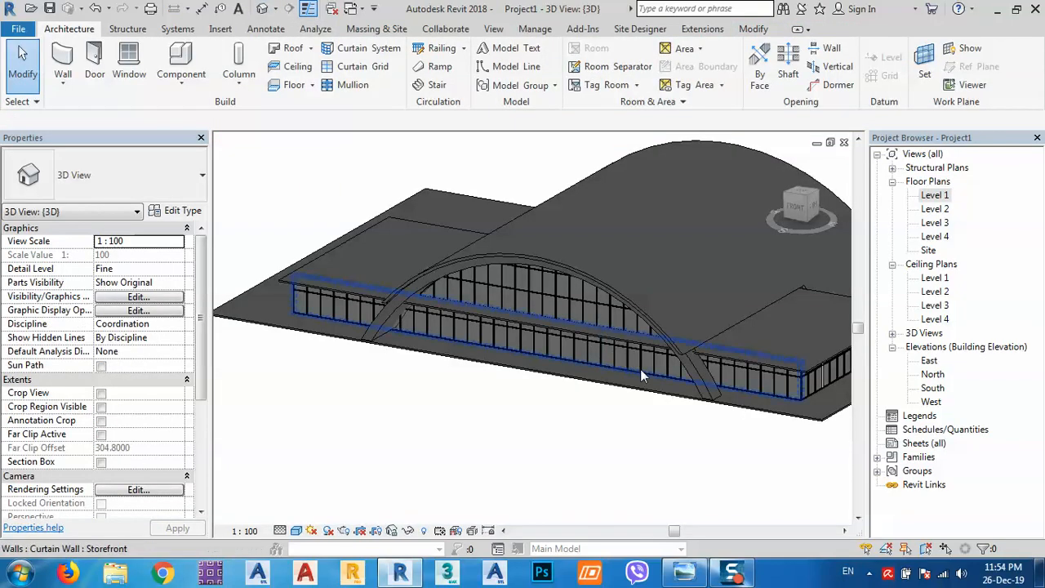
scroll(678, 366, "up", 4)
middle_click_drag(678, 366, 678, 392, "shift")
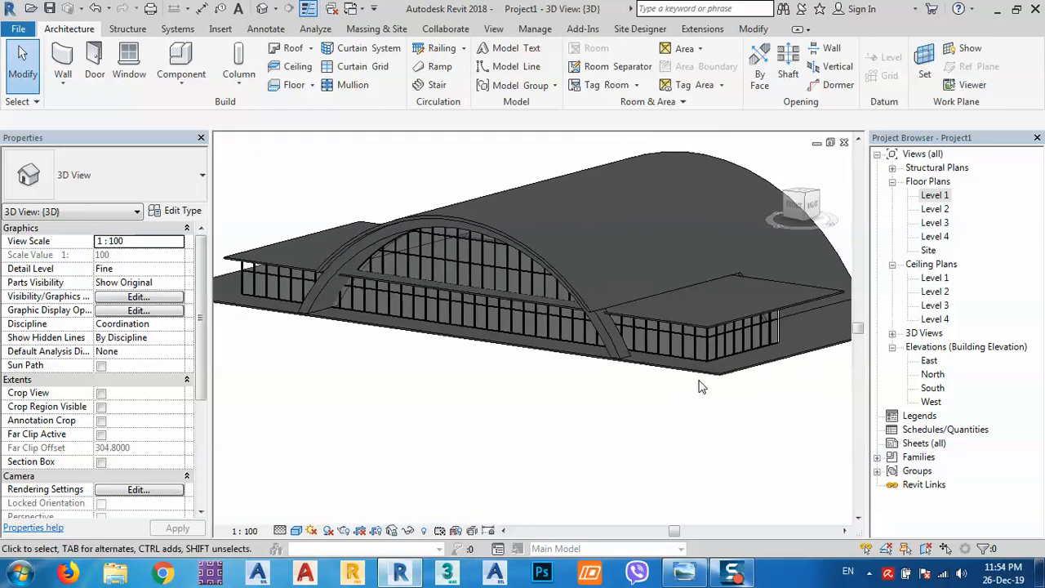
Step: Select the Level 2 floor and, in the Level 2 plan, shift its front edge back to the generic model's inner edge at the arch's east leg
scroll(686, 388, "up", 5)
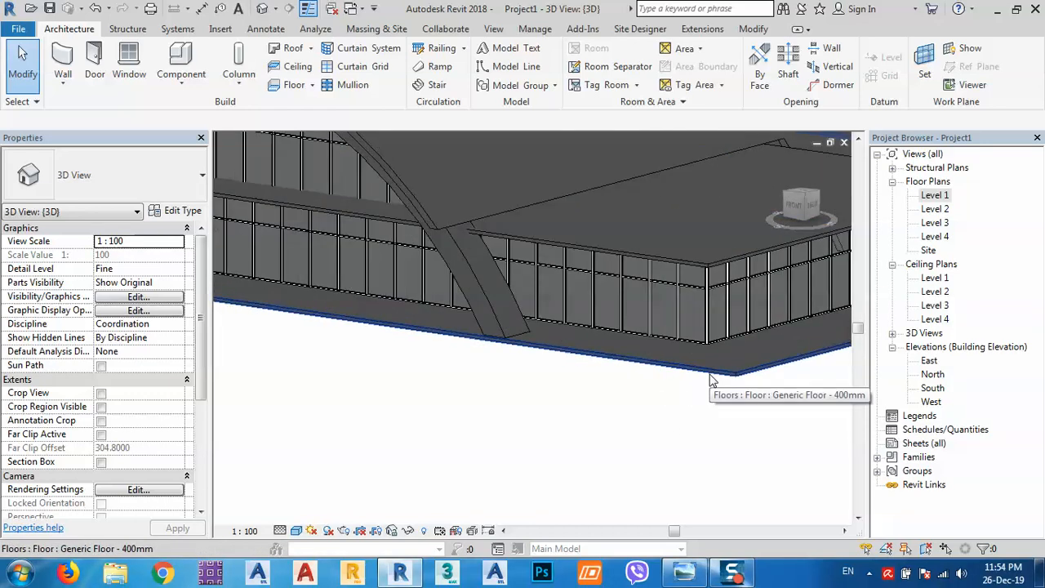
scroll(500, 230, "up", 3)
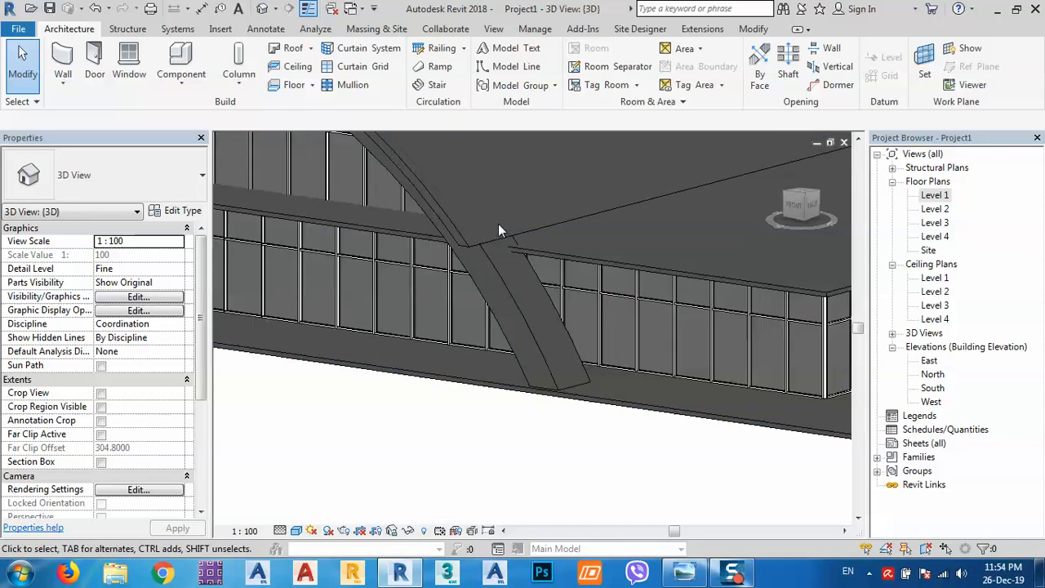
scroll(499, 230, "up", 2)
left_click(537, 249)
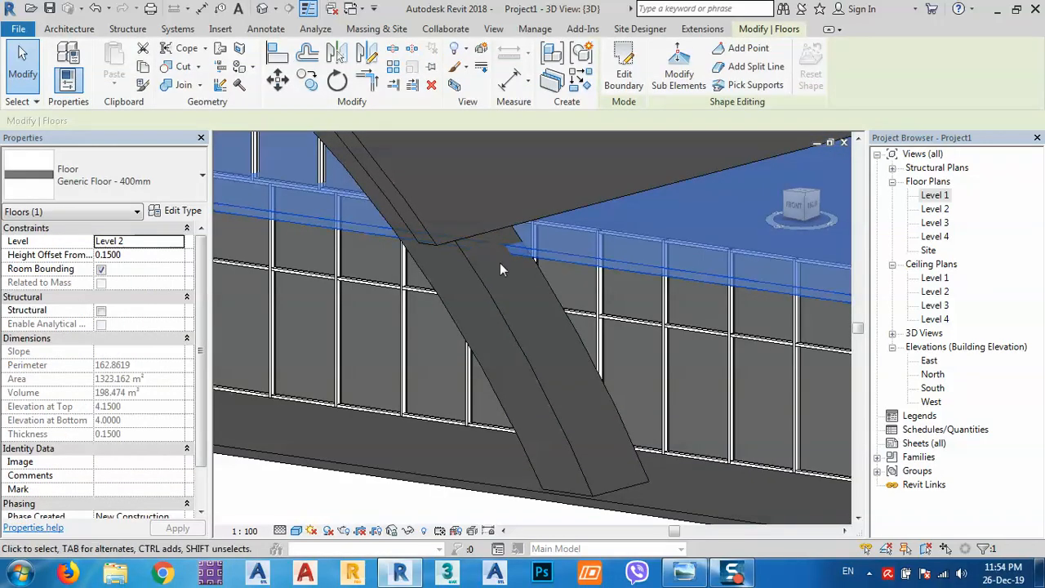
scroll(500, 263, "down", 2)
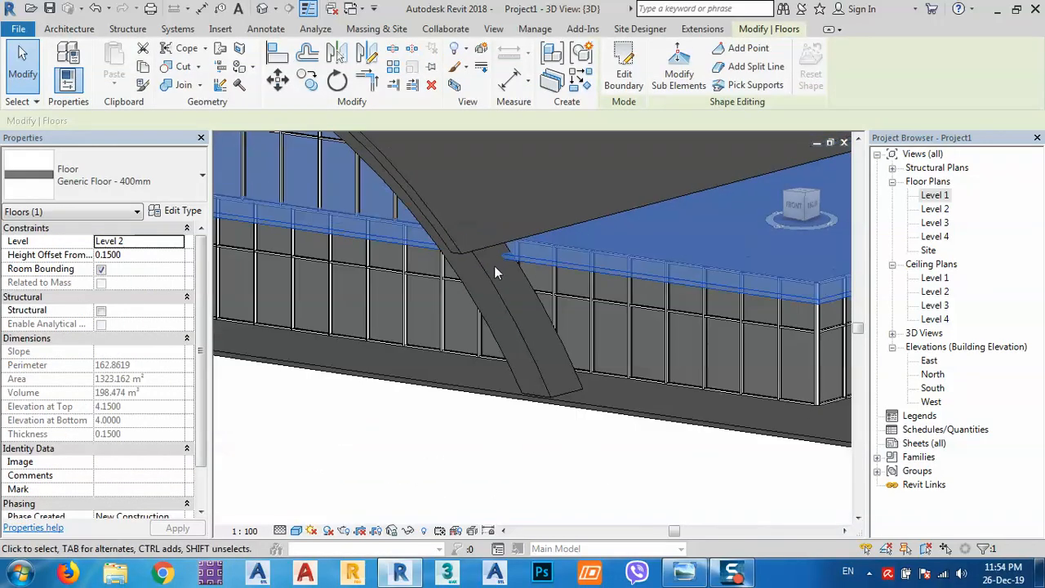
double_click(935, 209)
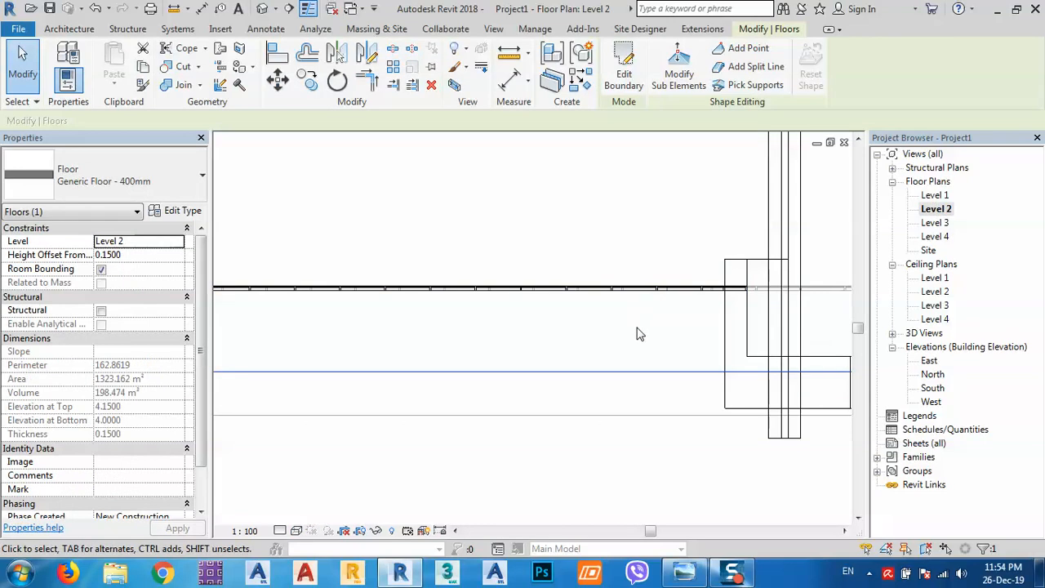
middle_click_drag(640, 334, 502, 296)
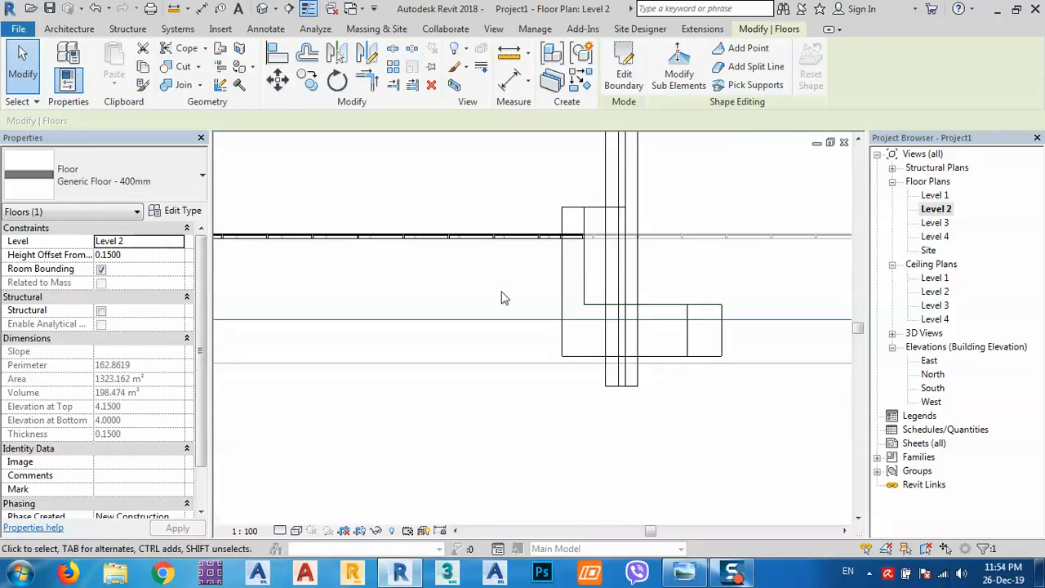
left_click(585, 307)
scroll(727, 292, "down", 2)
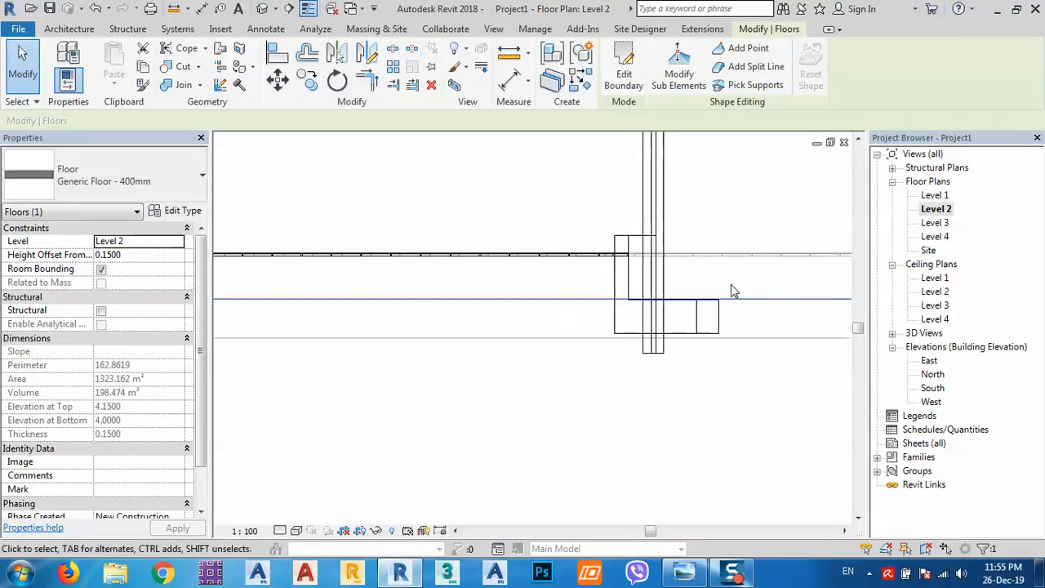
scroll(731, 286, "down", 4)
scroll(270, 289, "up", 3)
middle_click_drag(318, 301, 313, 301)
scroll(263, 301, "down", 2)
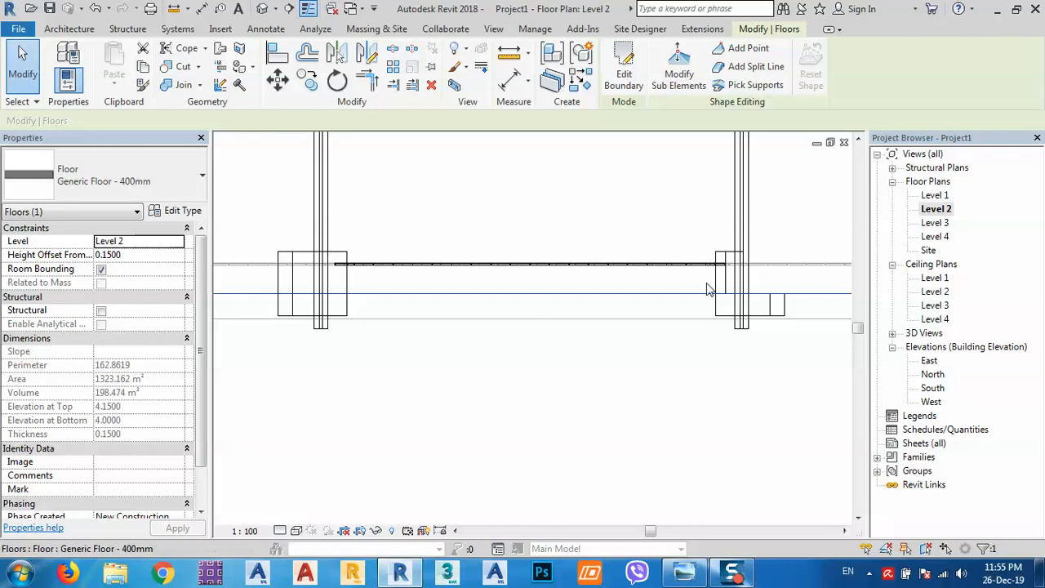
Step: Align the Level 2 floor's front edge precisely with the generic model's inner edge beside the east leg
scroll(709, 289, "up", 5)
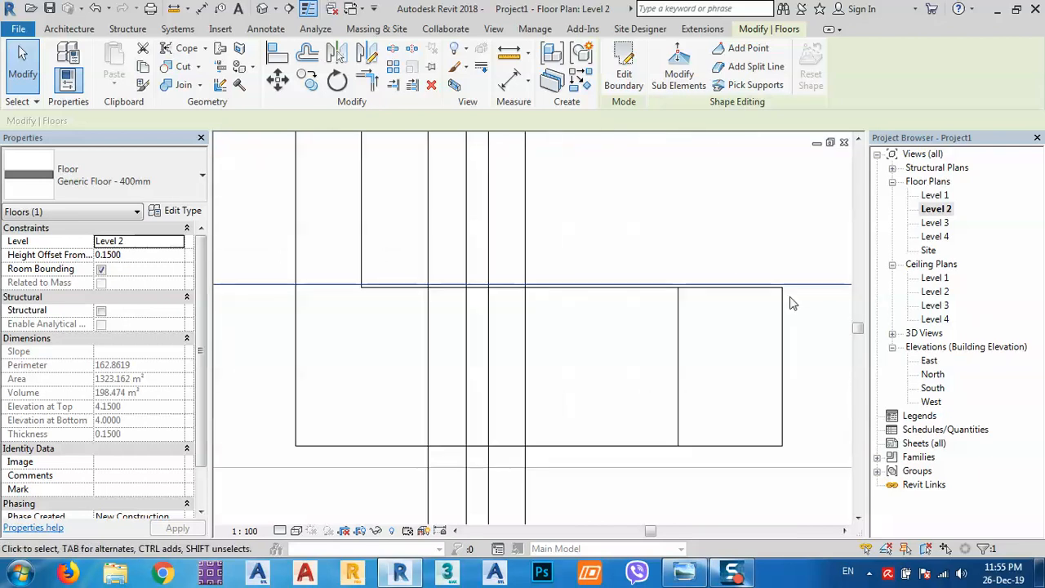
scroll(790, 304, "up", 2)
left_click(277, 54)
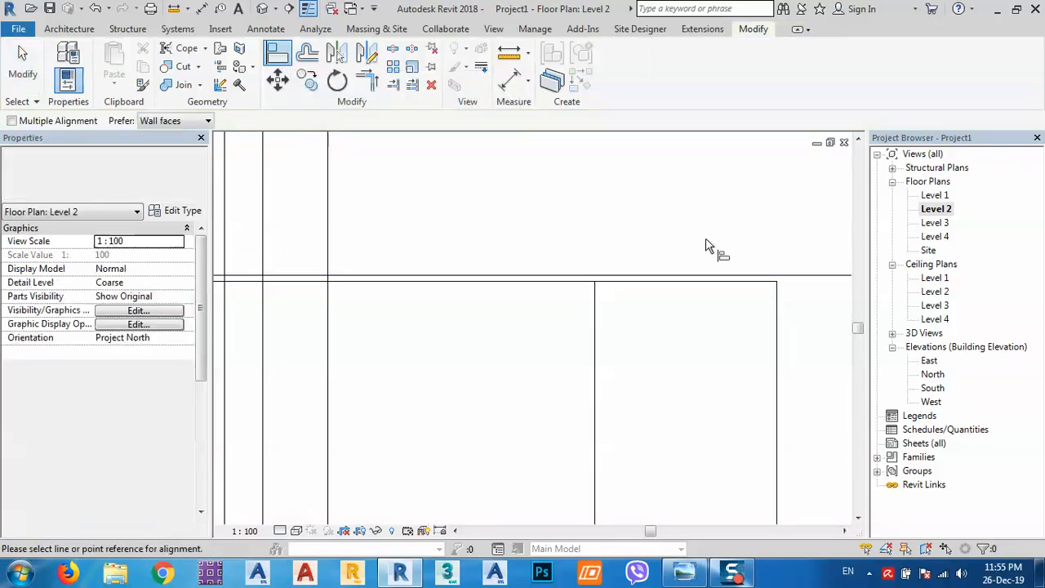
left_click(752, 278)
scroll(537, 209, "down", 2)
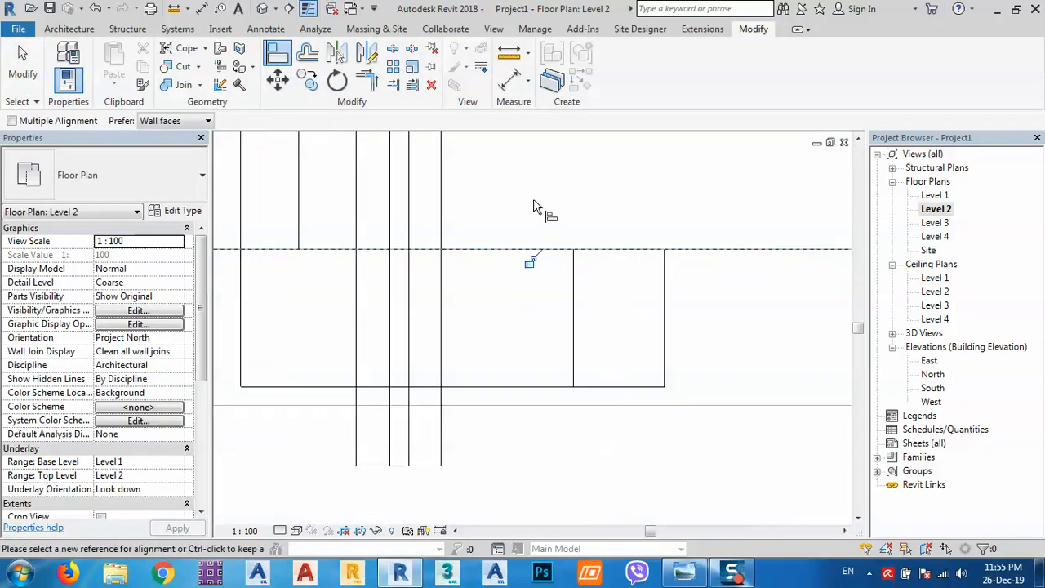
scroll(533, 208, "down", 4)
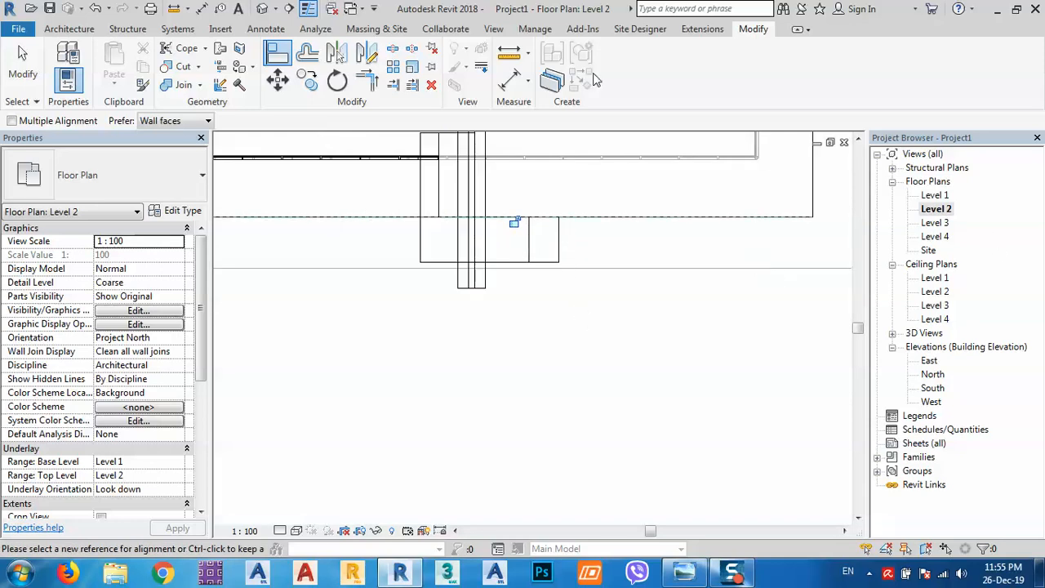
Step: Examine in 3D how the Level 2 floor meets the arch's east leg and the east corner of the curtain walls
left_click(718, 31)
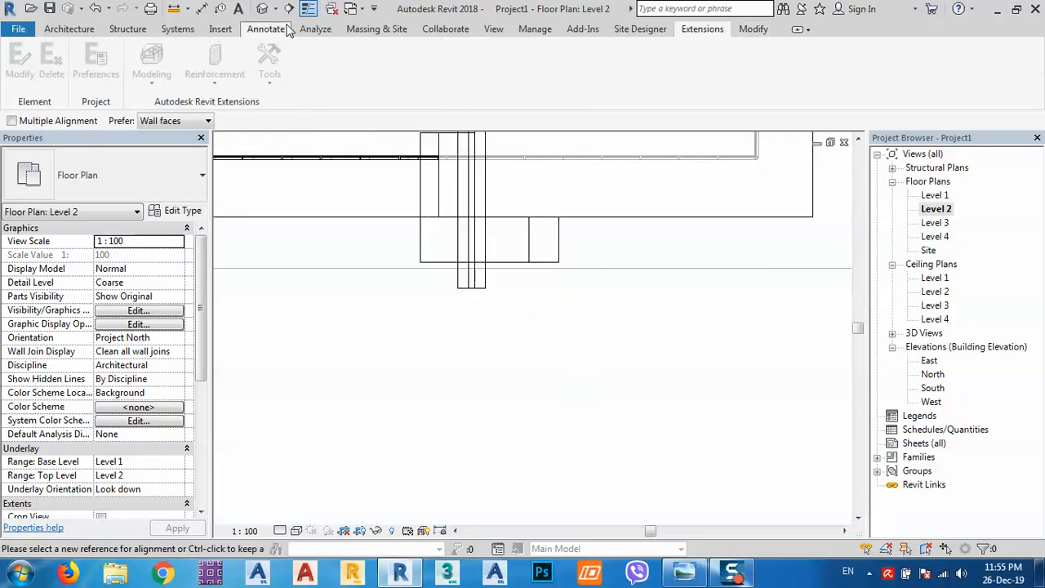
left_click(262, 8)
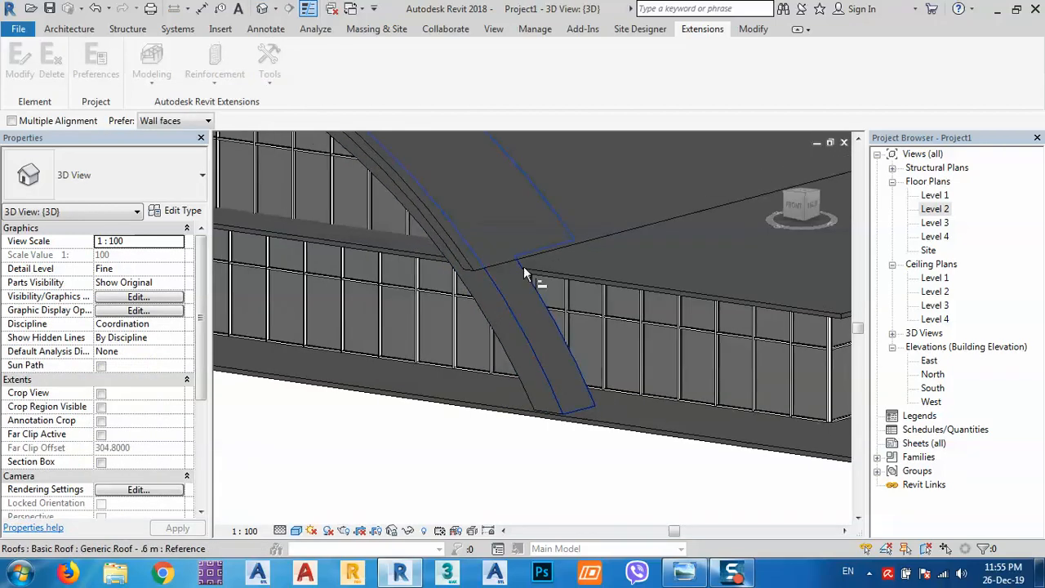
scroll(524, 269, "down", 2)
key("Escape")
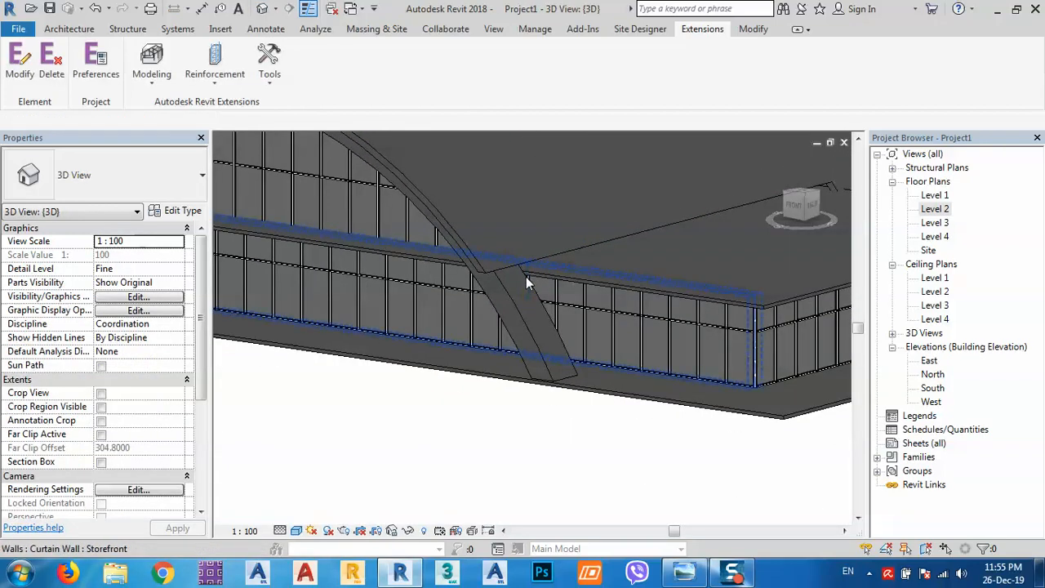
scroll(526, 277, "down", 3)
middle_click_drag(549, 313, 722, 397, "shift")
scroll(753, 377, "up", 5)
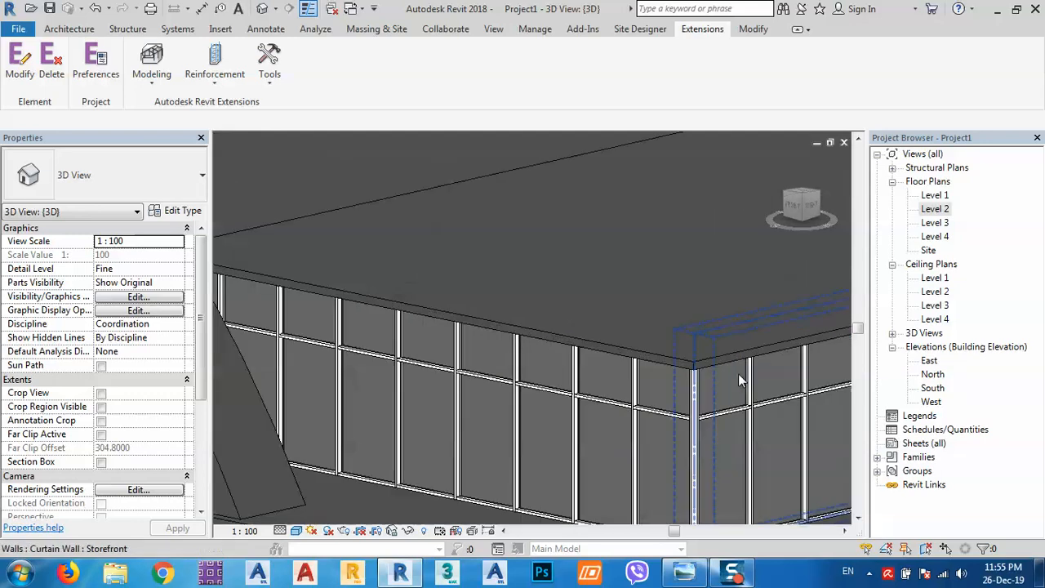
Step: Set the structure layer thickness of the Generic Floor - 400mm type to 0.4 through the Level 2 floor's type properties
left_click(691, 369)
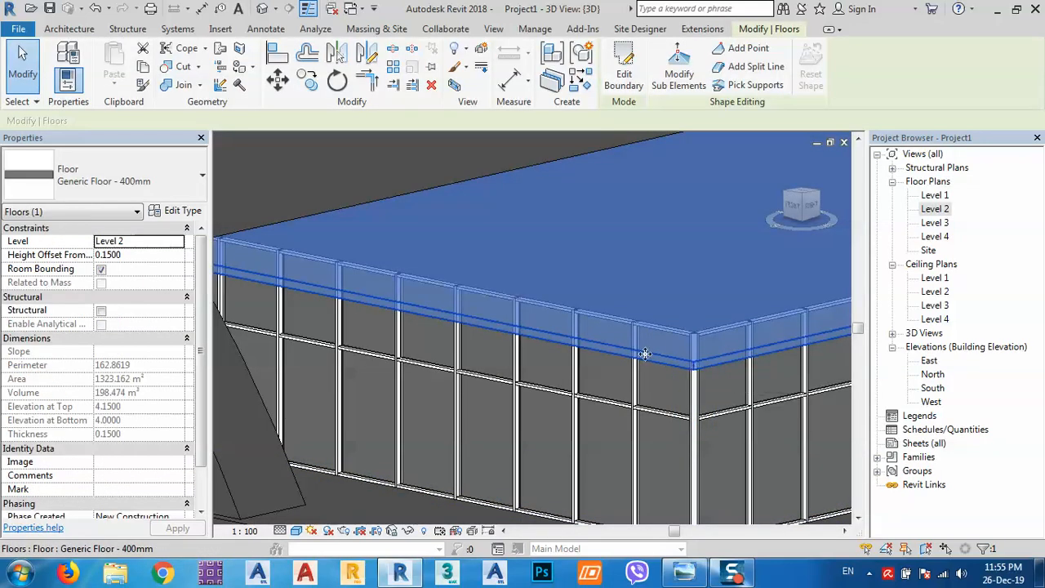
left_click(171, 210)
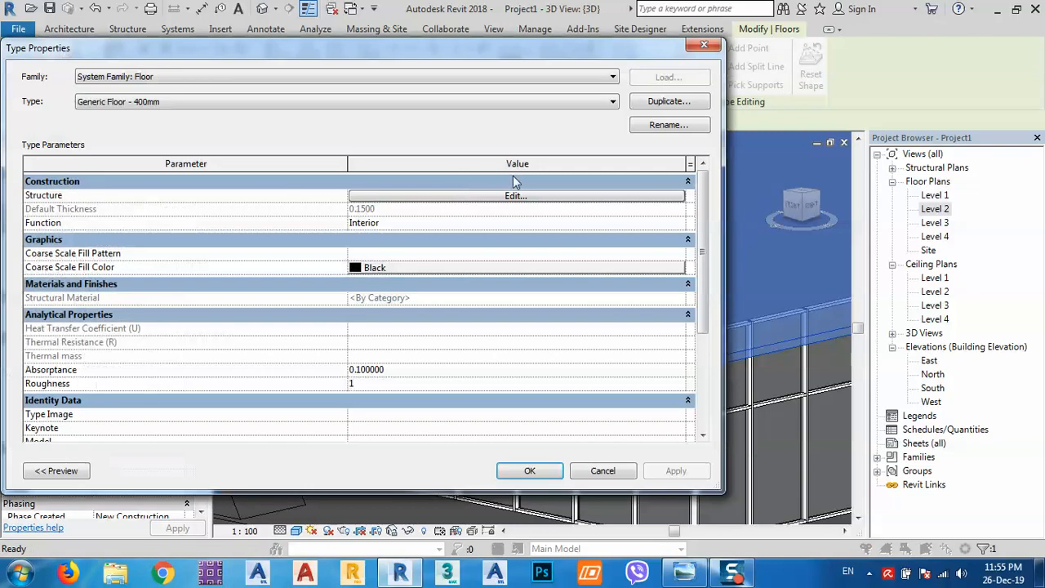
left_click(515, 196)
left_click(376, 194)
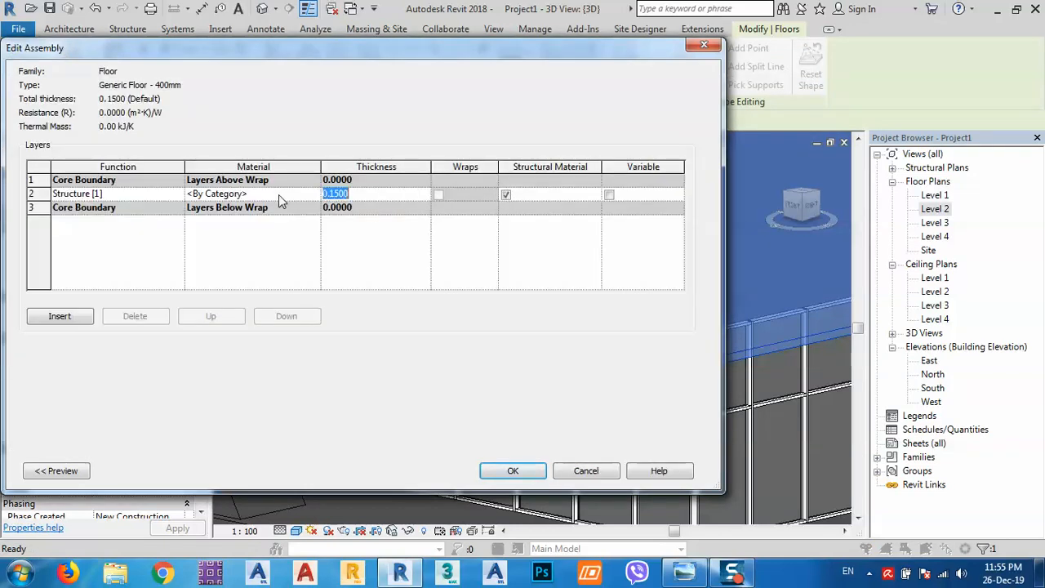
type("0.4")
key("Tab")
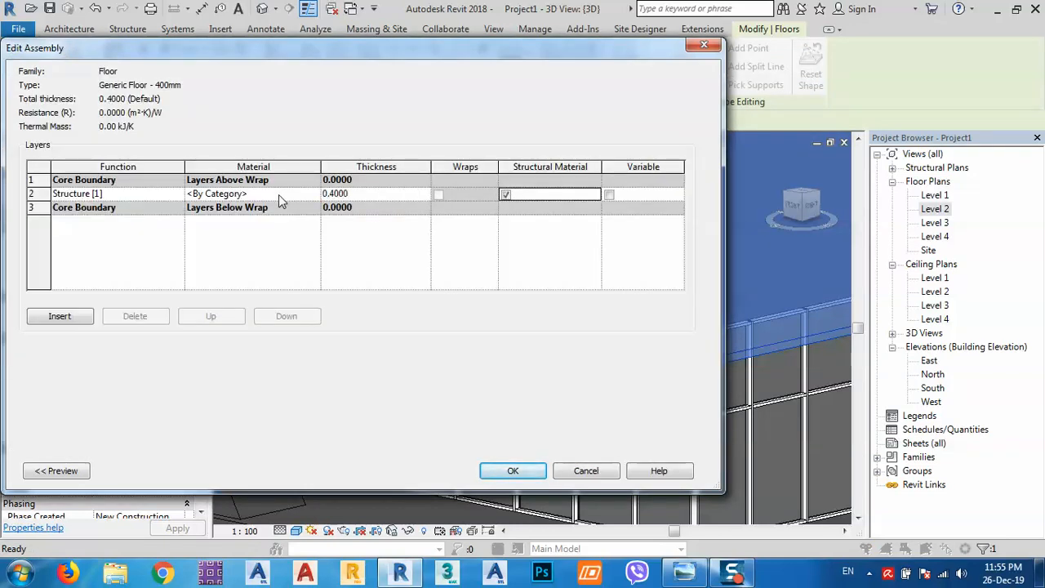
left_click(504, 472)
left_click(675, 471)
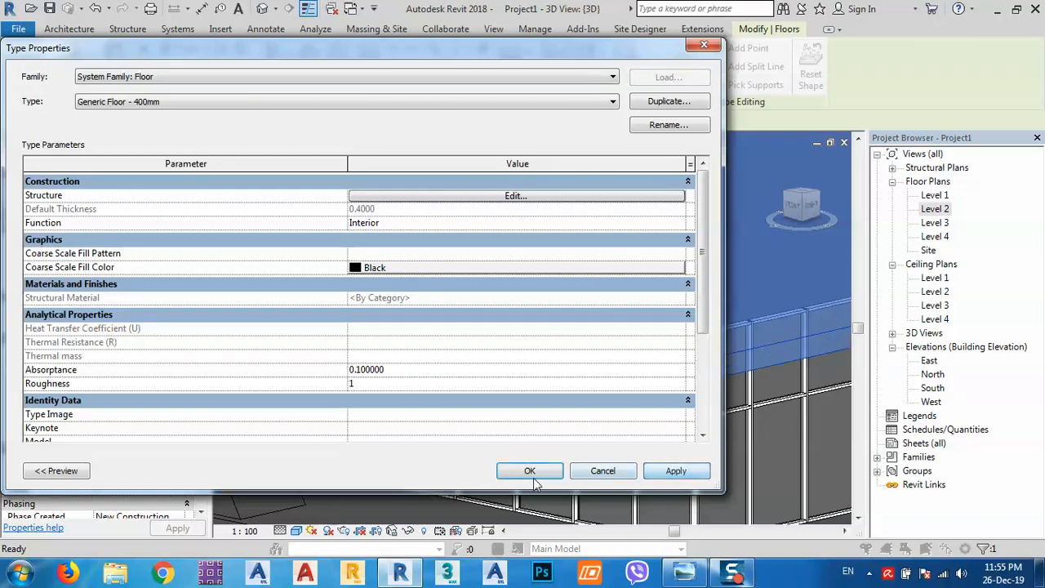
left_click(529, 471)
Step: Review the thickened floors and the building's east corner in 3D and compare them with the reference photo
middle_click_drag(574, 293, 445, 452, "shift")
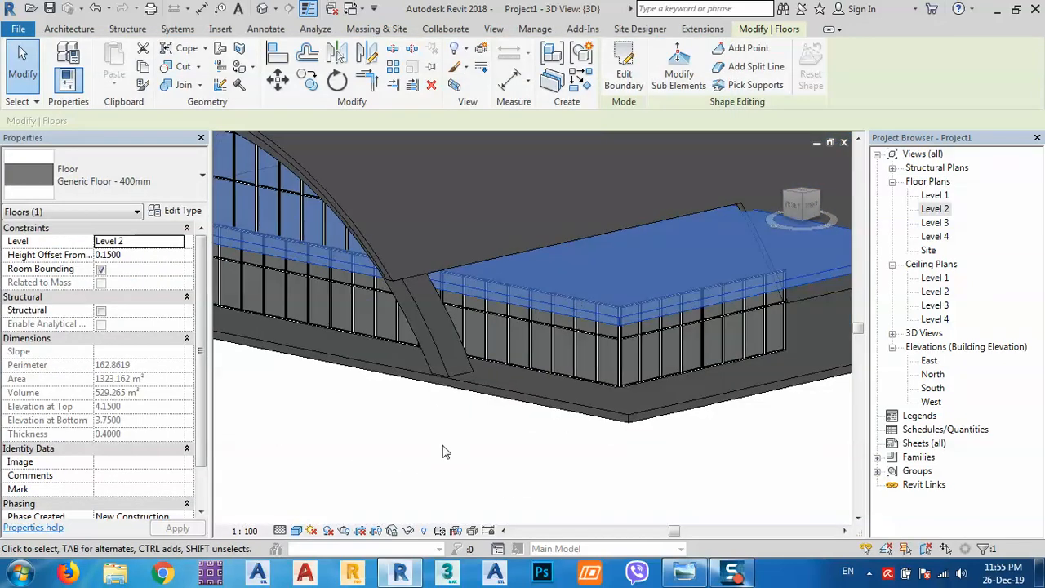
left_click(445, 452)
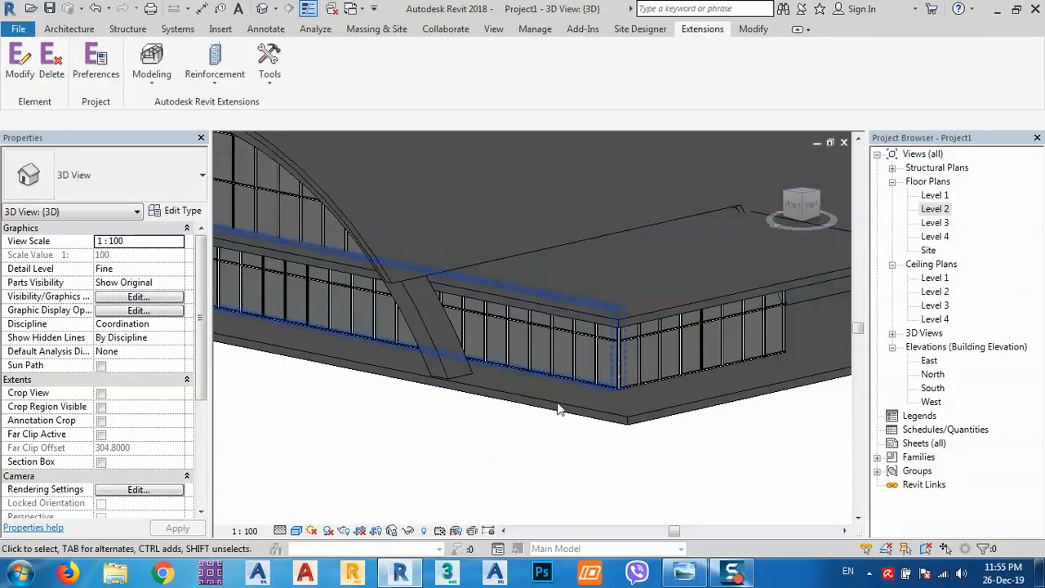
middle_click_drag(573, 392, 584, 523, "shift")
left_click(698, 573)
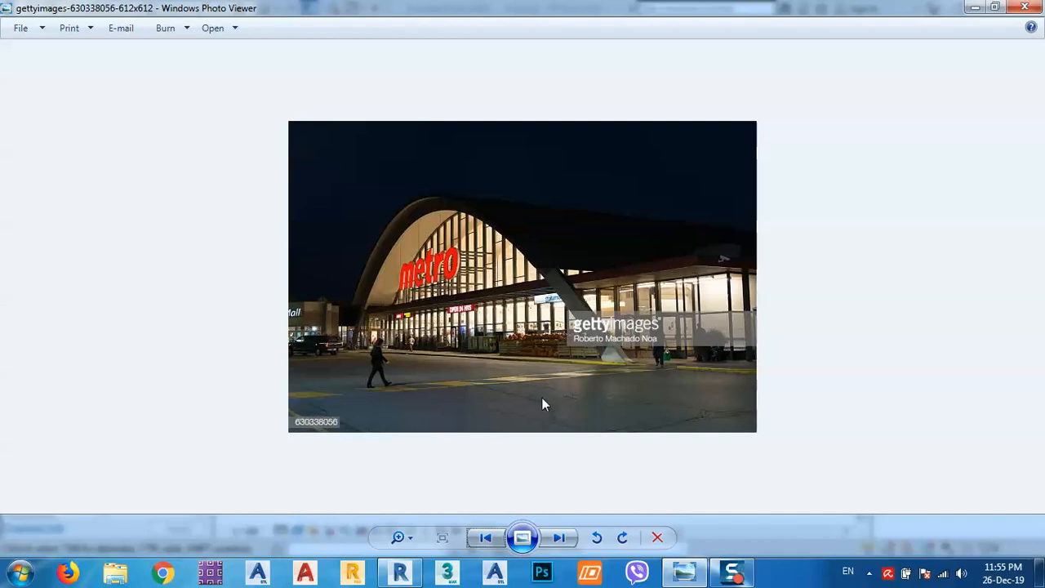
left_click(1034, 8)
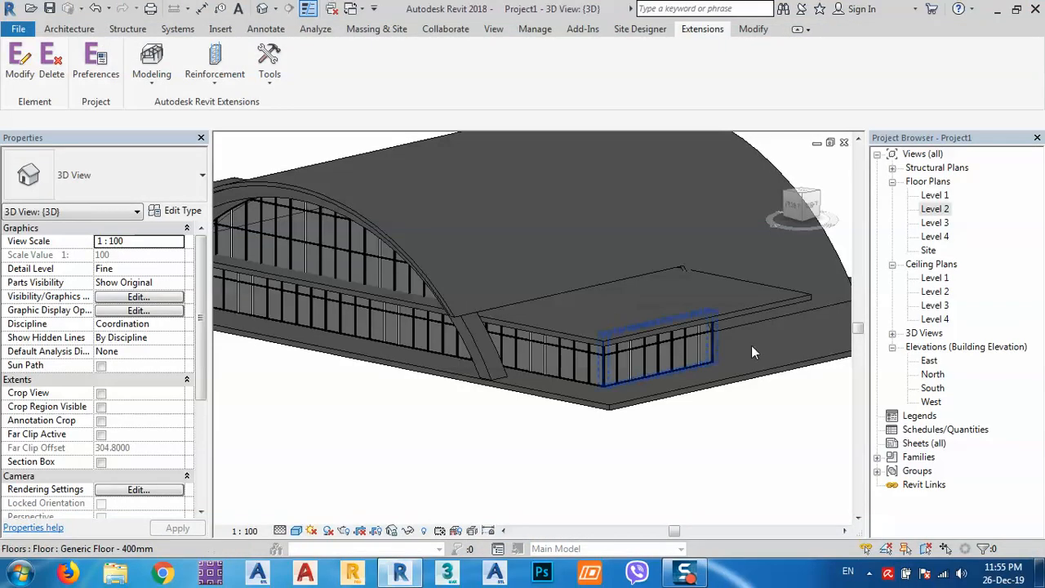
Step: Examine the front facade's arch, curtain walls and Level 2 floor edges in 3D from several angles
middle_click_drag(388, 261, 580, 353)
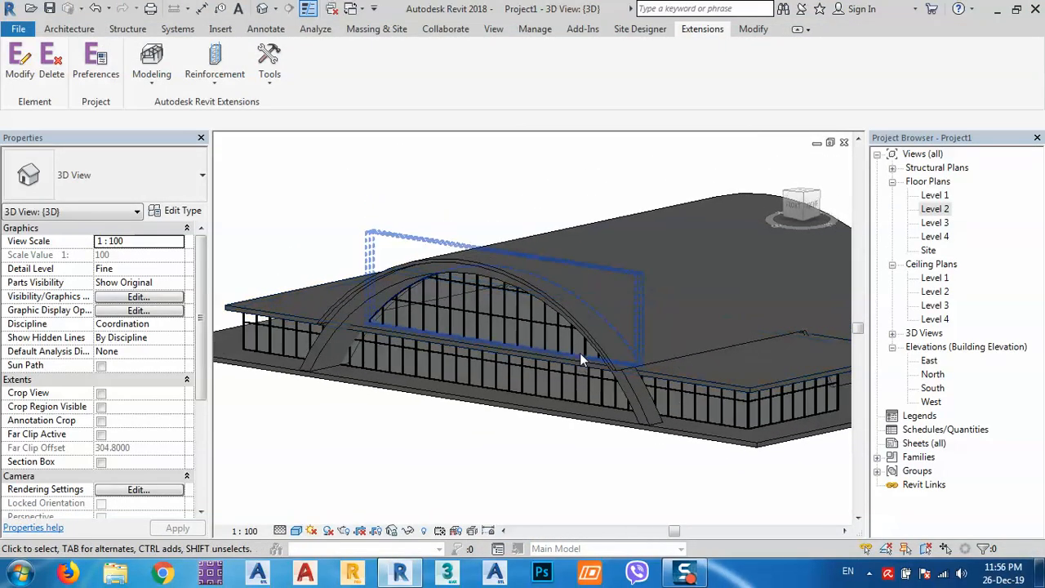
left_click(491, 29)
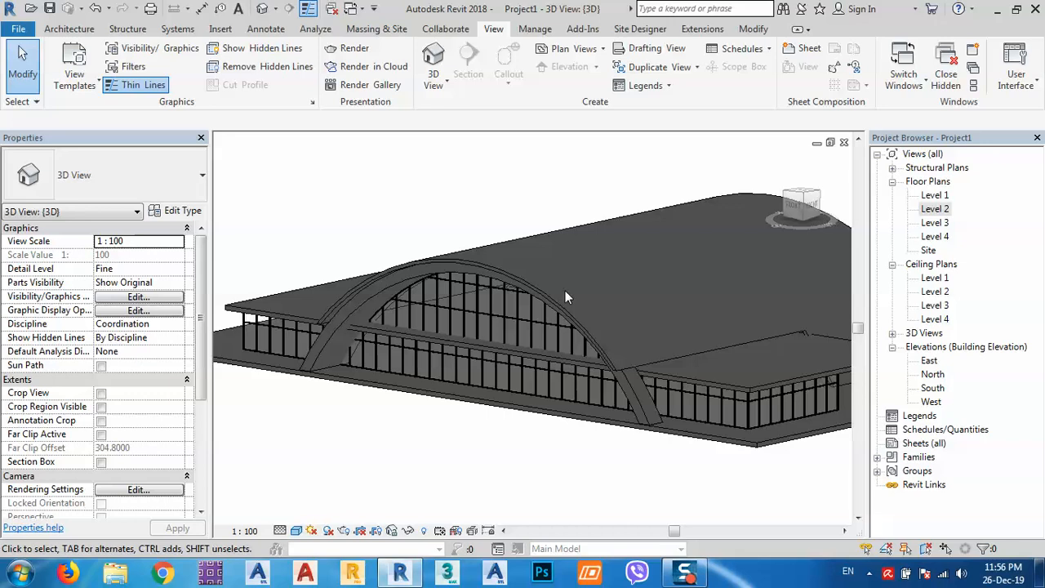
middle_click_drag(721, 468, 717, 442)
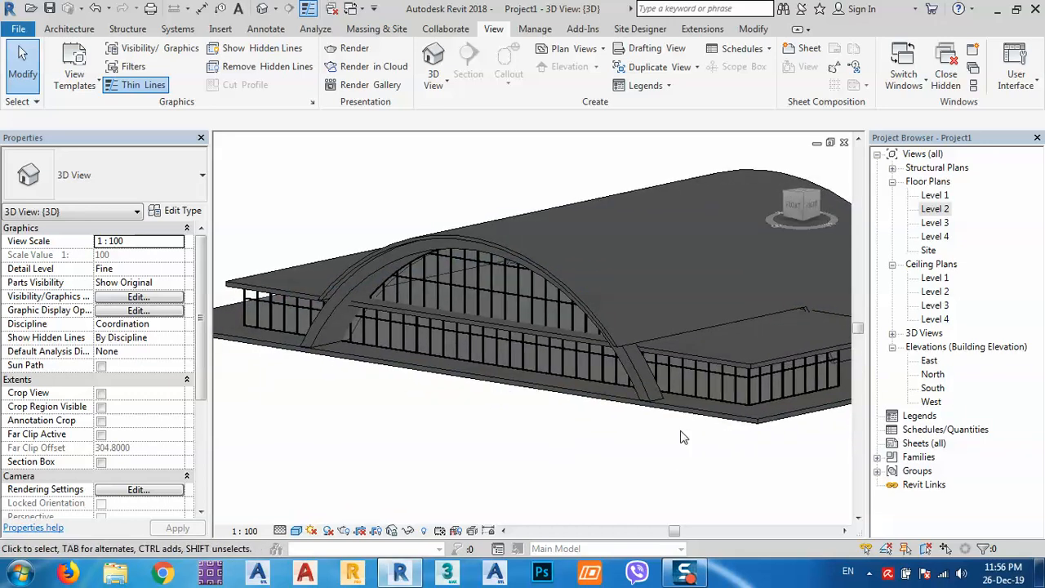
middle_click_drag(575, 426, 611, 414)
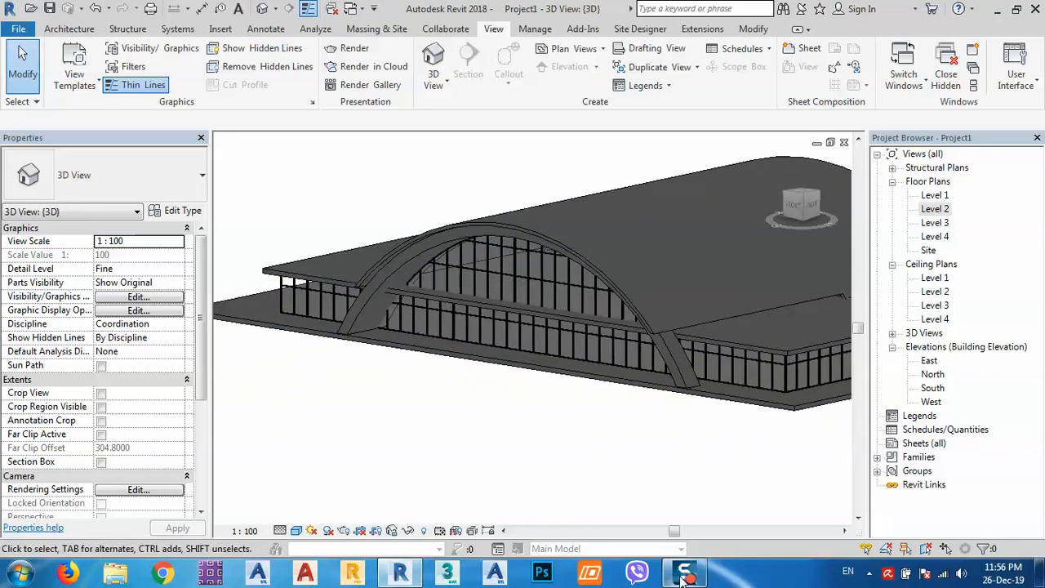
mouse_move(685, 577)
middle_click_drag(388, 375, 438, 368, "shift")
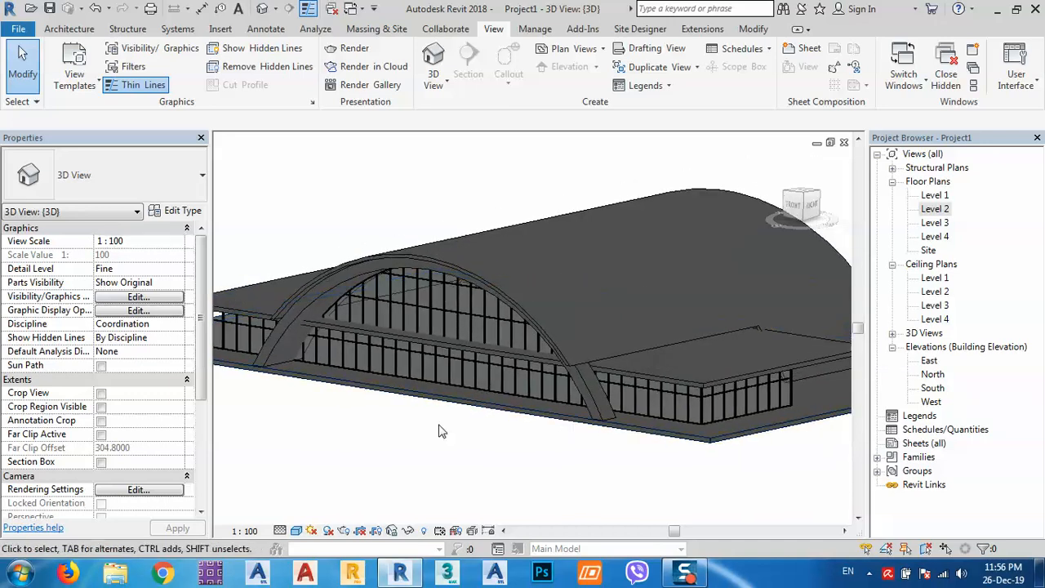
middle_click_drag(570, 399, 552, 439, "shift")
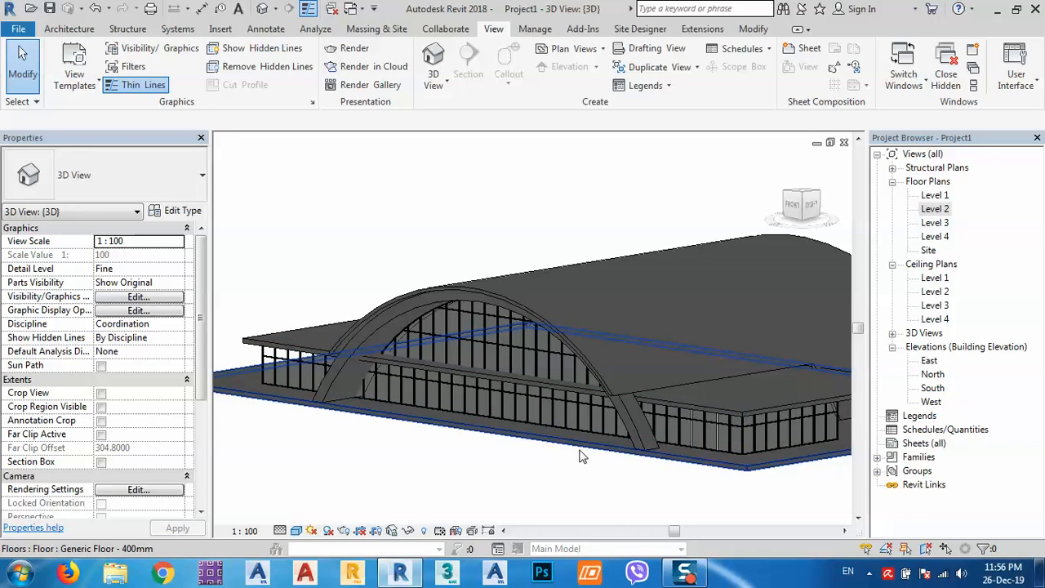
Step: Delete the stray freestanding wall outside the ground slab, beyond the building's rear east corner
left_click(803, 201)
scroll(538, 383, "up", 3)
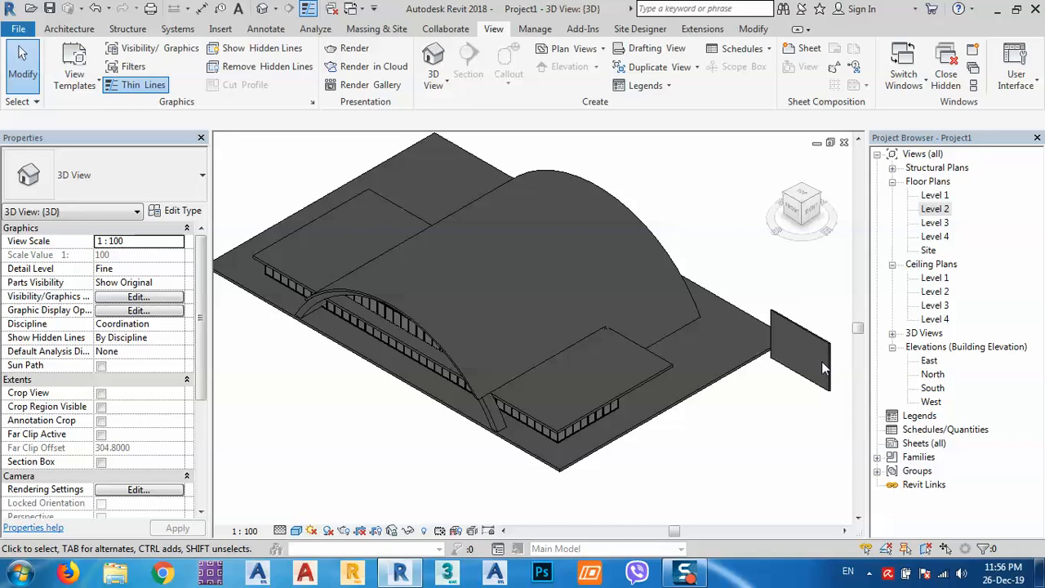
left_click(825, 351)
key("Delete")
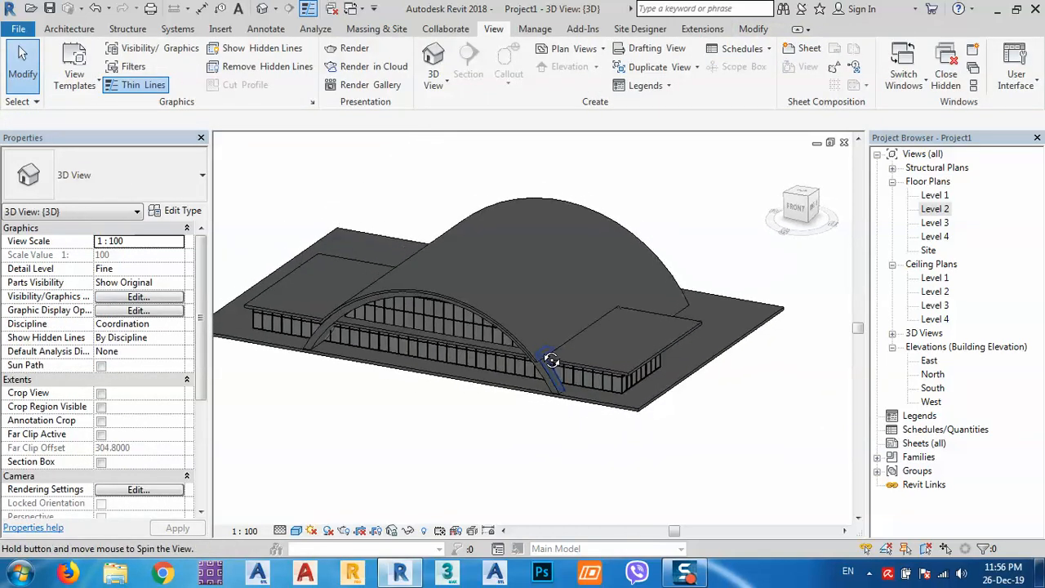
scroll(486, 327, "up", 2)
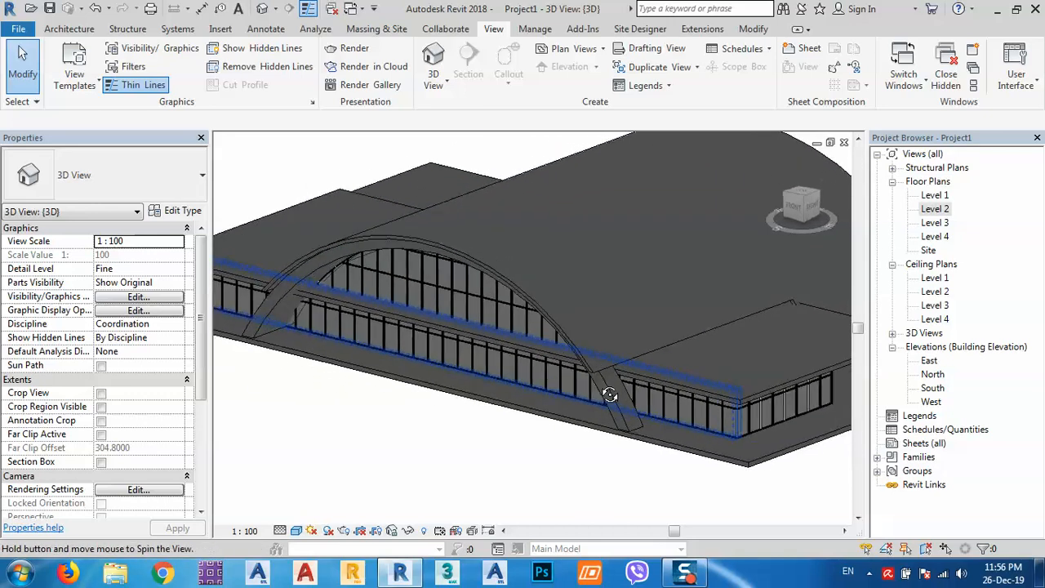